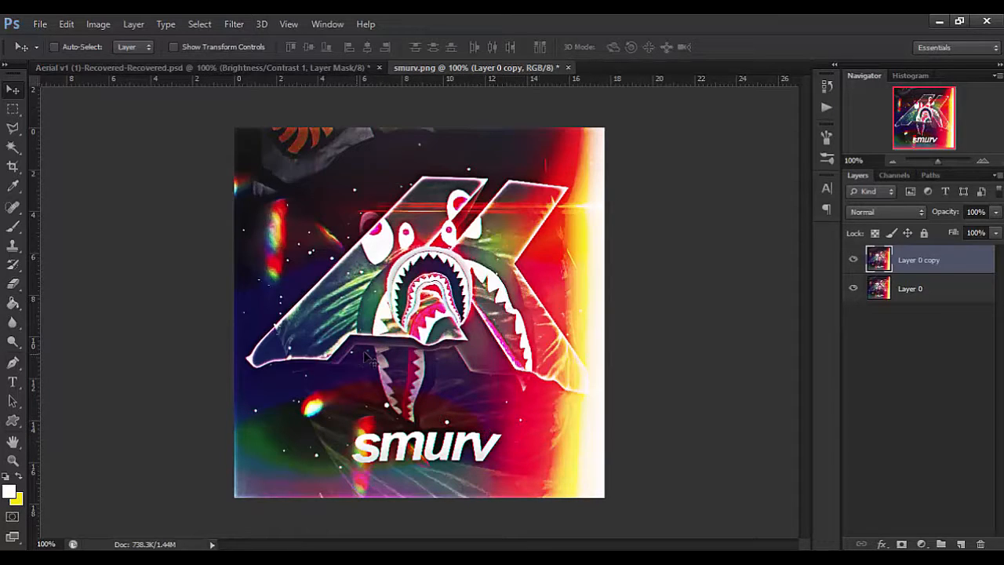
Close the smurv.png document without saving its changes.
left_click(568, 67)
left_click(502, 232)
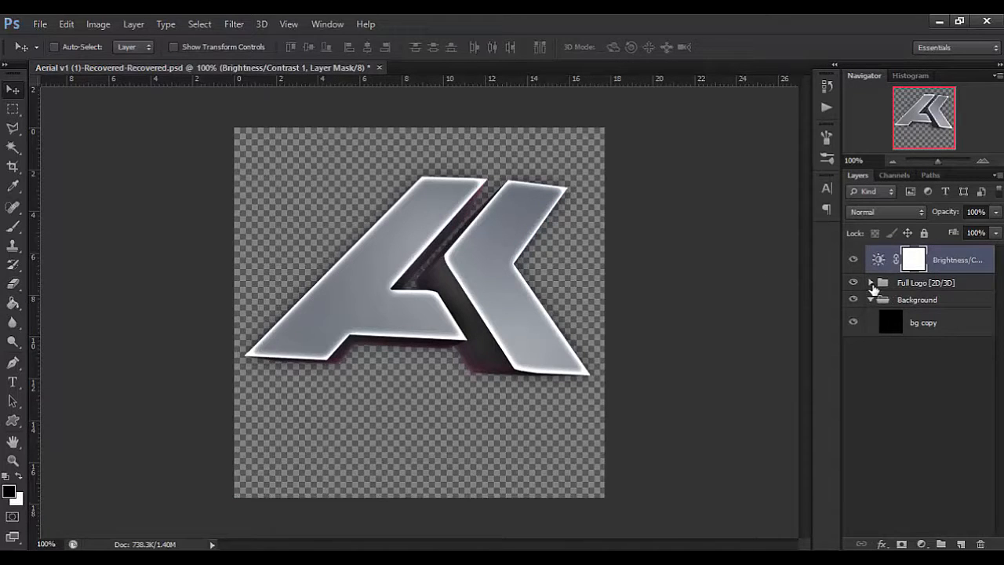
Change the 3d layer's Inner Glow colour to red (ff0006) in the Full Logo [2D/3D] group.
left_click(871, 283)
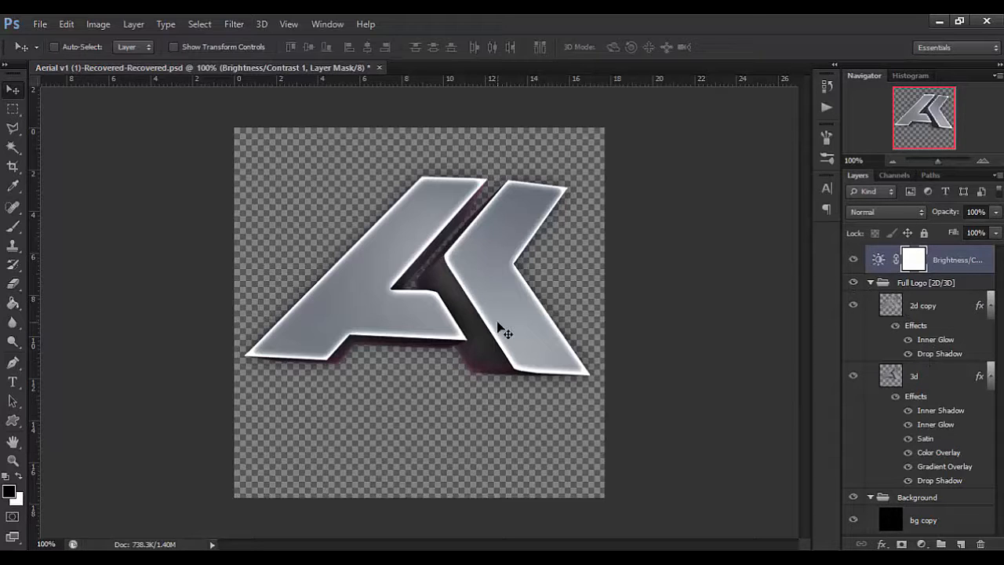
scroll(470, 364, "up", 5)
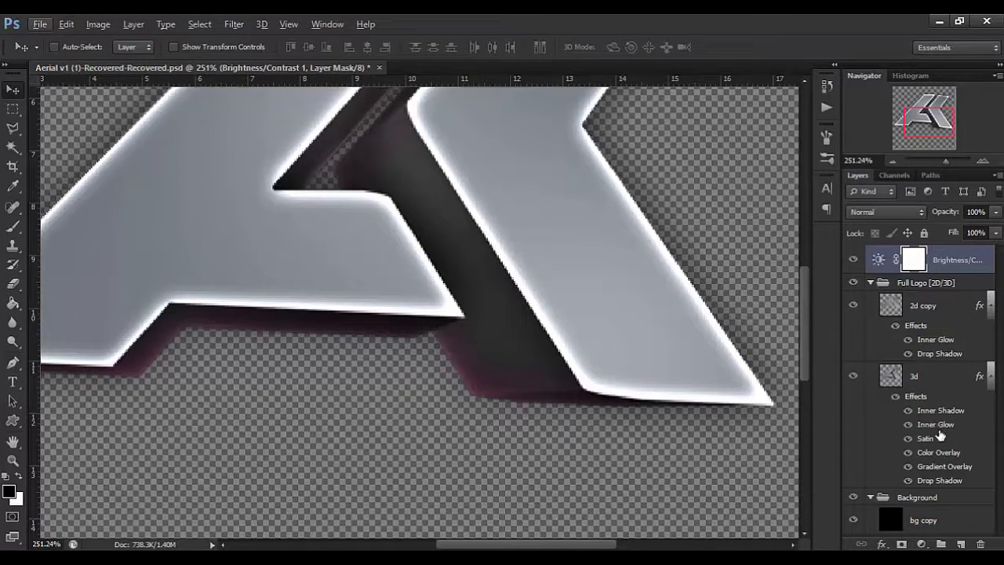
left_click(935, 425)
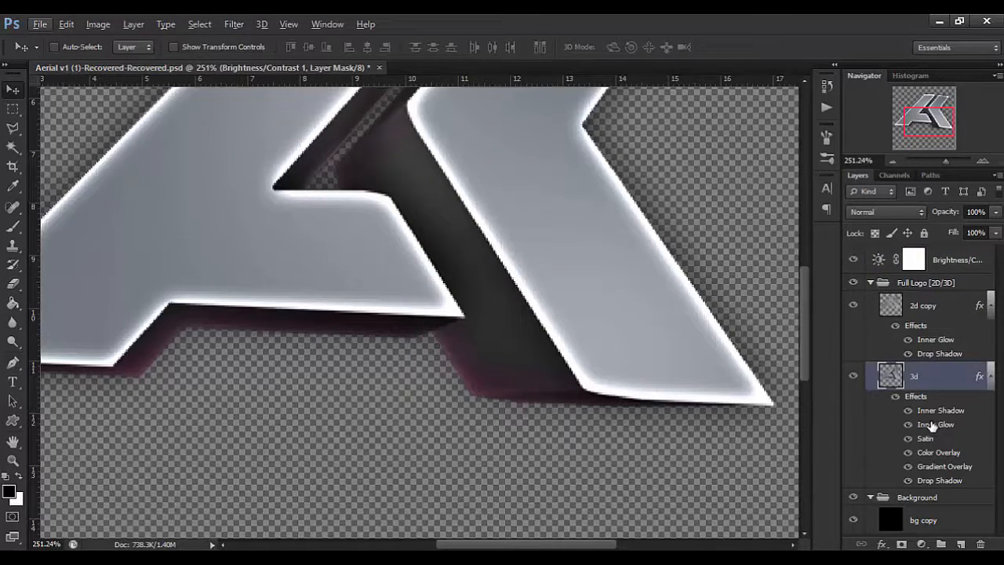
double_click(863, 402)
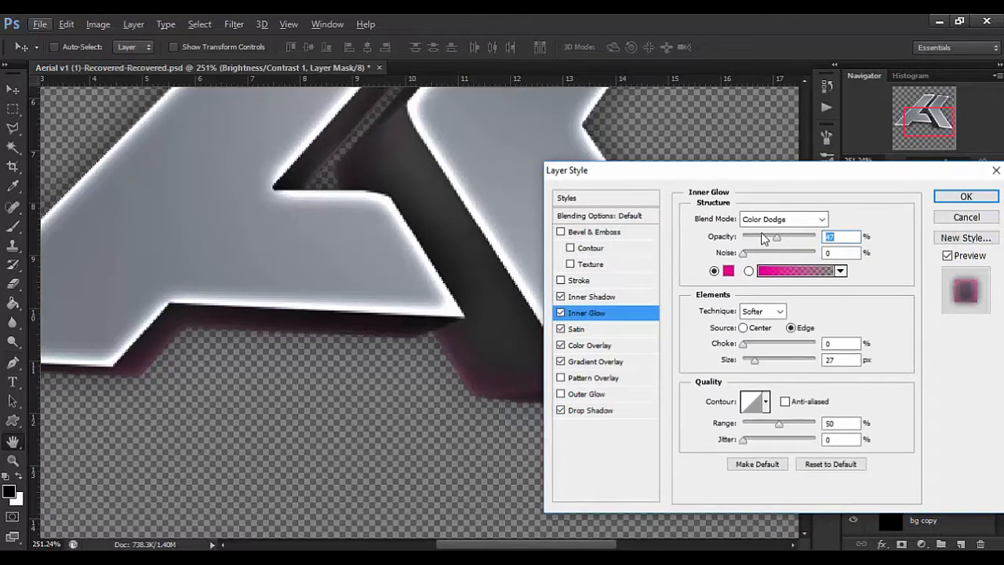
left_click(729, 273)
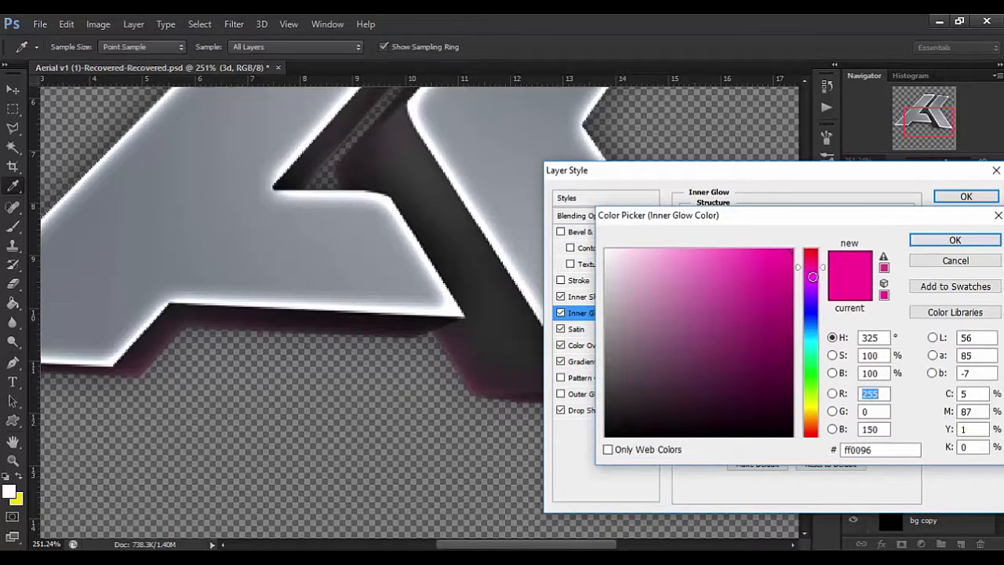
left_click_drag(813, 256, 813, 250)
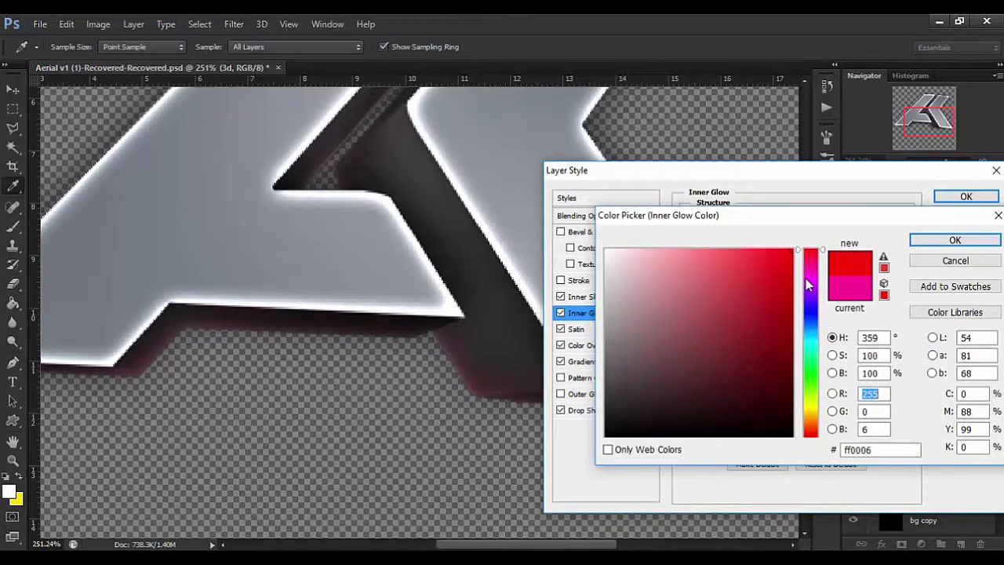
left_click(949, 241)
left_click(961, 198)
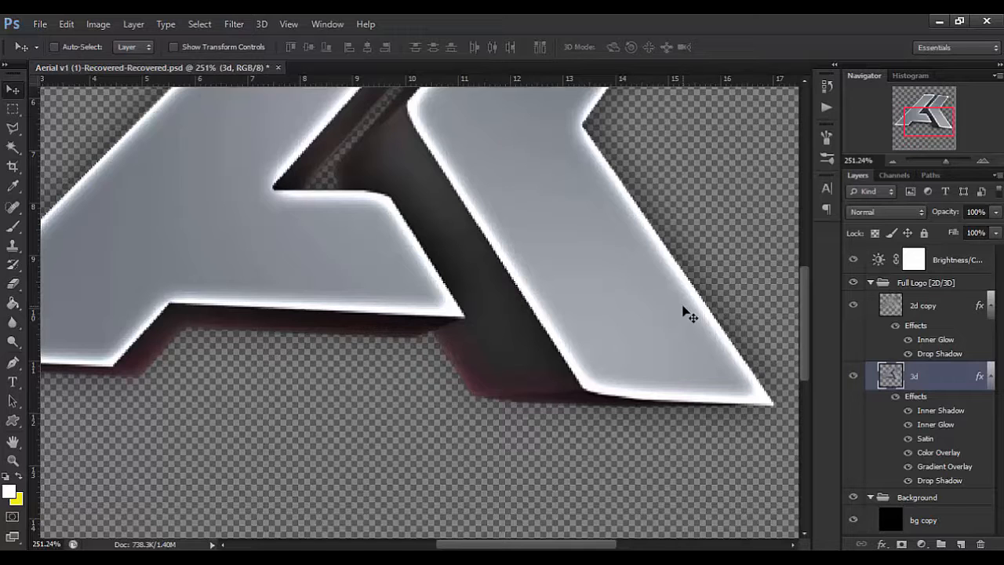
Collapse the Full Logo [2D/3D] group and paste the copied Spider-Man image on a layer above it.
scroll(658, 312, "down", 2)
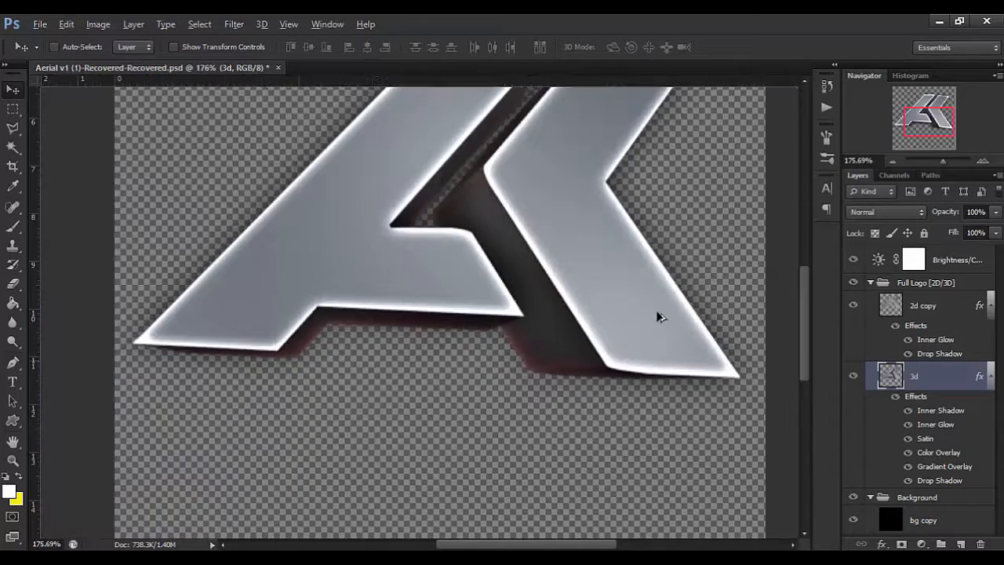
scroll(637, 291, "down", 3)
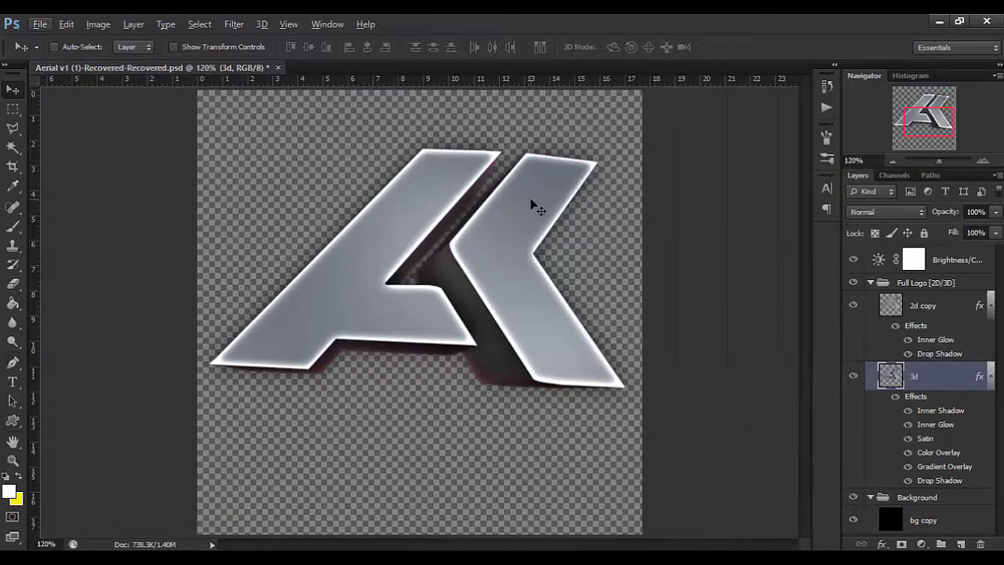
scroll(534, 206, "down", 1)
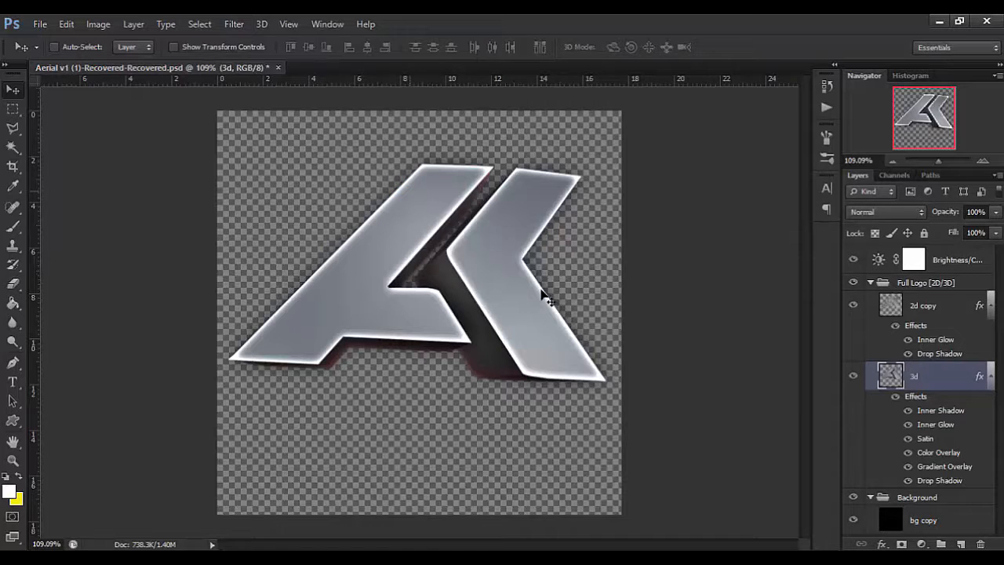
left_click(871, 282)
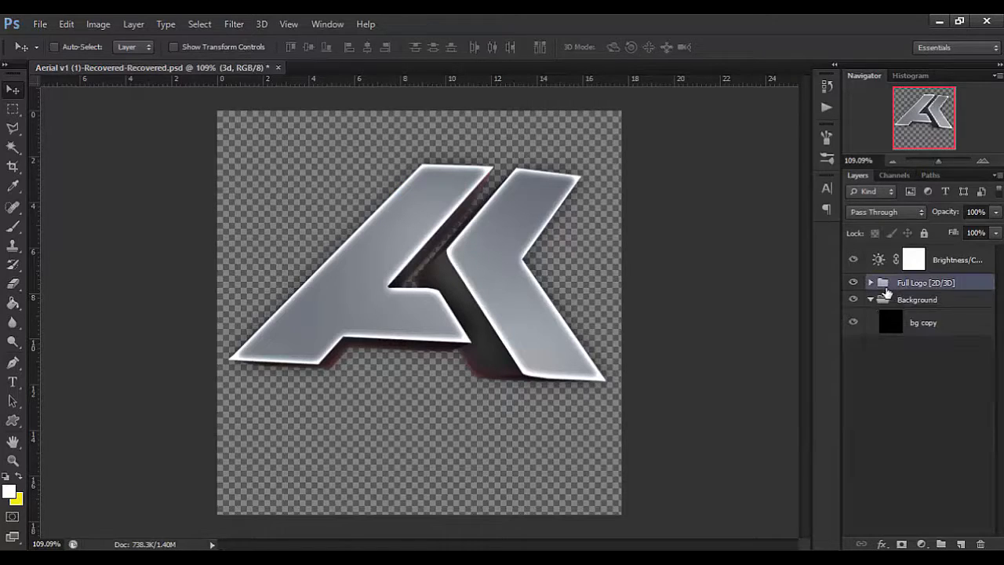
left_click(890, 284)
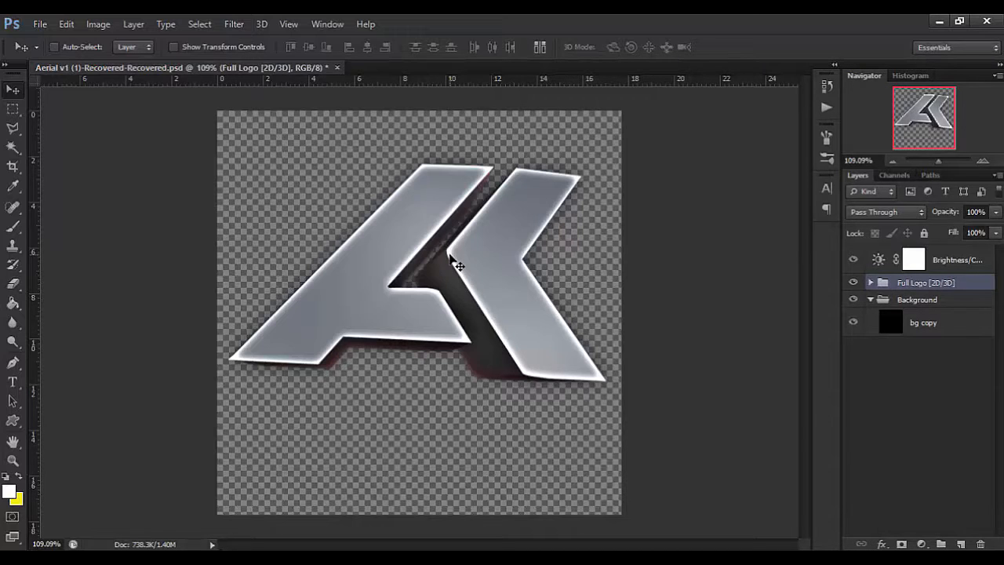
key("ctrl+v")
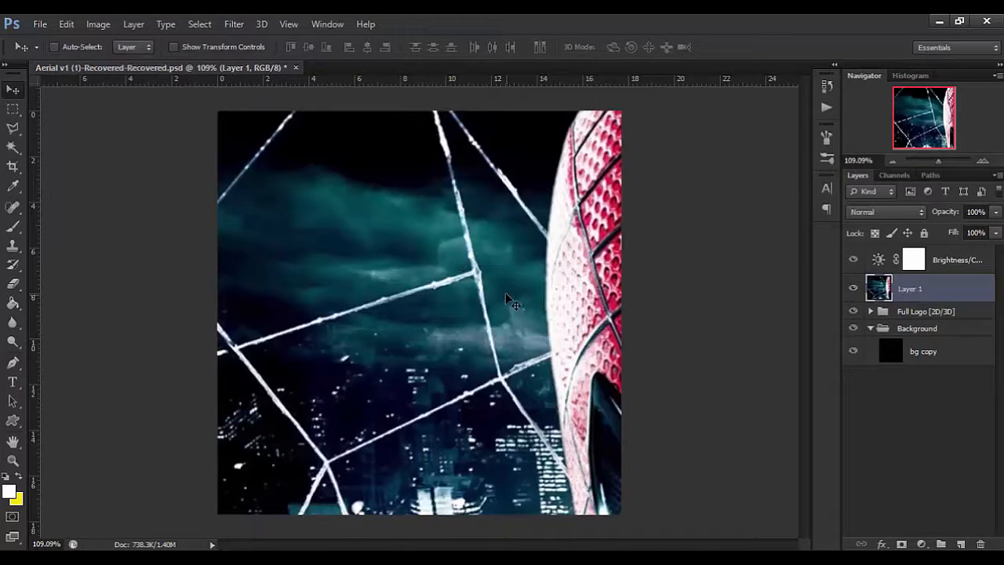
Scale the pasted Spider-Man image down from its lower corner to about 51% of its width and height.
key("ctrl+t")
key("ctrl+minus")
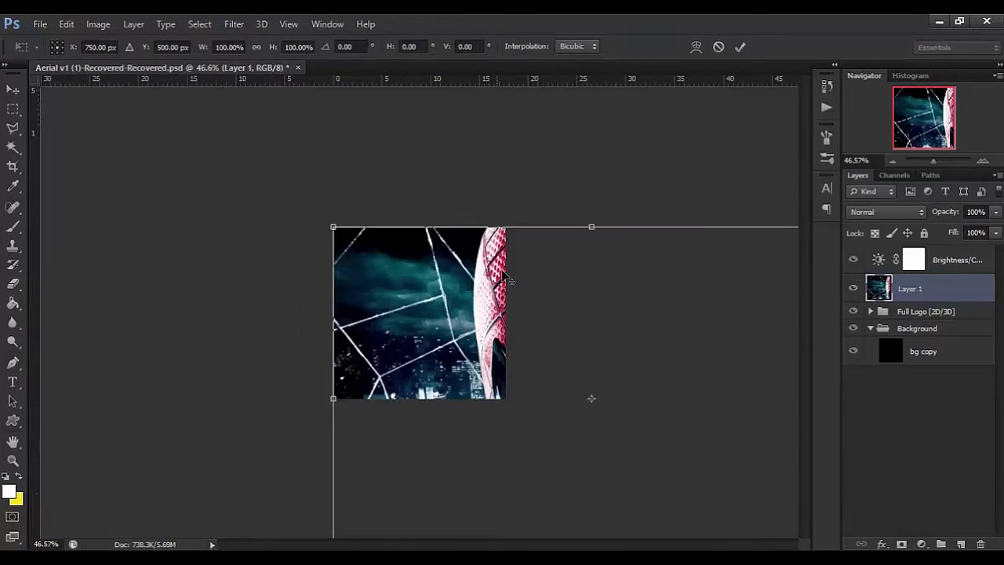
key("ctrl+minus")
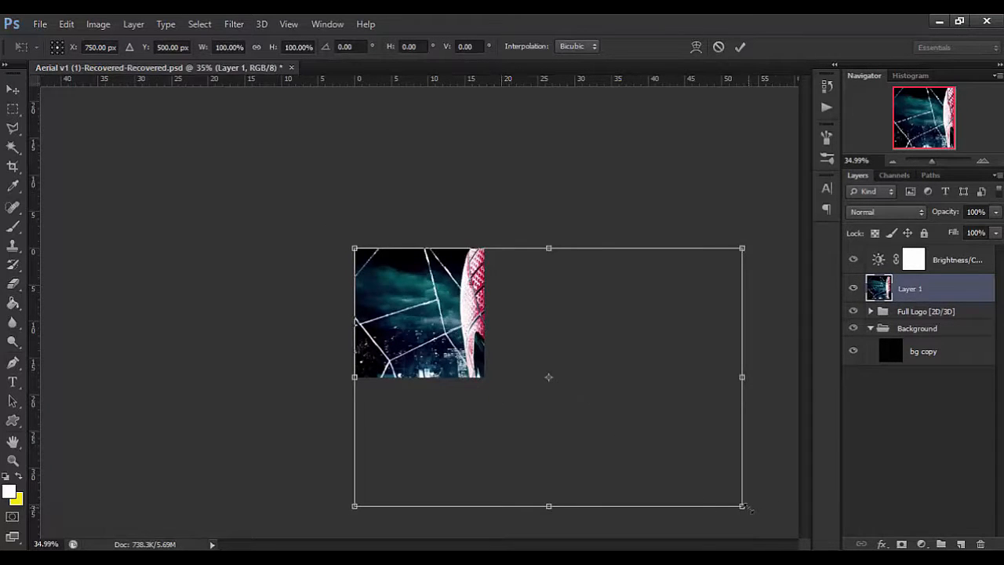
left_click_drag(746, 508, 549, 394)
Move the scaled image so the mask's face is centred on the canvas, at about X 249 px, Y 253 px, and apply the transform.
scroll(466, 314, "up", 2)
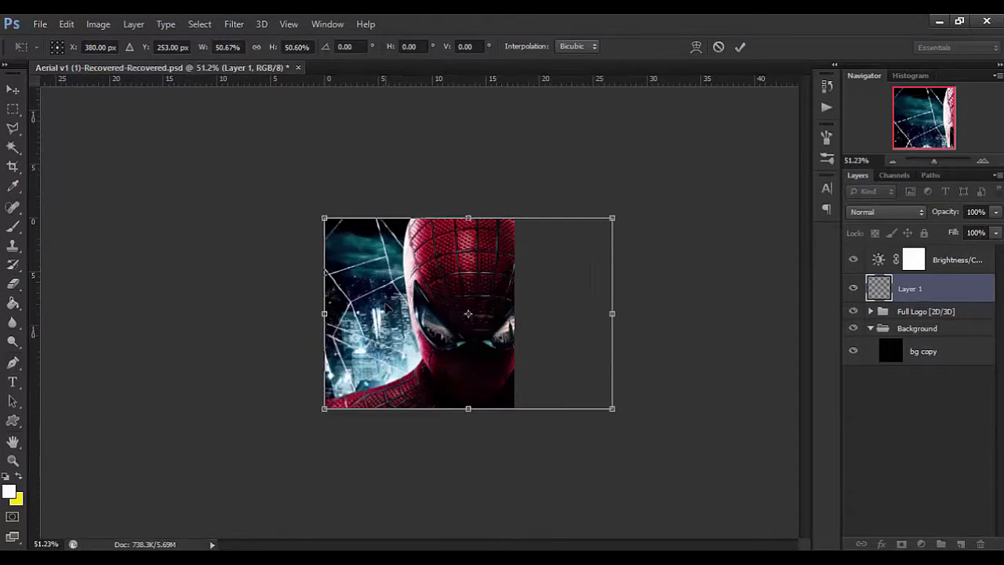
scroll(466, 314, "up", 1)
scroll(477, 314, "up", 1)
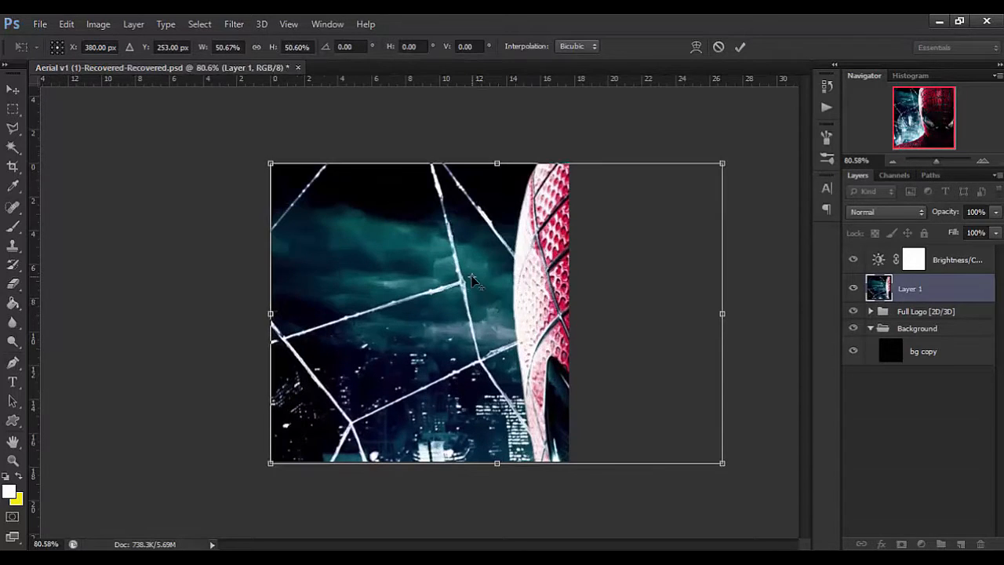
left_click_drag(473, 278, 496, 313)
scroll(526, 320, "up", 1)
left_click_drag(580, 301, 484, 278)
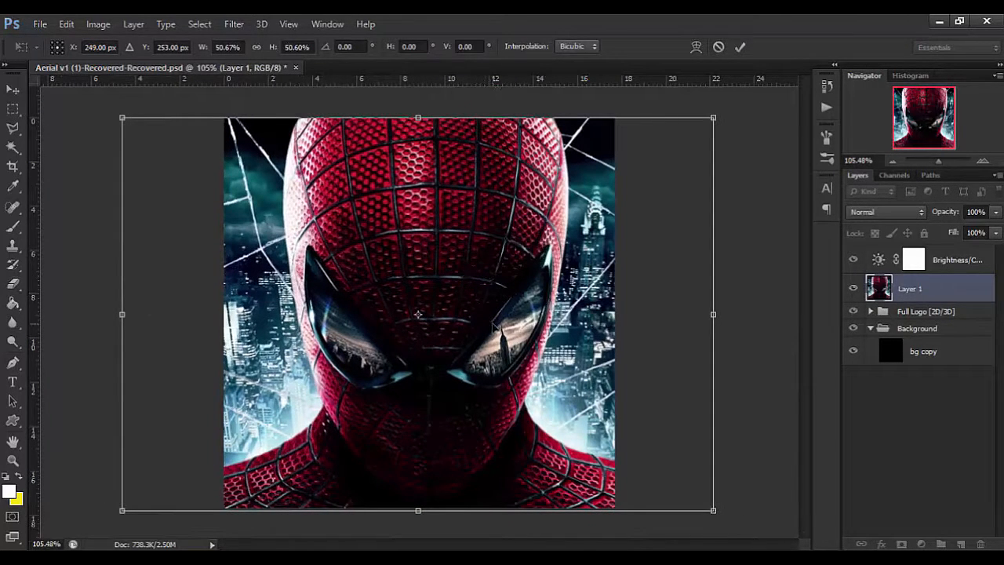
key("Return")
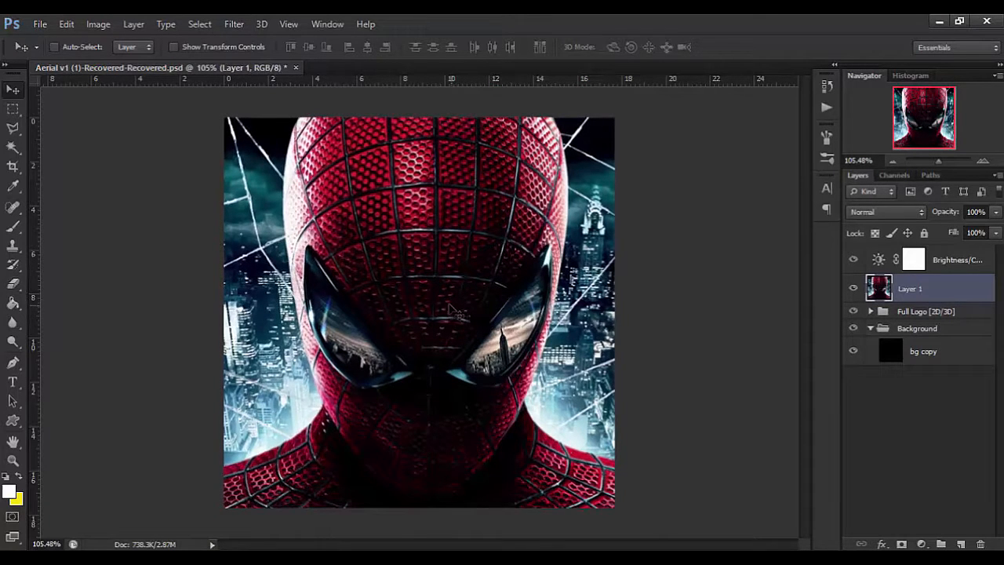
Align the image layer to the horizontal and vertical centres of the whole canvas, then clear the selection.
key("ctrl+a")
left_click(365, 52)
left_click(311, 47)
key("ctrl+d")
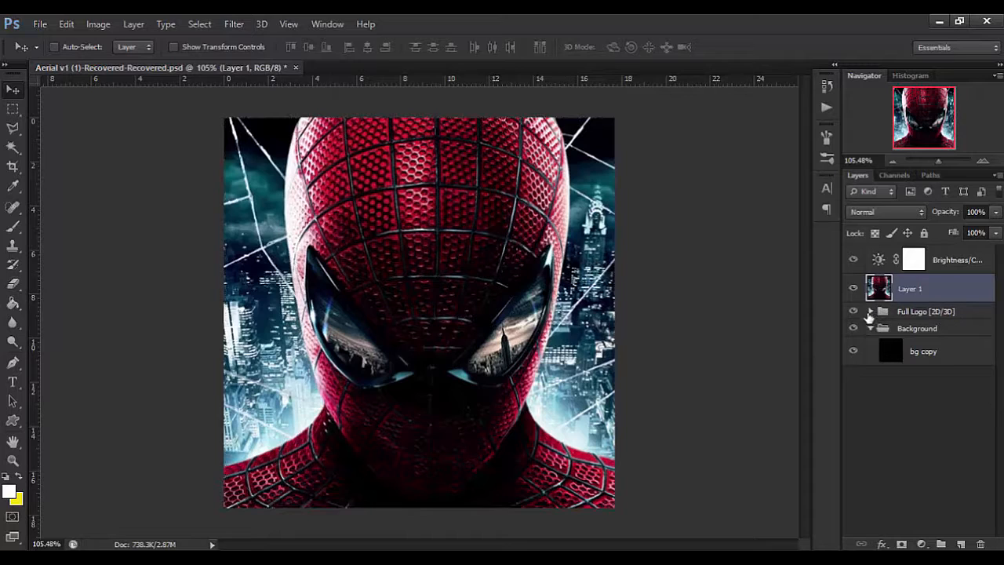
Move the image layer into the Full Logo [2D/3D] group above 2d copy and clip it to that layer.
left_click(871, 311)
left_click(870, 311)
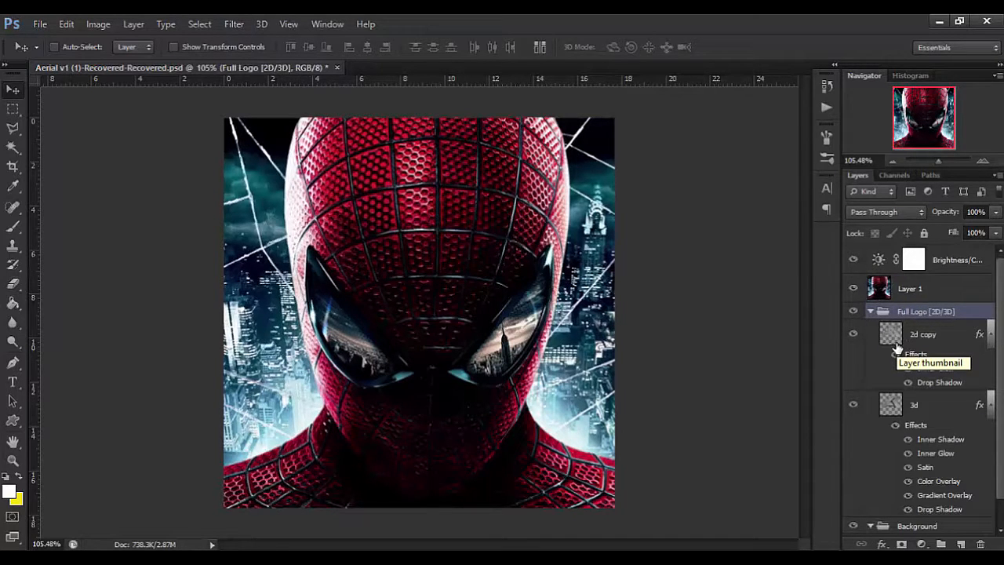
left_click_drag(916, 305, 917, 325)
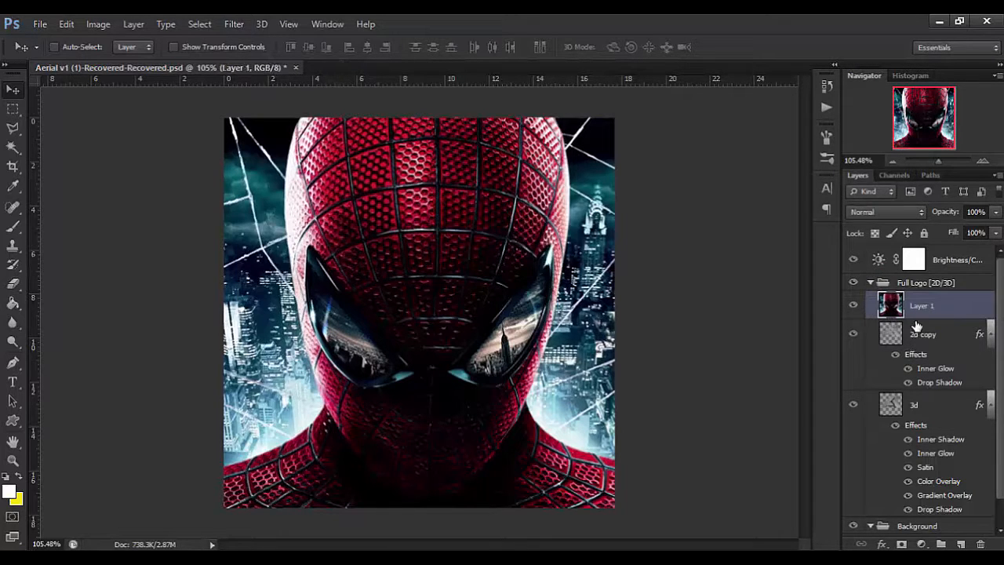
right_click(702, 256)
left_click(693, 250)
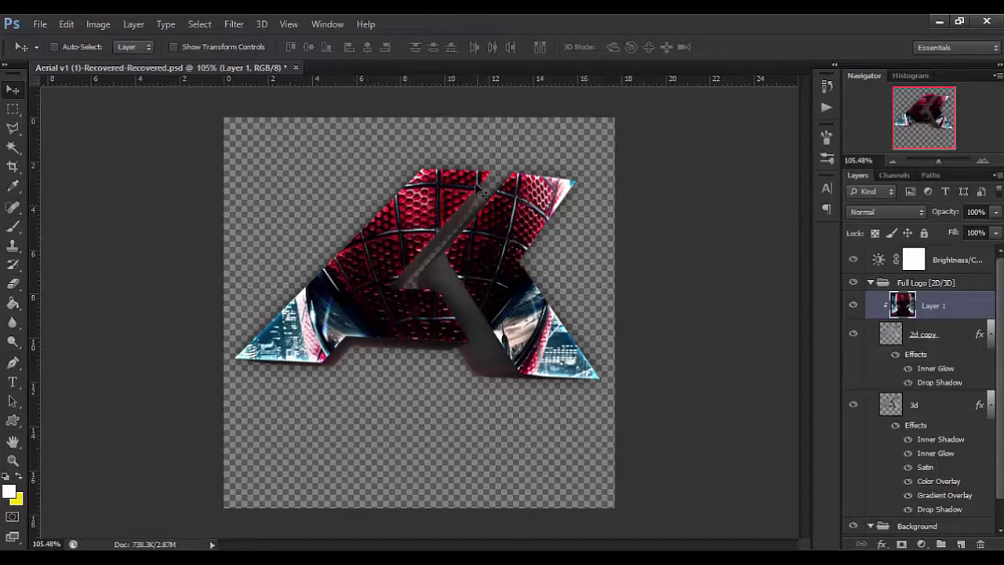
Duplicate the clipped image layer and place the copy, unclipped, beneath bg copy in the Background group.
left_click(920, 319, "ctrl")
left_click(921, 317)
key("ctrl+j")
key("ctrl+alt+g")
scroll(926, 385, "down", 2)
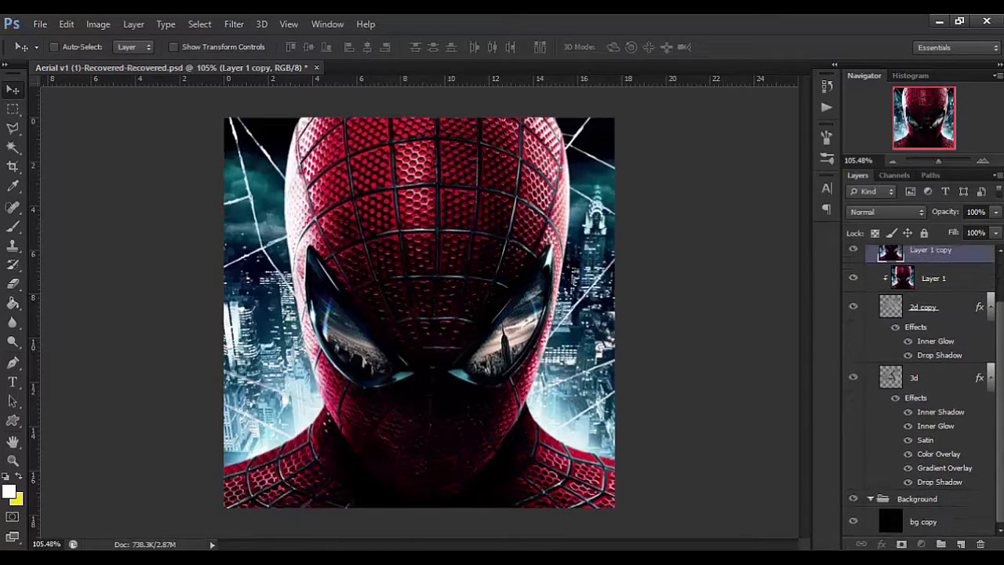
left_click_drag(931, 251, 951, 512)
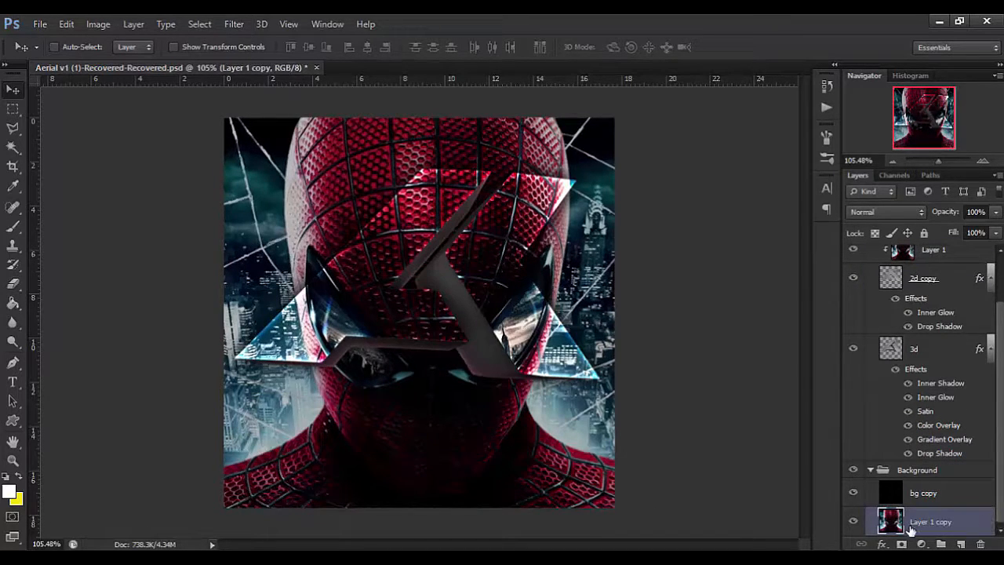
Darken the bg copy layer with a Hue/Saturation adjustment, setting Lightness to -100.
left_click(928, 495)
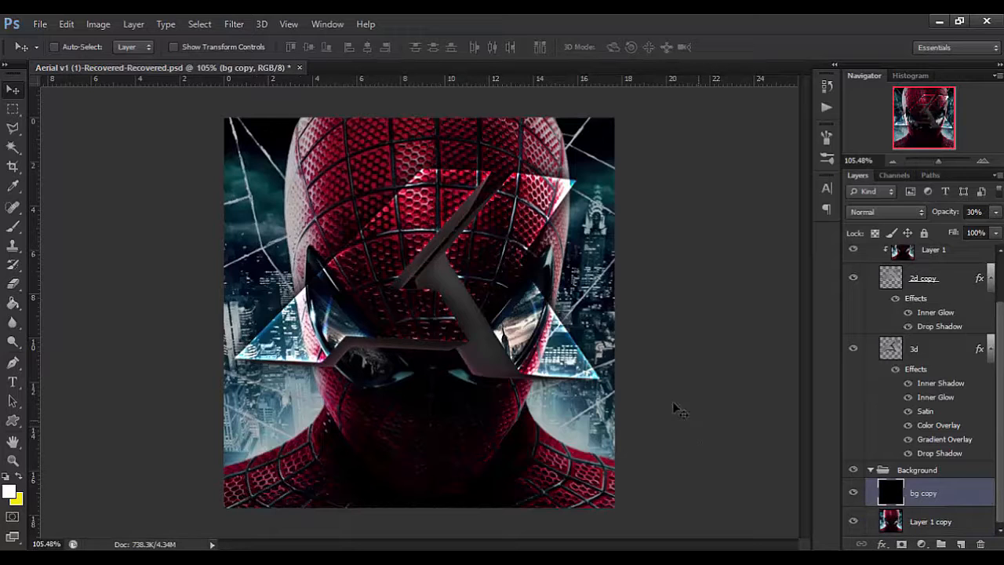
key("ctrl+u")
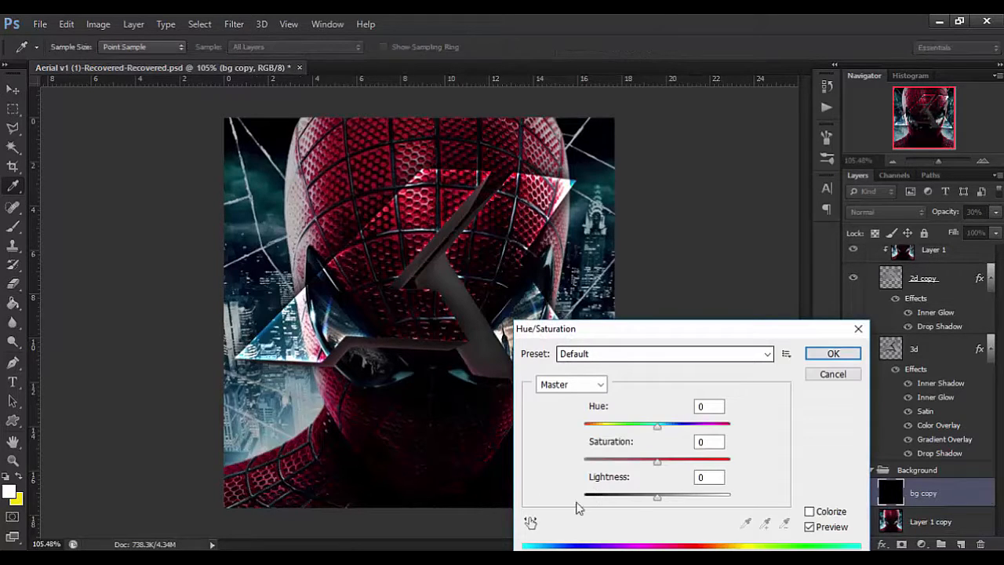
left_click_drag(594, 495, 523, 503)
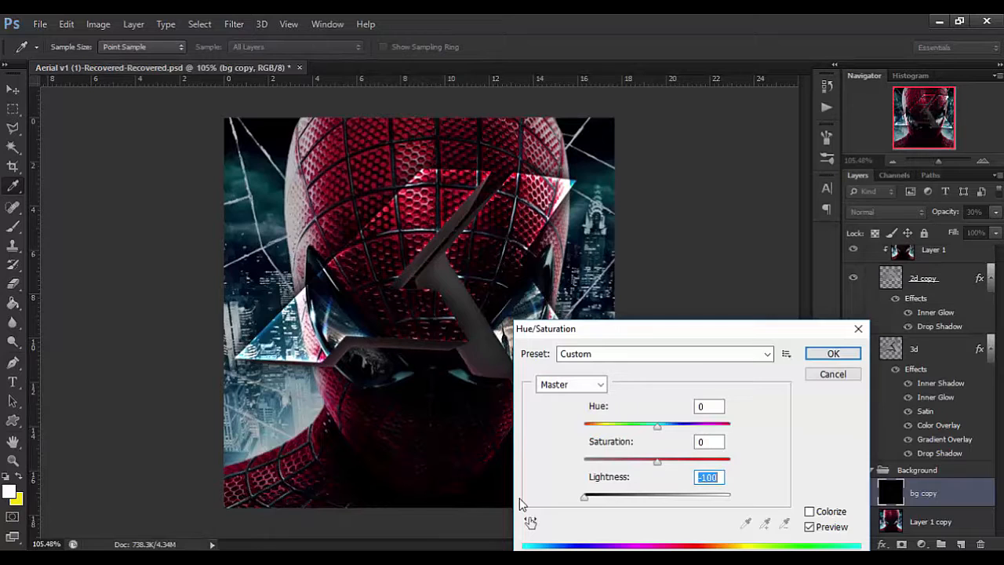
key("Return")
Set the bg copy layer's opacity to 50%.
left_click_drag(945, 214, 901, 221)
type("50")
key("Return")
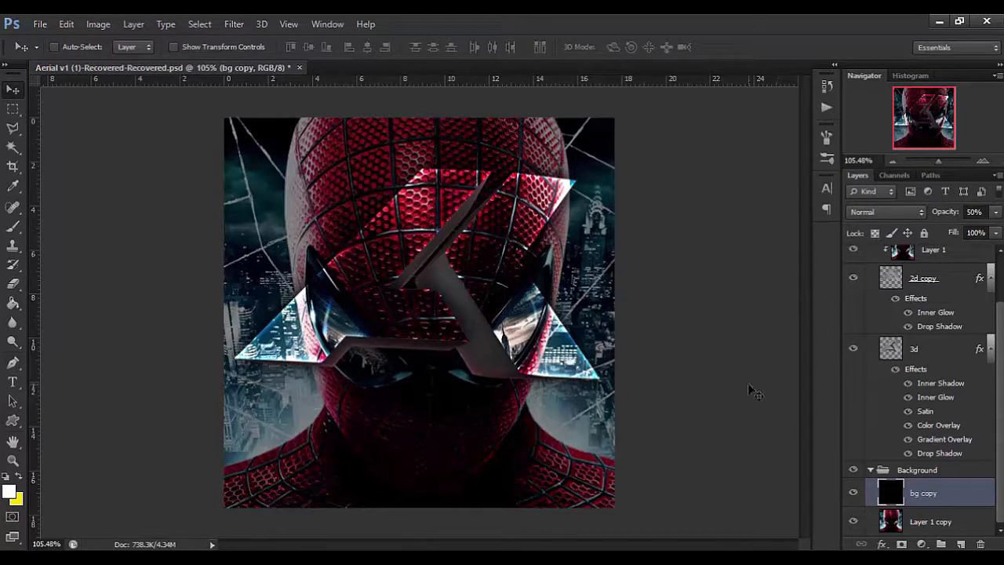
Duplicate the 2d copy logo layer twice.
scroll(903, 340, "up", 2)
left_click(905, 339)
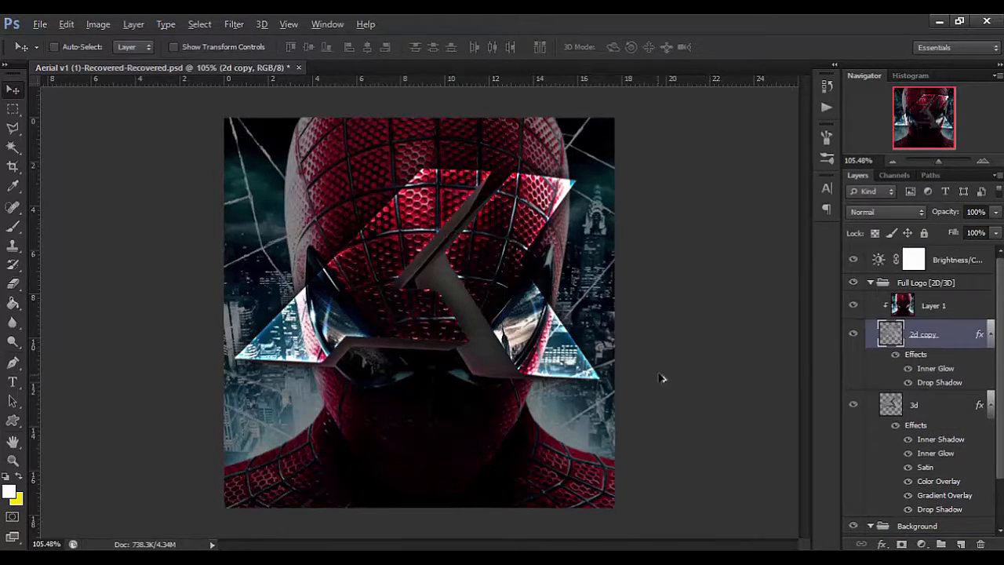
scroll(676, 333, "up", 3)
scroll(679, 336, "down", 1)
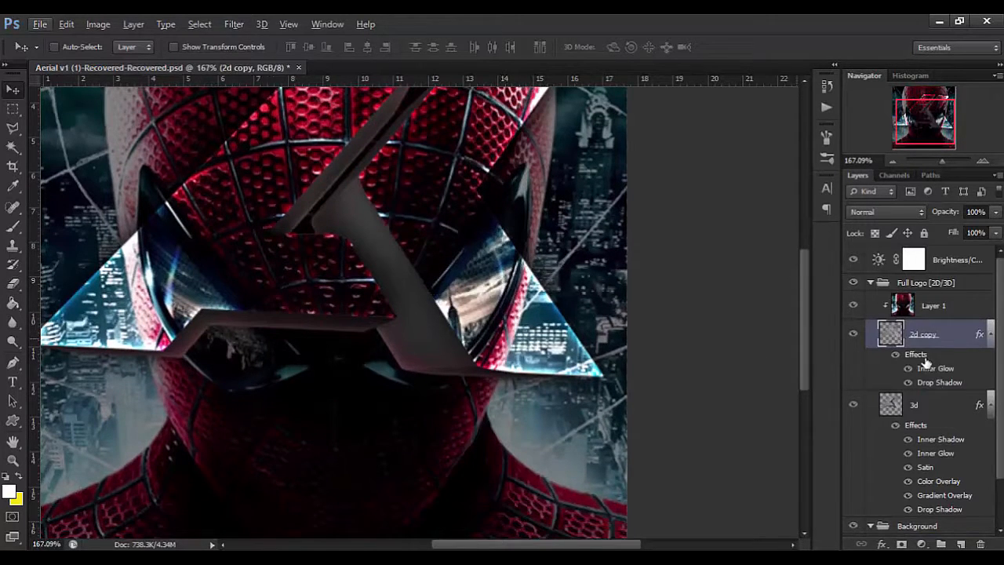
key("ctrl+j")
key("ctrl+j")
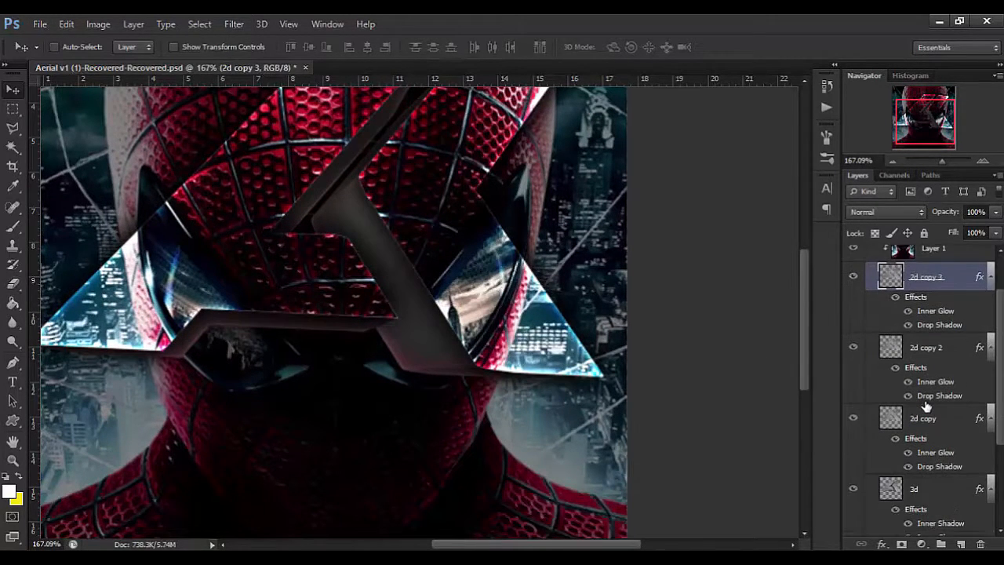
Move the 2d copy and 2d copy 2 layers together above the clipped image at the top of the Full Logo [2D/3D] group.
left_click(914, 383)
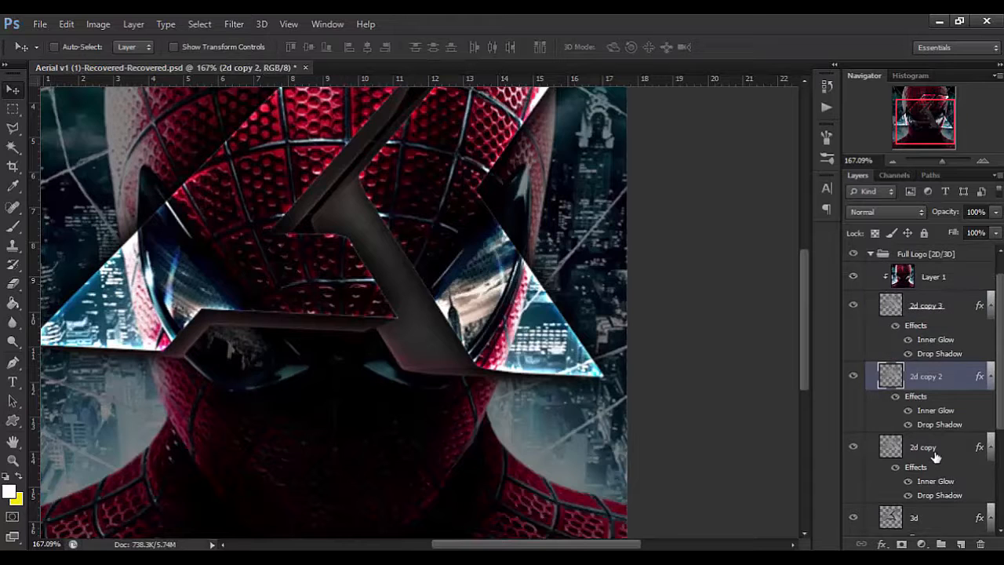
left_click(937, 459, "shift")
left_click_drag(932, 378, 926, 284)
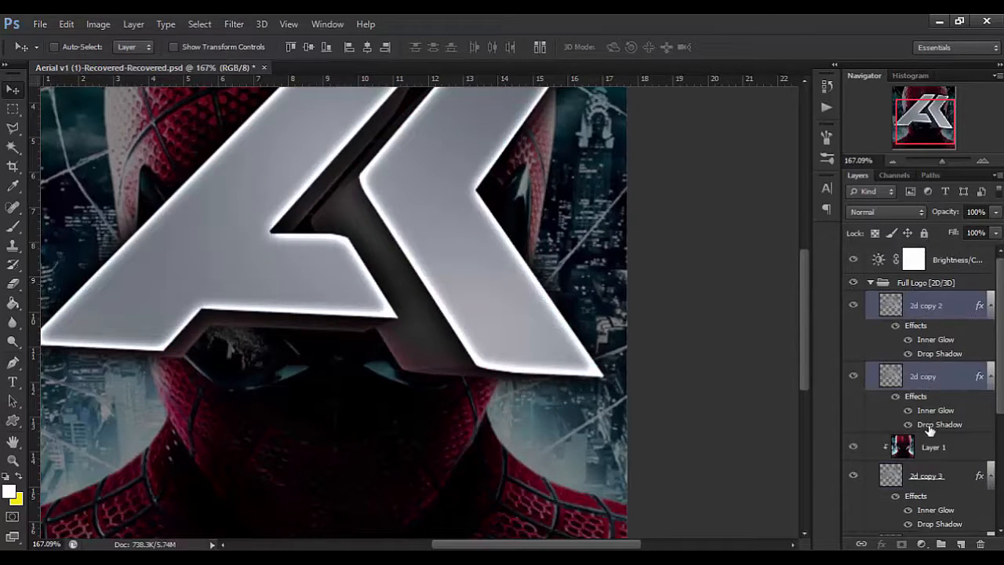
Turn off the drop shadow and set Fill to 0% on both the 2d copy and 2d copy 2 layers.
left_click(907, 355)
key("shift+0")
key("shift+0")
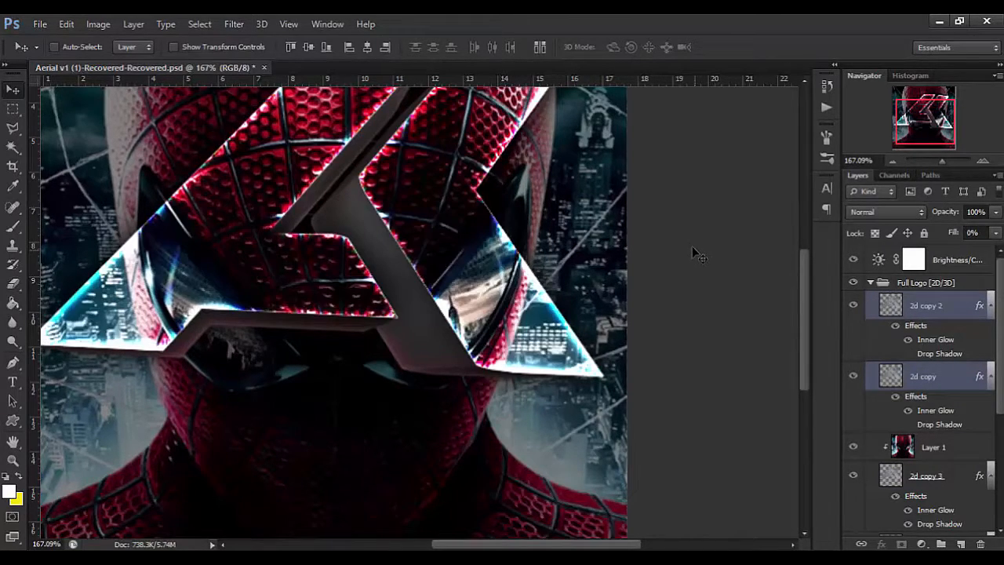
scroll(693, 252, "down", 2)
scroll(748, 321, "up", 2)
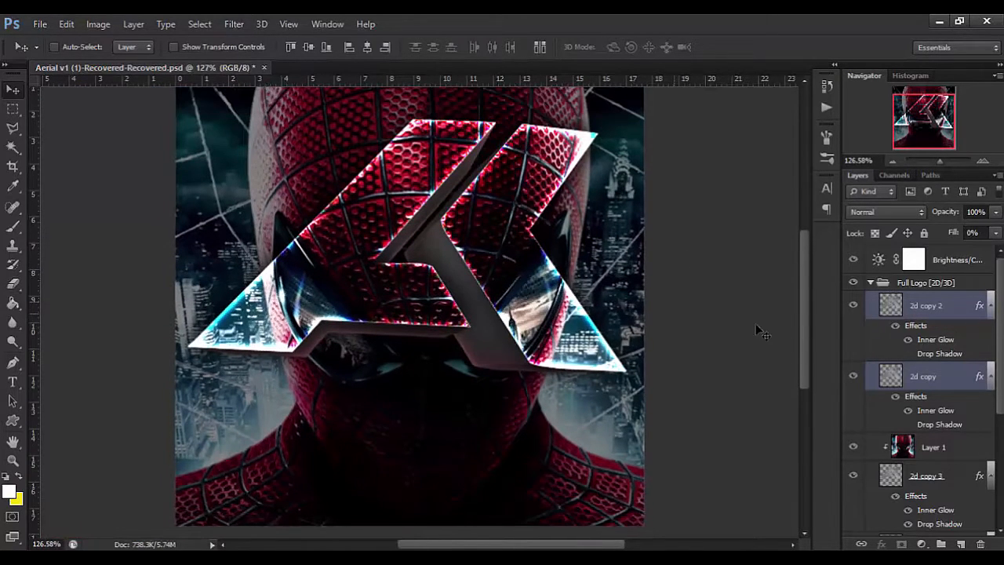
Hide the 2d copy 2 layer and set the 2d copy layer's Inner Glow color to red, ff0000.
left_click(872, 304)
left_click(854, 308)
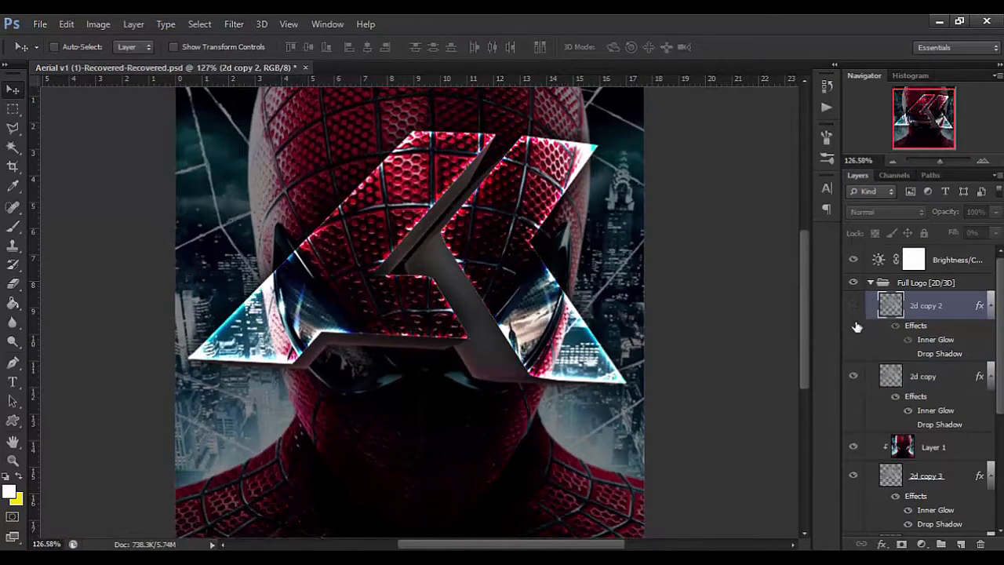
left_click(929, 416)
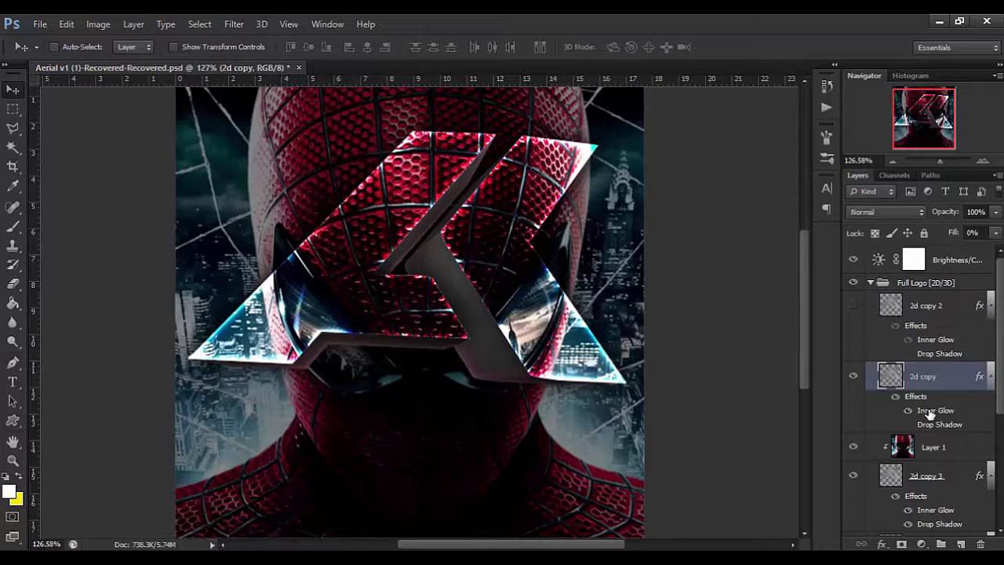
double_click(875, 409)
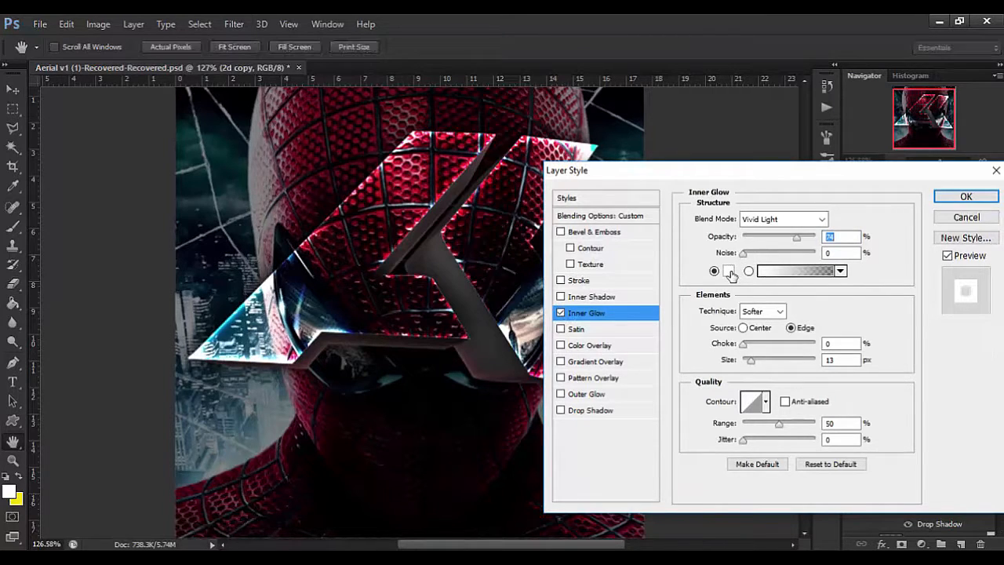
left_click(728, 271)
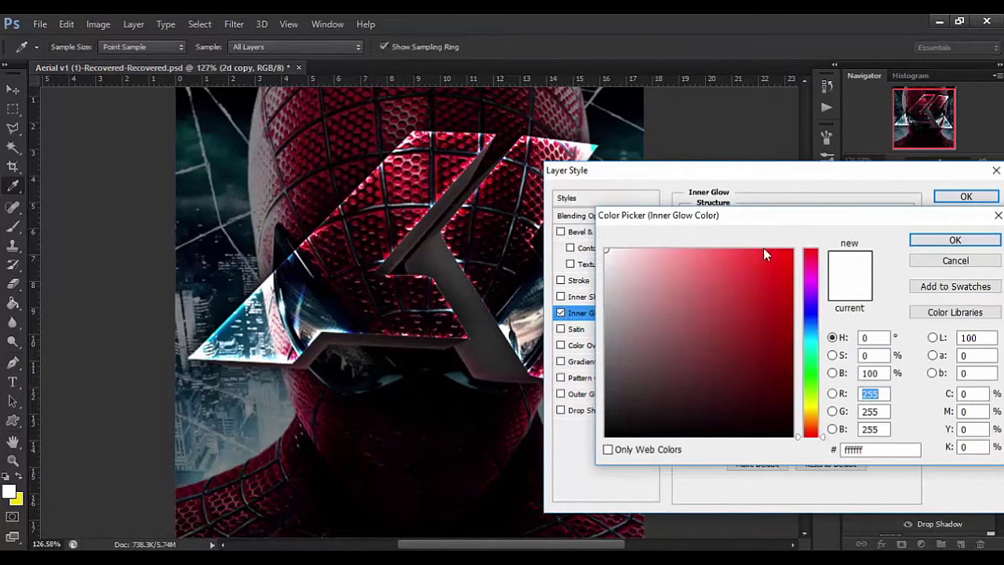
left_click(797, 239)
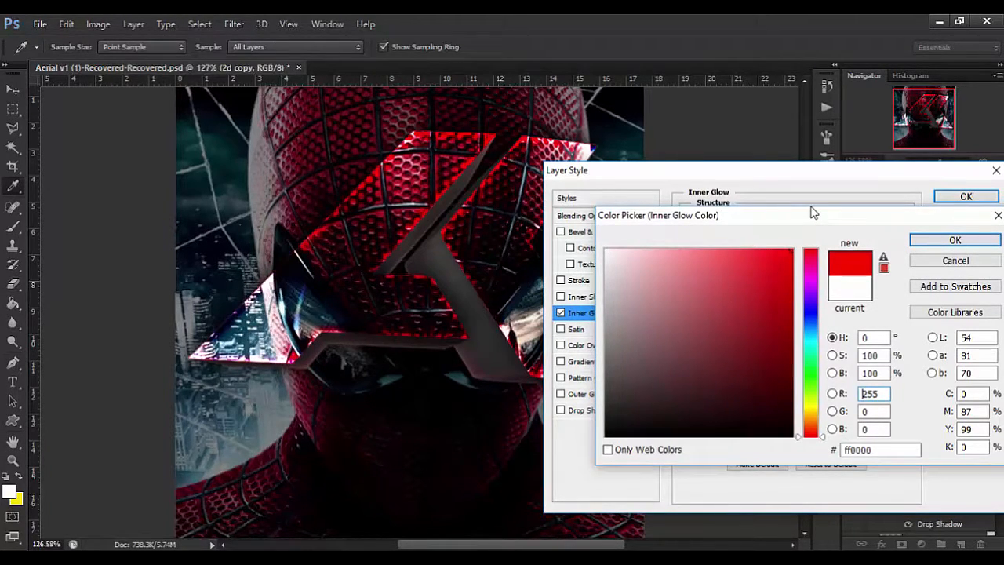
left_click(955, 240)
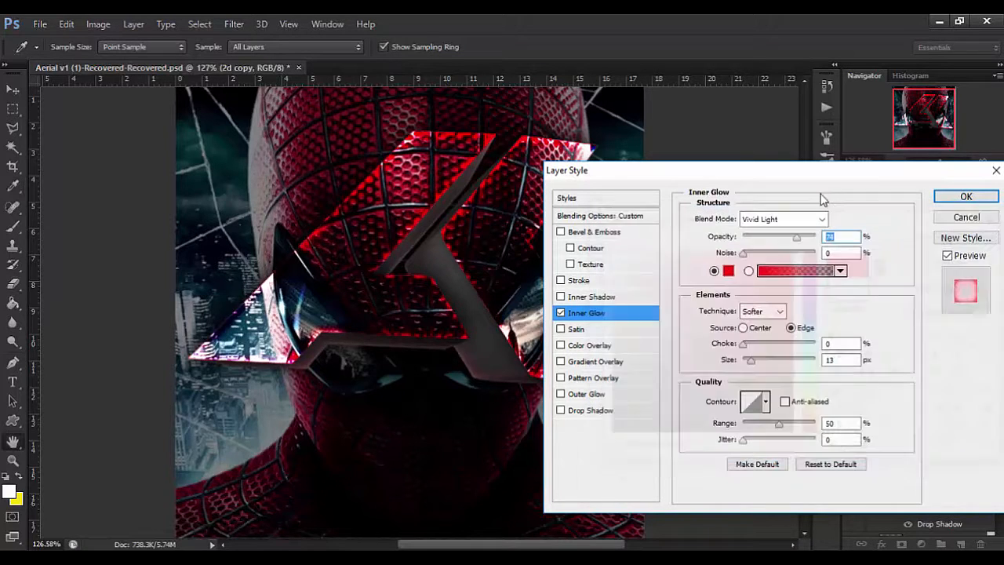
Try Linear Dodge (Add), Color Dodge and Vivid Light as blend modes for the 2d copy layer's red Inner Glow.
left_click(821, 220)
left_click(785, 163)
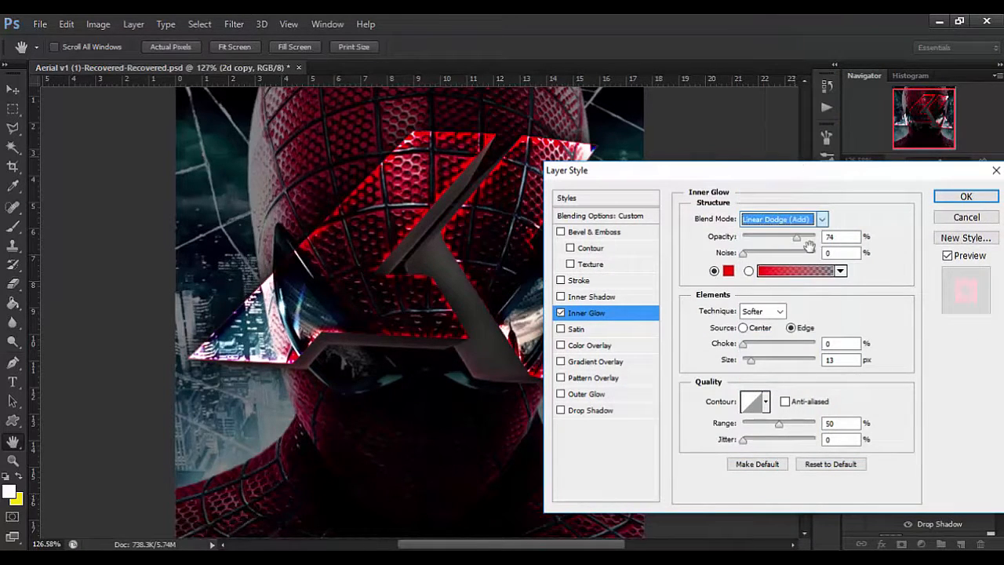
left_click(808, 220)
left_click(790, 151)
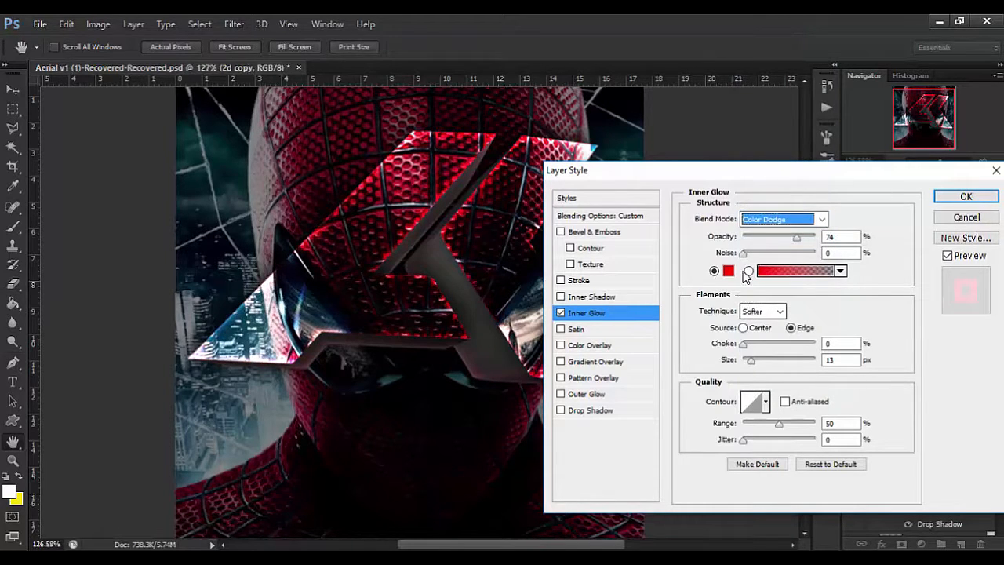
key("Tab")
left_click(766, 222)
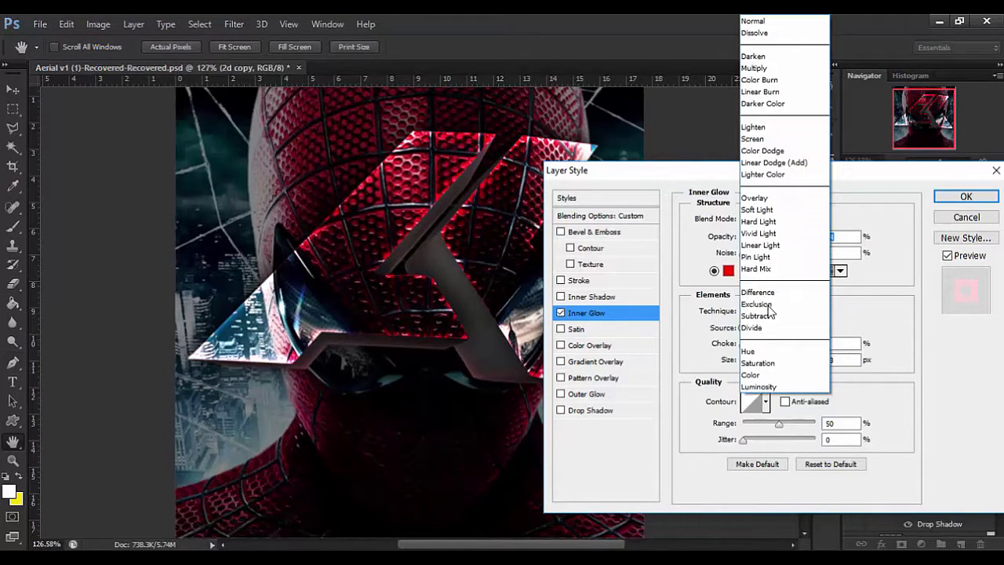
left_click(766, 231)
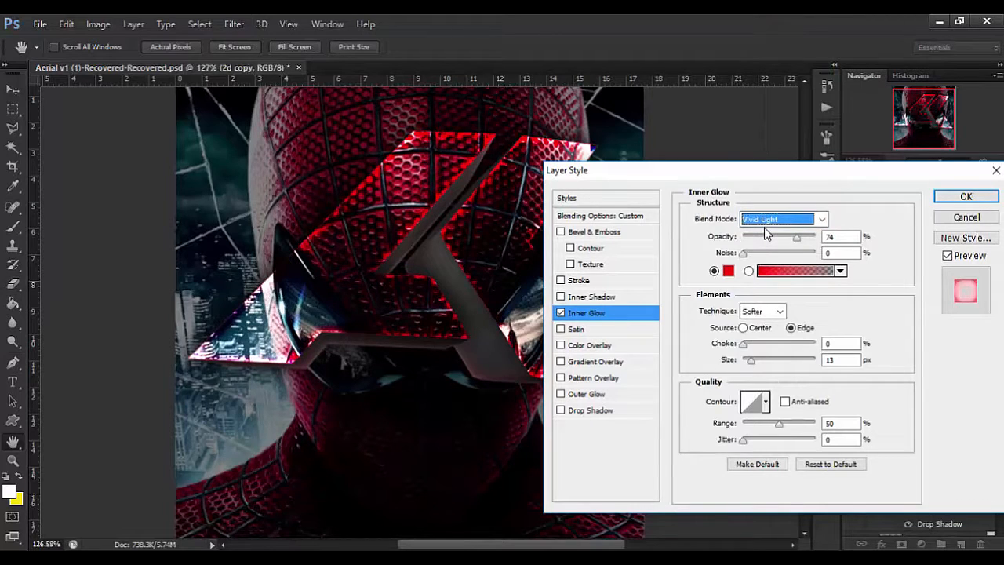
Set the 2d copy layer's Inner Glow blend mode to Color Dodge and apply the layer style.
left_click(773, 221)
left_click(791, 154)
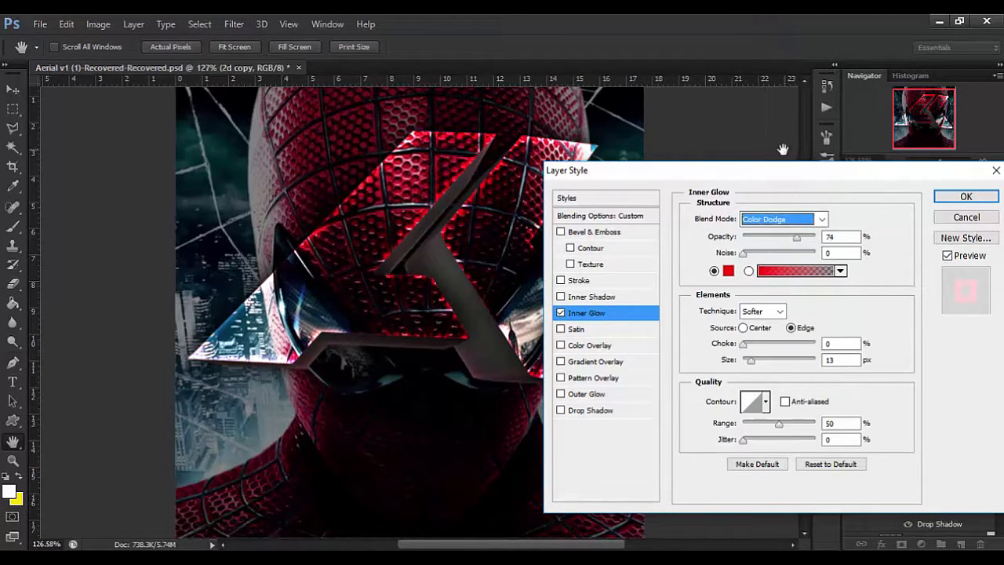
key("Tab")
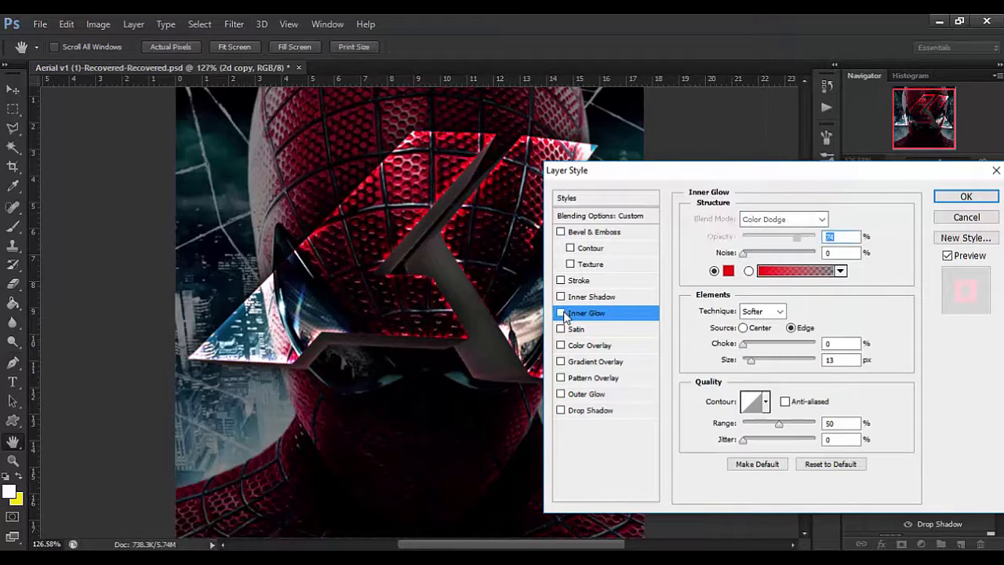
left_click(561, 313)
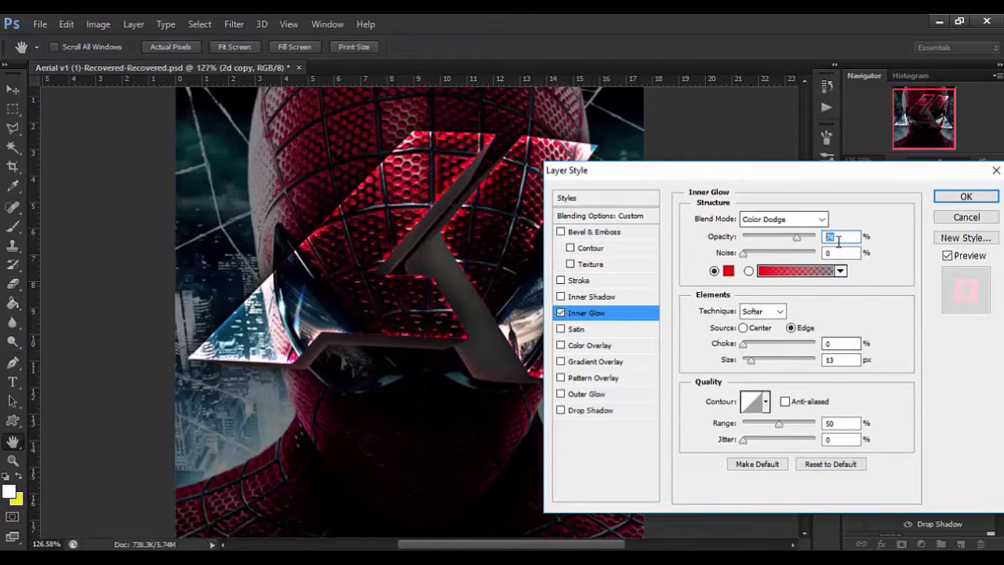
left_click(966, 196)
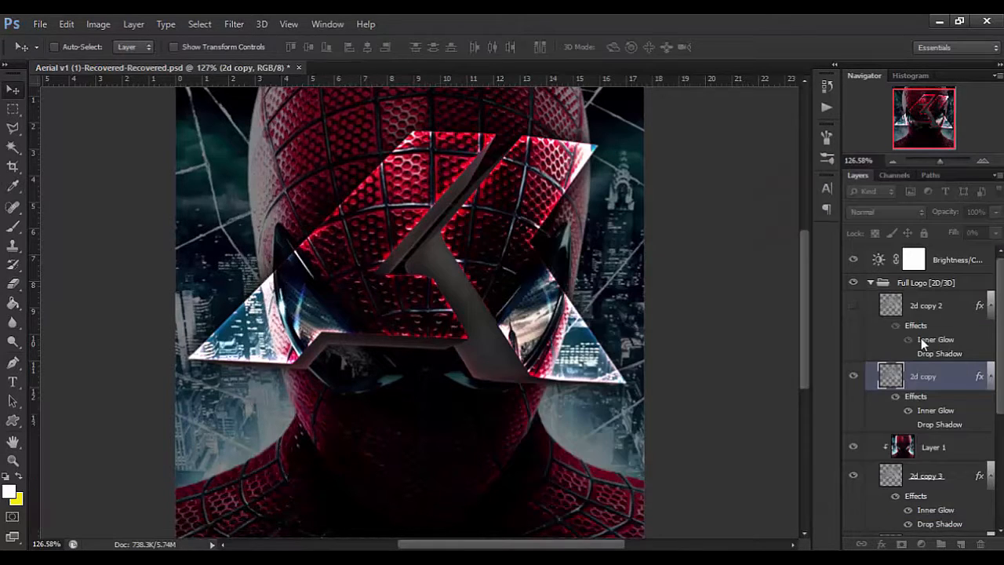
Erase the K part of the logo from the 2d copy layer with an 83 px hard eraser.
left_click(12, 284)
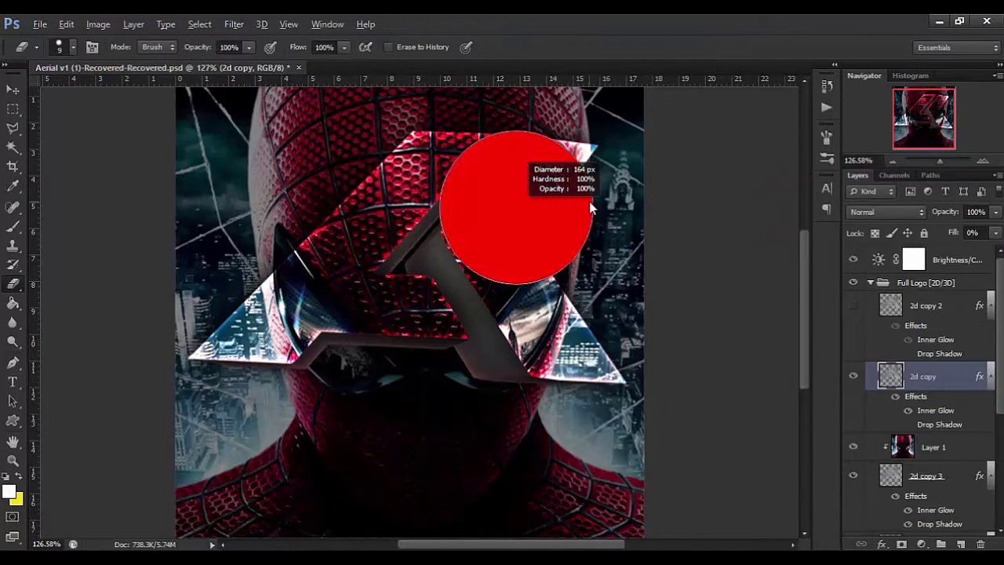
left_click_drag(572, 461, 570, 454)
mouse_move(548, 235)
left_mouse_down()
mouse_move(510, 240)
mouse_move(526, 252)
mouse_move(529, 341)
mouse_move(535, 275)
left_mouse_up()
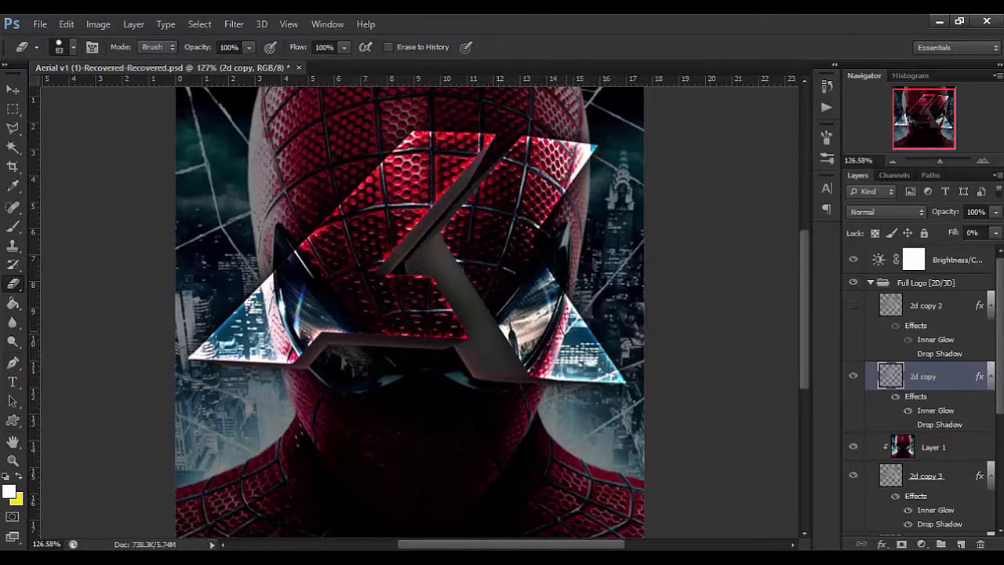
Show the 2d copy 2 layer and set its Inner Glow color to blue, 006cff.
left_click(918, 310)
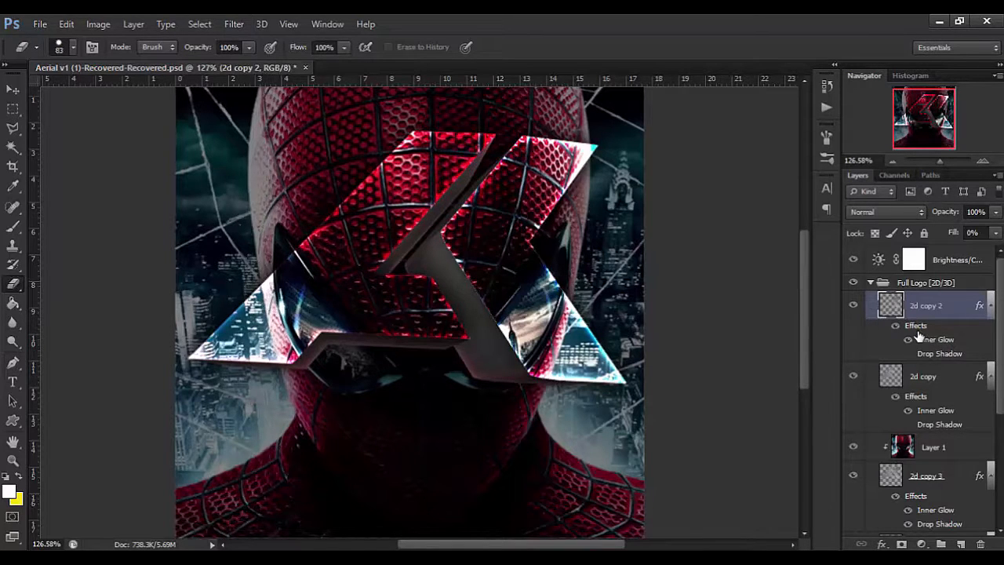
double_click(885, 367)
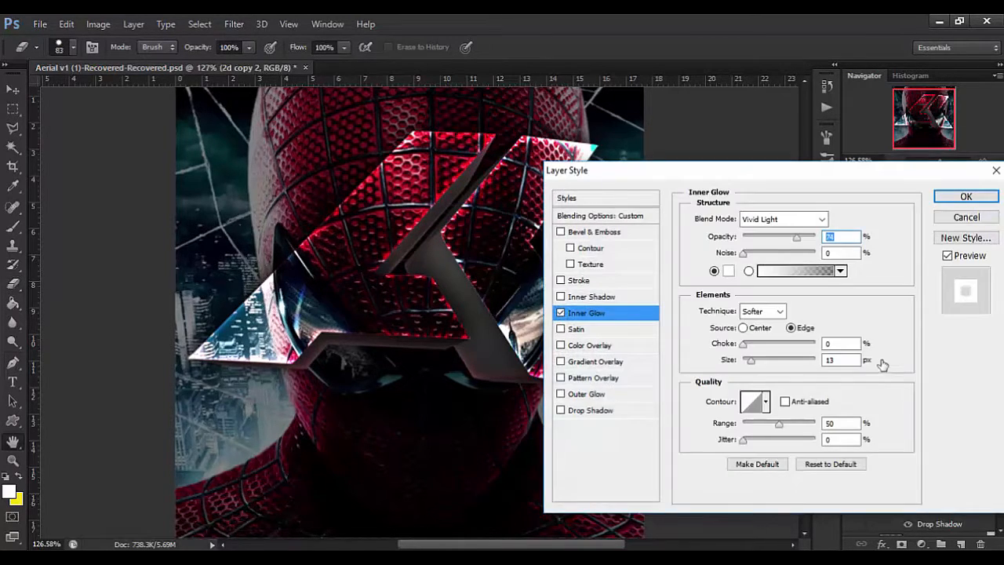
left_click(784, 219)
left_click(794, 222)
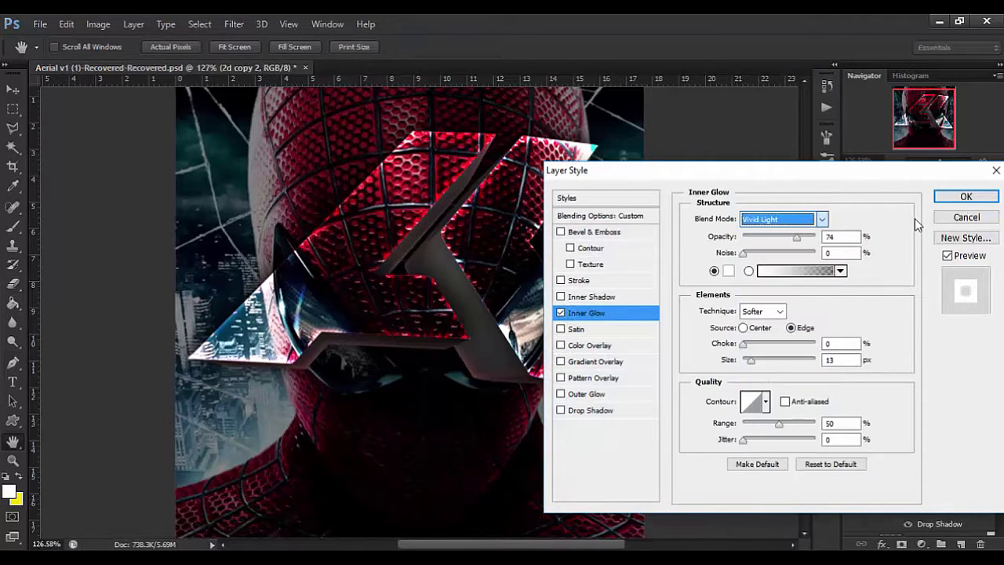
left_click(728, 271)
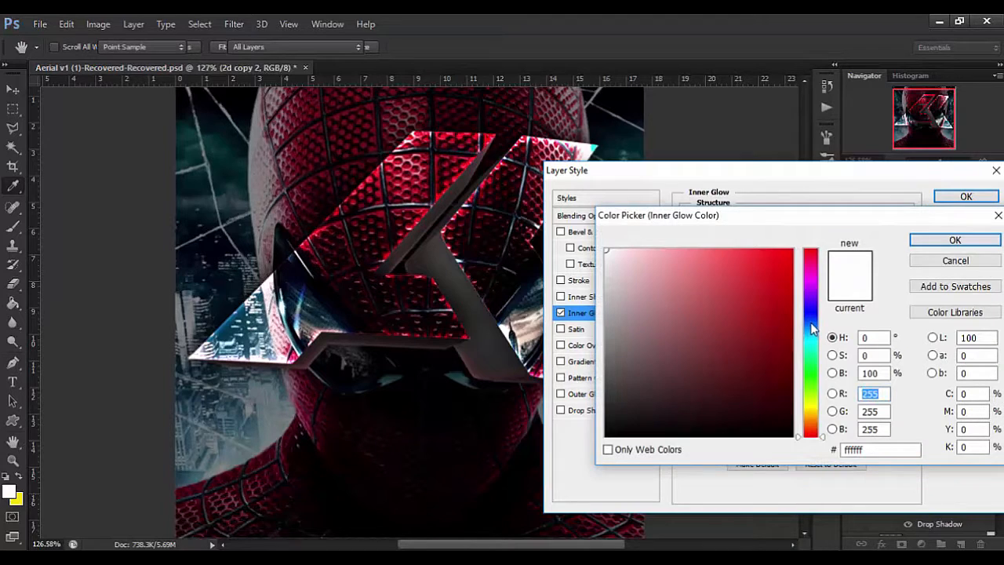
left_click(812, 324)
left_click_drag(818, 245, 871, 209)
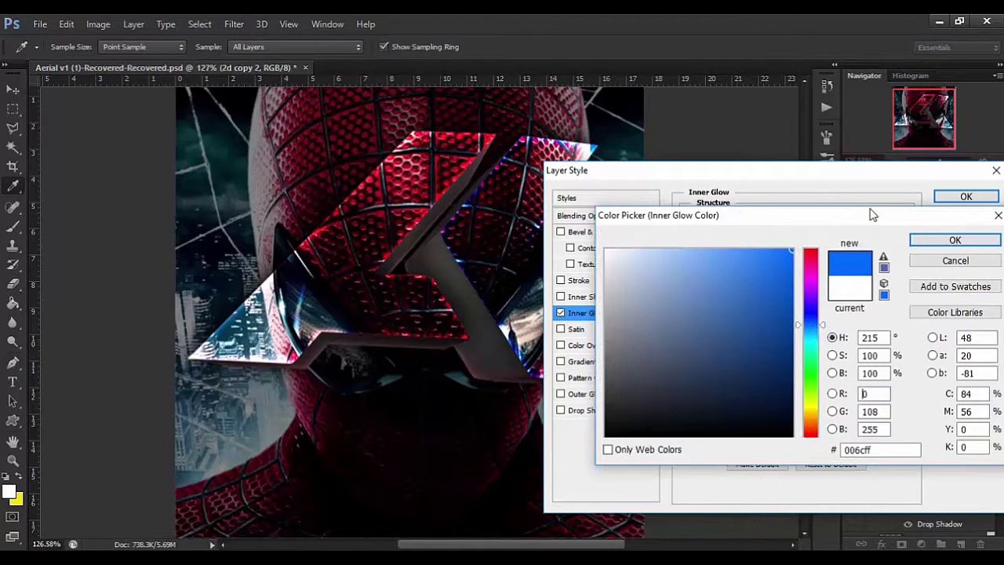
left_click(924, 242)
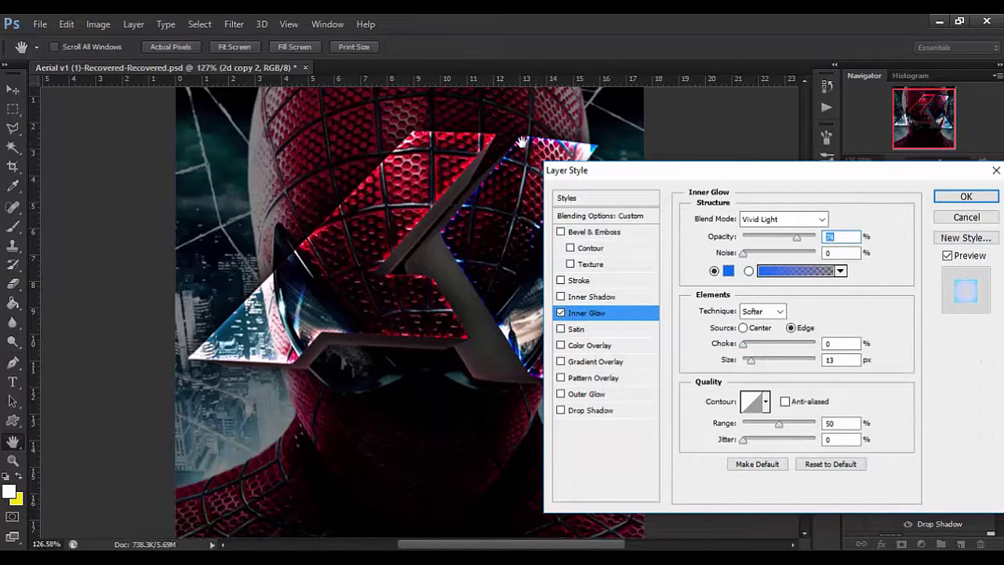
Set the 2d copy 2 layer's Inner Glow blend mode to Color Dodge and apply the layer style.
left_click(773, 220)
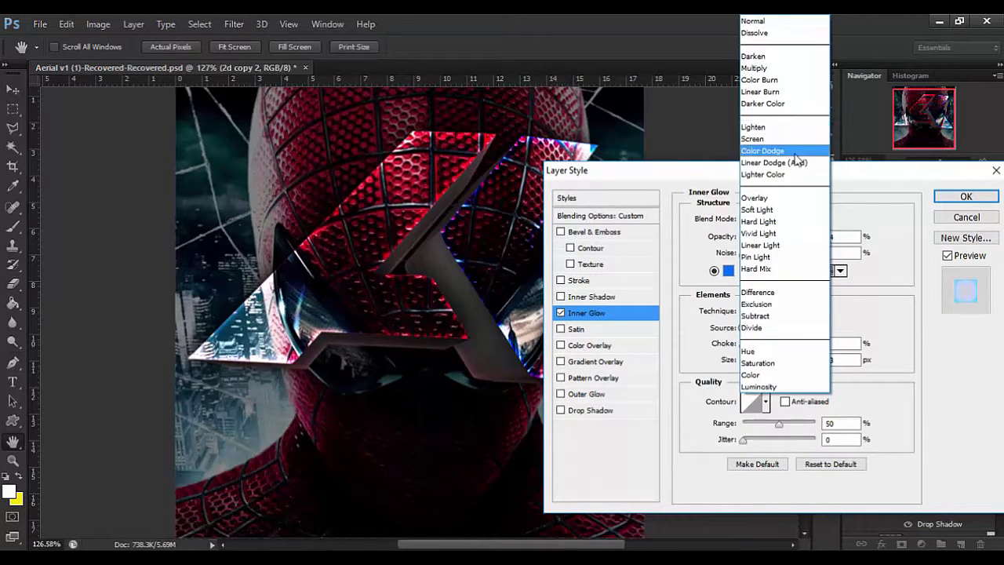
left_click(789, 156)
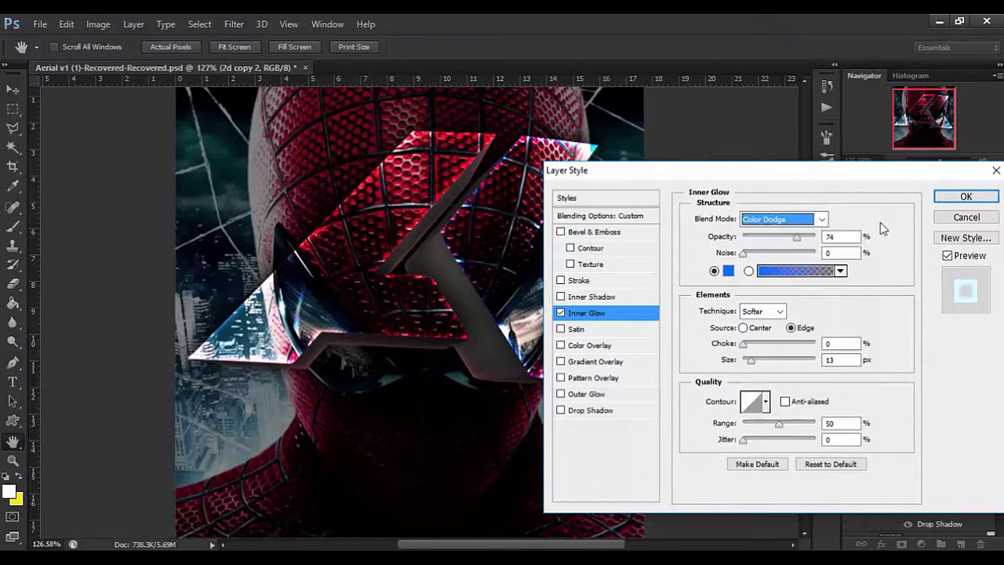
key("Tab")
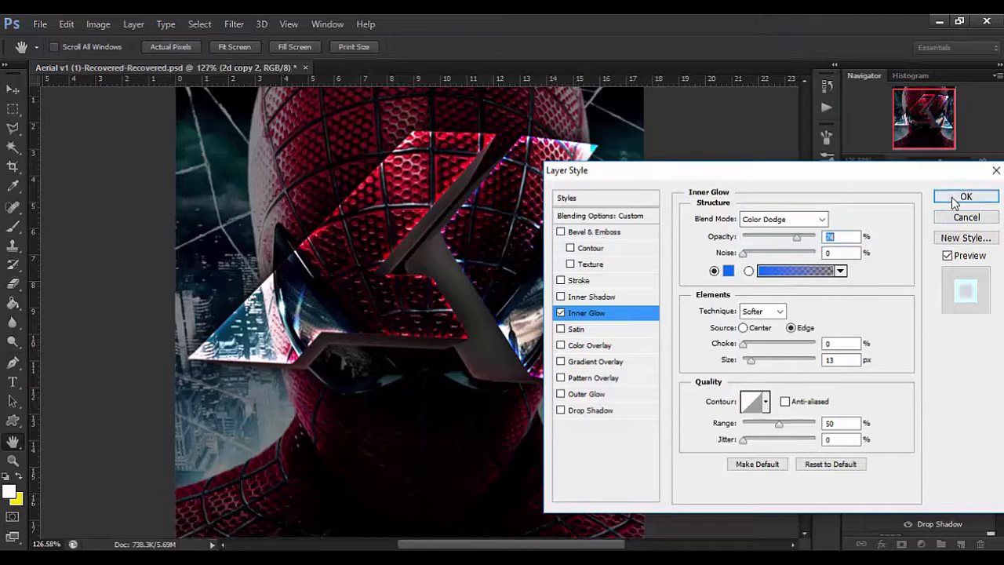
left_click(959, 197)
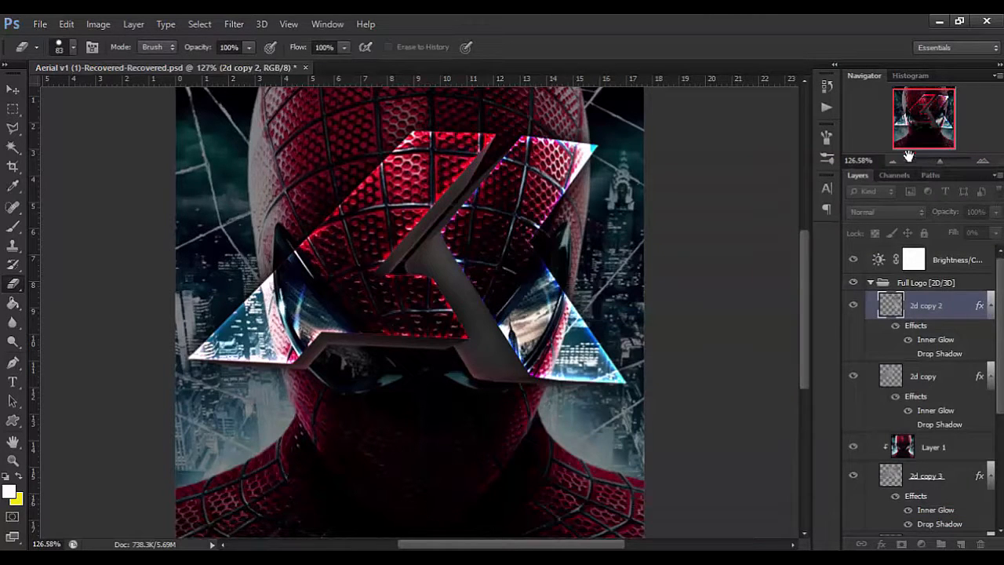
Enlarge the navigator preview and examine the red and blue edge glows on the logo at different zoom levels.
left_click_drag(907, 168, 907, 191)
left_click_drag(893, 149, 924, 106)
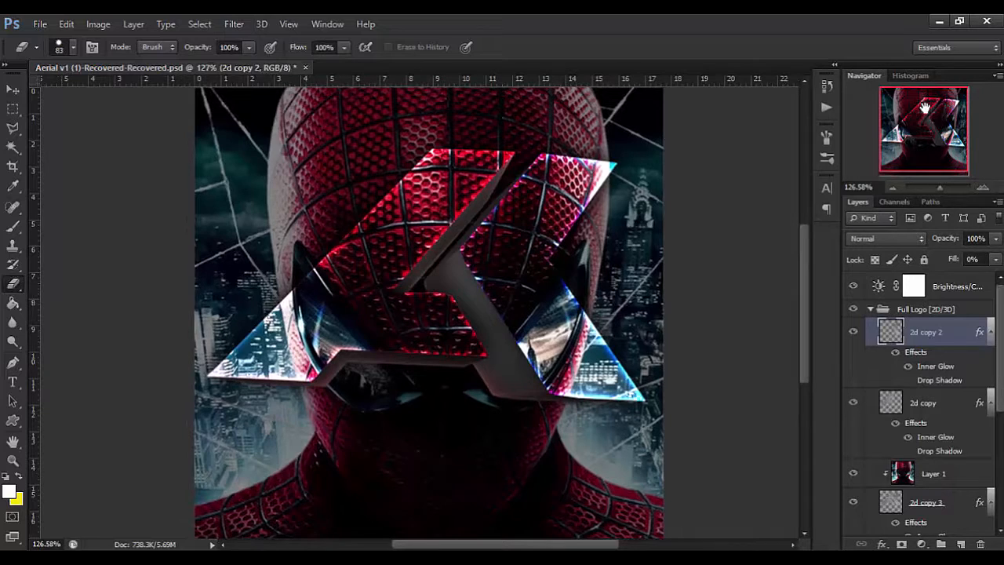
key("v")
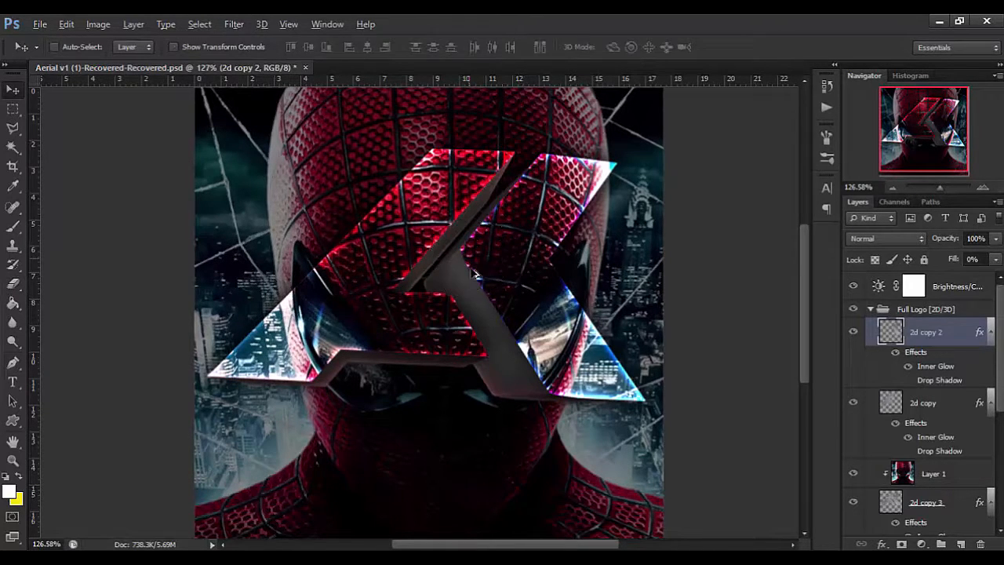
scroll(485, 294, "down", 3)
scroll(485, 294, "up", 3)
scroll(484, 294, "down", 1)
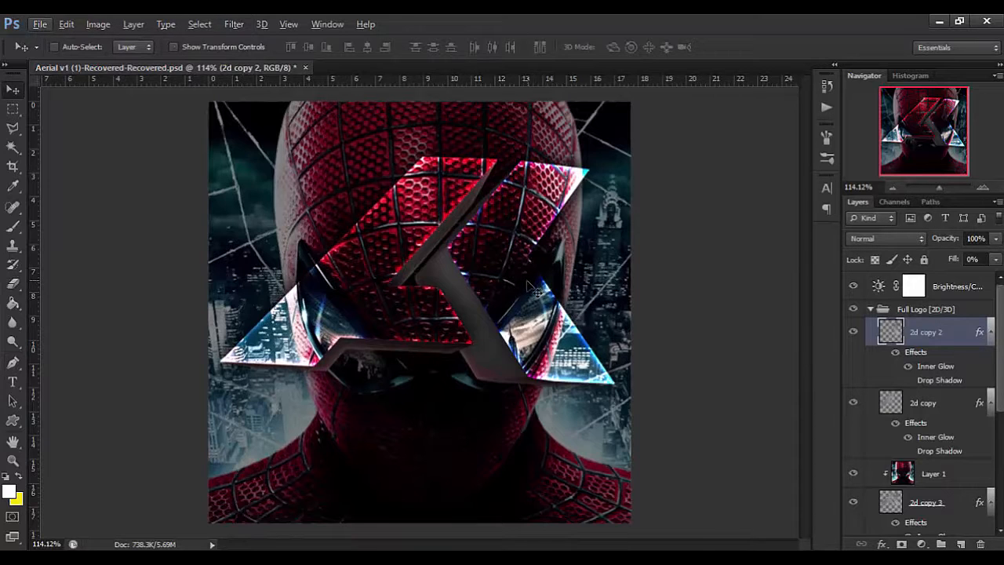
scroll(931, 140, "up", 2)
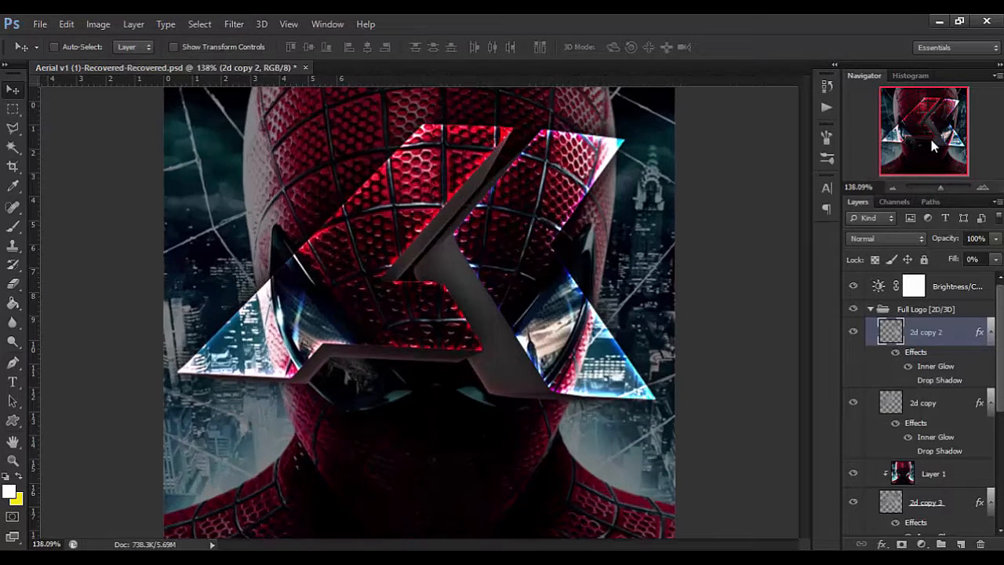
scroll(577, 205, "down", 2)
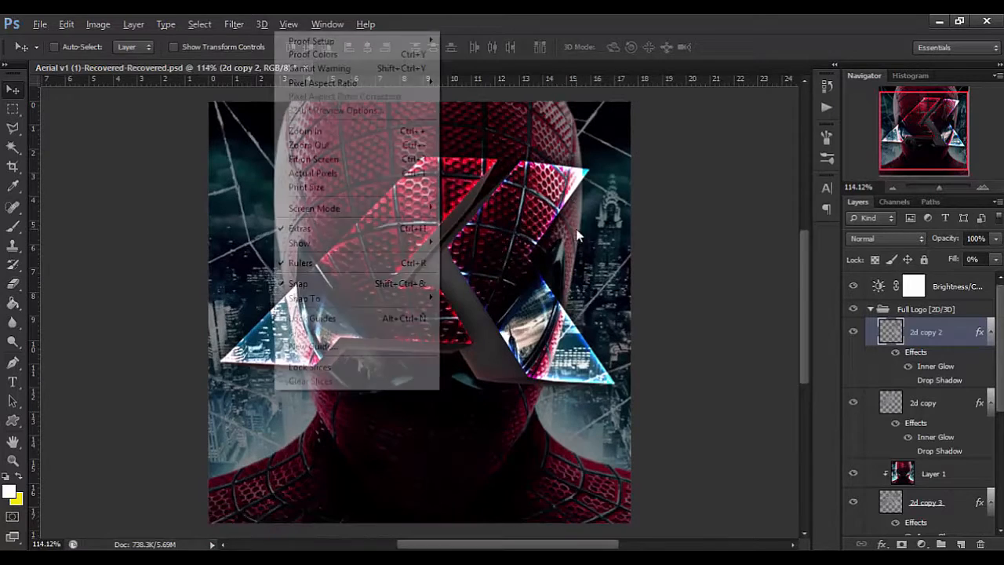
Load the outline of the 3d layer as a selection.
scroll(915, 455, "down", 3)
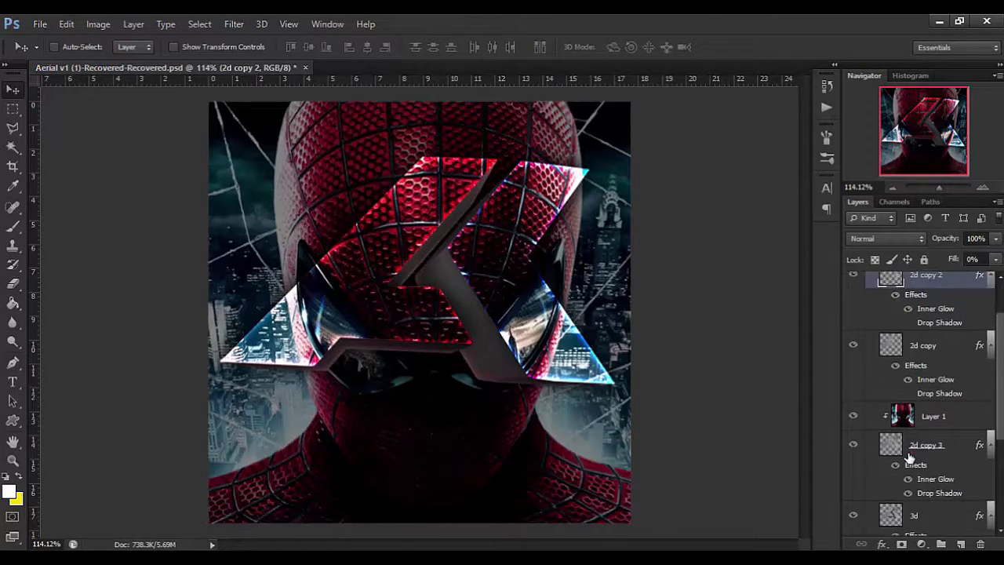
left_click(919, 416)
scroll(921, 427, "down", 4)
left_click(890, 373)
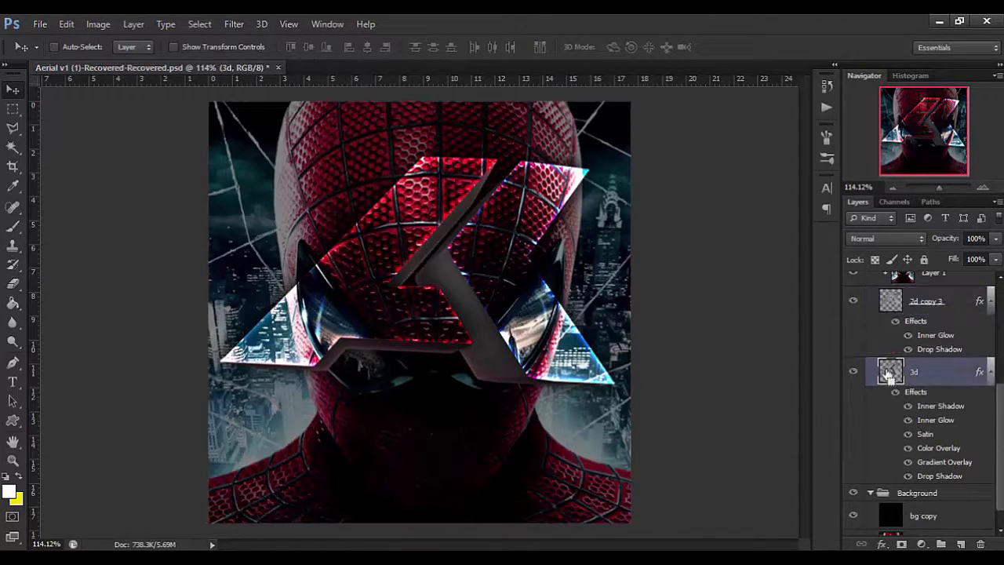
left_click(892, 374, "ctrl")
Create a new layer between the 3d layer and the Background group, fill the logo selection with white, and deselect.
left_click(914, 493)
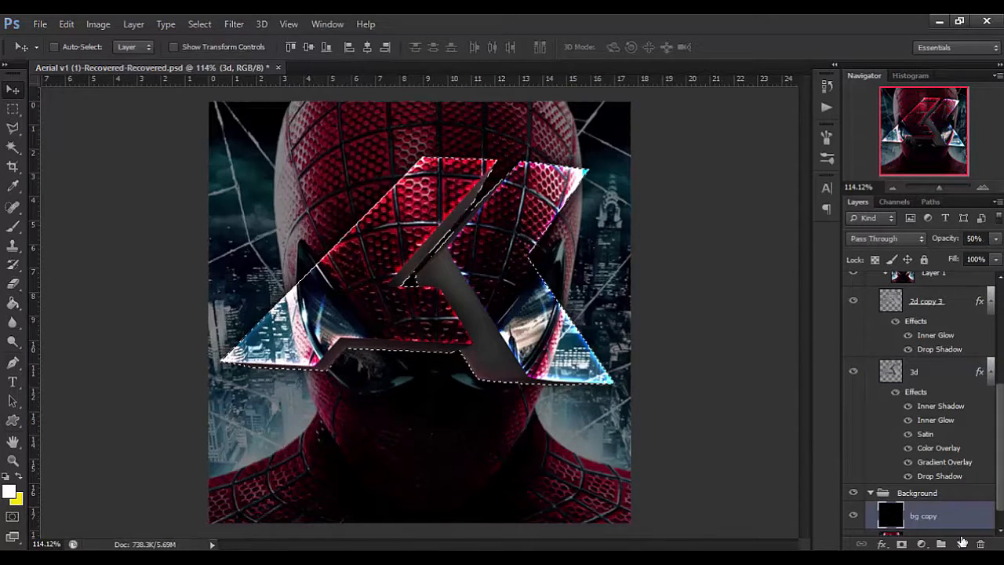
left_click(962, 545)
mouse_move(924, 514)
left_mouse_down()
mouse_move(903, 477)
mouse_move(913, 503)
left_mouse_up()
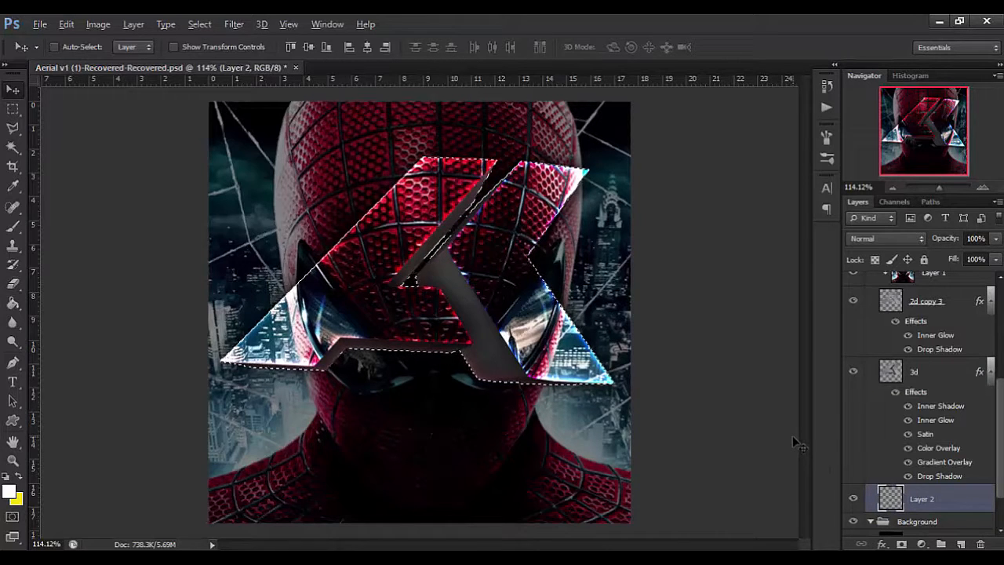
key("alt+BackSpace")
key("ctrl+d")
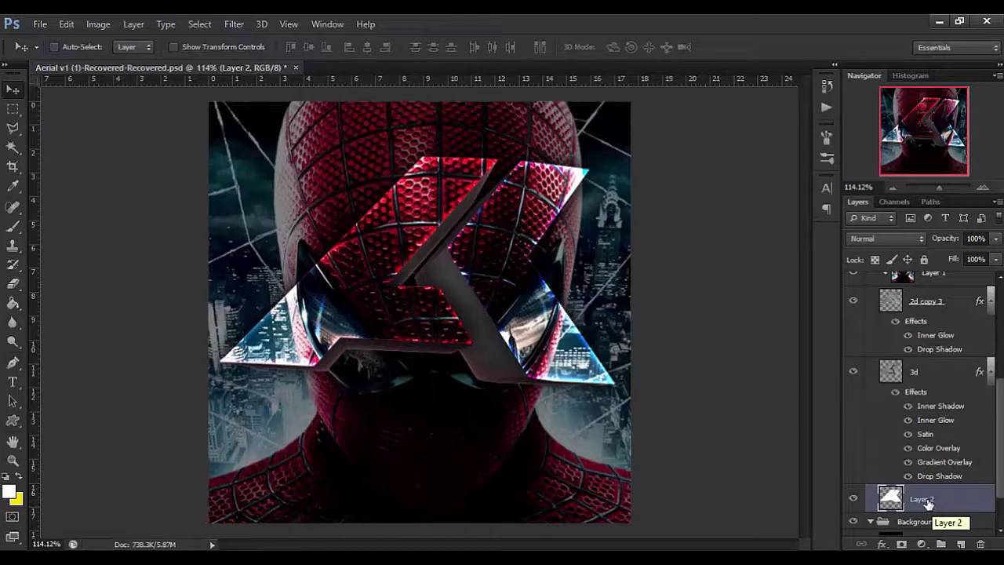
Add an Outer Glow to Layer 2 with a size of 29 px.
left_click(884, 544)
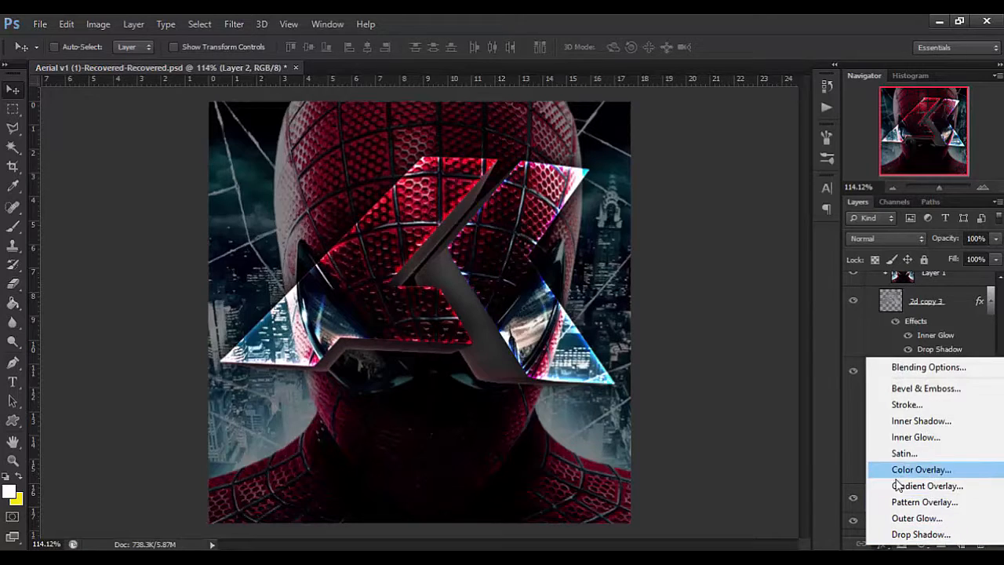
left_click(905, 517)
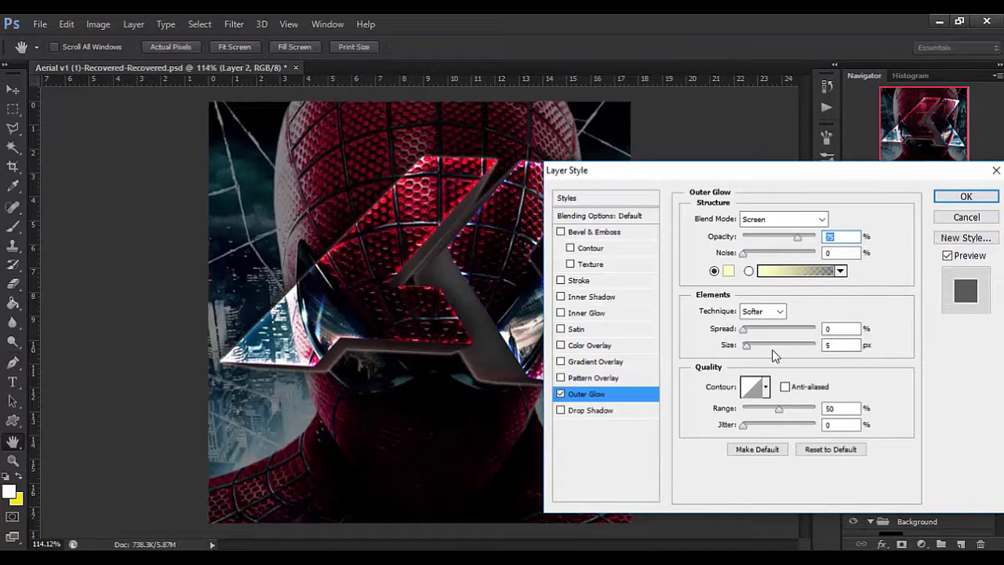
left_click(756, 346)
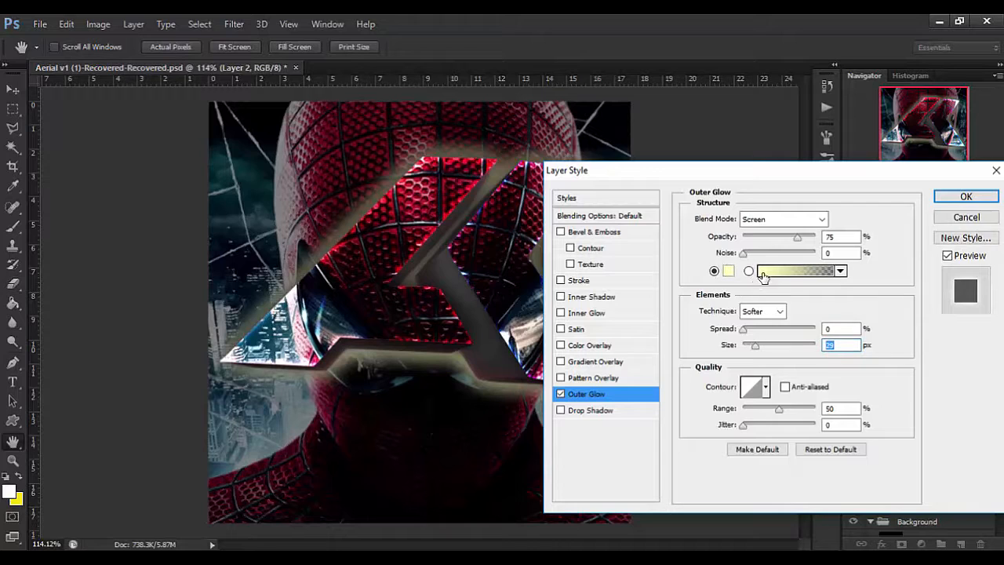
Set Layer 2's Outer Glow color to red, ff0000.
left_click(730, 271)
left_click(811, 248)
left_click(792, 249)
left_click(953, 241)
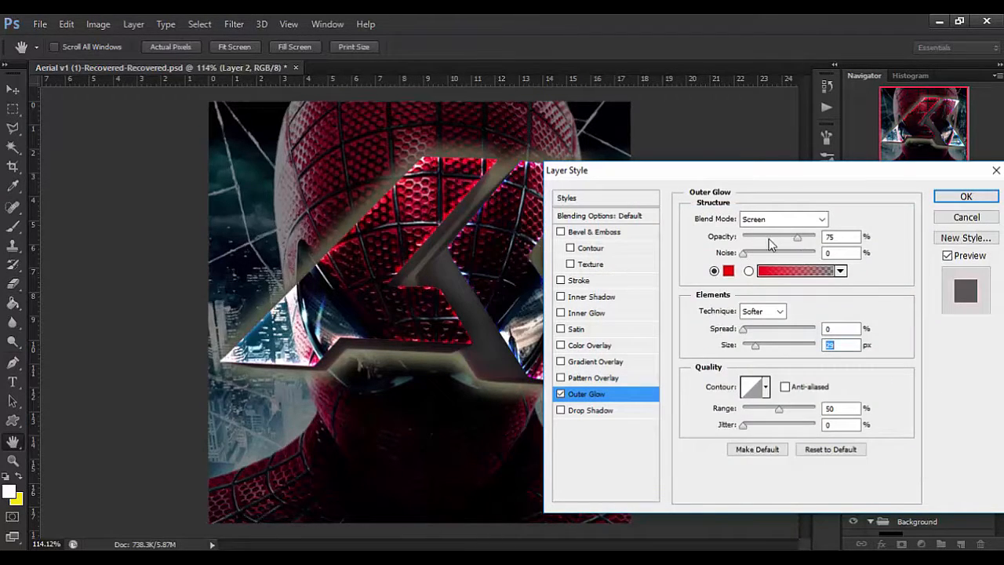
Try the Color Dodge and Vivid Light blend modes on Layer 2's red Outer Glow.
left_click(774, 219)
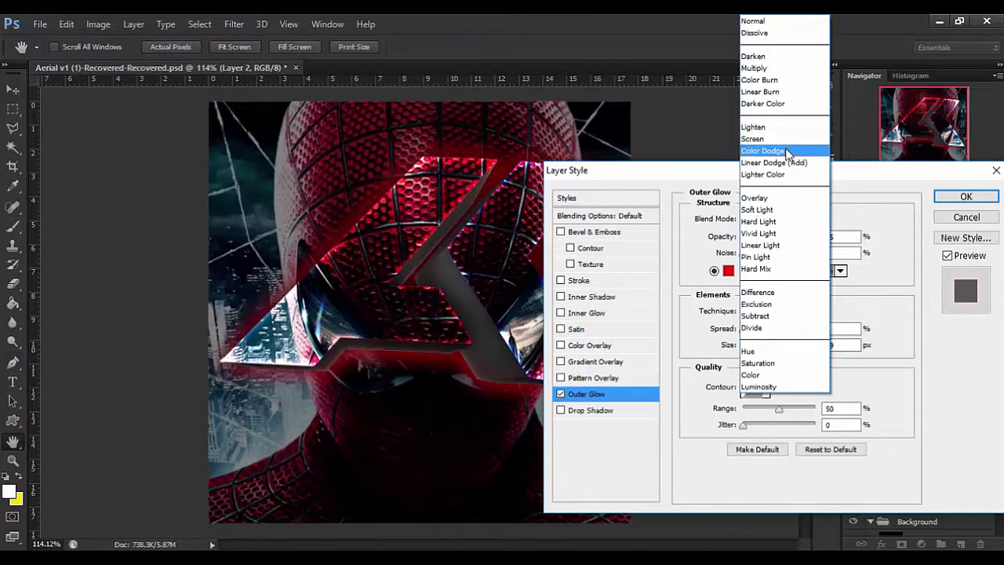
left_click(773, 151)
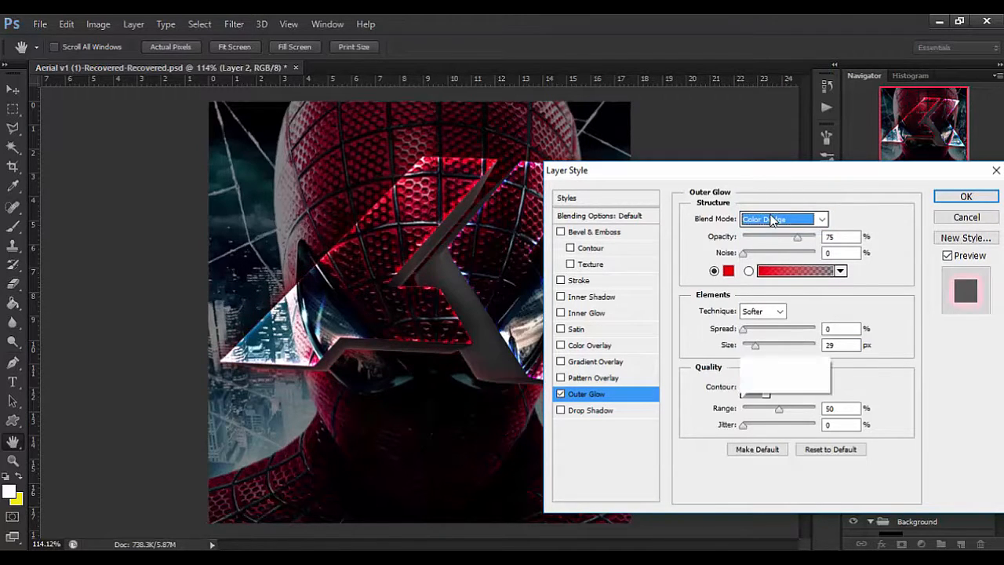
left_click(773, 219)
left_click(770, 233)
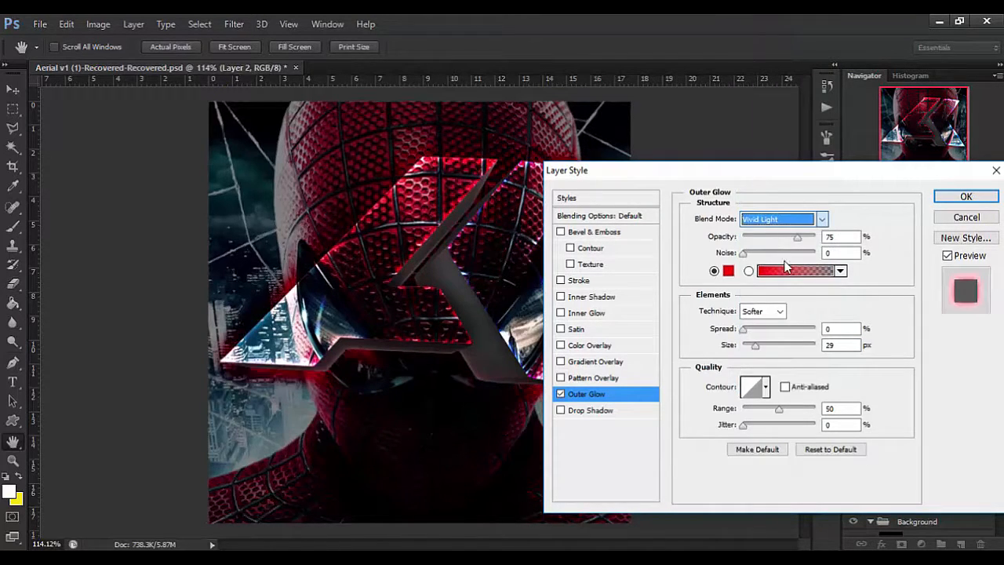
left_click(754, 346)
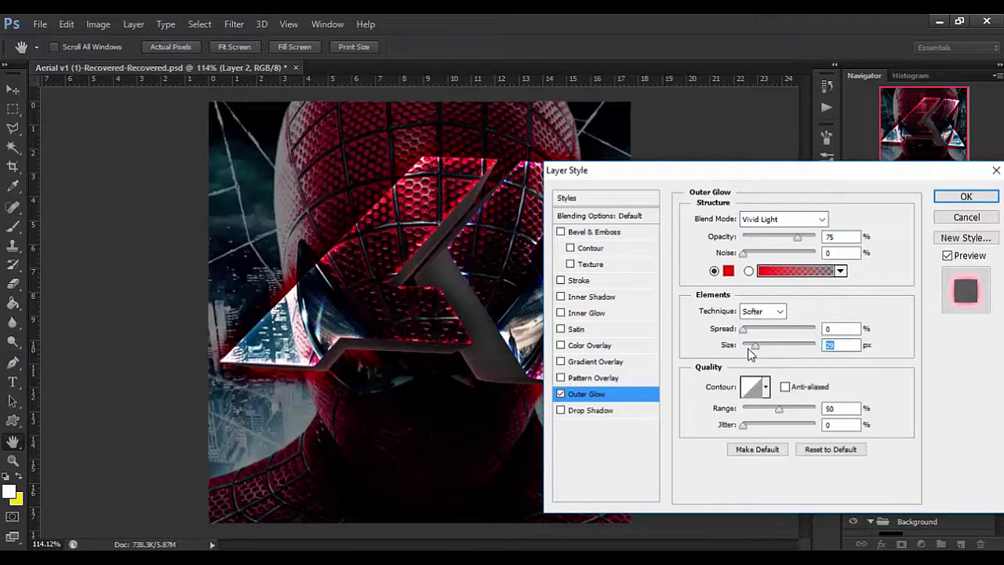
Set Layer 2's Outer Glow color to white, ffffff.
left_click(724, 273)
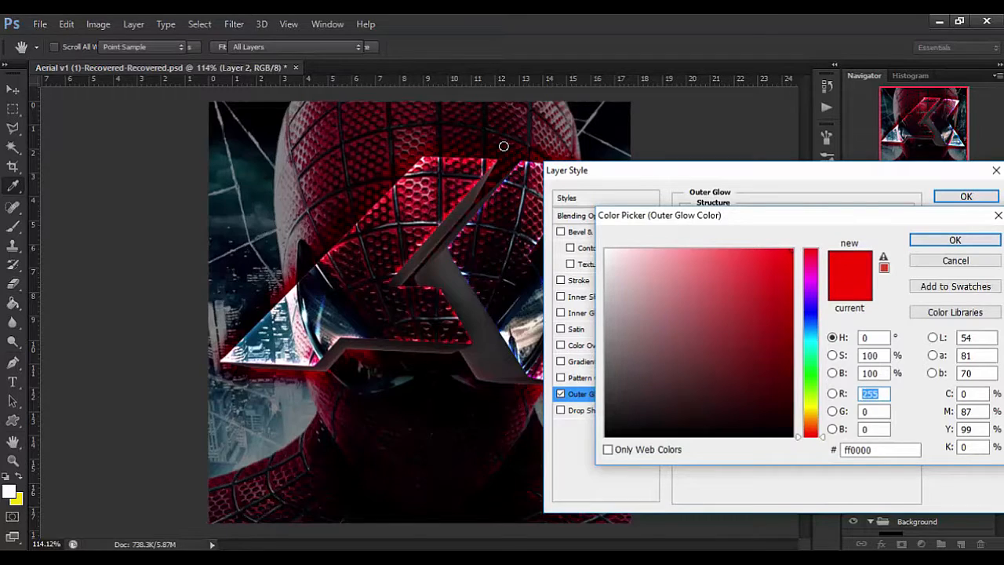
left_click(634, 284)
left_click(606, 249)
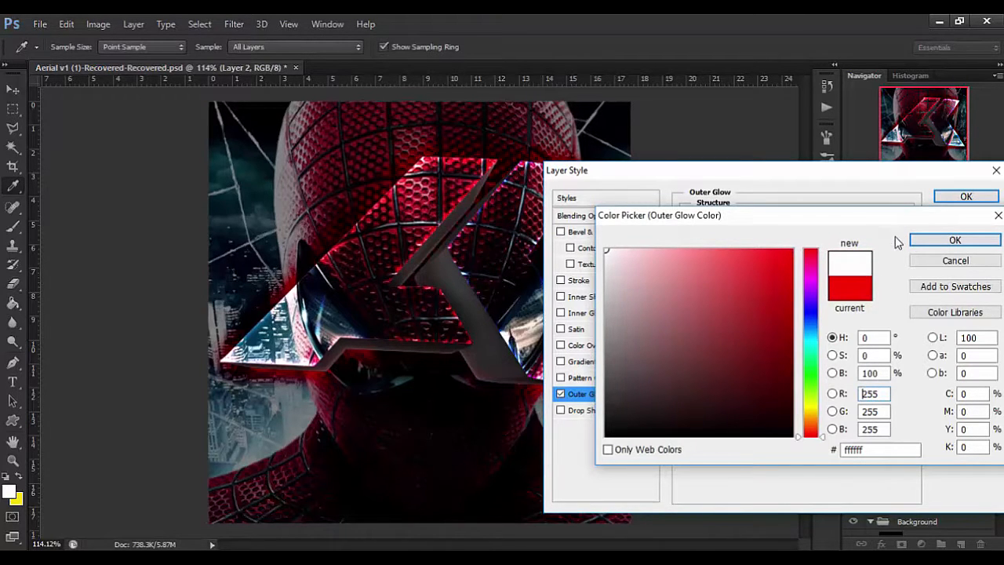
left_click(938, 239)
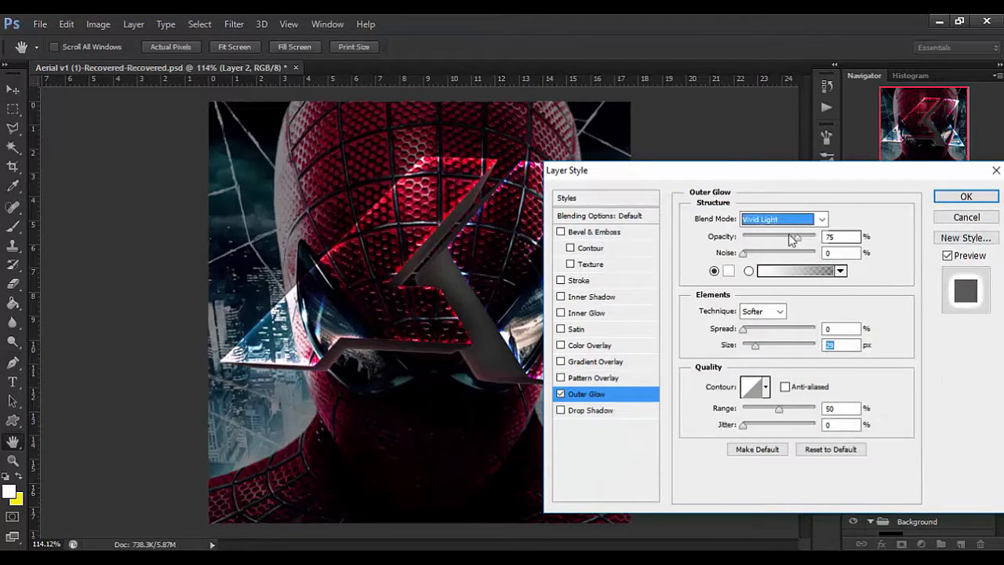
Set Layer 2's Outer Glow to Color Dodge at 42% opacity and apply the layer style.
left_click(823, 224)
left_click(763, 150)
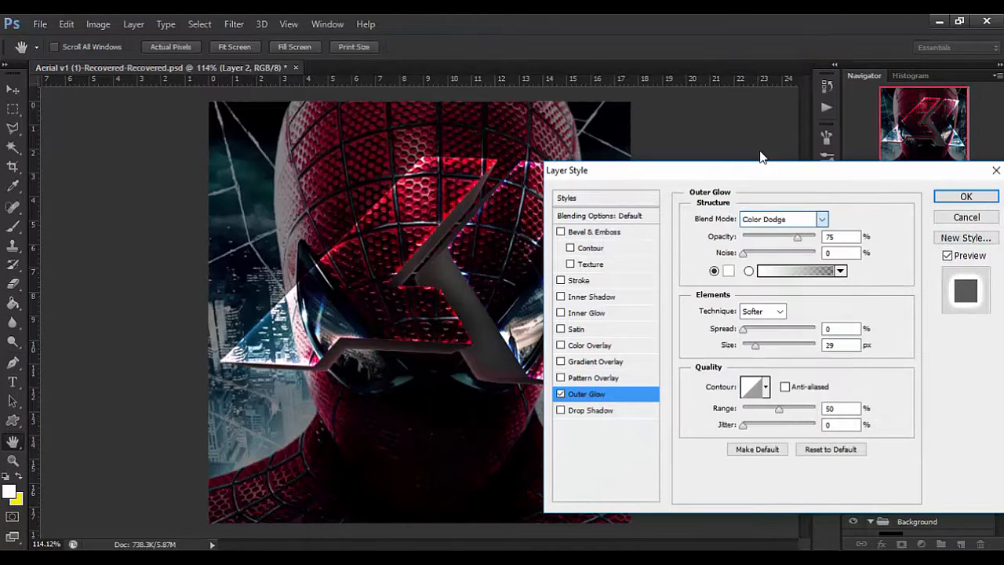
left_click(773, 237)
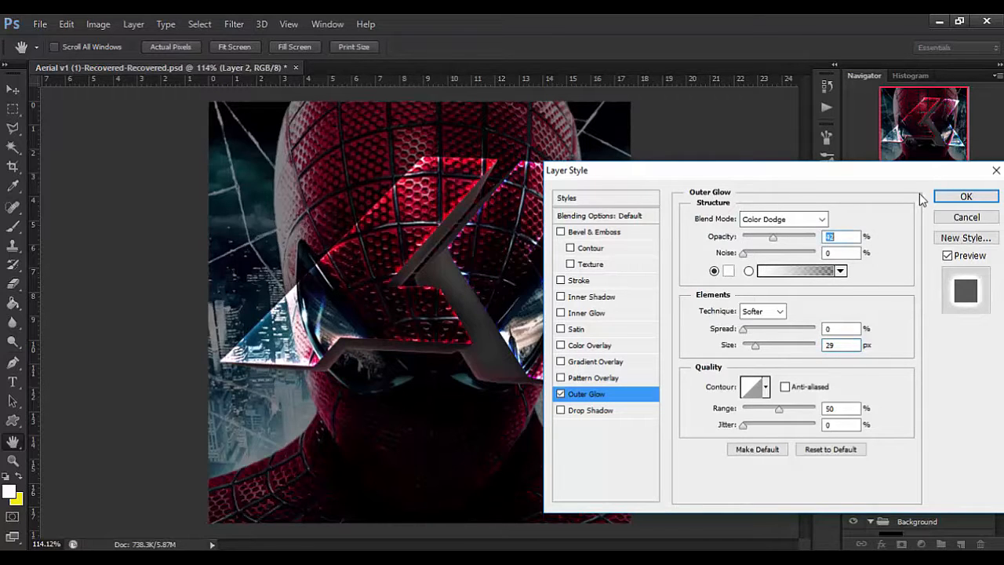
left_click(954, 200)
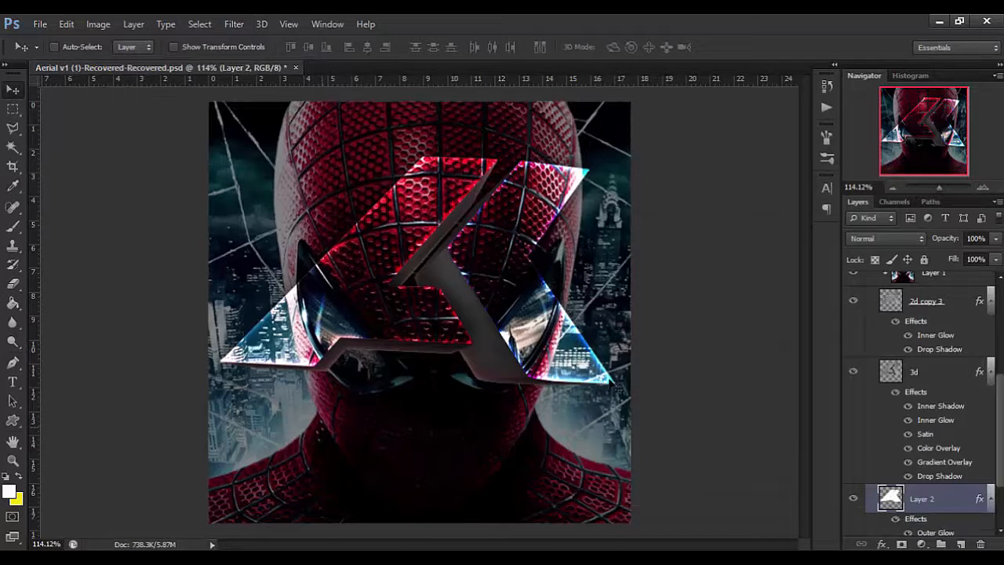
Switch to the Google Images browser window over the canvas and search for "light leak".
scroll(914, 396, "up", 5)
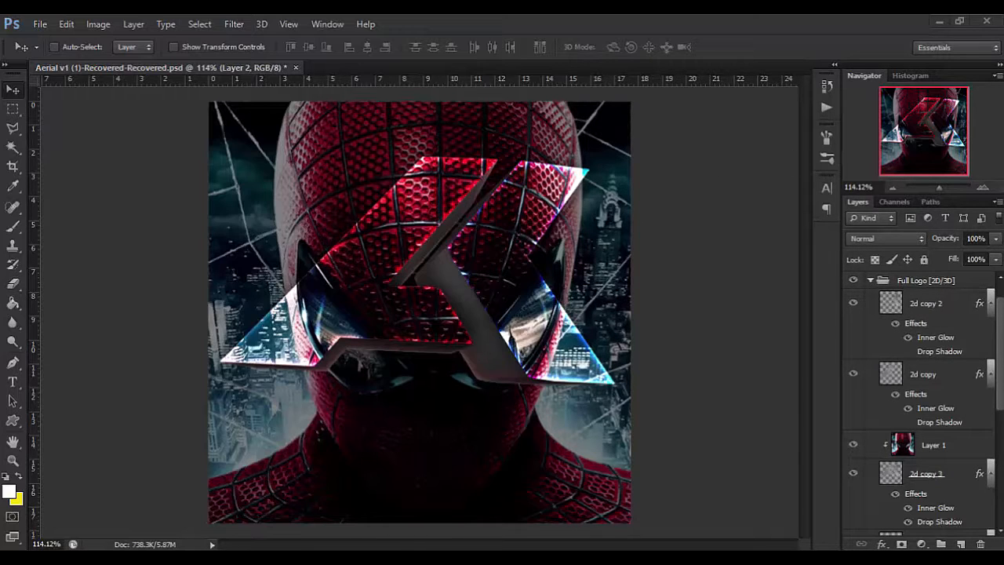
left_click_drag(969, 143, 608, 110)
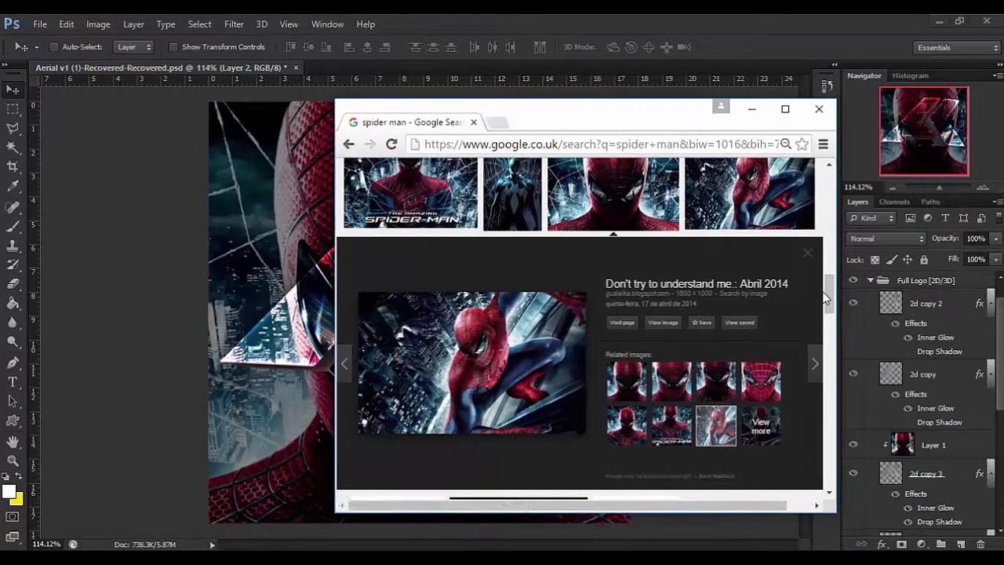
scroll(821, 185, "up", 1)
scroll(502, 182, "up", 5)
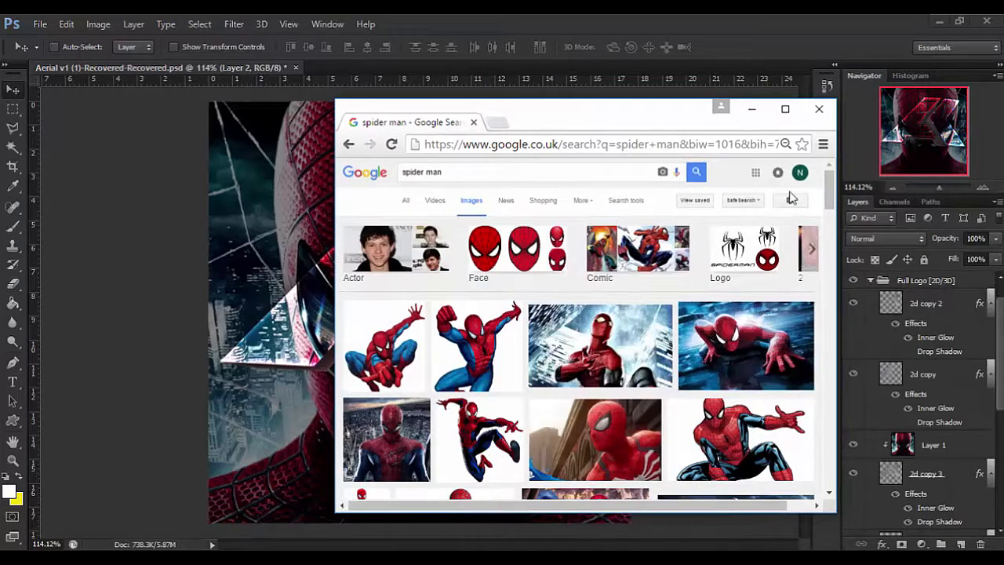
triple_click(497, 174)
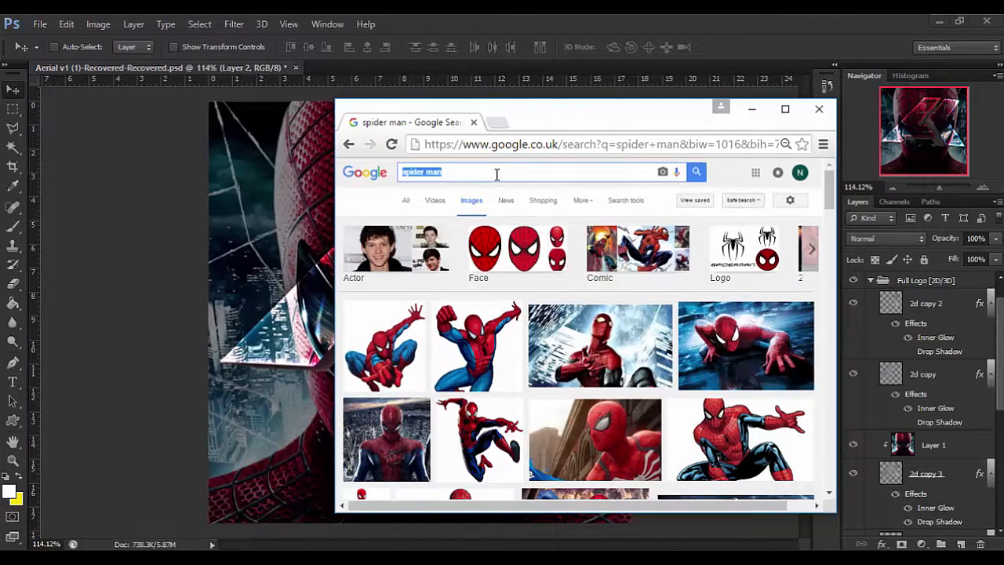
key("BackSpace")
type("light leak")
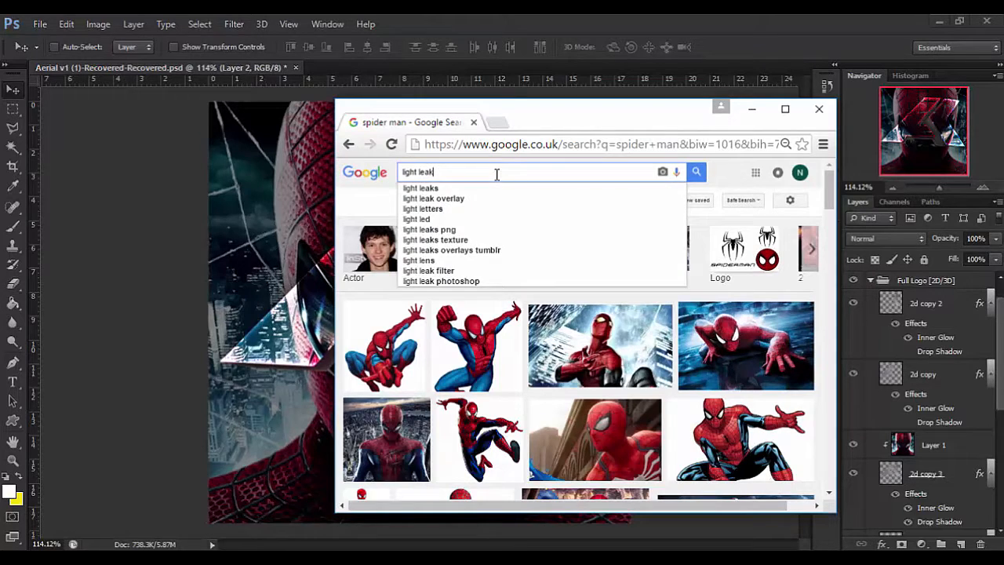
key("Return")
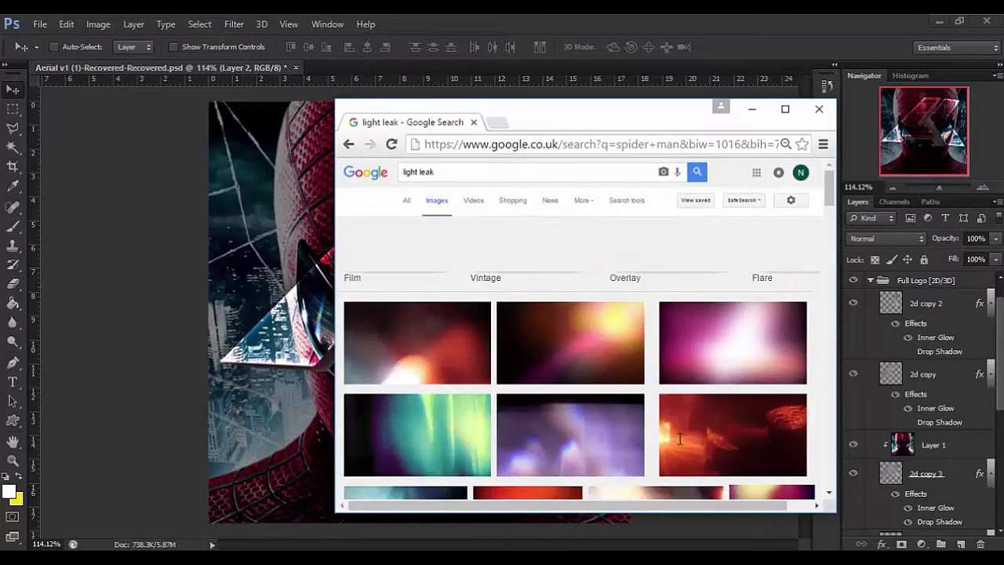
Browse the light leak image results and preview the "Light Leak (68) – rhsphoto1" picture.
scroll(663, 429, "down", 5)
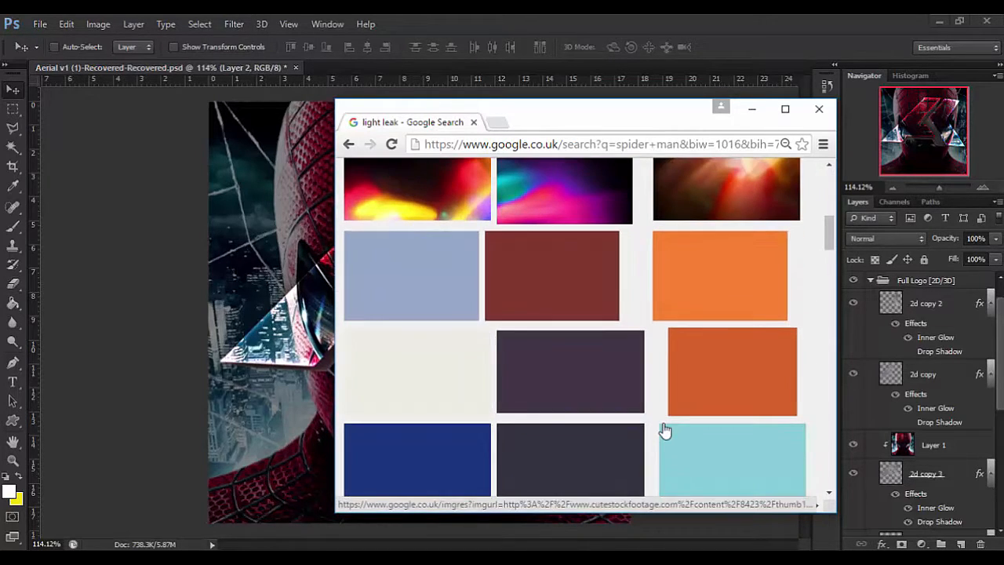
scroll(663, 431, "up", 2)
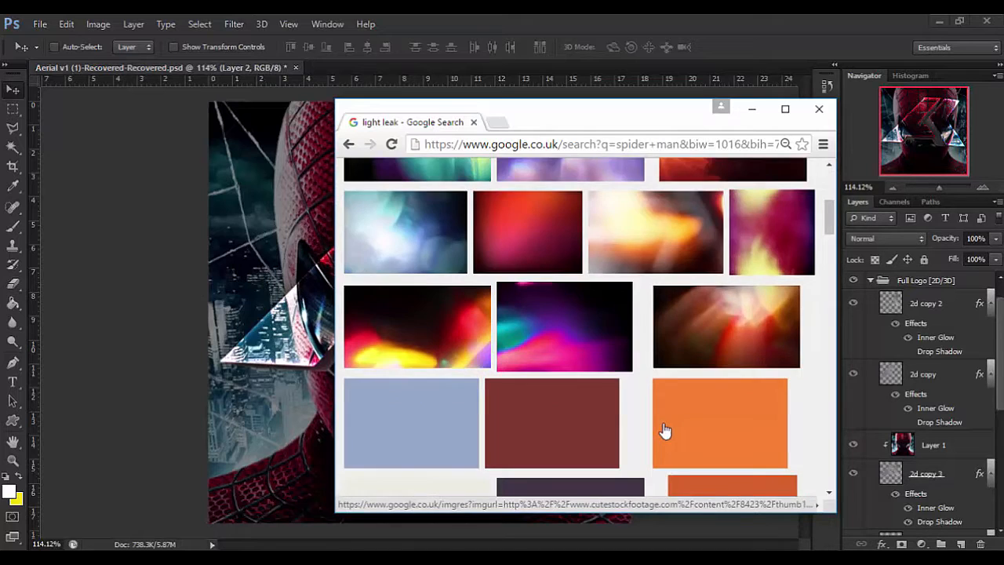
scroll(664, 431, "down", 2)
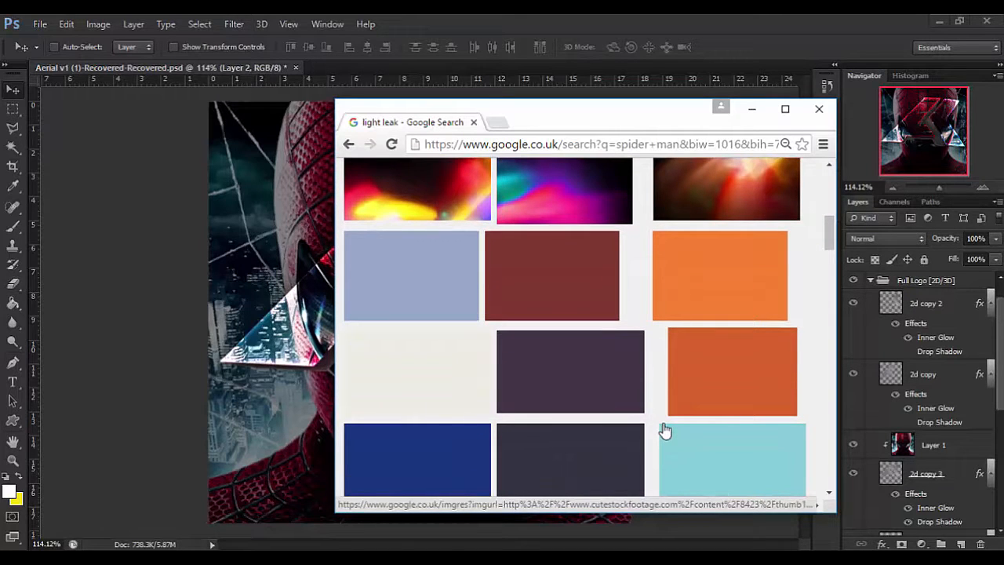
scroll(744, 377, "up", 1)
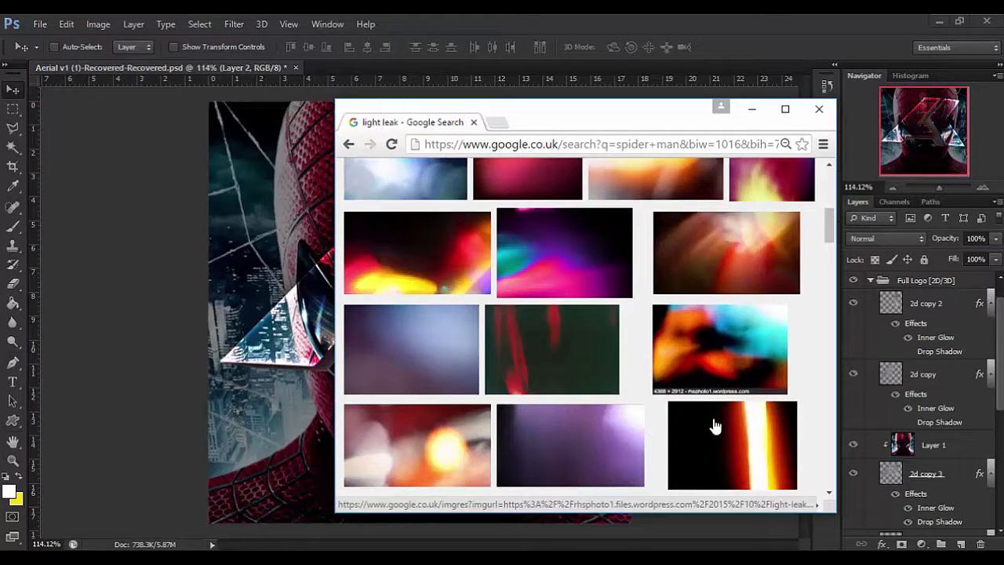
scroll(713, 424, "down", 1)
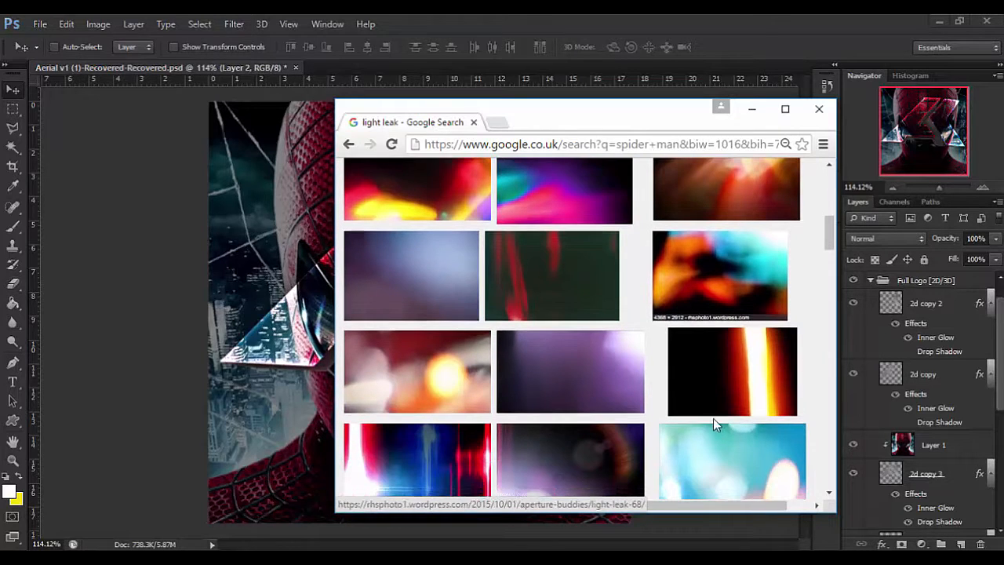
left_click(712, 374)
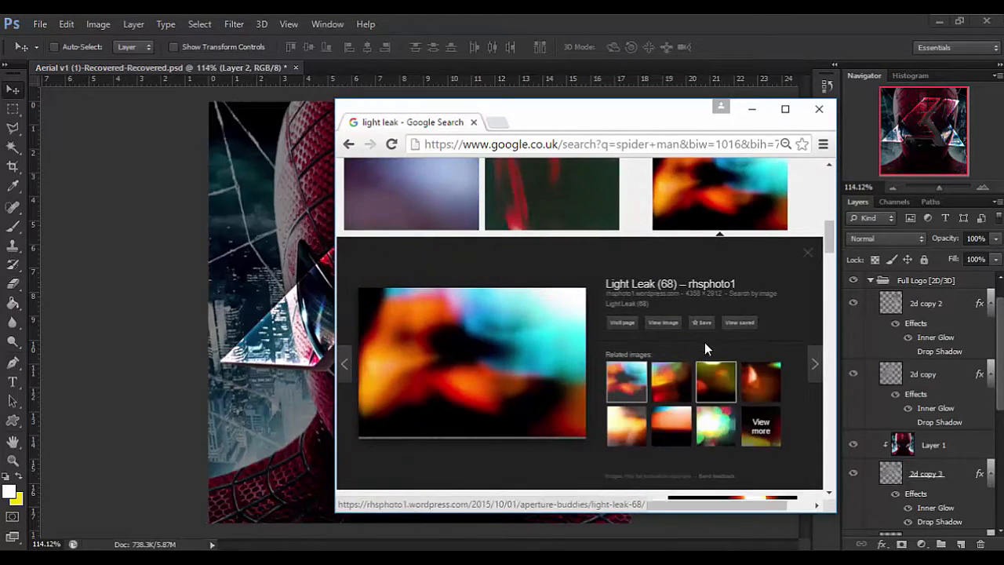
scroll(704, 342, "down", 3)
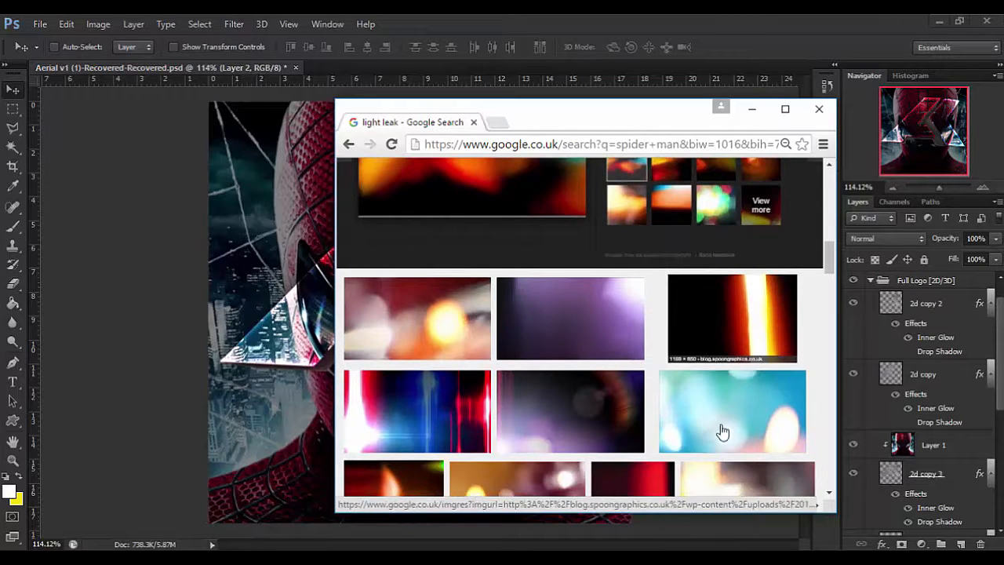
Copy the orange and white vertical streak image from the Free Light Leak Texture Pack result and move the browser off the canvas.
scroll(527, 346, "down", 3)
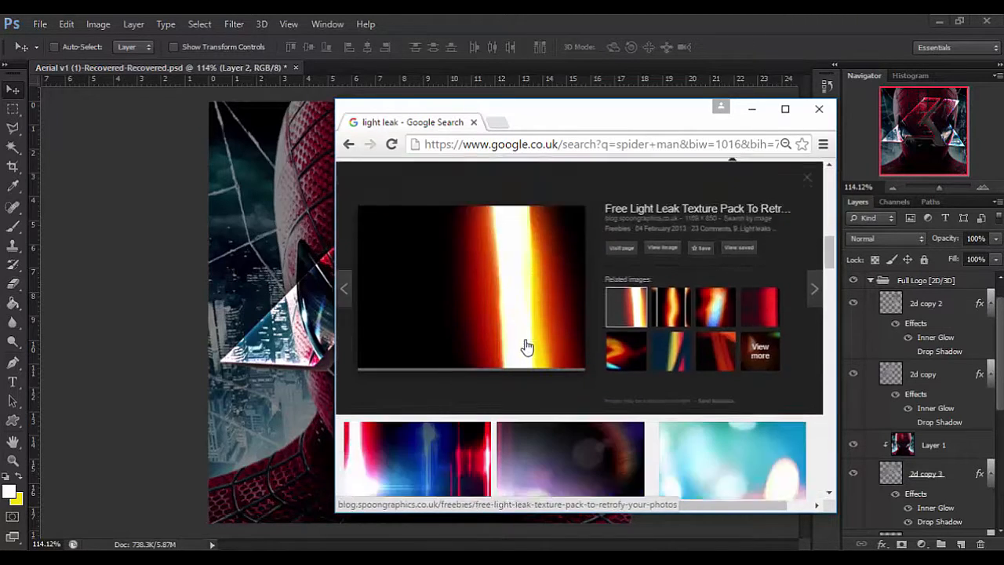
scroll(426, 365, "down", 1)
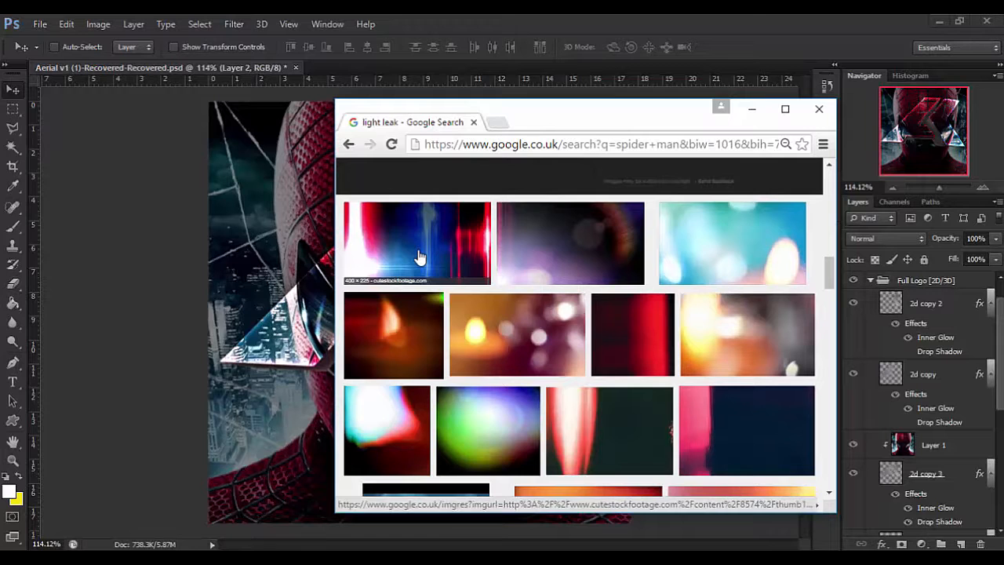
left_click(553, 323)
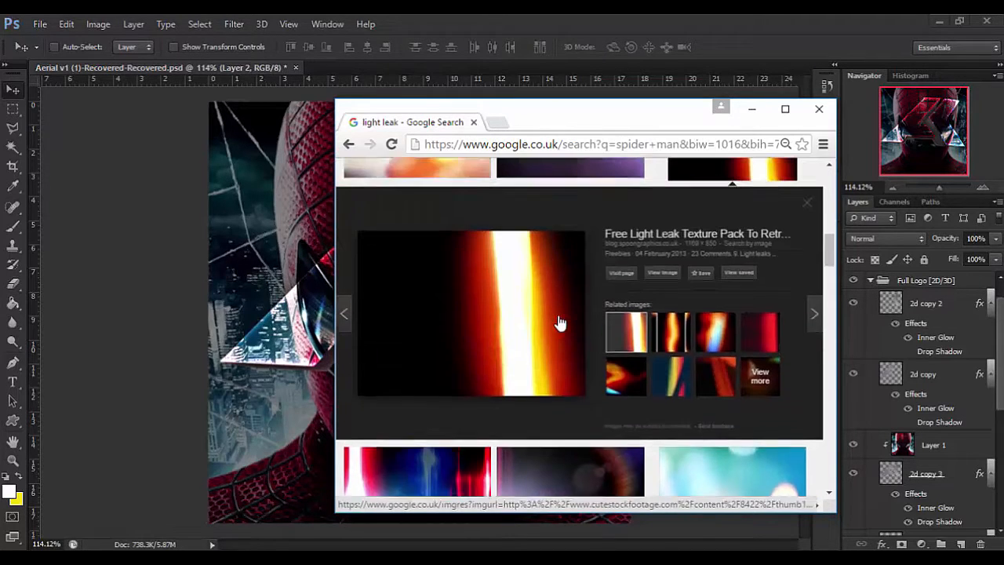
right_click(526, 346)
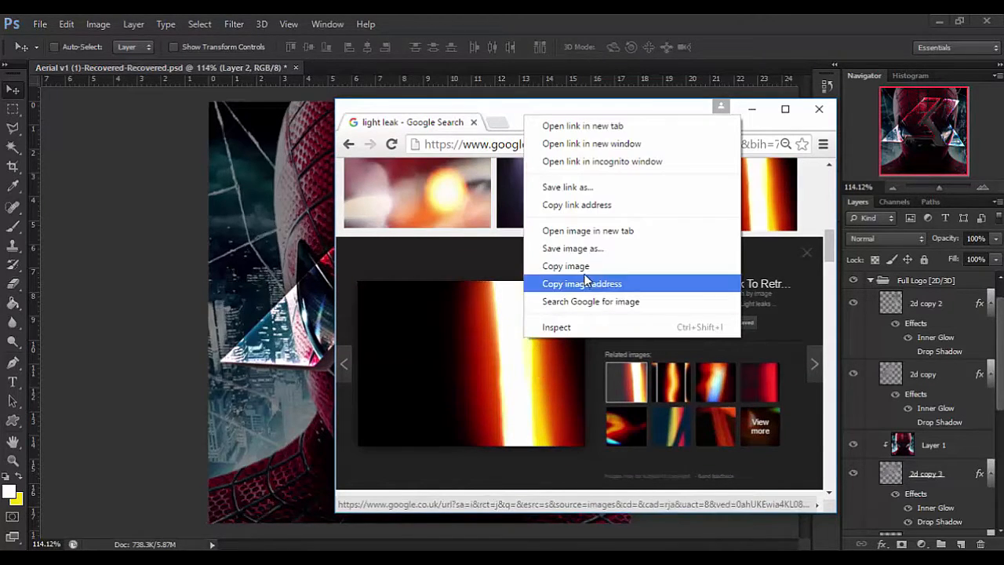
left_click(577, 264)
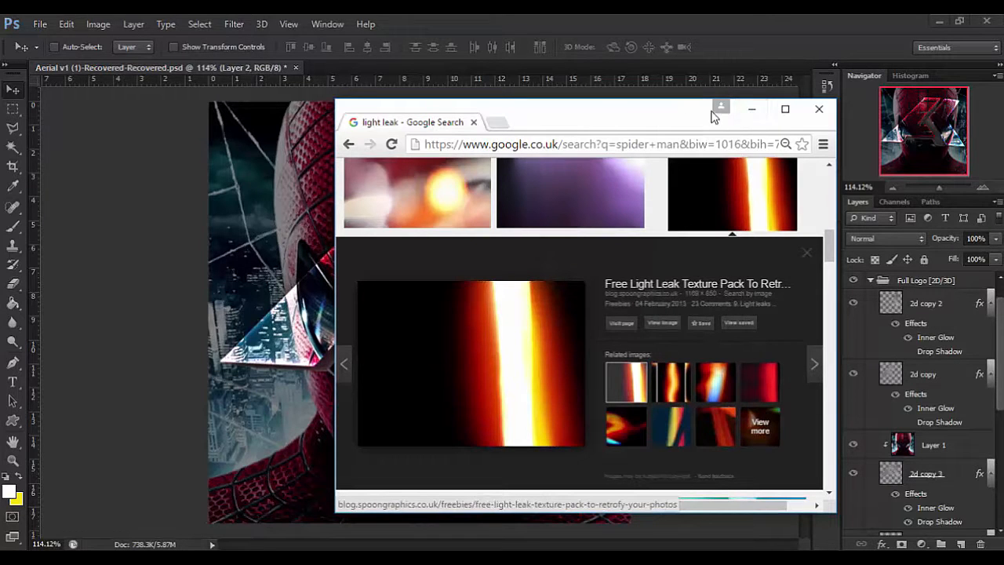
left_click_drag(692, 117, 1003, 196)
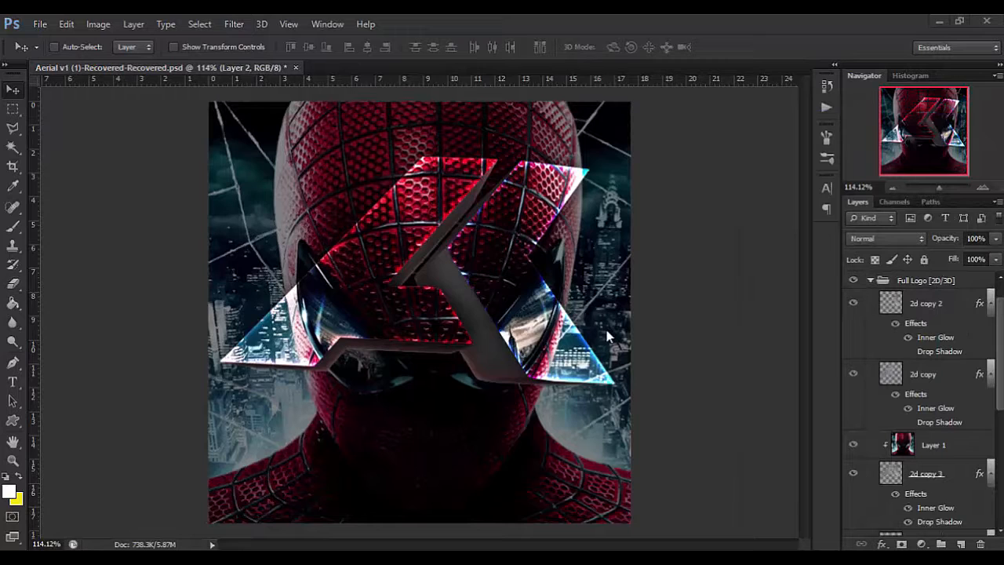
Collapse the Full Logo [2D/3D] group and create a new group named "light leaks" above it.
scroll(946, 412, "up", 1)
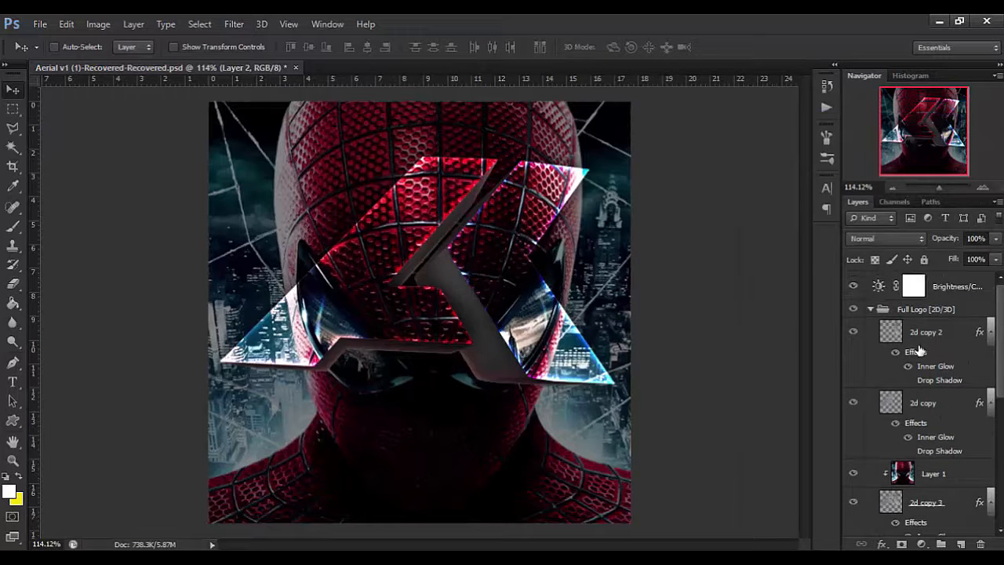
left_click(886, 310)
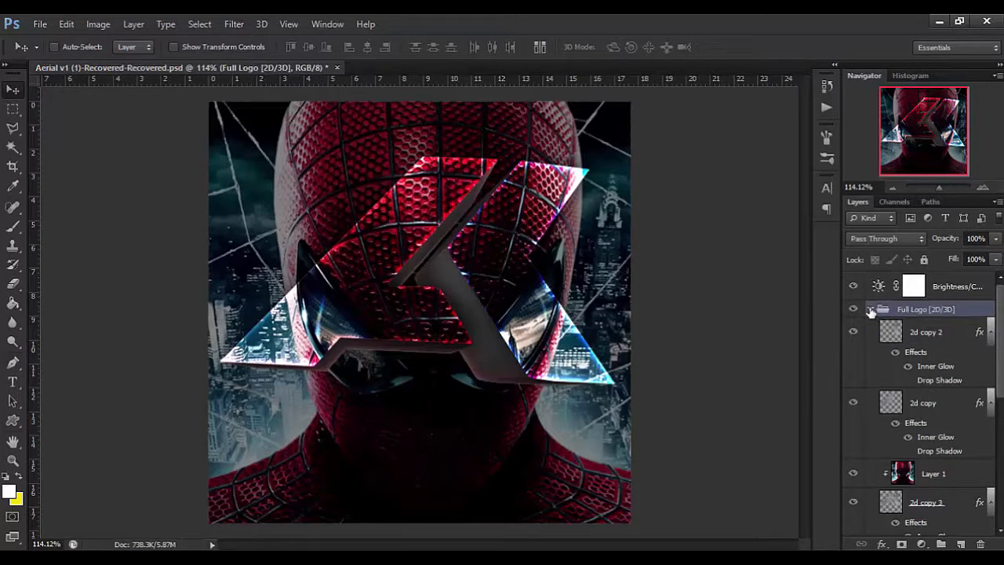
left_click(870, 309)
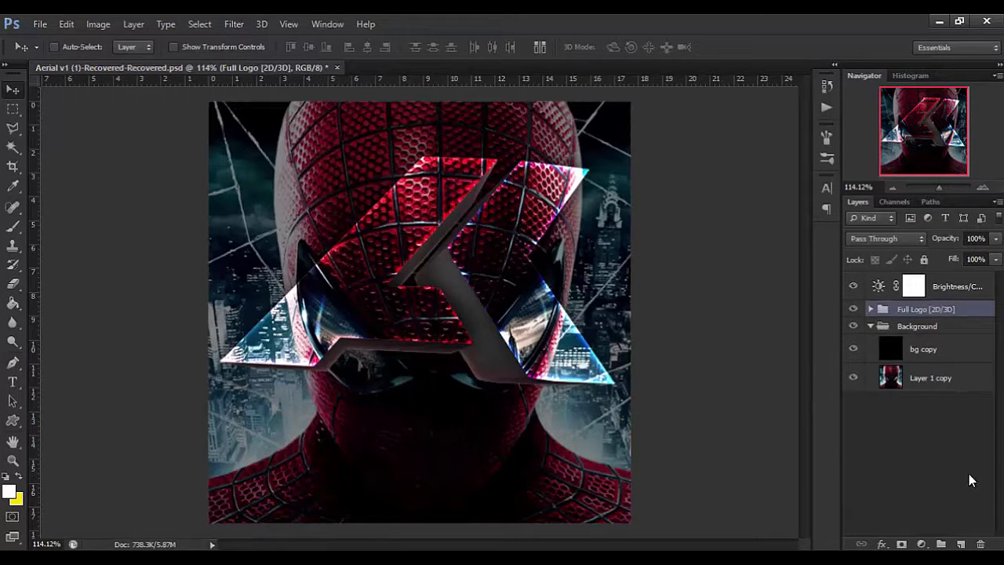
left_click(941, 543)
double_click(904, 309)
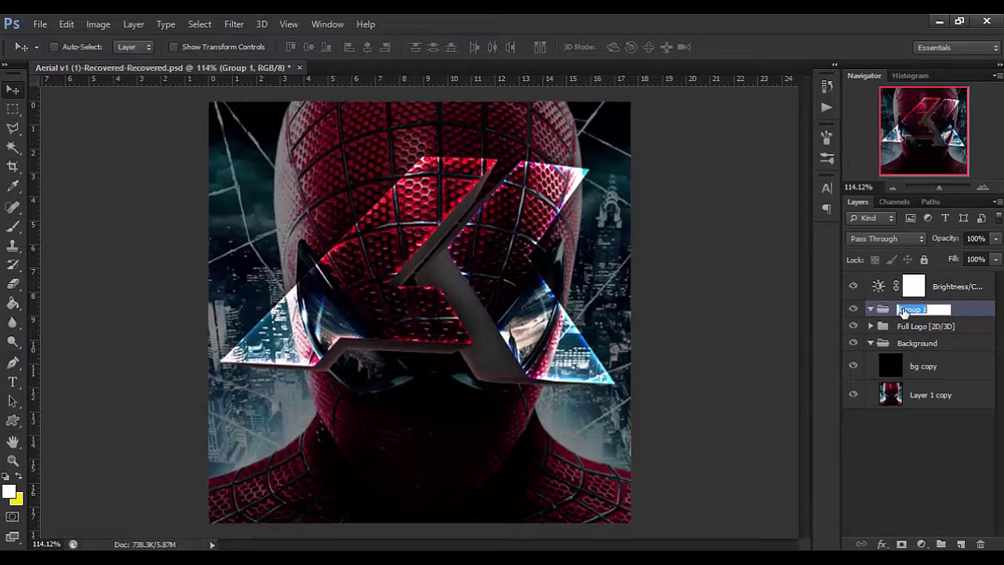
type("light leaks")
key("Return")
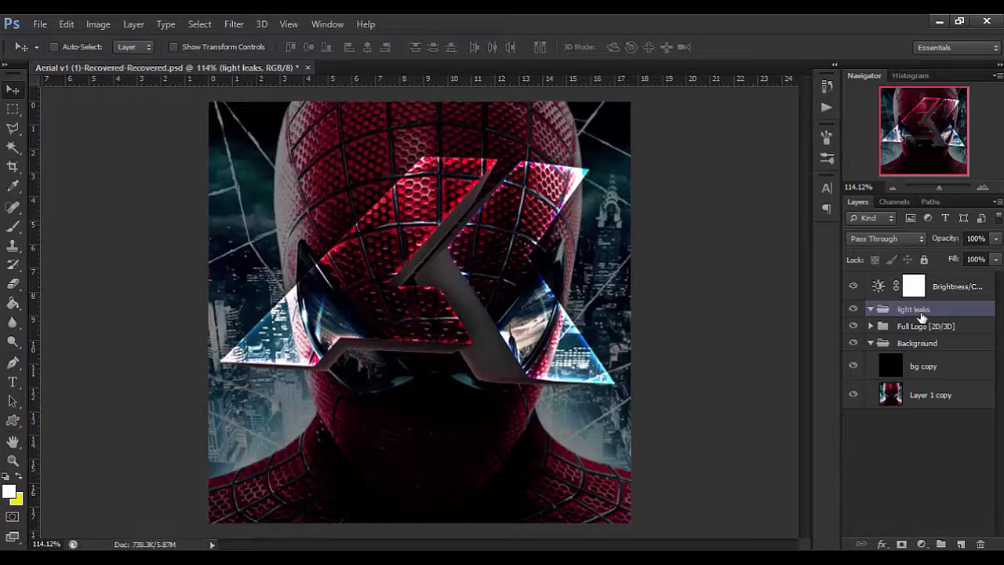
Paste the copied light leak into the light leaks group and scale it to about 59% to match the canvas height.
key("ctrl+shift+alt+n")
key("alt+BackSpace")
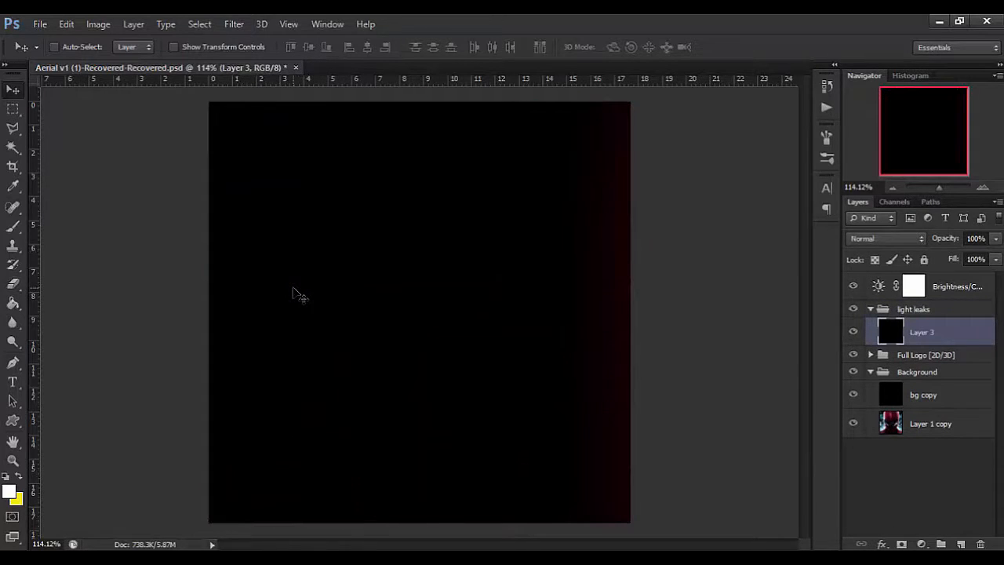
key("ctrl+t")
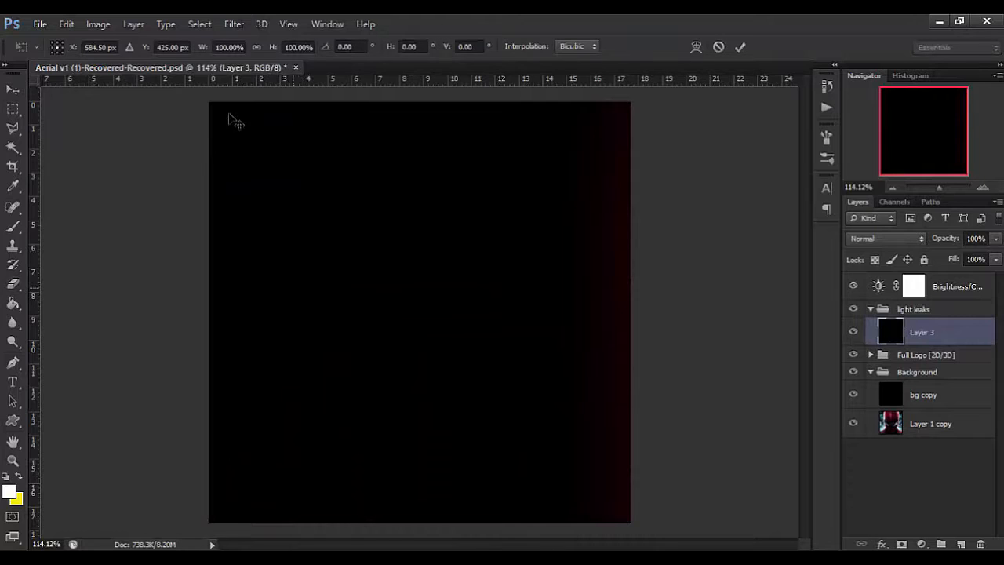
key("ctrl+0")
left_click_drag(358, 405, 218, 323)
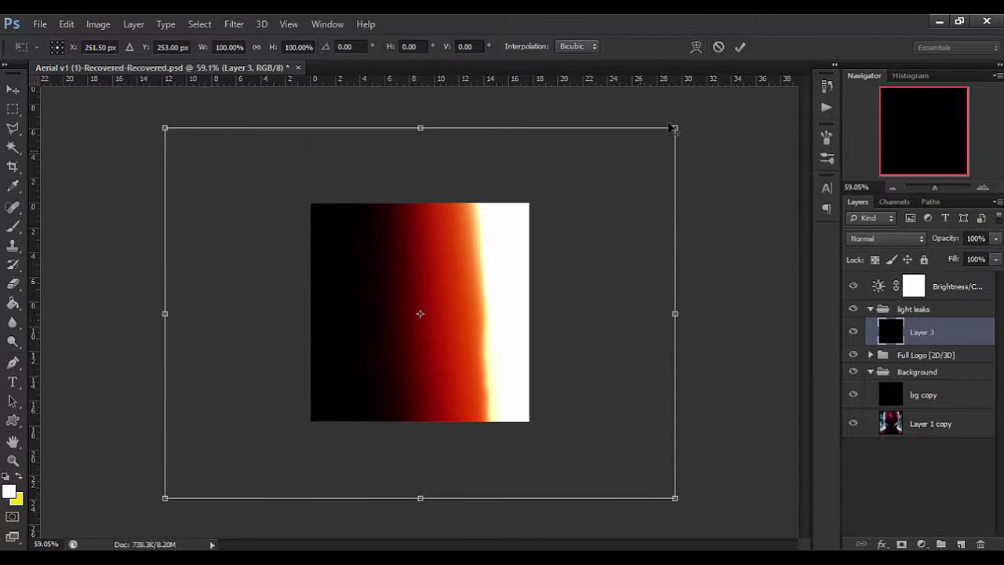
left_click_drag(675, 128, 570, 192)
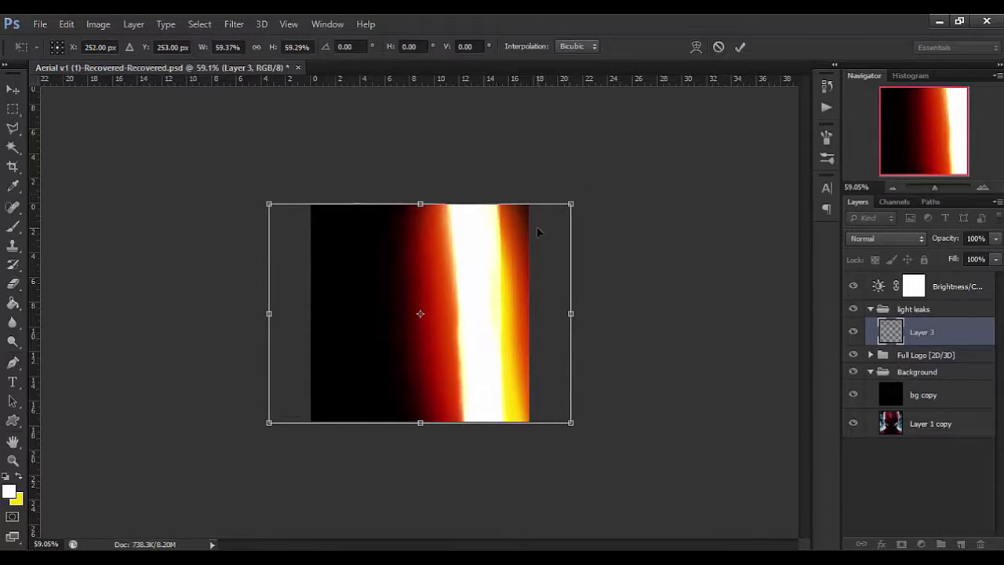
Flip the light leak horizontally and apply the transformation.
right_click(467, 282)
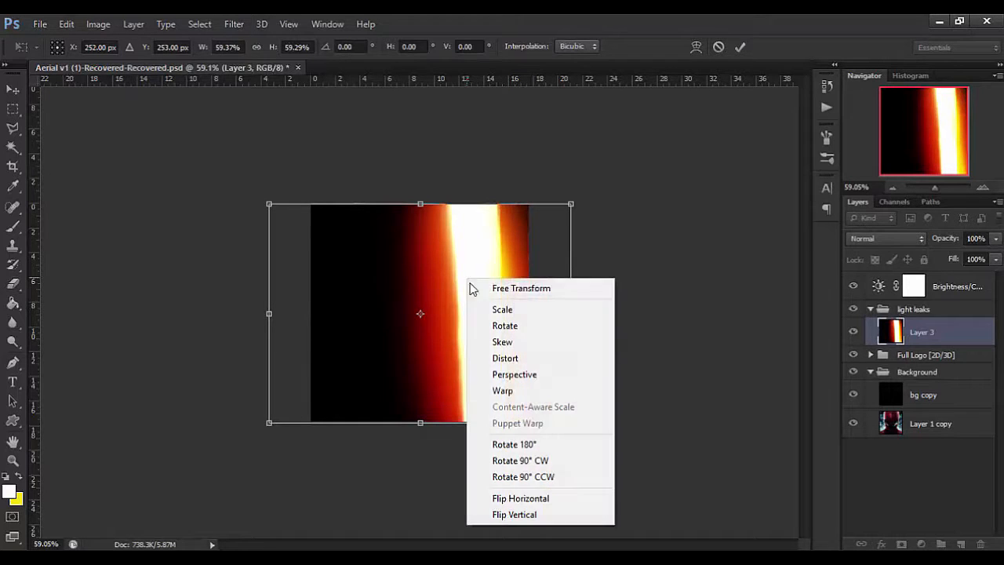
left_click(573, 499)
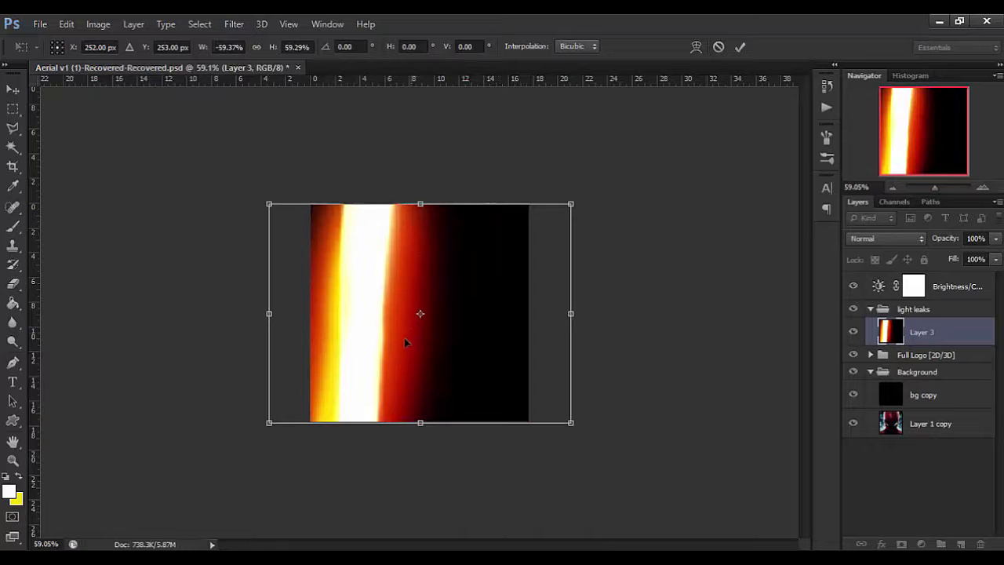
key("Return")
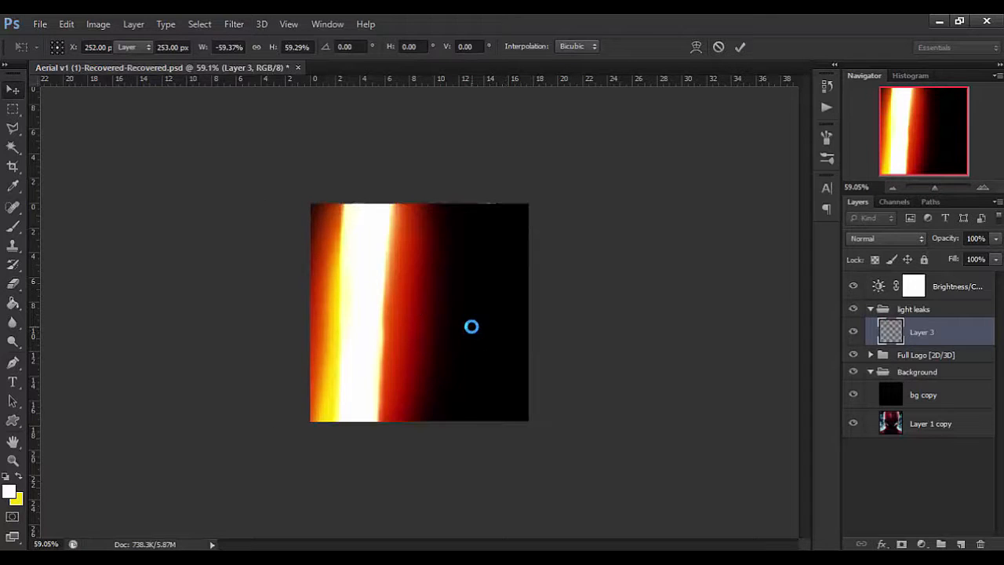
key("v")
left_click_drag(382, 318, 440, 355)
key("ctrl+alt+z")
key("ctrl+alt+z")
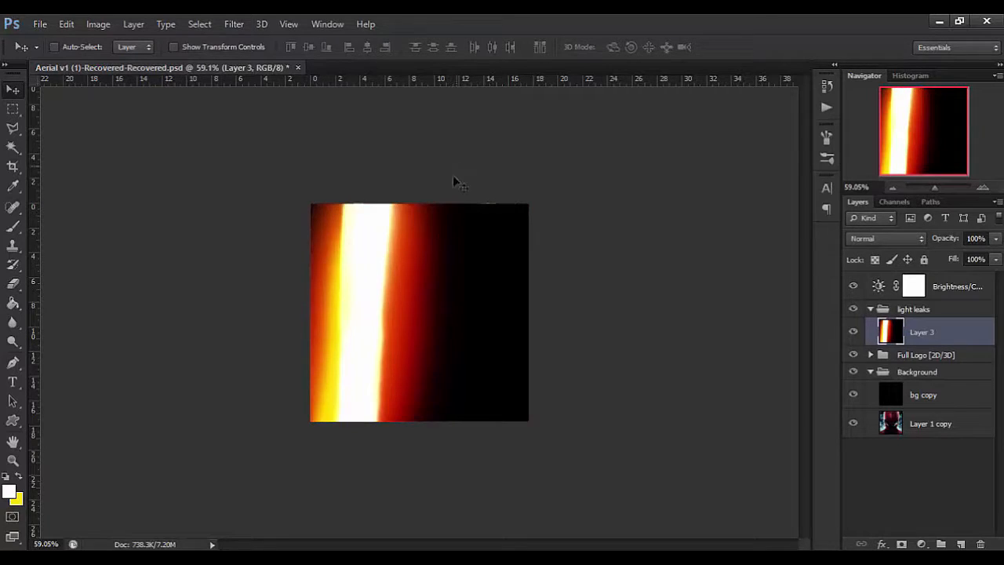
Move the light leak to about X 631 px so its bright streak runs along the canvas's right edge.
left_click_drag(430, 282, 508, 276)
key("ctrl+t")
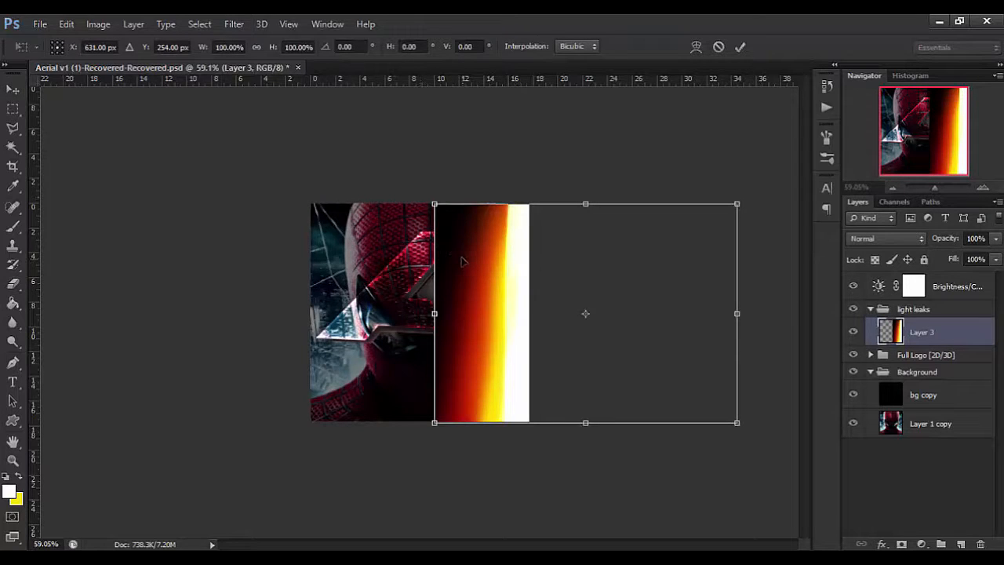
key("Return")
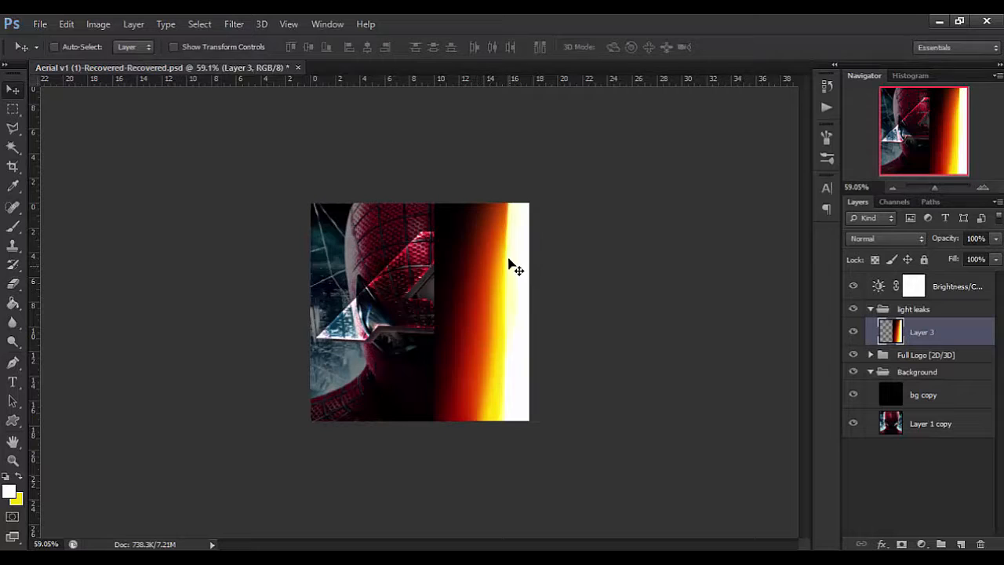
Soften the hard left edge of the light leak on Layer 3 with a soft eraser about 263 px wide.
left_click(13, 283)
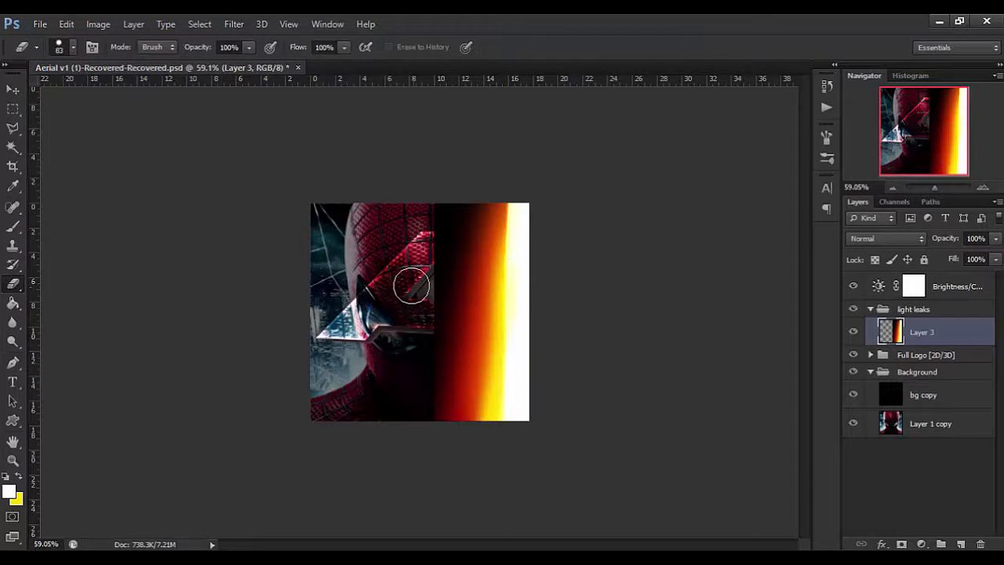
left_click_drag(389, 300, 421, 73)
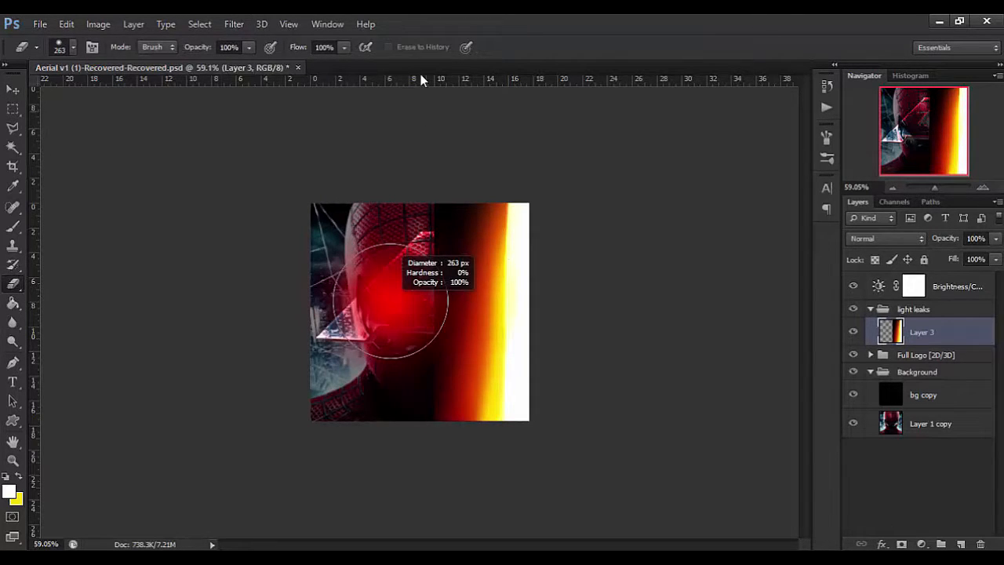
mouse_move(457, 338)
left_mouse_down()
mouse_move(439, 257)
mouse_move(460, 271)
mouse_move(368, 278)
mouse_move(425, 270)
mouse_move(421, 262)
mouse_move(444, 250)
mouse_move(385, 272)
mouse_move(395, 277)
left_mouse_up()
mouse_move(419, 175)
left_mouse_down()
mouse_move(368, 436)
mouse_move(373, 406)
mouse_move(389, 437)
mouse_move(397, 285)
mouse_move(387, 388)
mouse_move(405, 466)
mouse_move(456, 343)
mouse_move(396, 348)
left_mouse_up()
key("v")
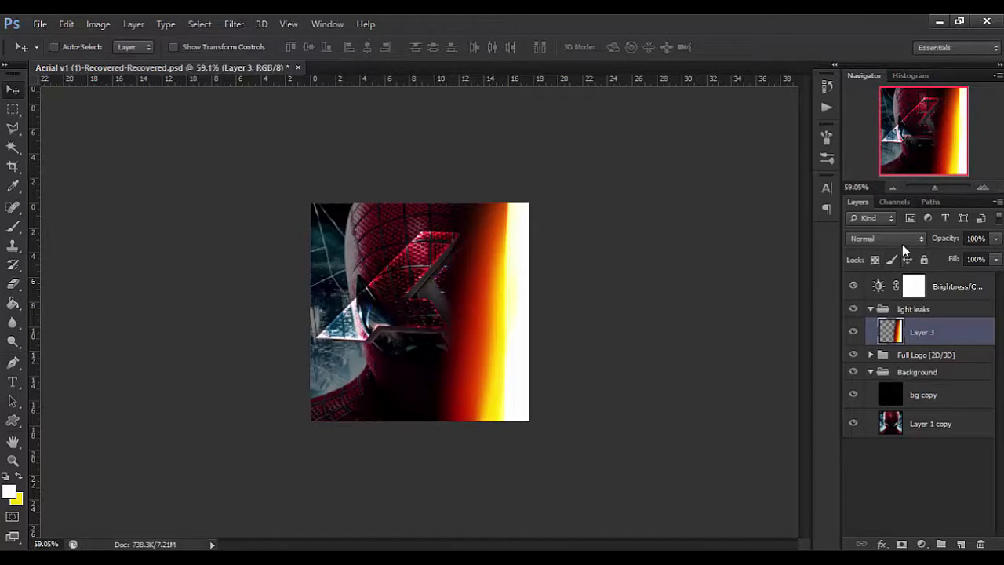
Set Layer 3's blend mode to Lighten and add a new empty layer above it in the light leaks group.
left_click(902, 244)
left_click(863, 125)
left_click(961, 544)
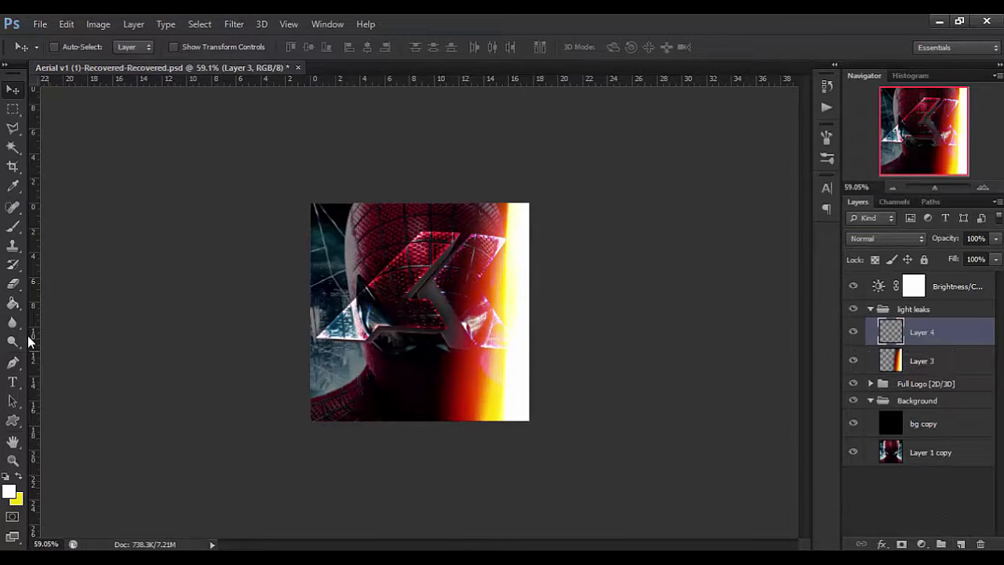
left_click(13, 305)
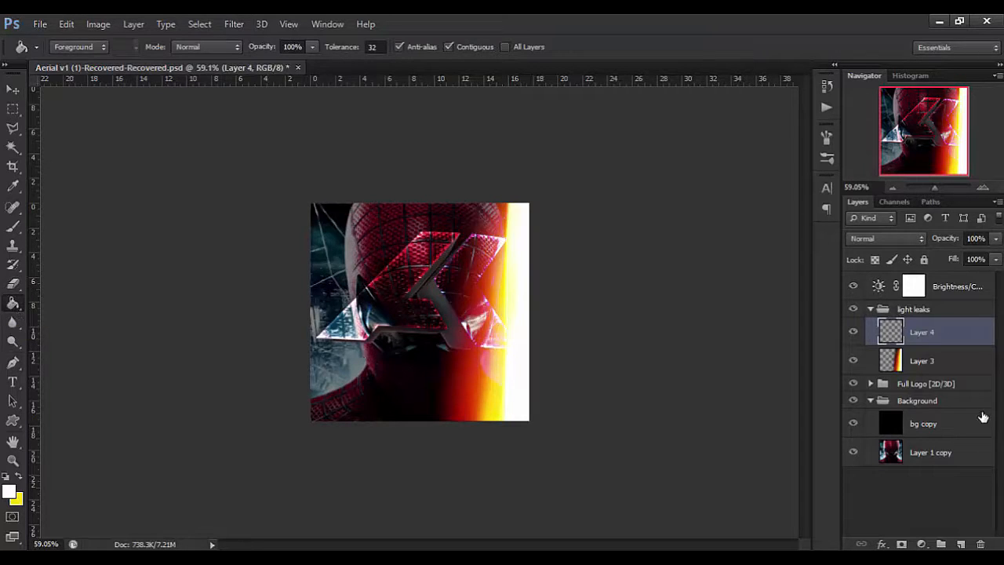
Change the blend mode of the light leak on Layer 3 to Screen.
left_click(922, 361)
left_click(887, 237)
left_click(903, 138)
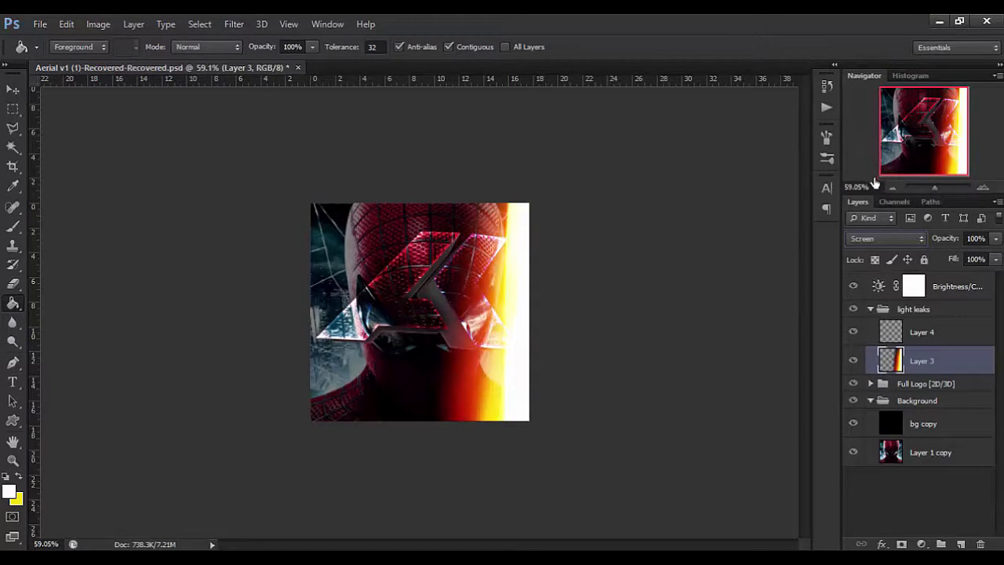
left_click(912, 241)
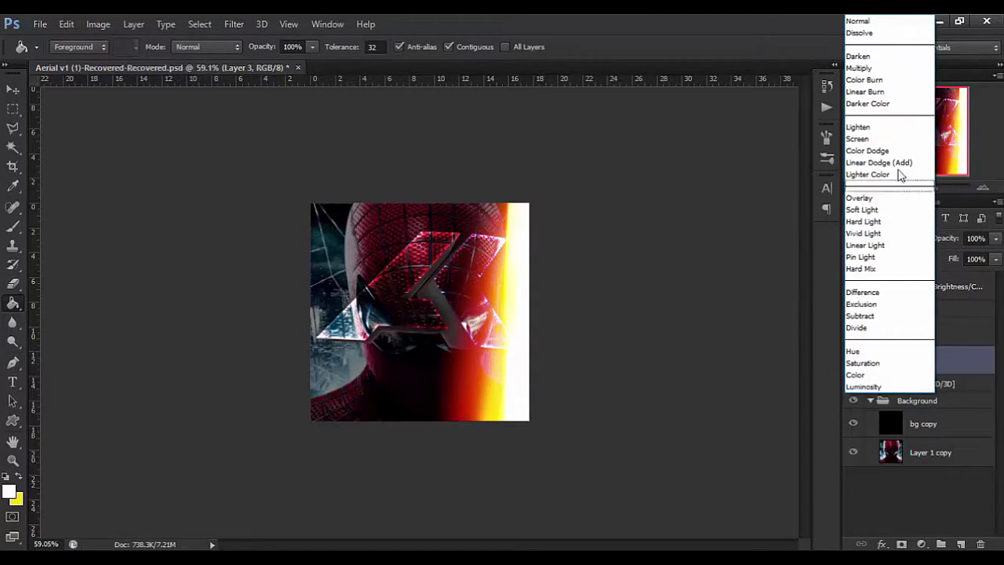
left_click(901, 140)
Set the foreground colour to pure red ff0000 and fill the empty Layer 4 with it.
left_click(923, 333)
left_click(10, 491)
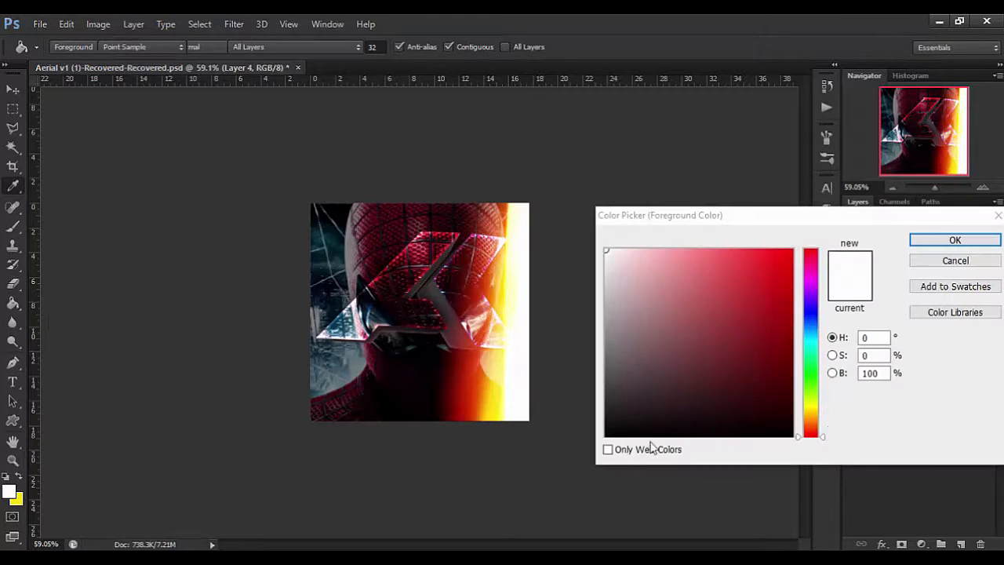
left_click(731, 346)
left_click_drag(781, 269, 881, 215)
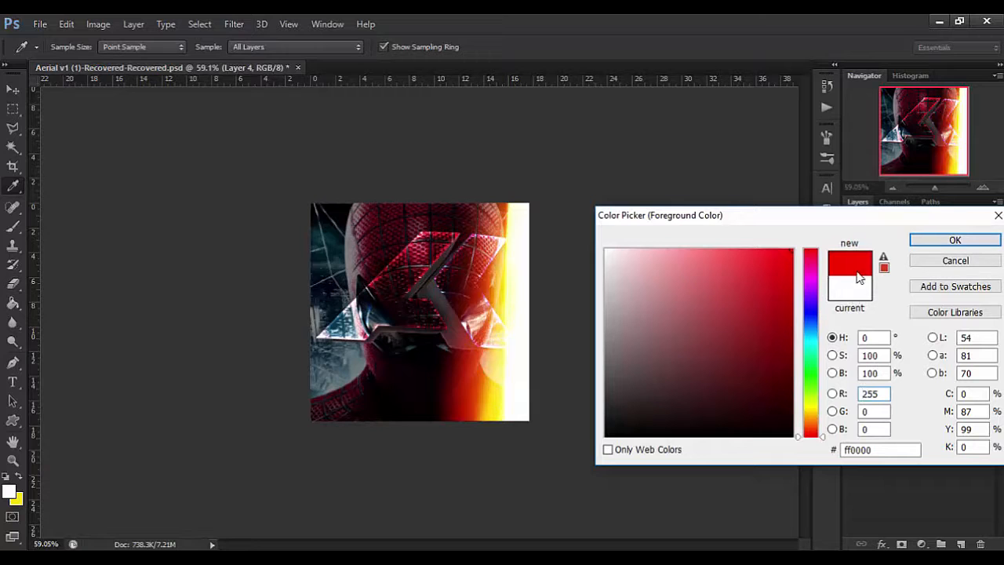
left_click(917, 240)
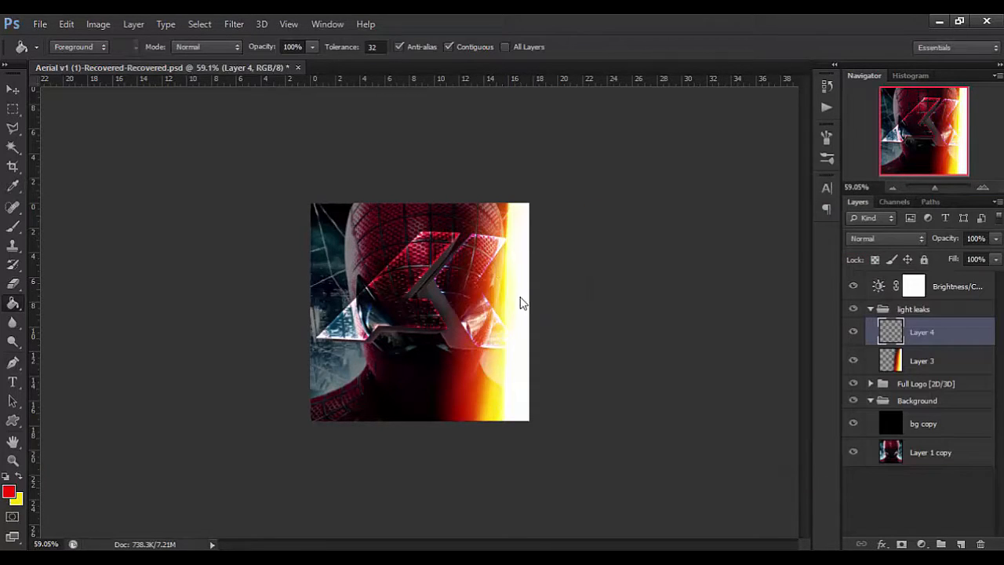
left_click(522, 302)
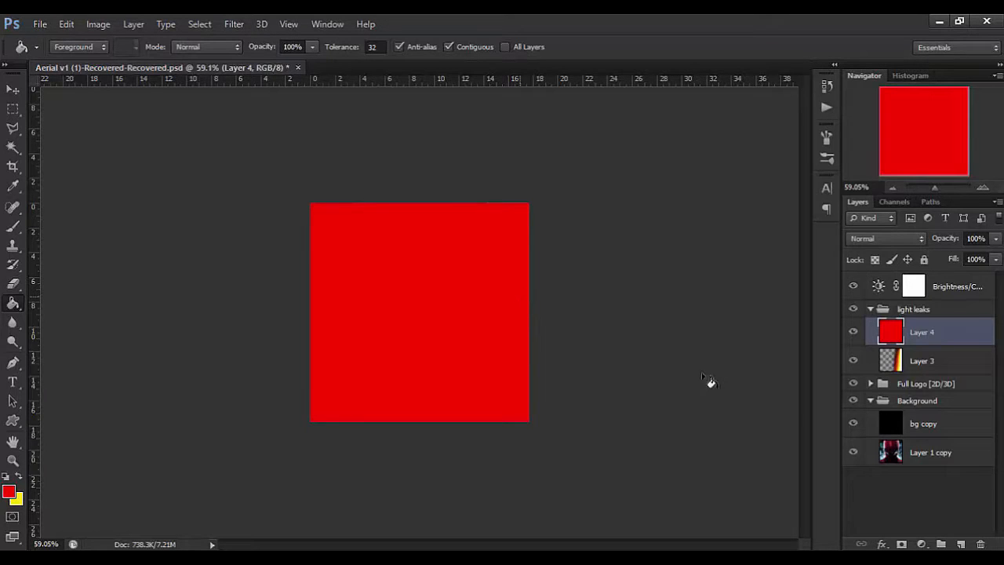
Clip the red Layer 4 to the light leak on Layer 3 and set its blend mode to Hue.
right_click(980, 336)
left_click(742, 249)
key("v")
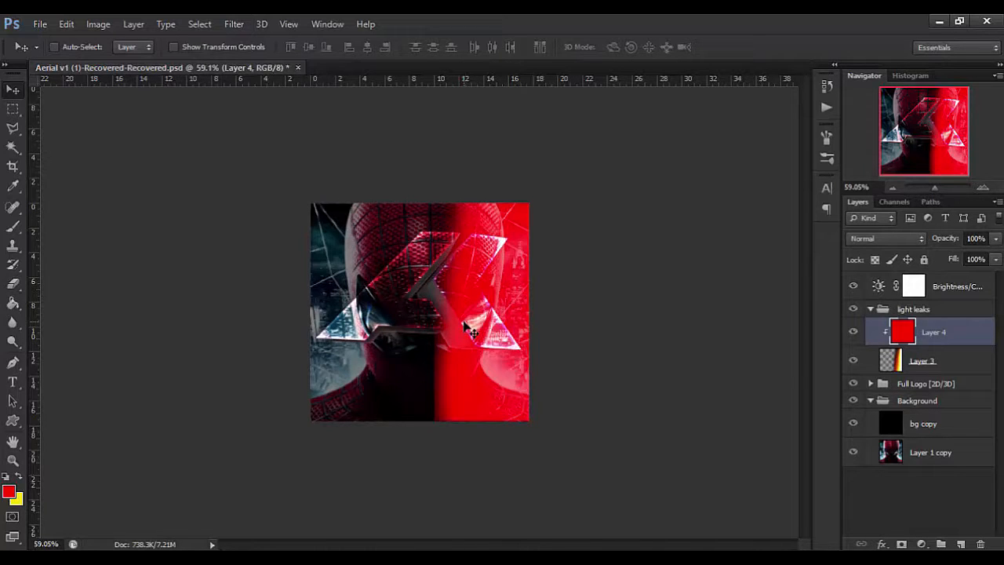
left_click(887, 238)
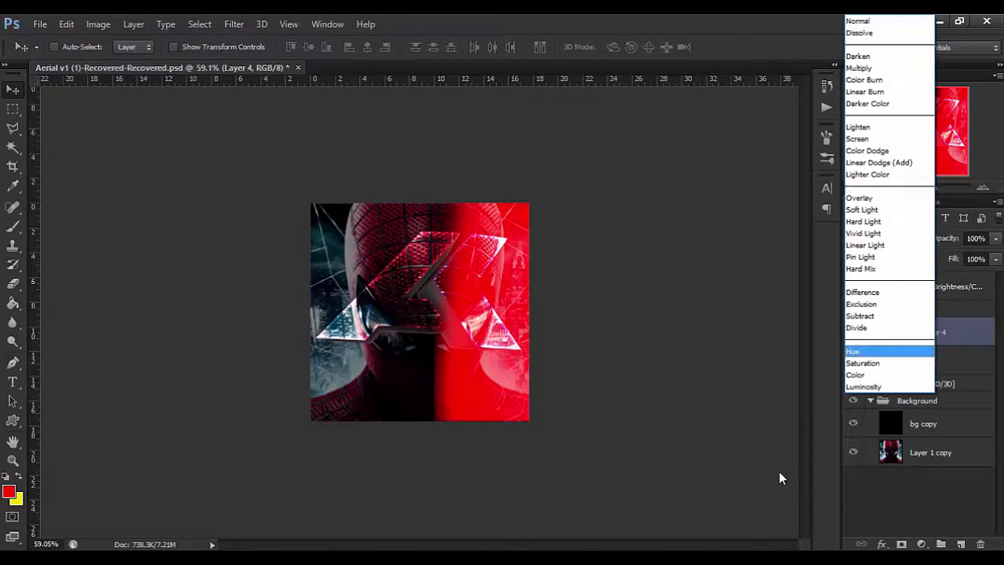
left_click(856, 375)
key("Up")
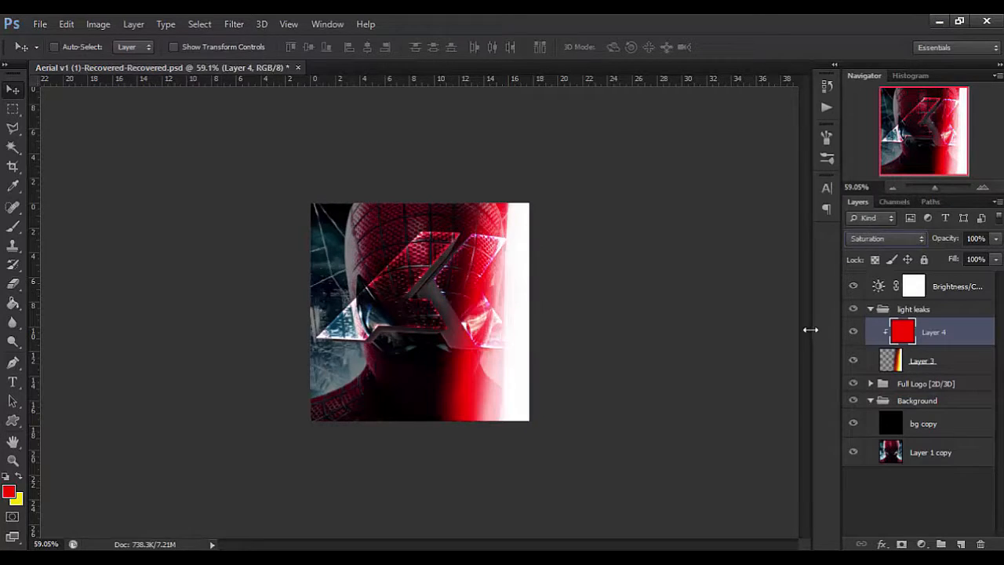
key("Down")
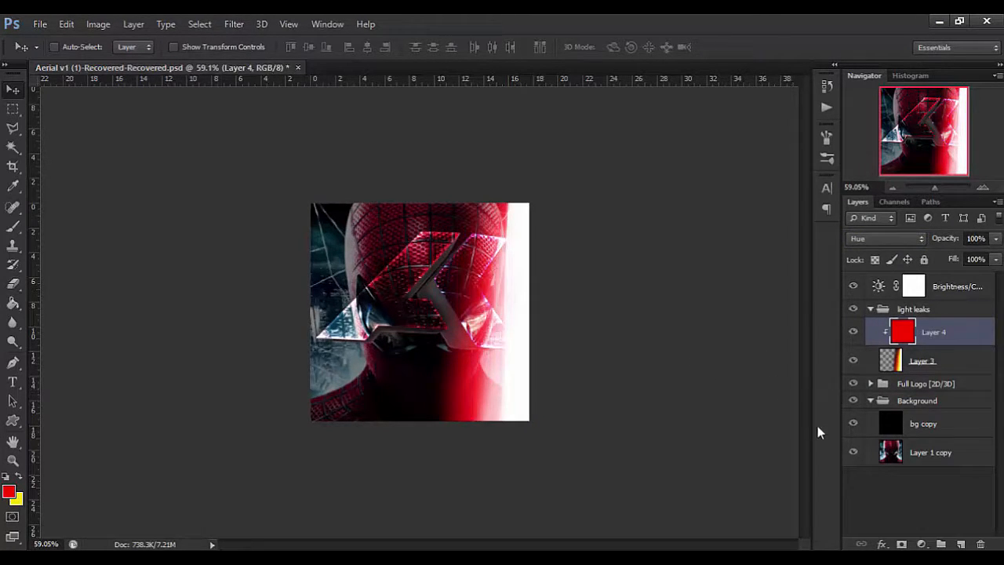
Merge the red Layer 4 and the light leak on Layer 3 into a single layer.
left_click(949, 361, "shift")
key("ctrl+e")
left_click_drag(515, 326, 542, 328)
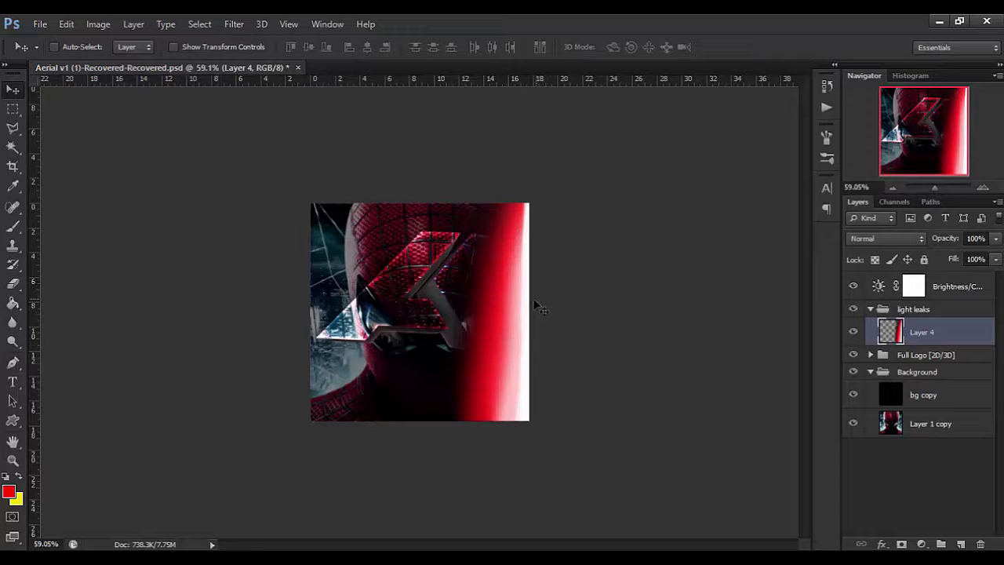
mouse_move(525, 307)
left_mouse_down()
mouse_move(502, 294)
mouse_move(512, 311)
left_mouse_up()
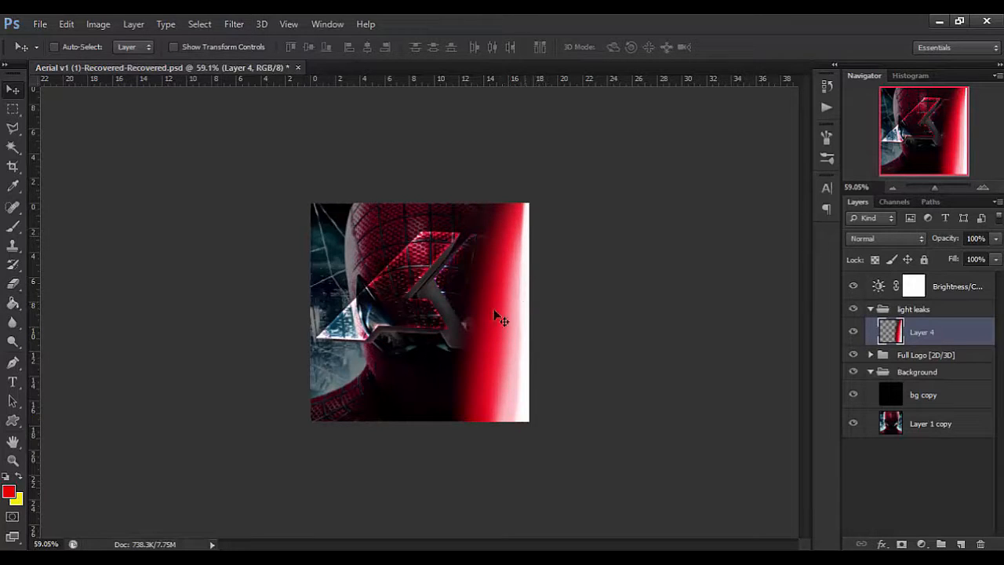
left_click_drag(471, 403, 385, 386)
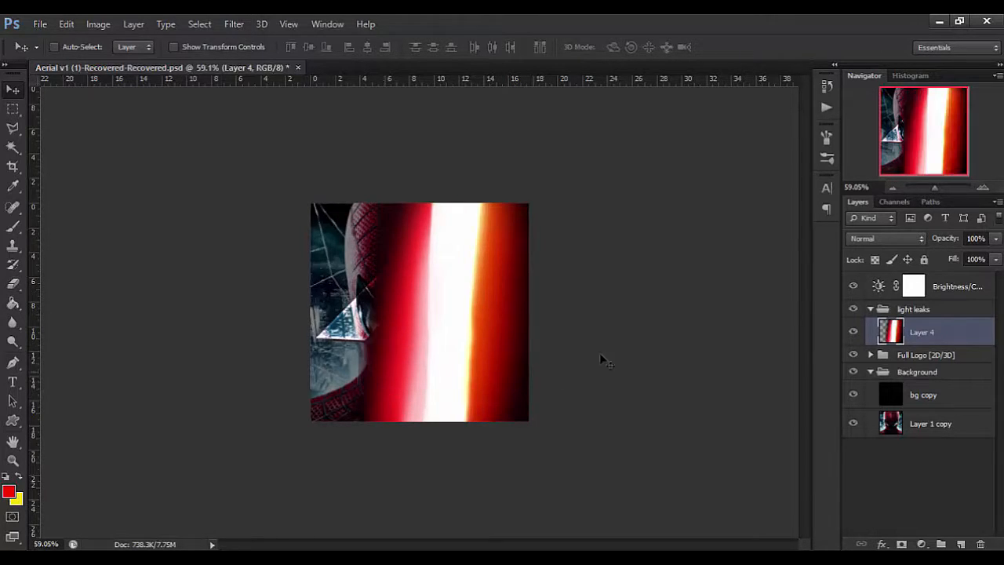
key("ctrl+z")
Set the merged light leak's blend mode to Screen and move it right so only its red glow covers the canvas's right edge.
left_click(874, 238)
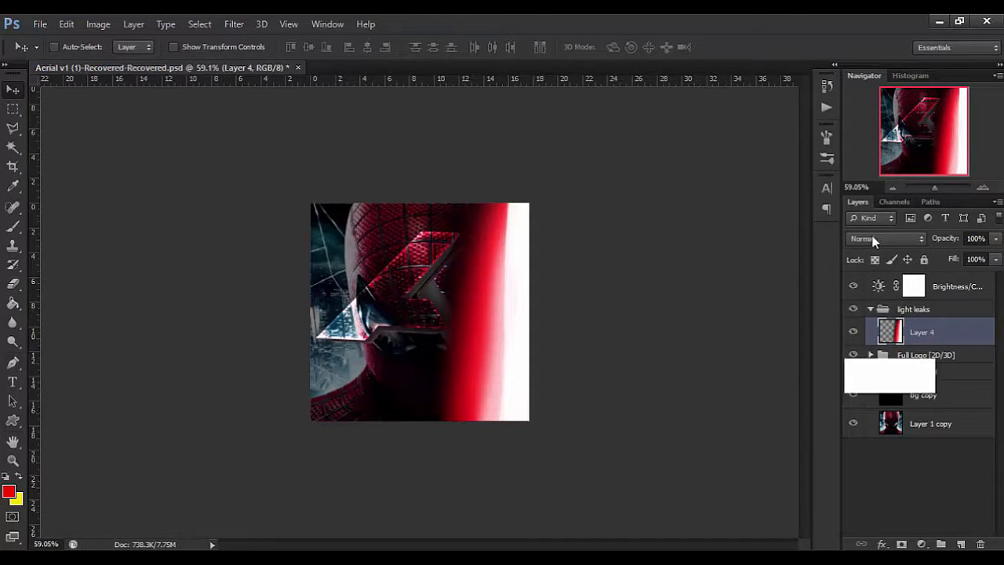
left_click(864, 140)
key("Up")
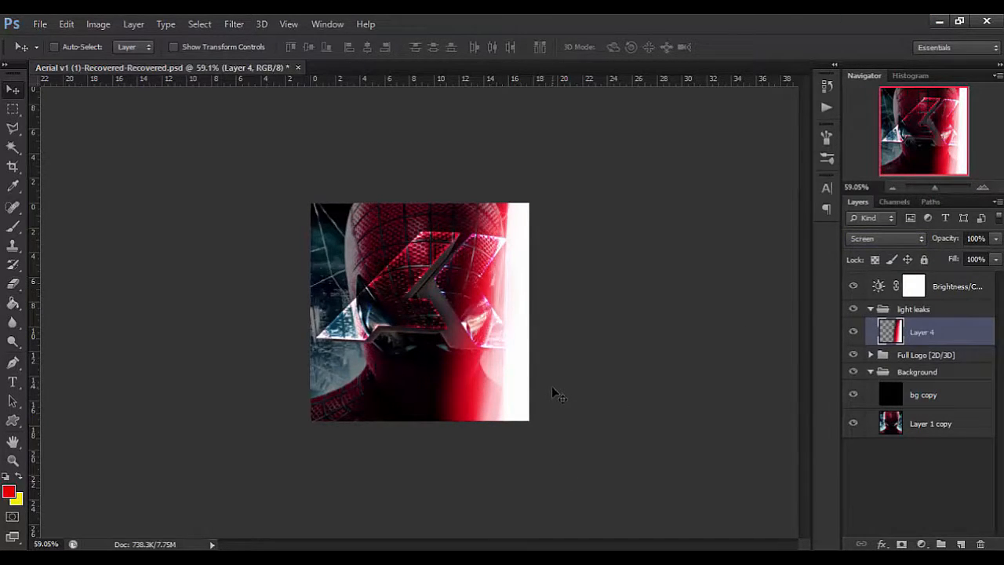
key("ctrl+plus")
key("ctrl+plus")
left_click_drag(553, 392, 598, 391)
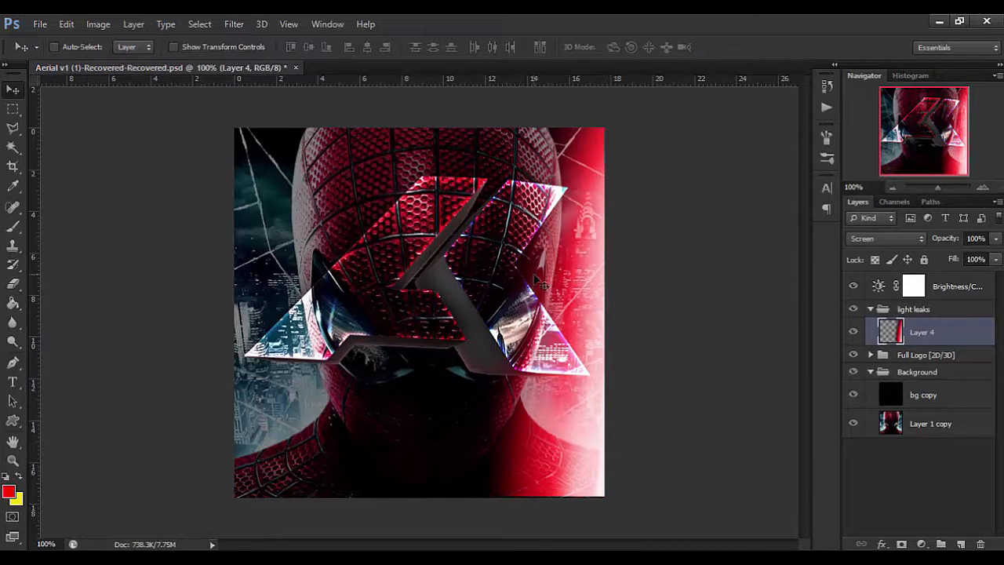
Apply a Hue/Saturation adjustment to the red light leak with saturation +10 and lightness -10.
key("ctrl+u")
key("Escape")
key("v")
key("i")
key("ctrl+u")
left_click_drag(661, 458, 681, 465)
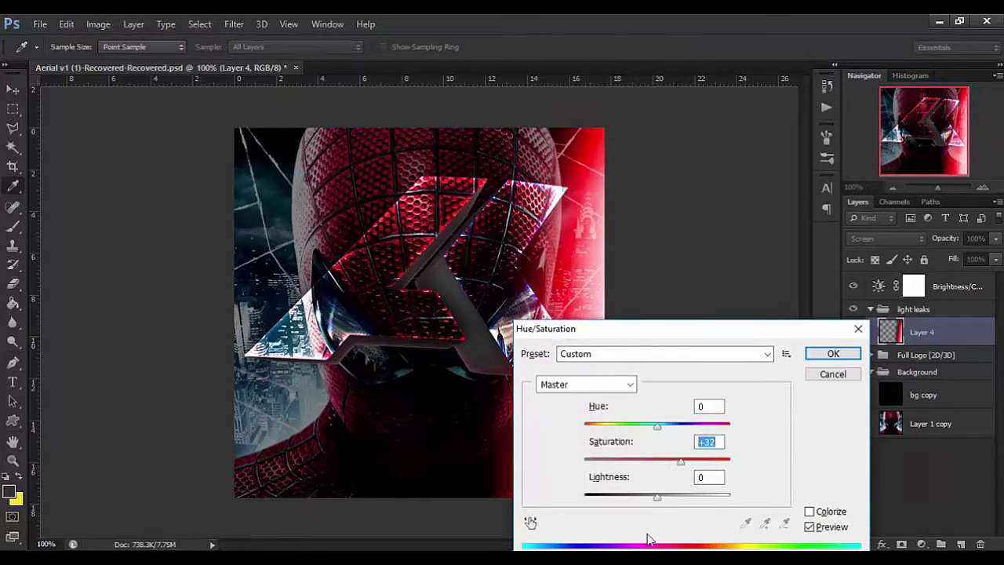
left_click(650, 496)
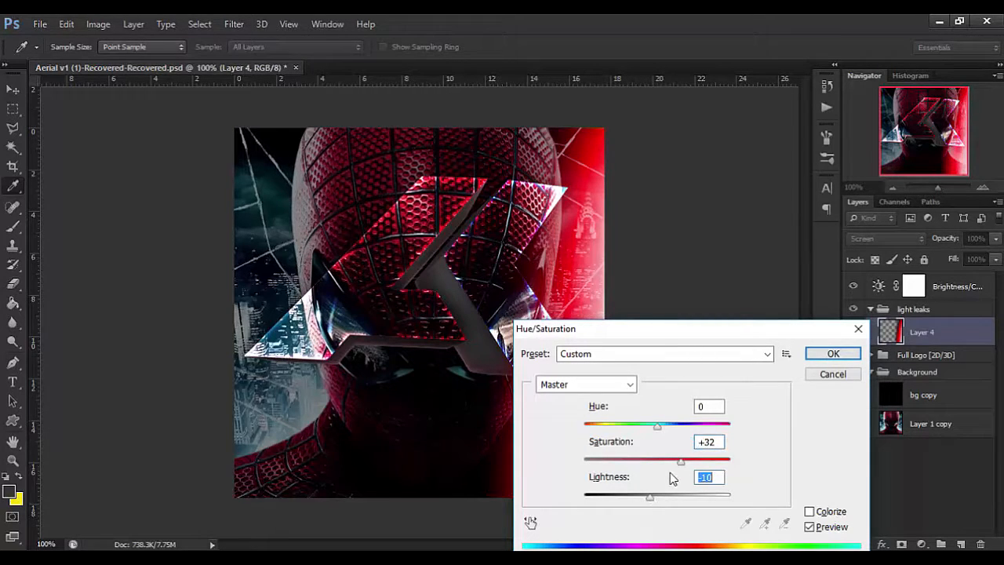
left_click(665, 462)
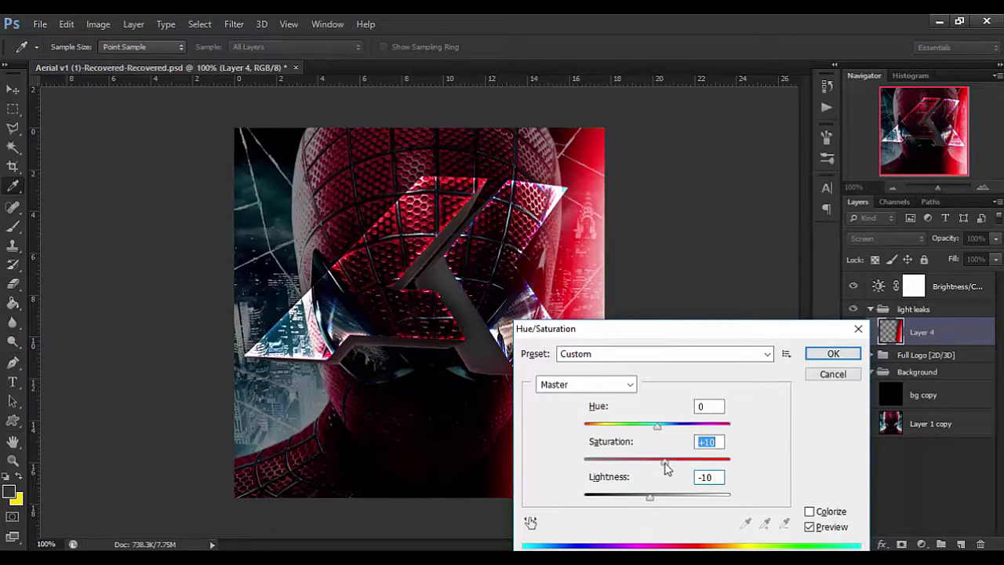
left_click(832, 354)
key("v")
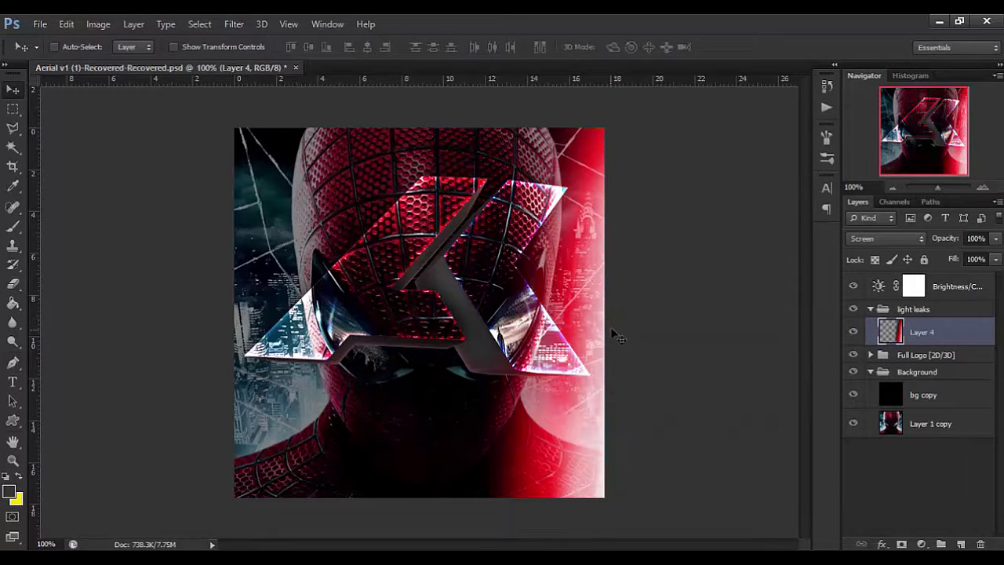
key("ctrl+u")
left_click_drag(620, 425, 531, 431)
left_click_drag(611, 333, 480, 425)
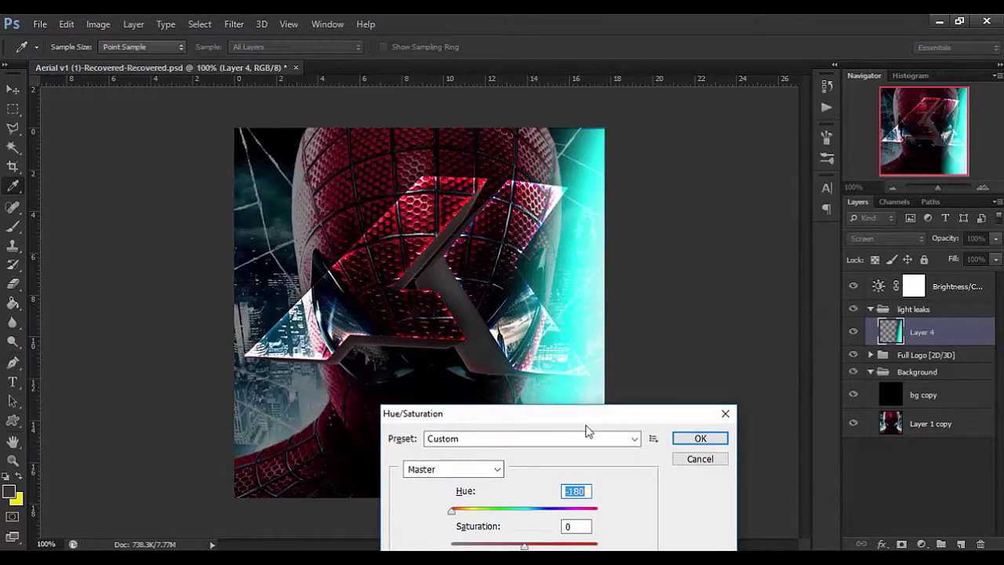
key("Escape")
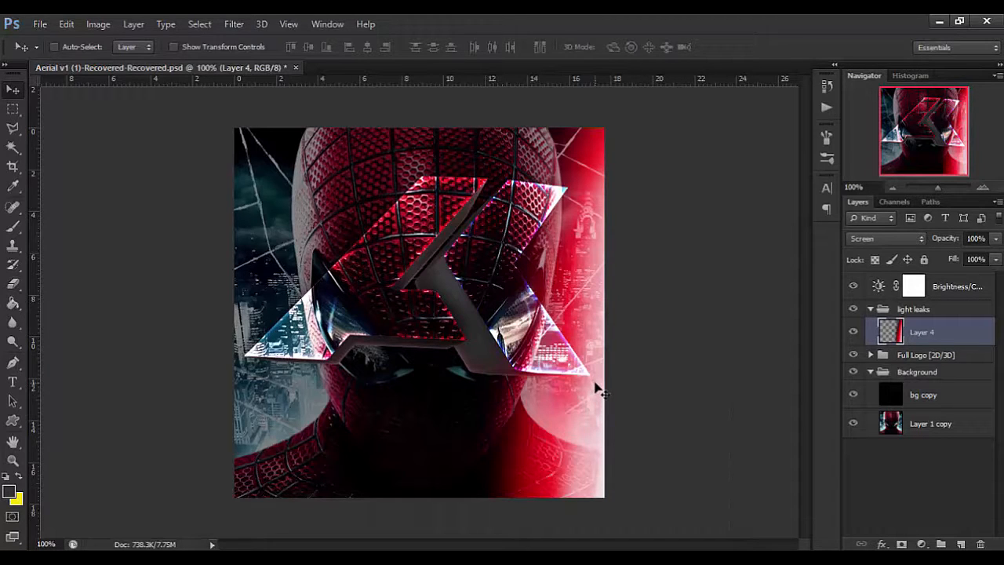
Nudge the red light leak slightly further right and reduce Layer 4's fill to 96%.
left_click_drag(601, 387, 607, 386)
mouse_move(942, 245)
left_mouse_down()
mouse_move(984, 241)
mouse_move(950, 263)
left_mouse_up()
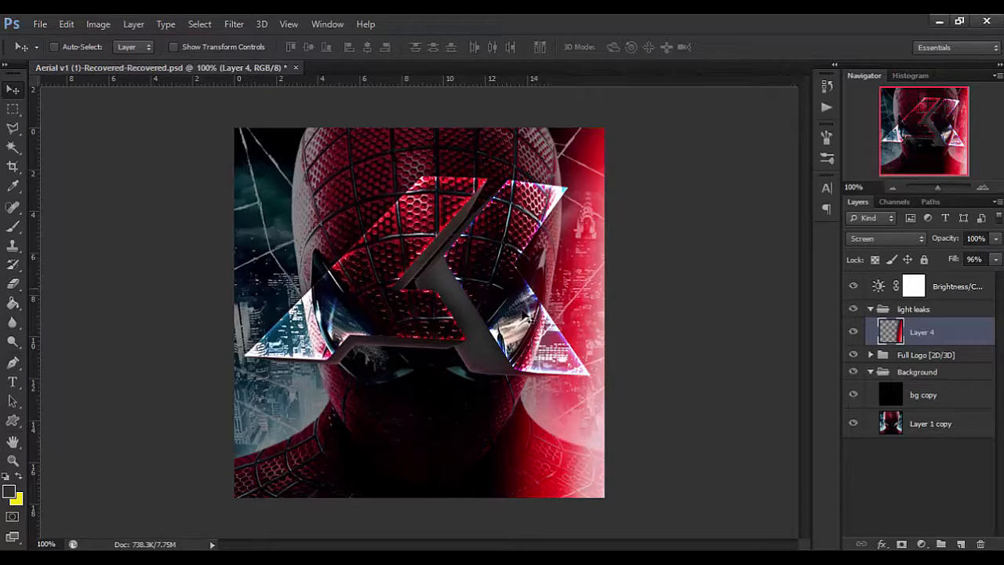
Paste another copy of the orange light leak above Layer 4 and move its bright streak over the canvas.
key("ctrl+shift+alt+n")
key("alt+BackSpace")
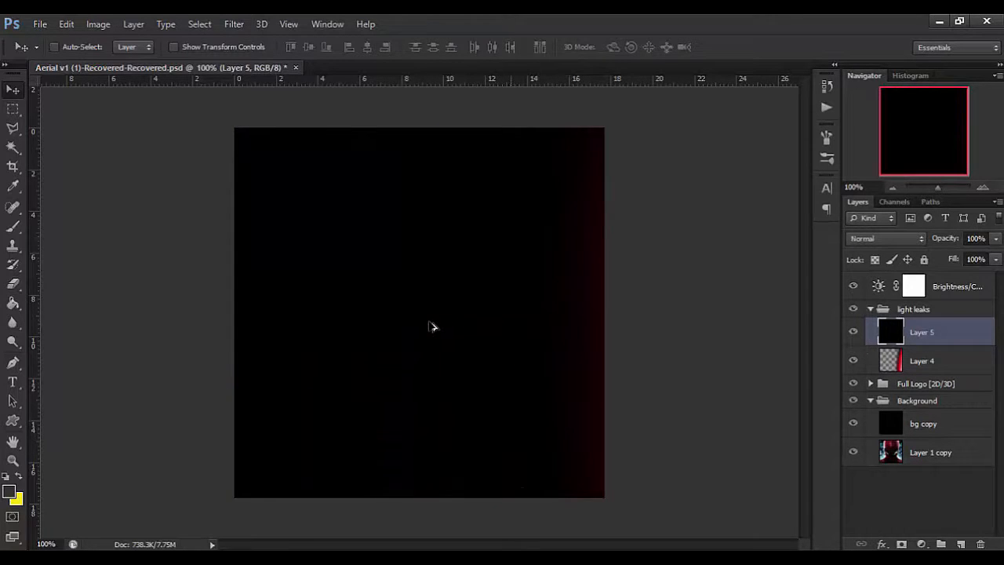
scroll(431, 322, "down", 3)
key("Delete")
key("ctrl+v")
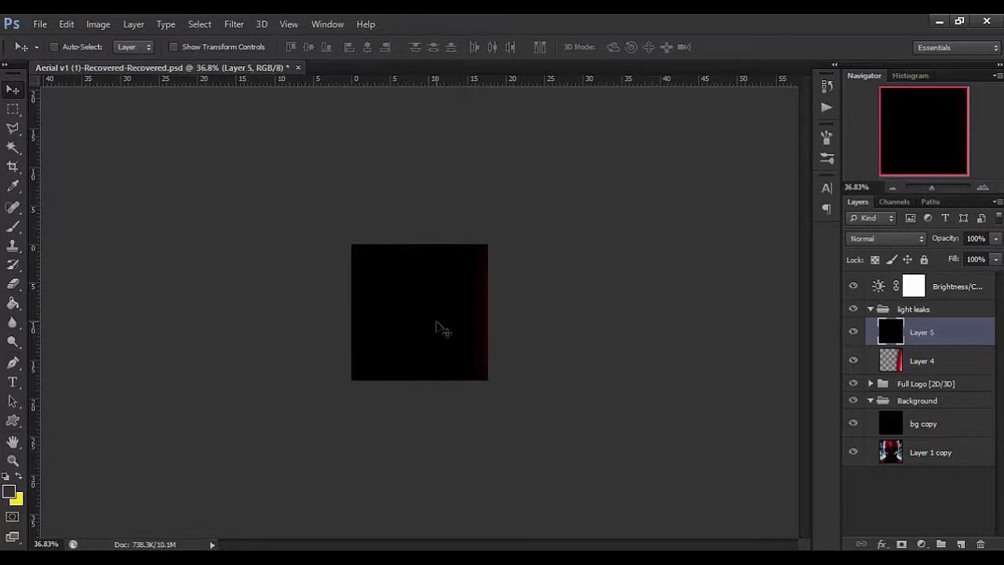
left_click_drag(437, 323, 279, 284)
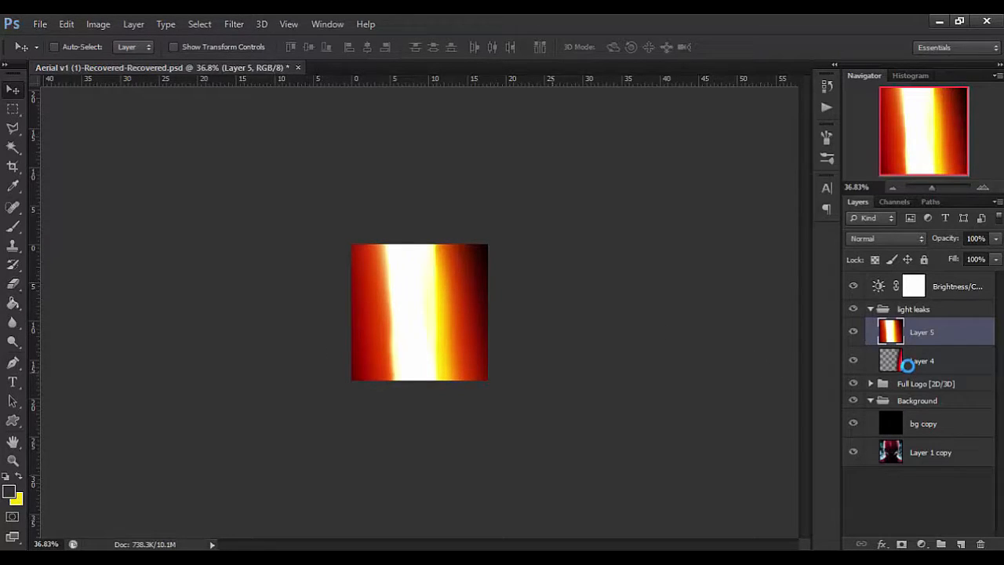
Paste the purple light leak image as a new layer and delete the orange light leak on Layer 5.
key("ctrl+v")
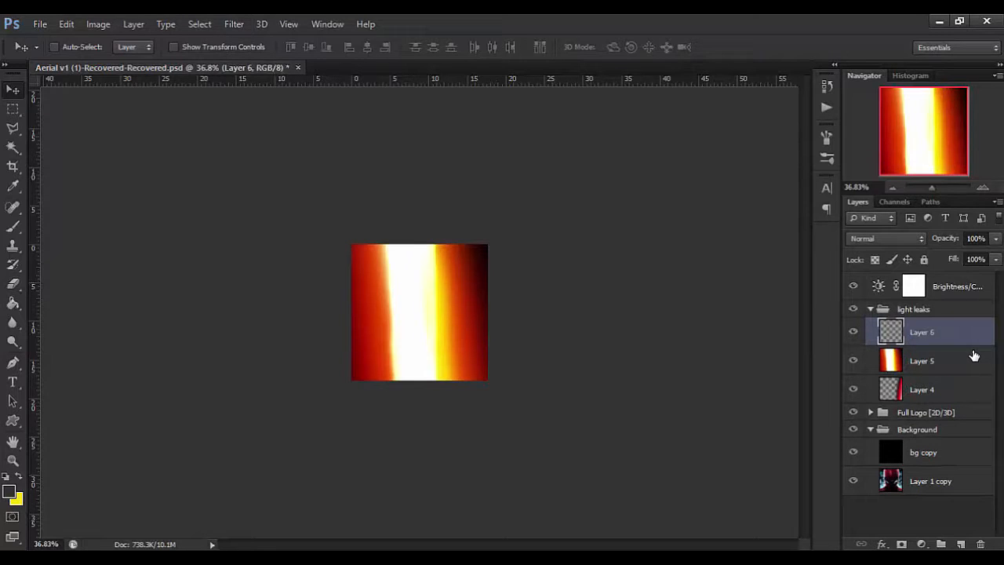
left_click(928, 359)
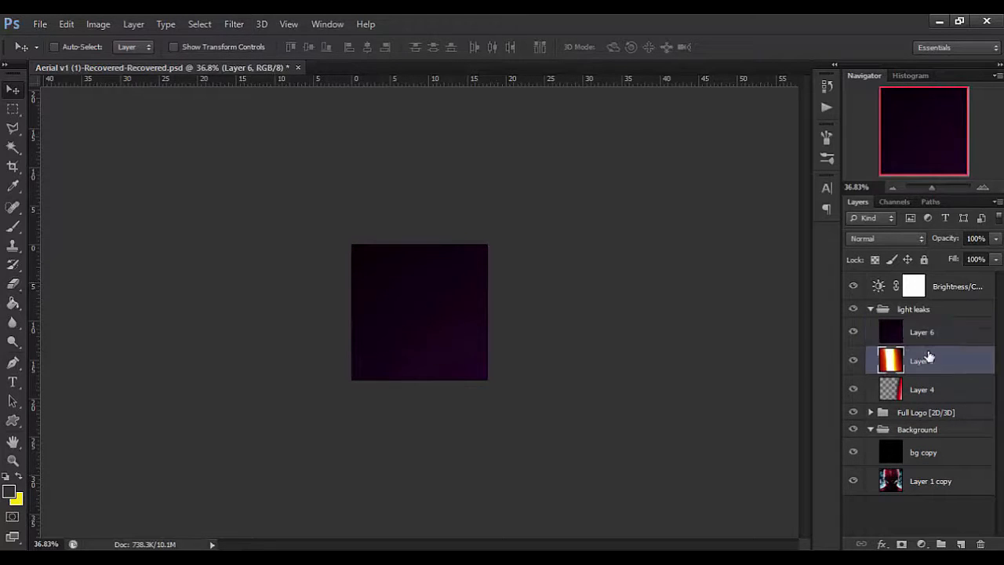
key("Delete")
left_click(929, 346)
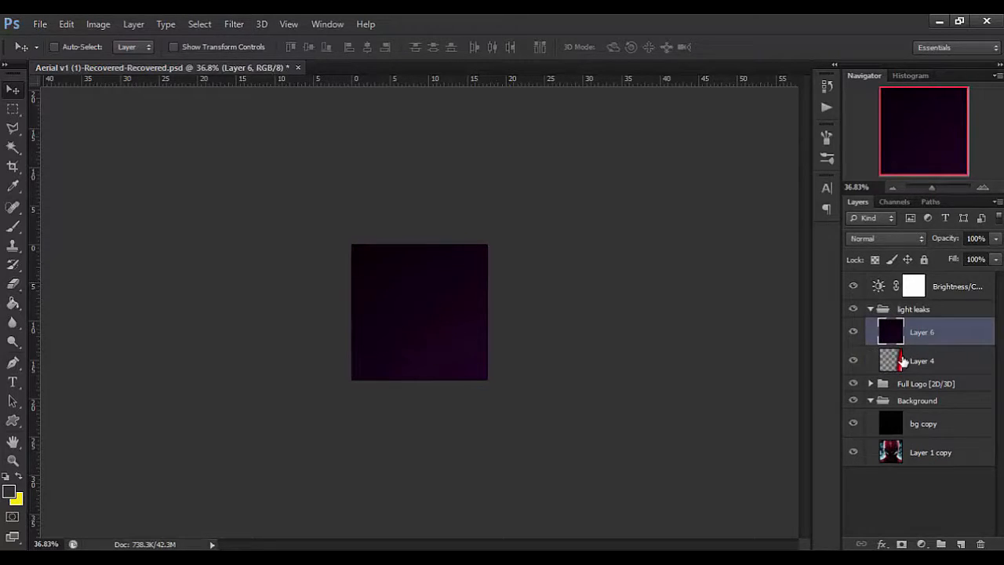
Scale the purple light leak to 14.17%, move it over the lower part of the canvas and enlarge it slightly from its upper-left corner.
key("ctrl+t")
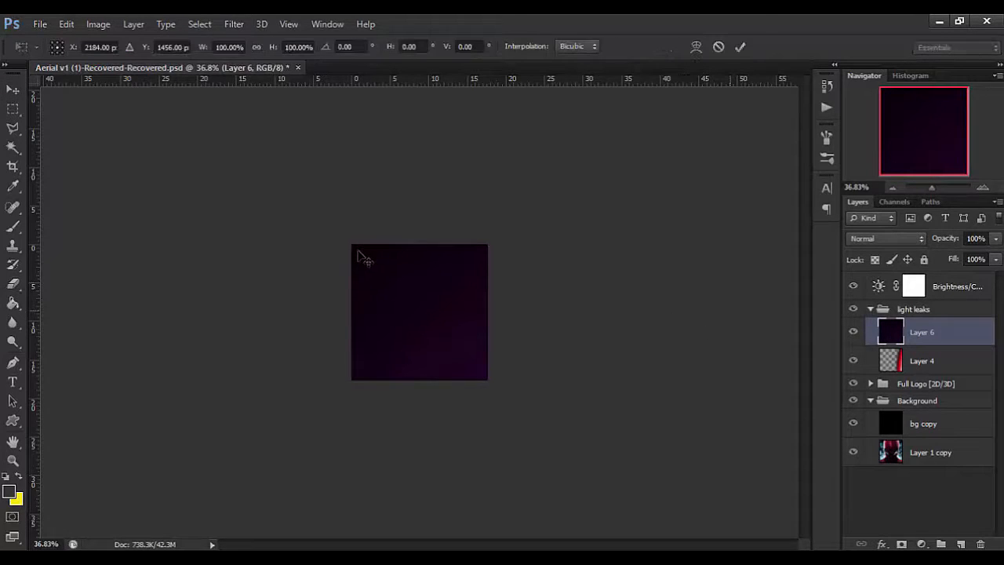
left_click_drag(353, 247, 668, 458)
left_click_drag(726, 496, 154, 115)
left_click_drag(273, 48, 233, 51)
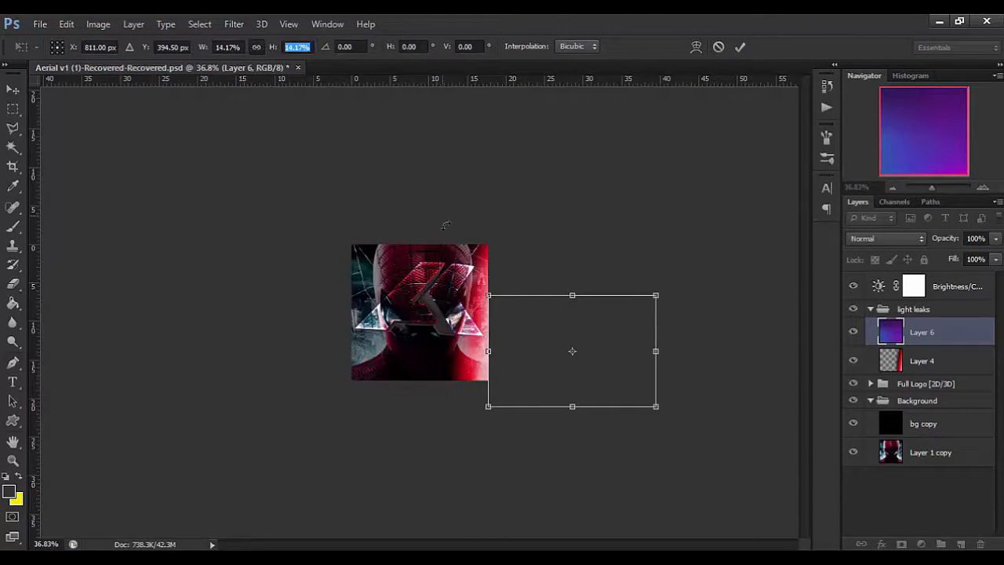
scroll(445, 224, "up", 8)
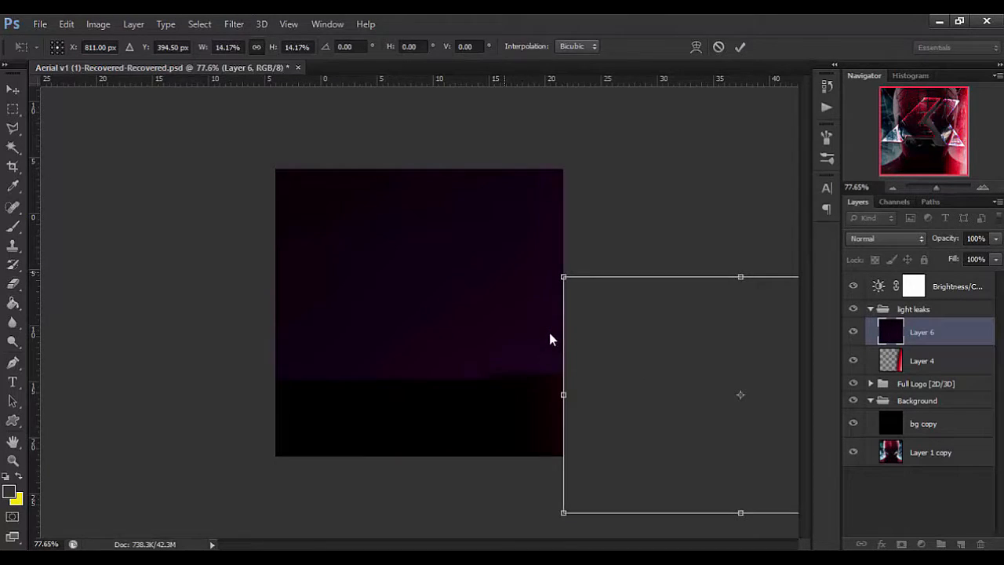
left_click_drag(523, 323, 525, 322)
left_click_drag(607, 337, 295, 280)
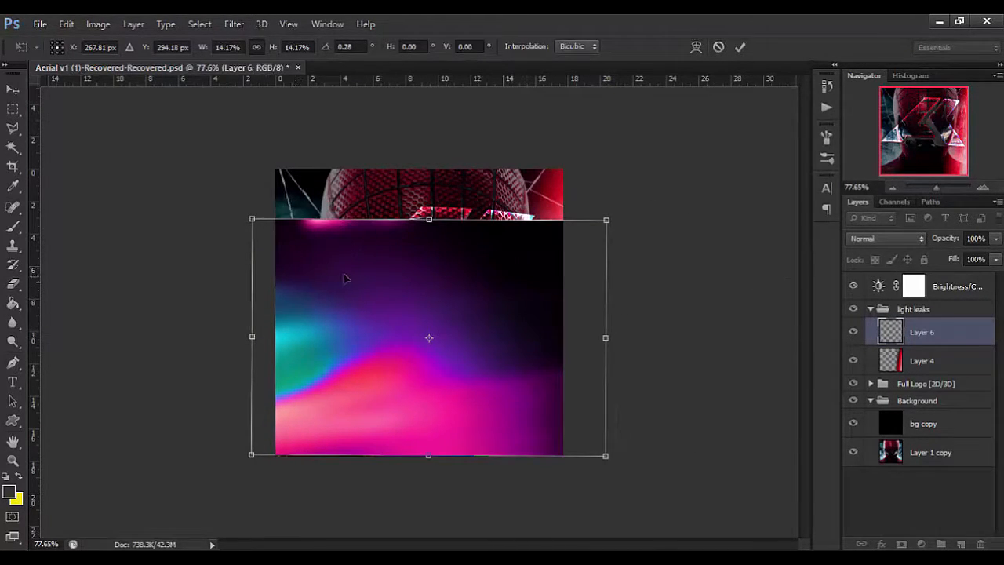
left_click_drag(253, 219, 244, 213)
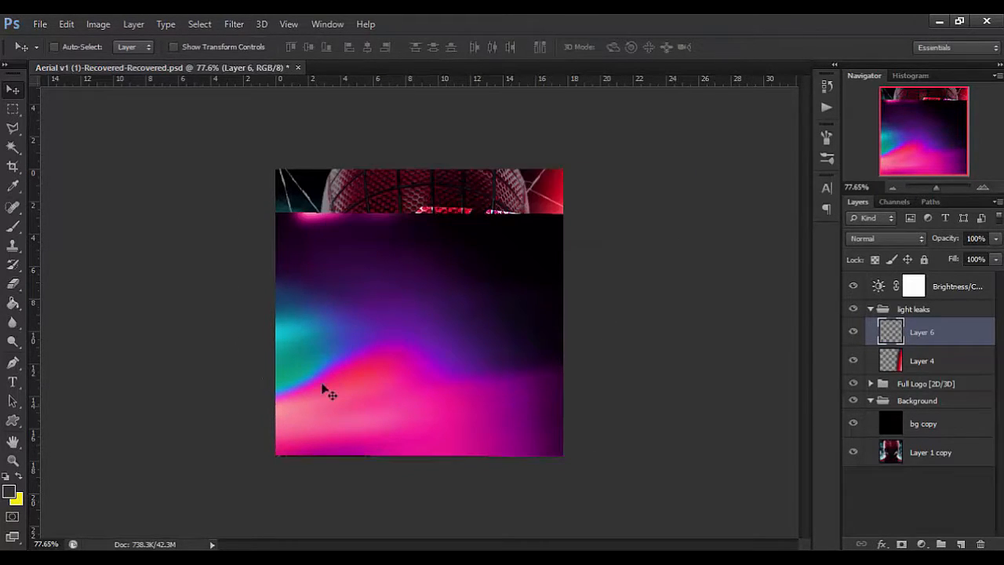
Add a Selective Color adjustment layer above the purple light leak on Layer 6 and clip it to that layer.
left_click(924, 541)
left_click(735, 458)
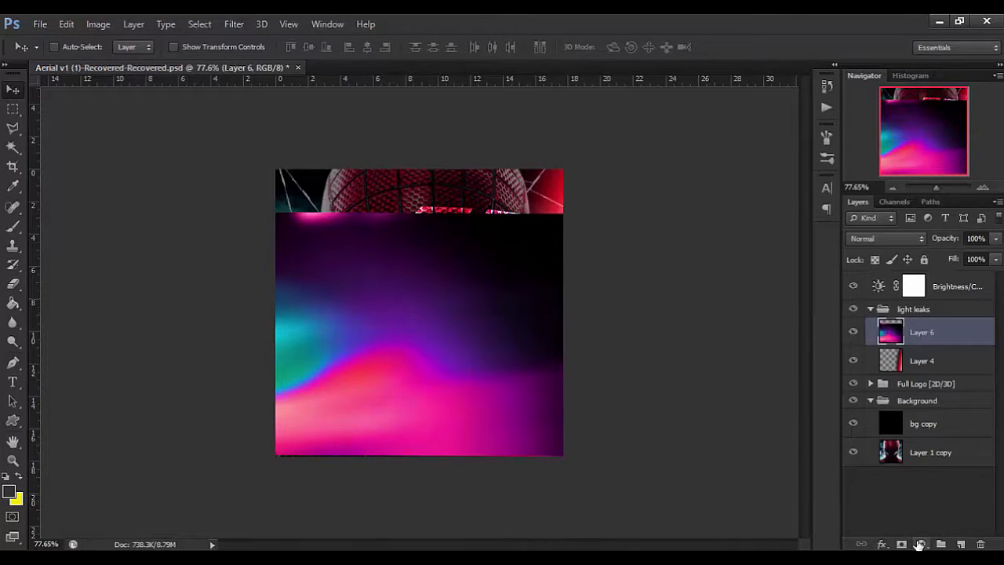
left_click(920, 543)
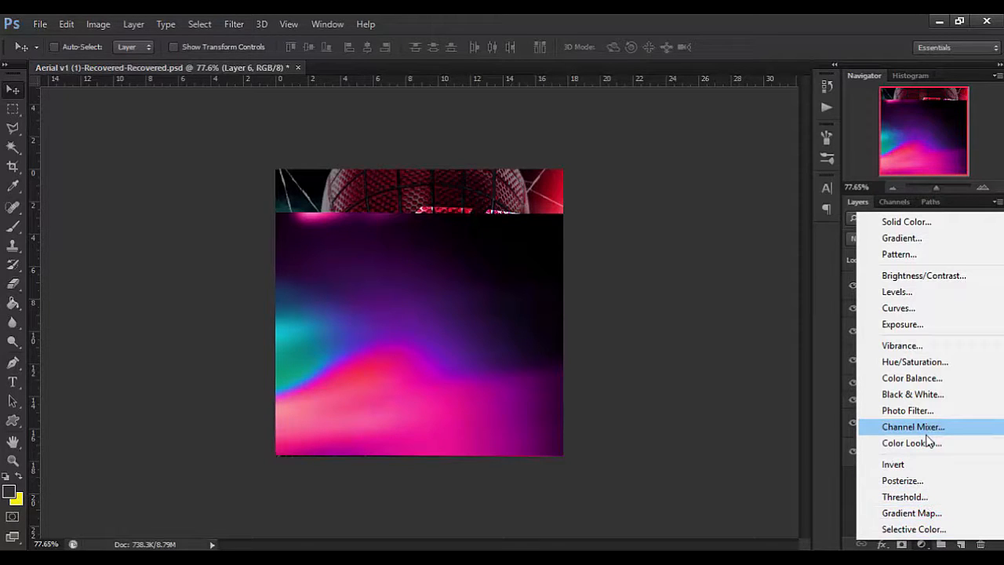
left_click(923, 530)
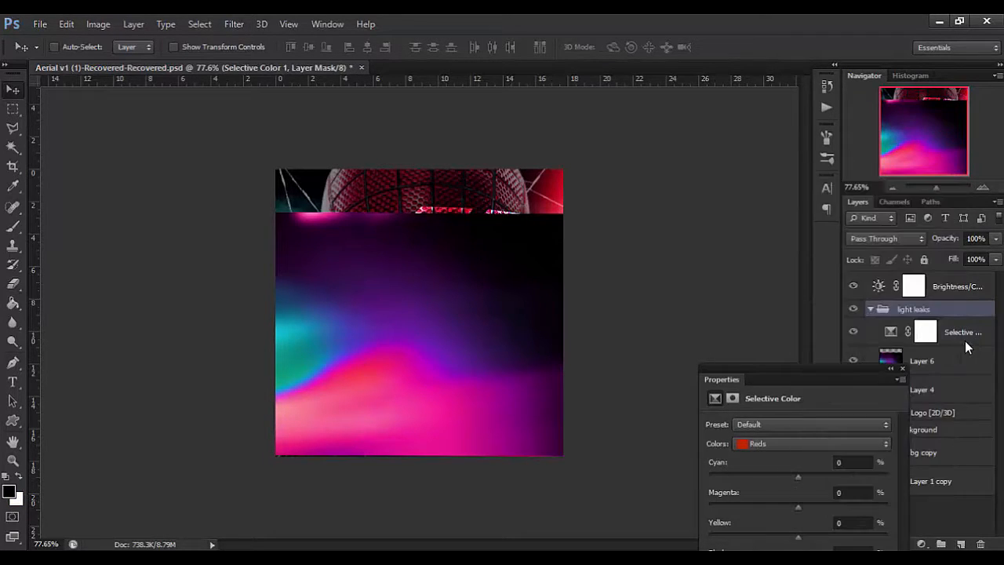
right_click(965, 339)
left_click(726, 249)
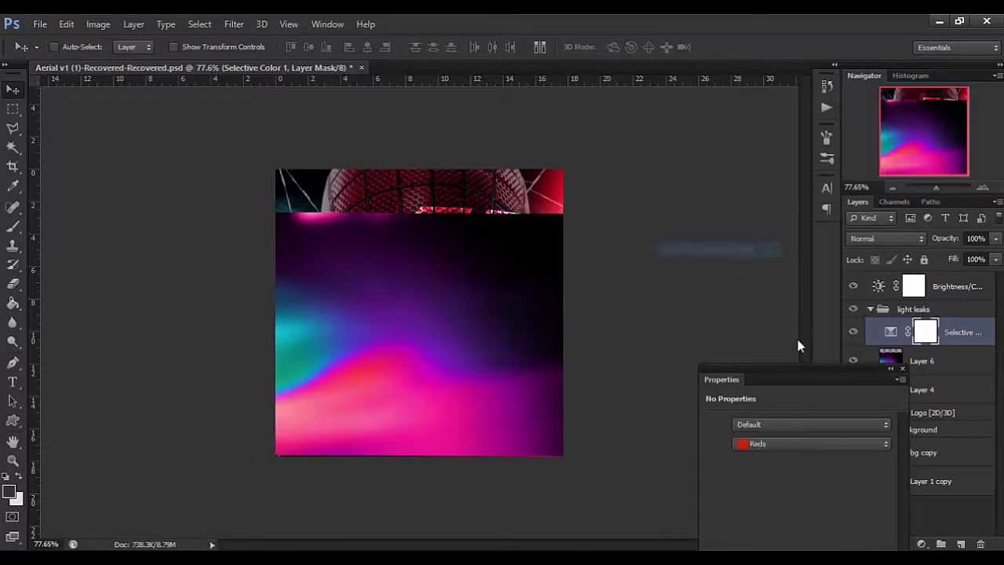
left_click_drag(836, 379, 750, 187)
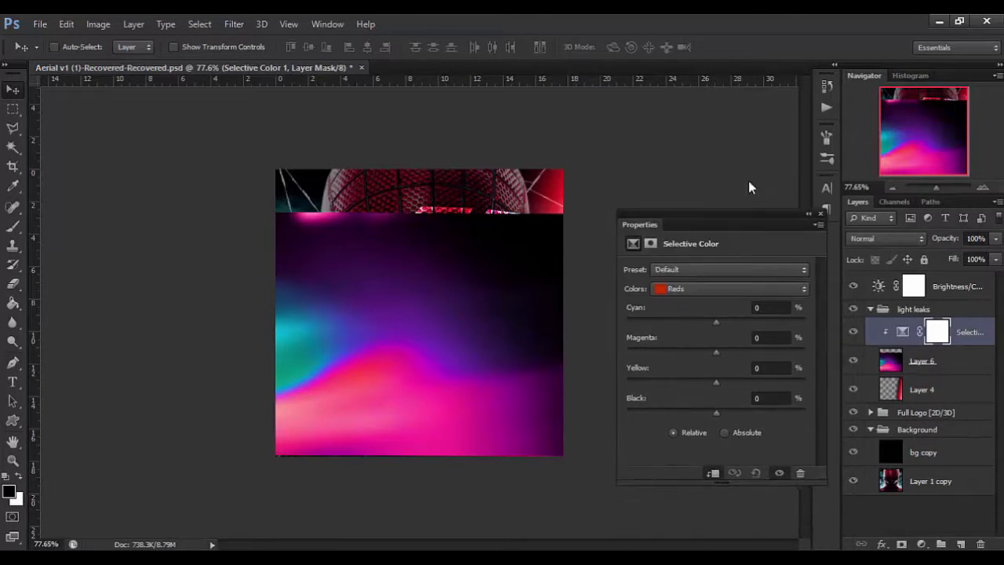
Adjust the Magentas in the Selective Color layer to Cyan -100, Magenta +2, Yellow +52 and Black +11.
left_click(744, 252)
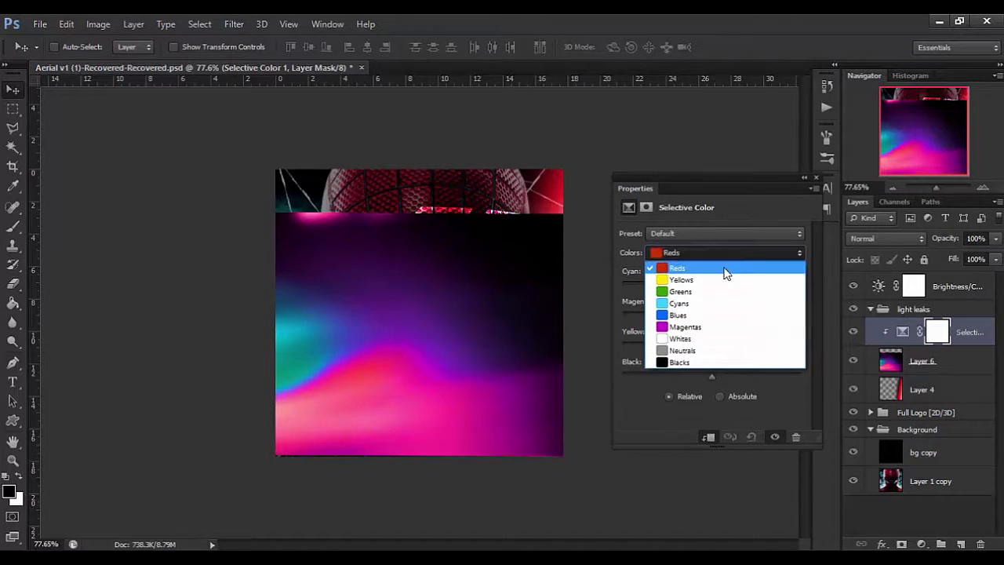
left_click(700, 327)
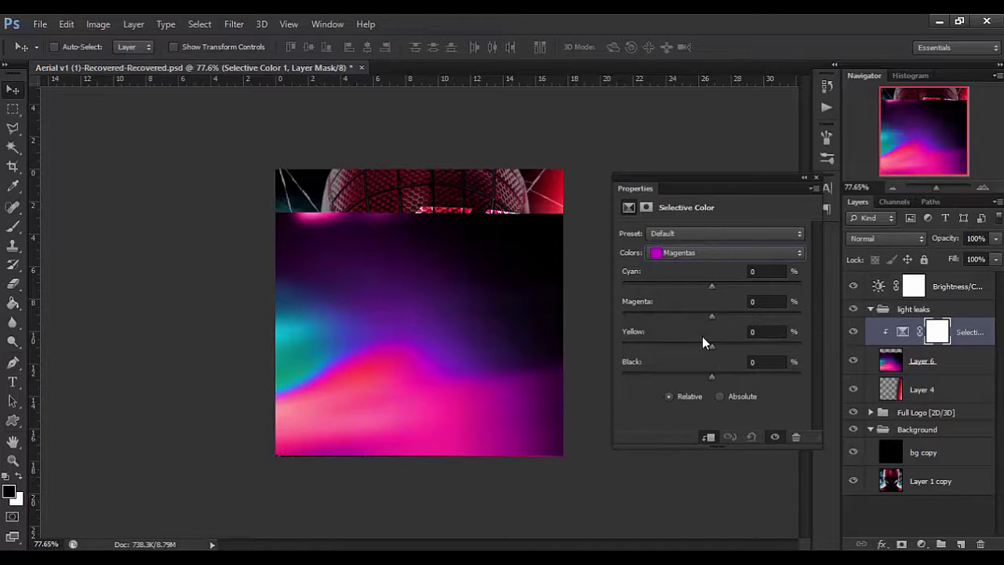
left_click_drag(715, 316, 714, 274)
left_click_drag(642, 334, 758, 330)
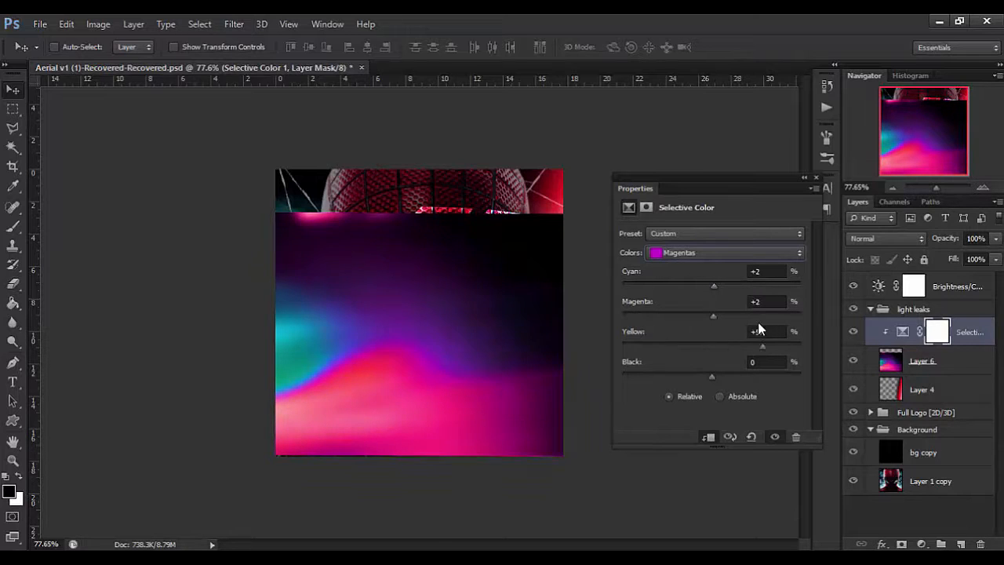
left_click_drag(713, 376, 723, 345)
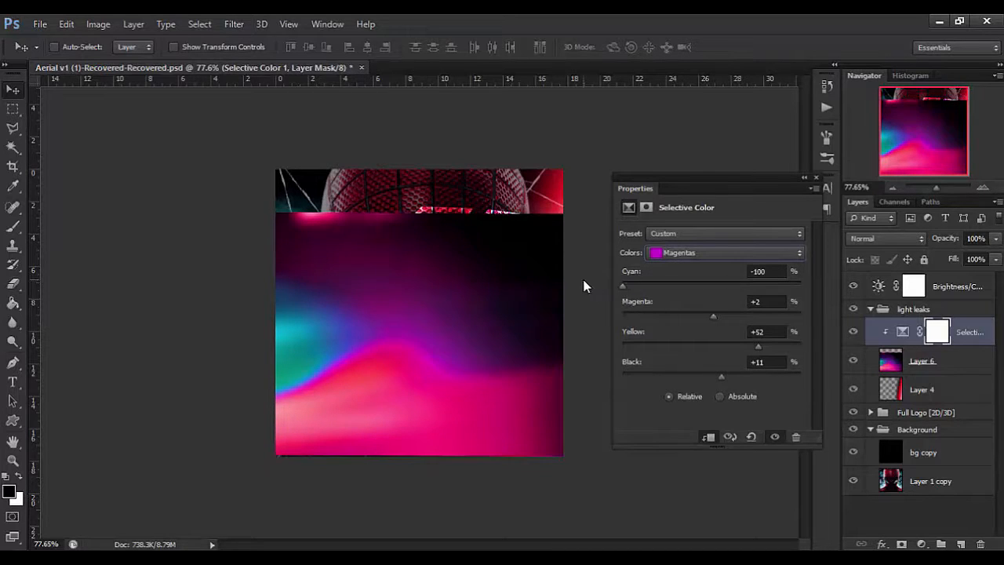
Create a new empty layer above the Selective Color adjustment and clip it to the light leak on Layer 6.
right_click(953, 326)
left_click(973, 328)
left_click(962, 543)
mouse_move(958, 332)
left_mouse_down()
mouse_move(960, 390)
mouse_move(958, 361)
left_mouse_up()
left_click_drag(958, 359, 919, 322)
Set the background colour to pure red, ff0000.
left_click(13, 229)
left_click(18, 501)
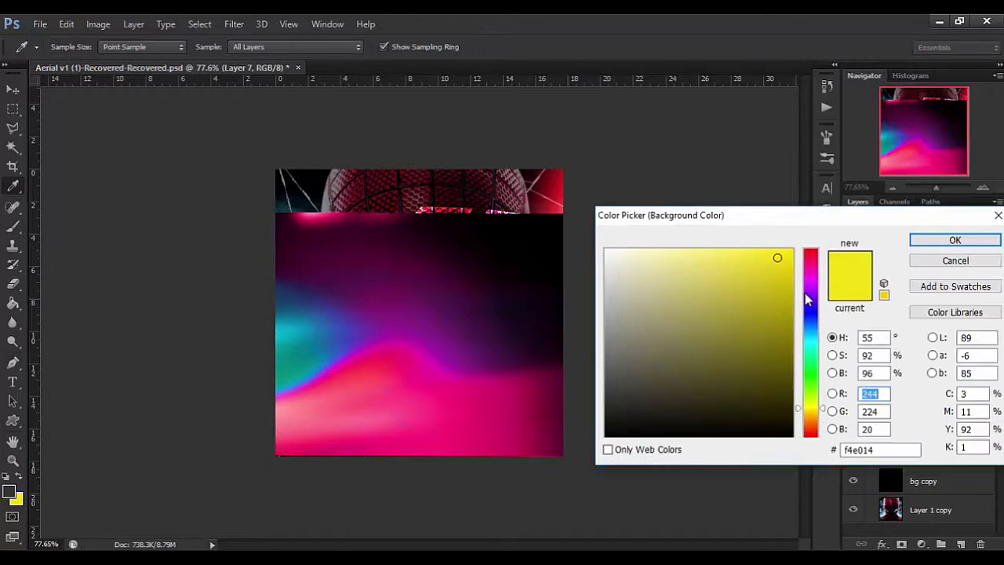
left_click(809, 249)
left_click(752, 320)
left_click_drag(735, 292, 795, 247)
left_click(929, 243)
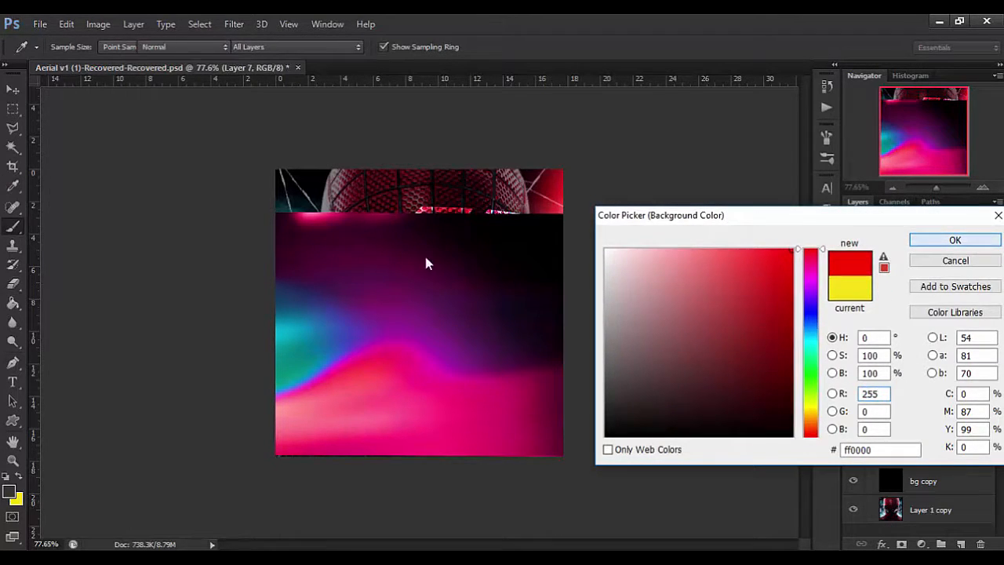
Make red the painting colour and brush it over the pink and purple parts of the light leak on Layer 7, sparing the cyan area.
left_click(21, 288)
left_click(11, 235)
mouse_move(469, 271)
left_mouse_down()
mouse_move(301, 233)
mouse_move(372, 246)
left_mouse_up()
left_click_drag(317, 232, 235, 244)
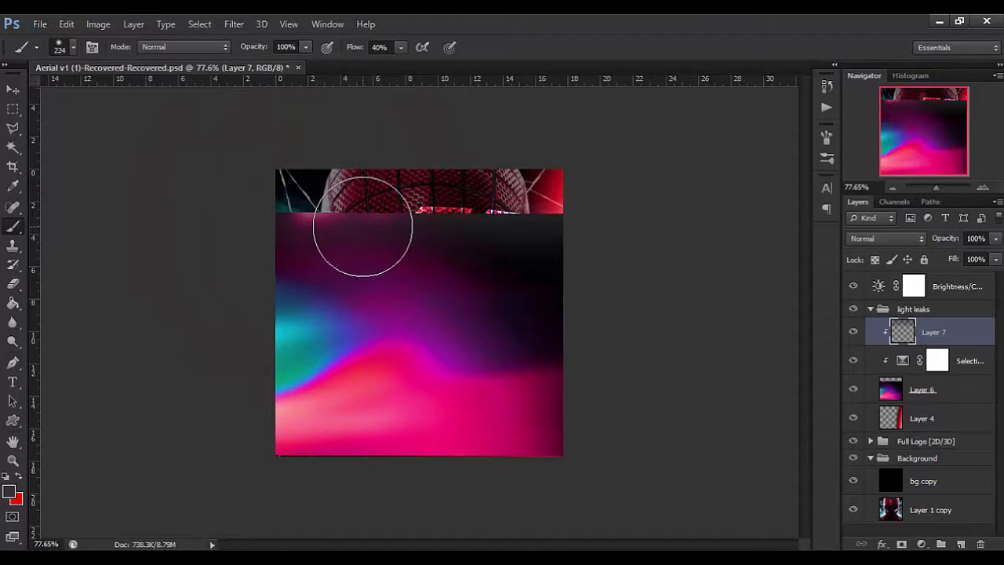
left_click(20, 486)
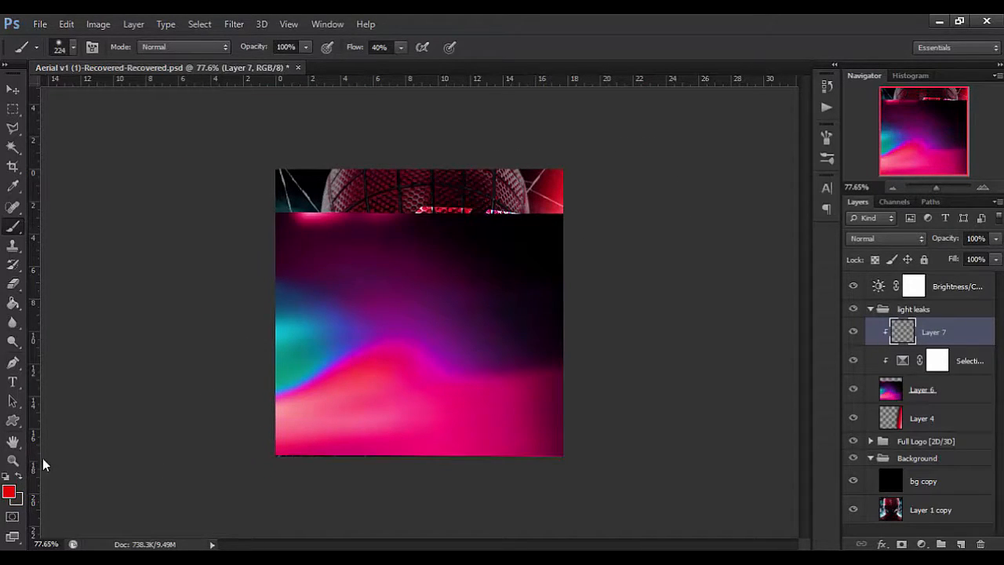
mouse_move(335, 190)
left_mouse_down()
mouse_move(288, 193)
mouse_move(630, 191)
mouse_move(559, 216)
mouse_move(428, 208)
mouse_move(386, 222)
mouse_move(493, 315)
mouse_move(445, 313)
mouse_move(461, 315)
mouse_move(522, 239)
mouse_move(456, 419)
mouse_move(404, 424)
mouse_move(380, 400)
mouse_move(329, 439)
mouse_move(238, 445)
mouse_move(347, 435)
mouse_move(321, 433)
mouse_move(400, 407)
mouse_move(444, 422)
mouse_move(595, 406)
mouse_move(473, 450)
mouse_move(386, 406)
mouse_move(317, 429)
mouse_move(367, 415)
mouse_move(320, 438)
mouse_move(431, 396)
mouse_move(402, 380)
mouse_move(331, 438)
left_mouse_up()
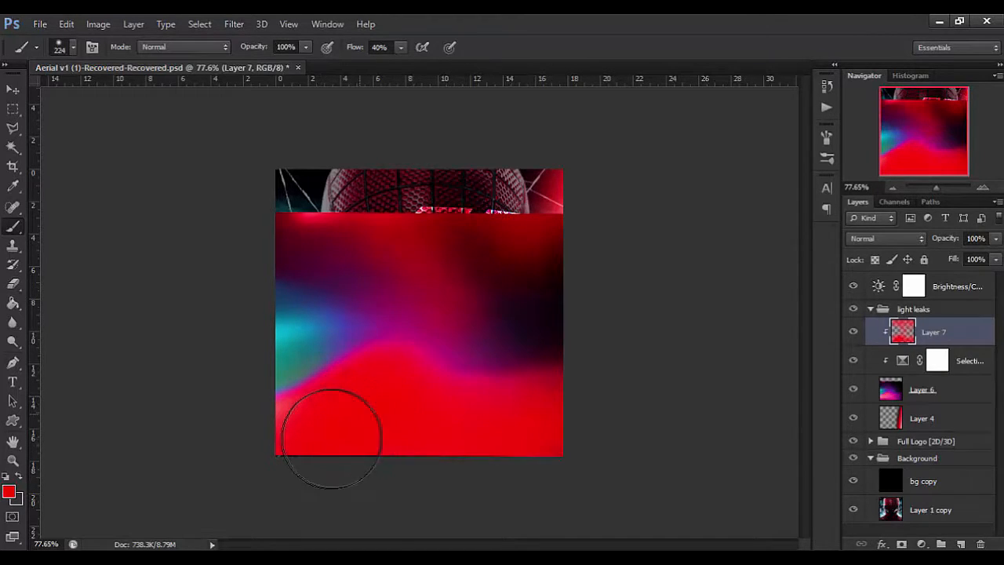
Try Hard Light on the red paint layer, then set its blend mode to Hue.
left_click(879, 237)
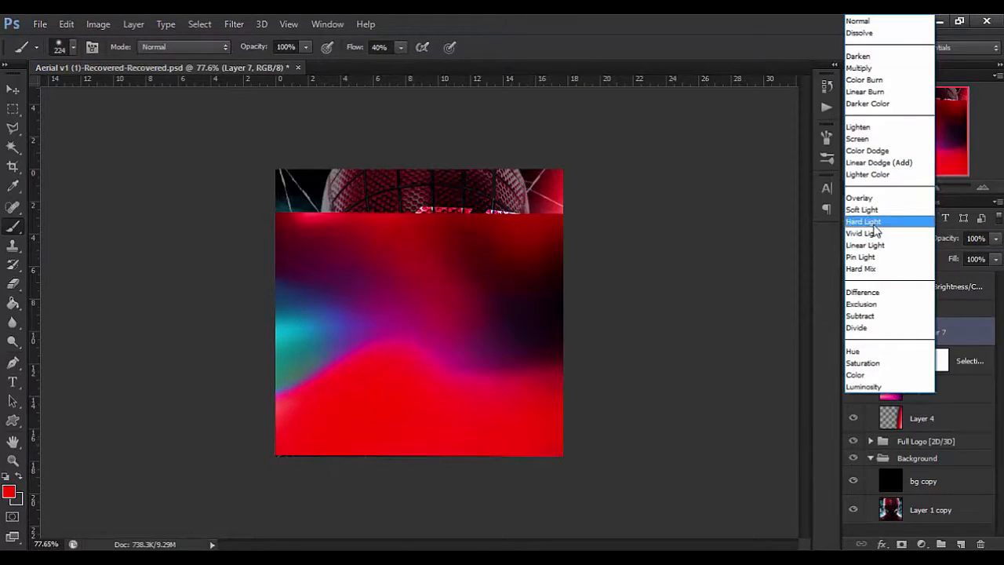
left_click(868, 221)
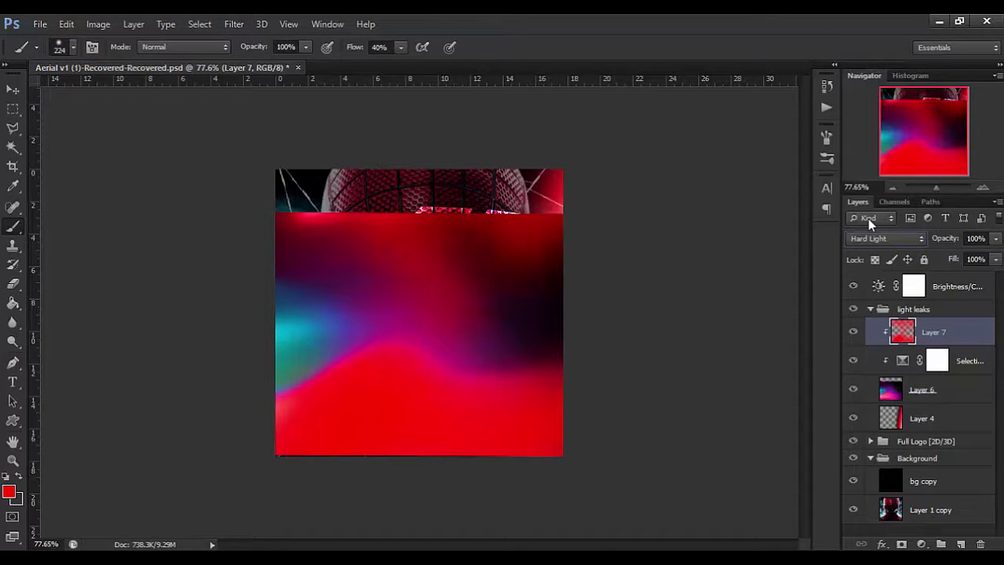
left_click(879, 238)
left_click(866, 373)
key("Up")
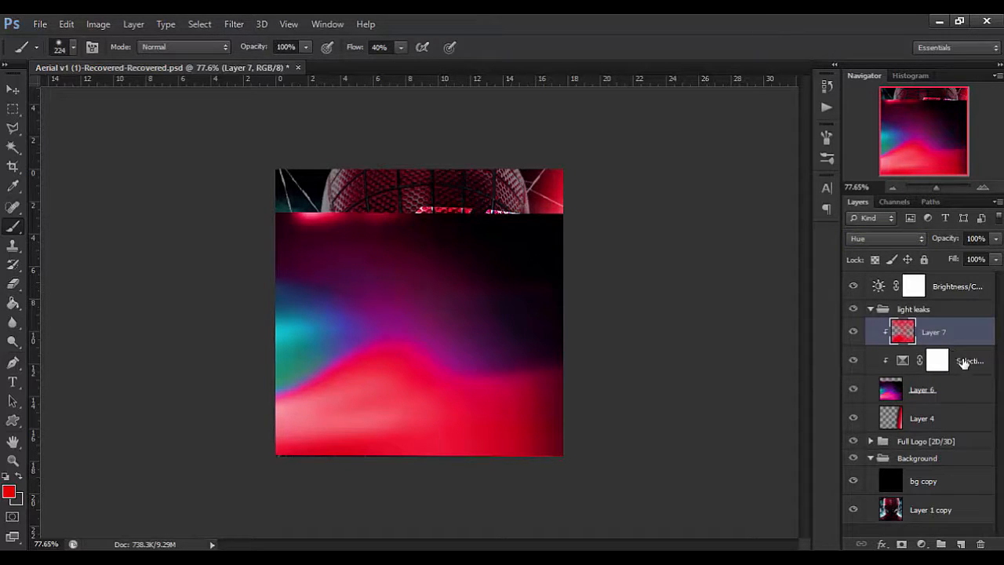
Merge the red paint layer, the Selective Color adjustment and Layer 6 into a single light leak layer and keep it selected.
left_click(952, 384, "shift")
key("ctrl+e")
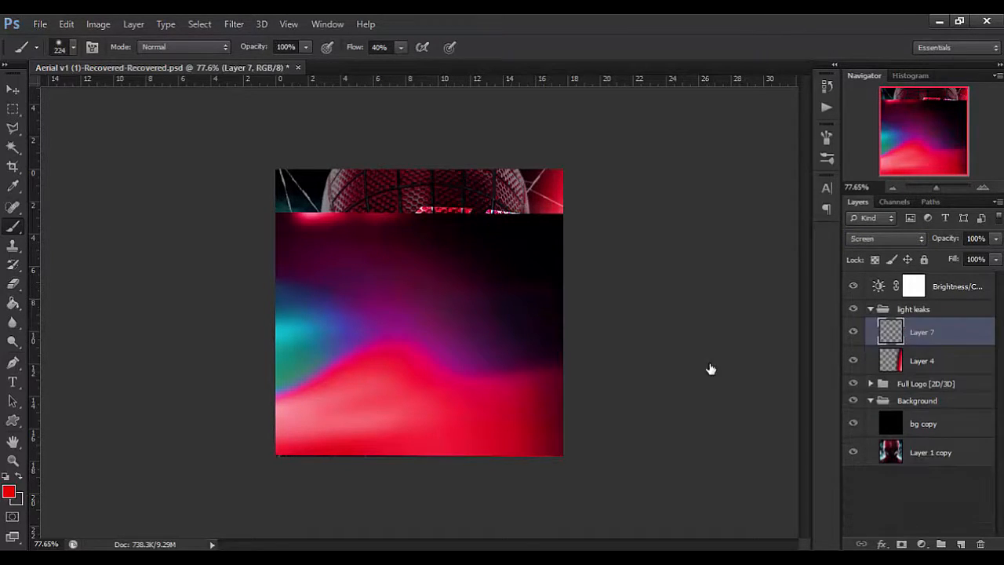
left_click(922, 361)
key("alt+]")
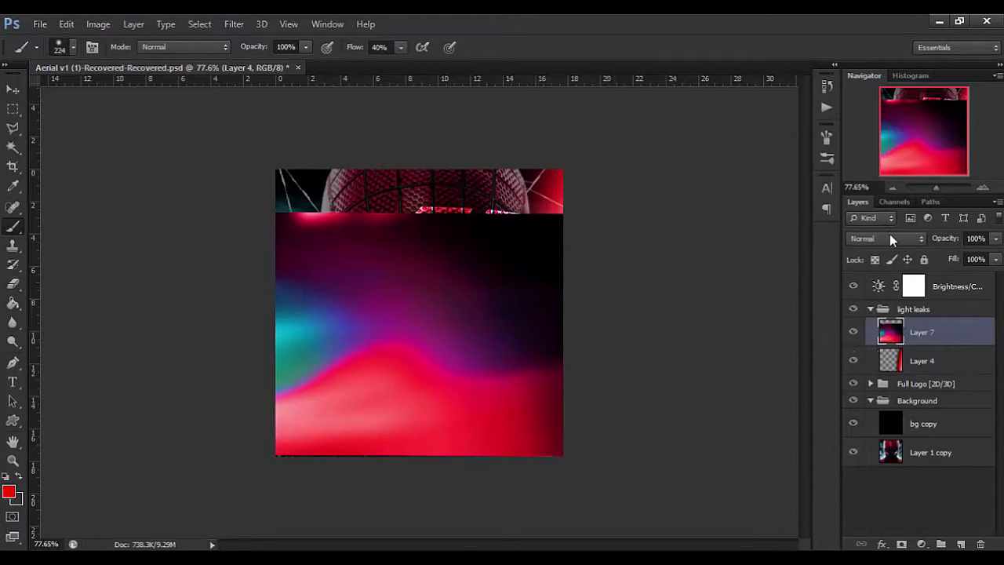
Try blend modes such as Subtract, Exclusion and Color Dodge on the merged light leak layer.
left_click(887, 237)
left_click(885, 301)
key("Up")
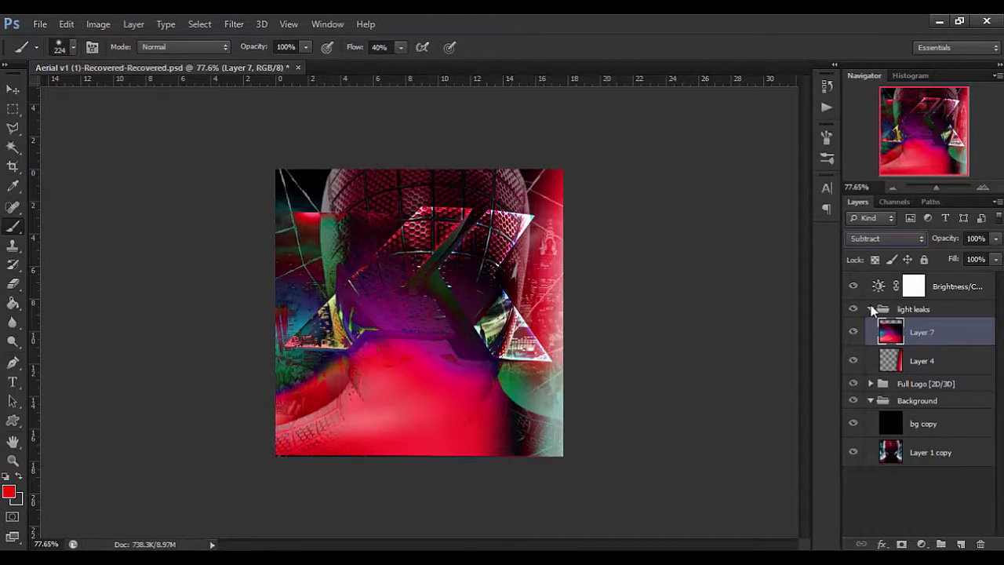
key("Up")
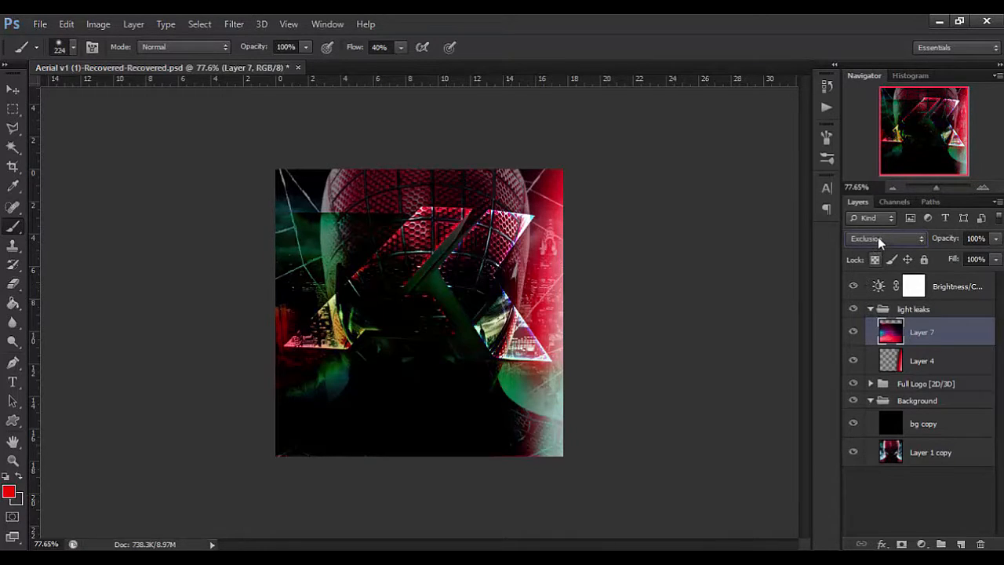
left_click(878, 237)
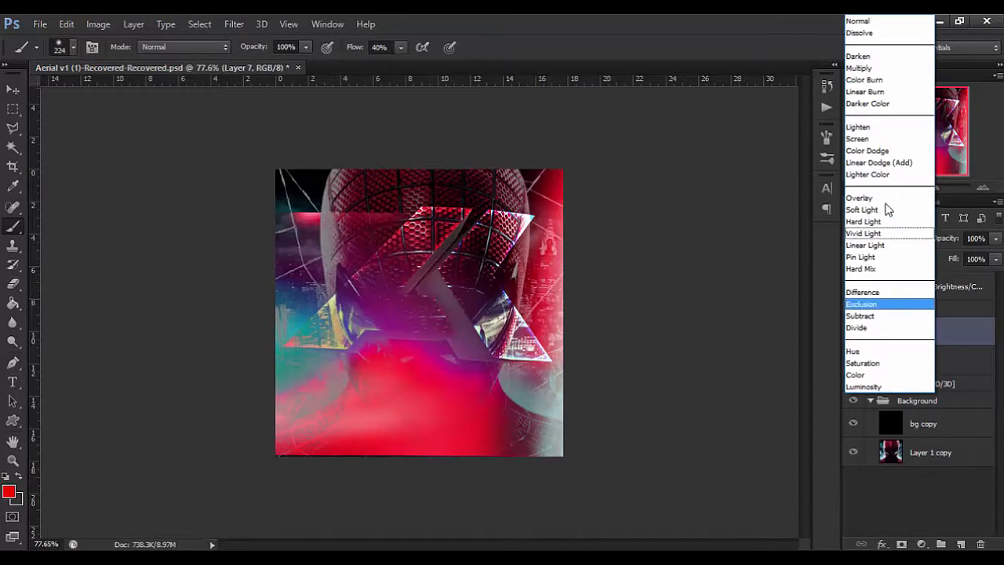
left_click(890, 155)
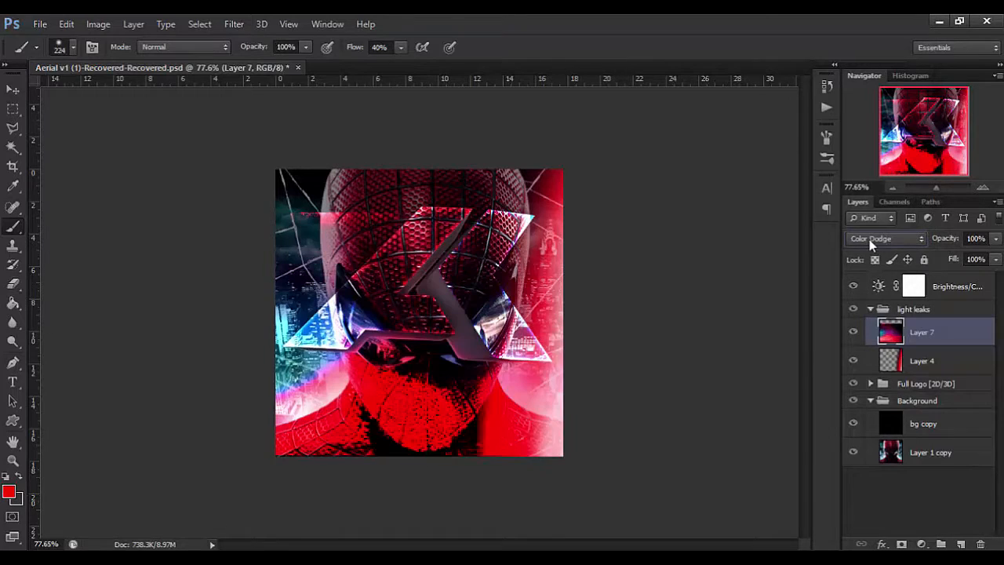
left_click(869, 239)
left_click(840, 129)
left_click(887, 238)
left_click(875, 169)
Compare the lightening blend modes on the merged light leak and set it to Linear Dodge (Add).
left_click(886, 237)
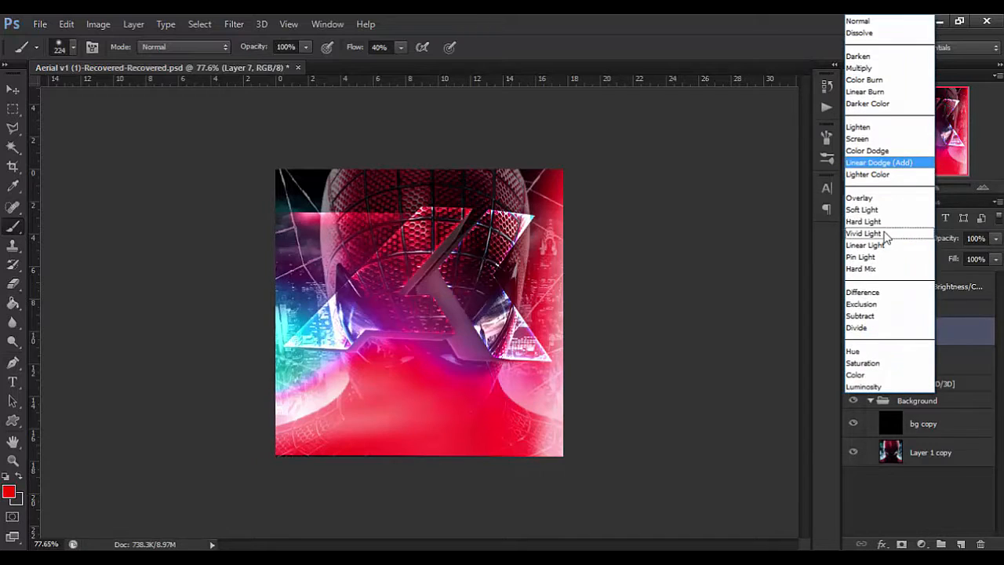
left_click(888, 138)
key("Up")
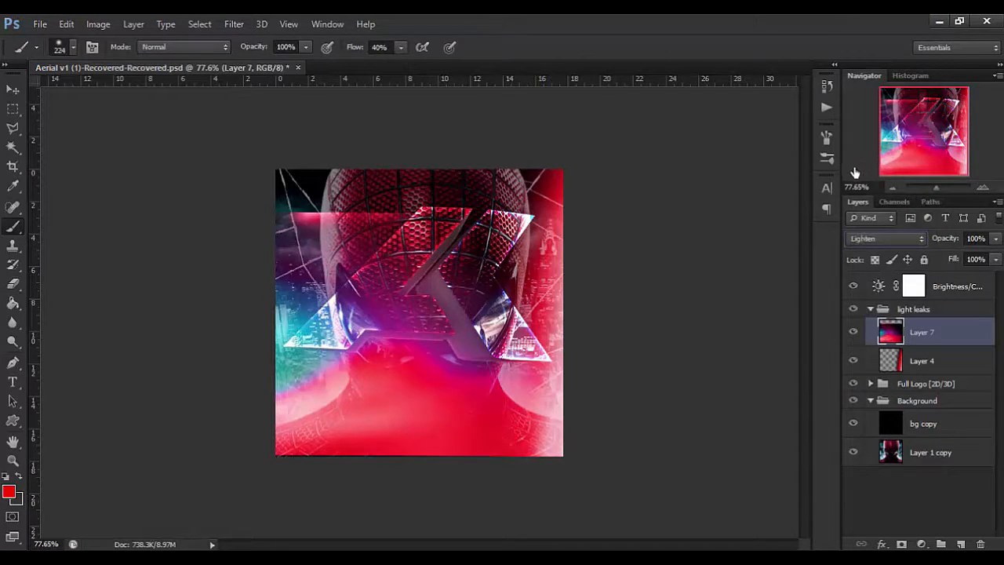
key("Down")
key("Down")
key("Down")
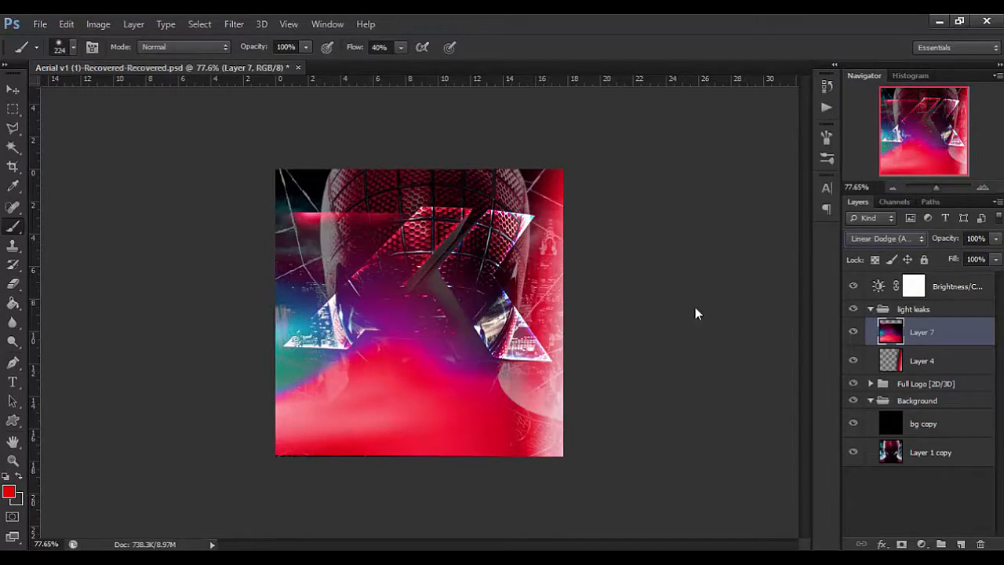
Move the merged light leak down to the lower part of the canvas and erase its hard upper edge with a soft eraser.
key("v")
left_click_drag(404, 386, 379, 461)
left_click(15, 304)
left_click(15, 285)
mouse_move(254, 290)
left_mouse_down()
mouse_move(458, 275)
mouse_move(408, 270)
left_mouse_up()
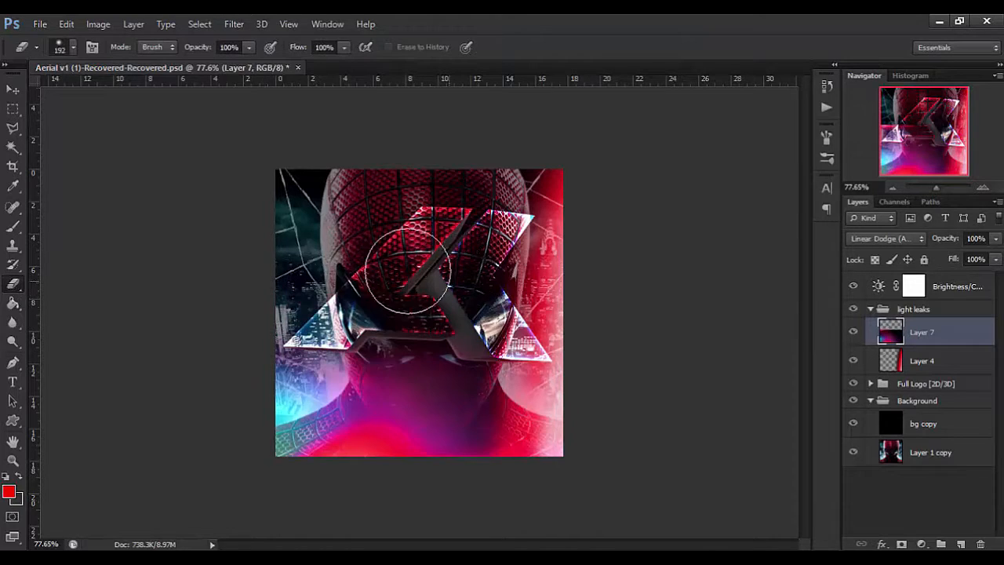
right_click(408, 271, "alt")
Soften the merged light leak on Layer 7 with a Gaussian Blur.
left_click(234, 24)
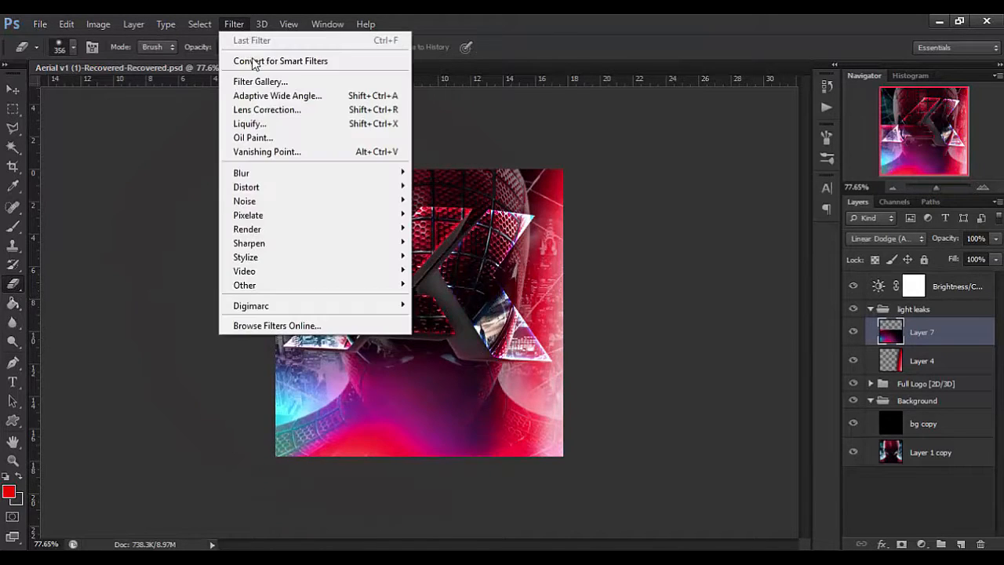
mouse_move(291, 172)
left_click(463, 274)
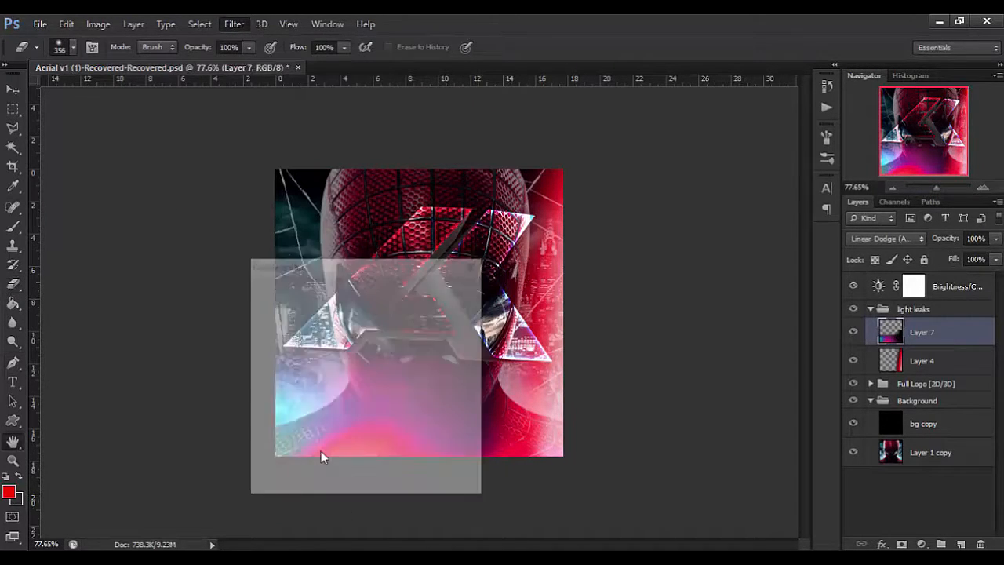
left_click_drag(402, 264, 813, 101)
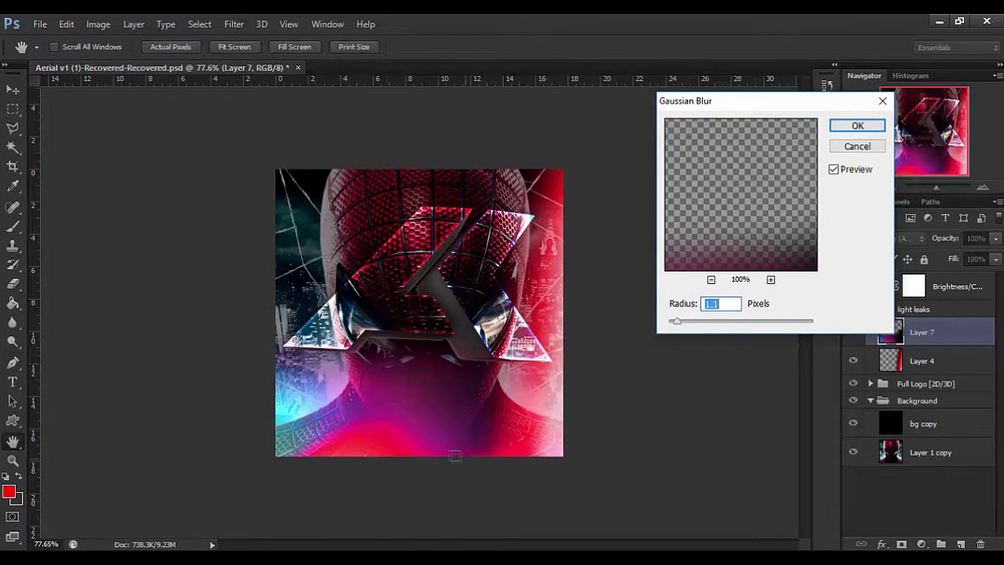
left_click_drag(698, 322, 758, 321)
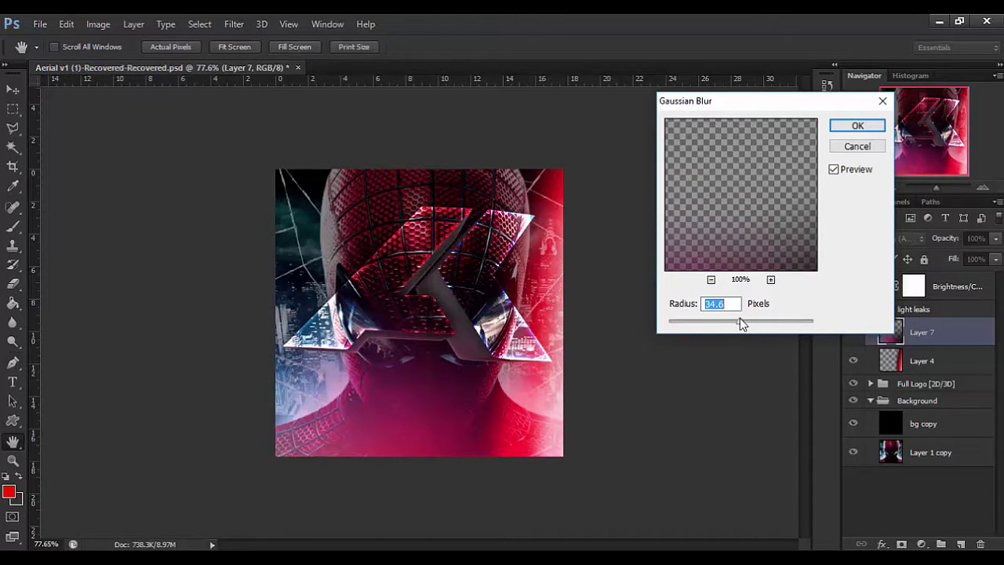
left_click(857, 126)
key("ctrl+t")
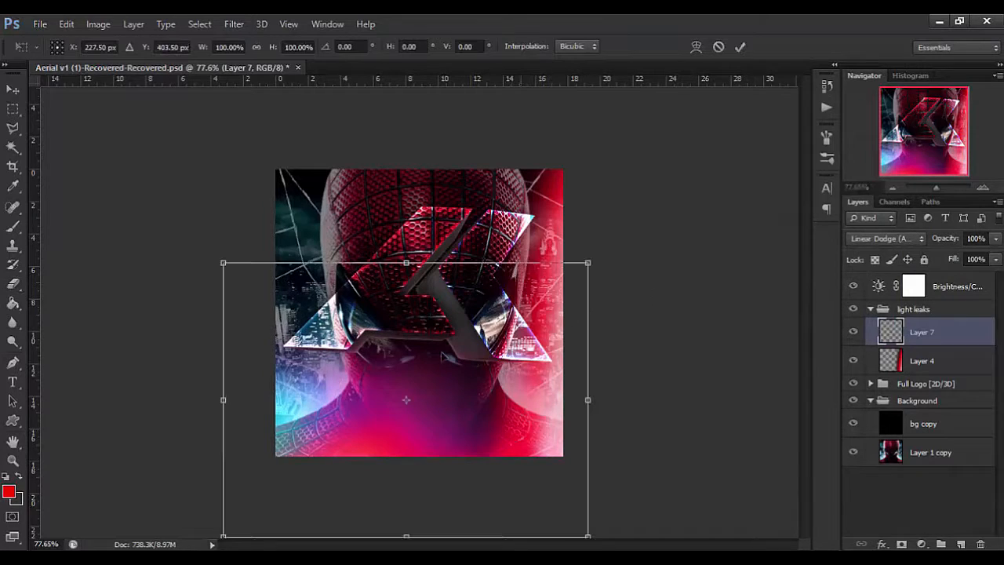
key("Escape")
Set the eraser flow to 40% and softly erase part of the light leak over the mask's lower face.
left_click(16, 292)
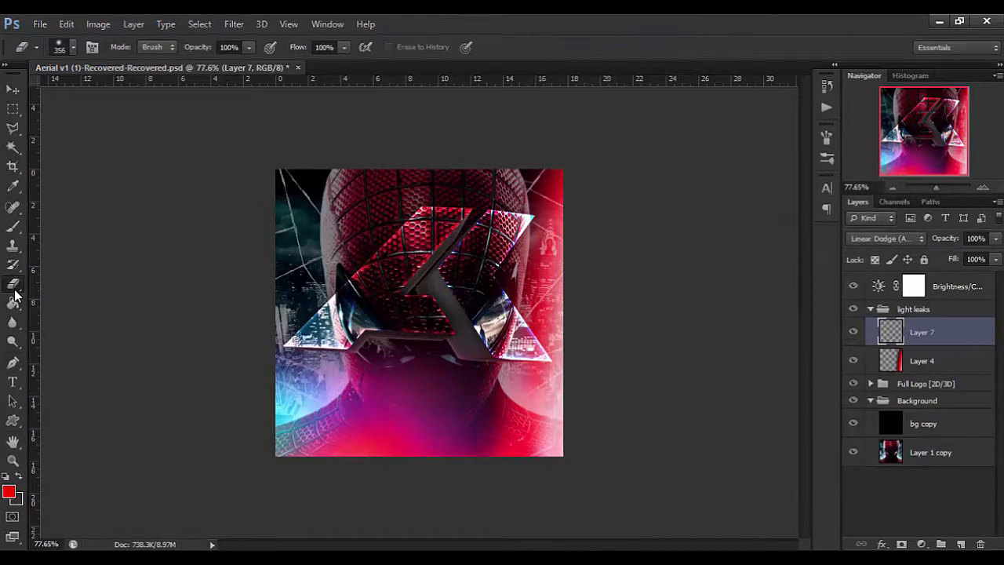
left_click(318, 48)
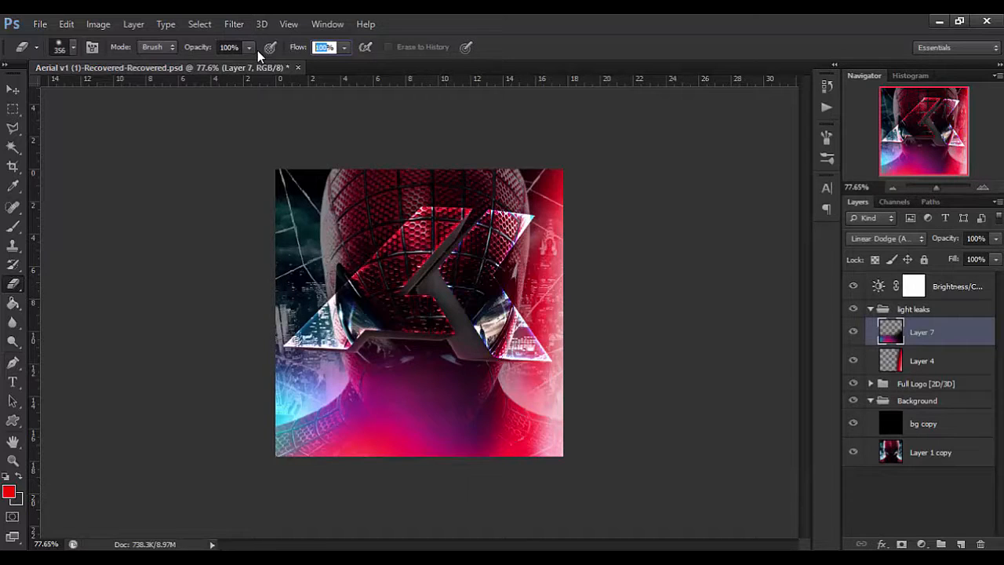
type("40")
key("Return")
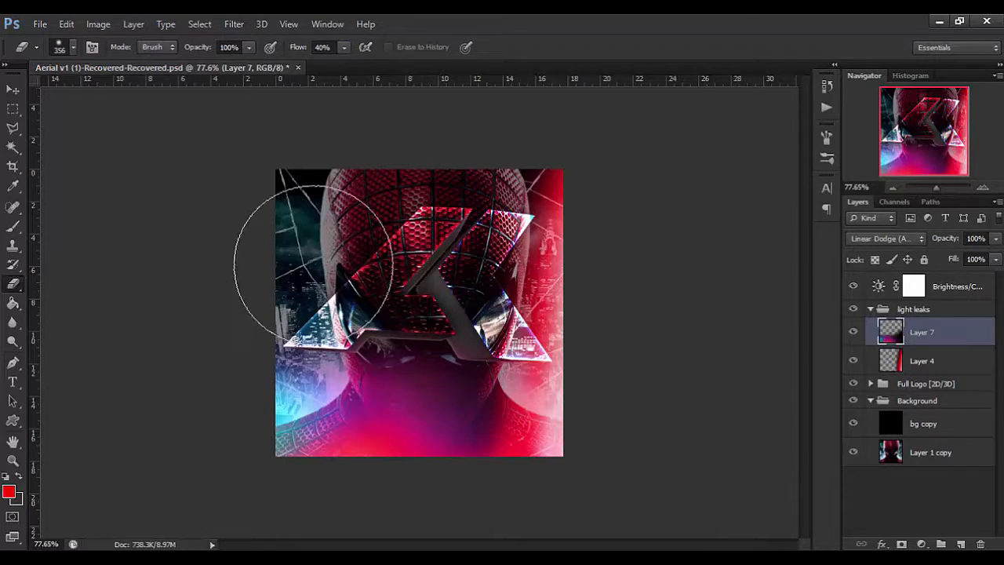
mouse_move(361, 330)
left_mouse_down()
mouse_move(393, 358)
mouse_move(359, 471)
mouse_move(382, 460)
mouse_move(409, 395)
left_mouse_up()
Reduce Layer 7's opacity to 56%.
key("v")
left_click_drag(947, 244, 910, 266)
scroll(486, 336, "up", 4)
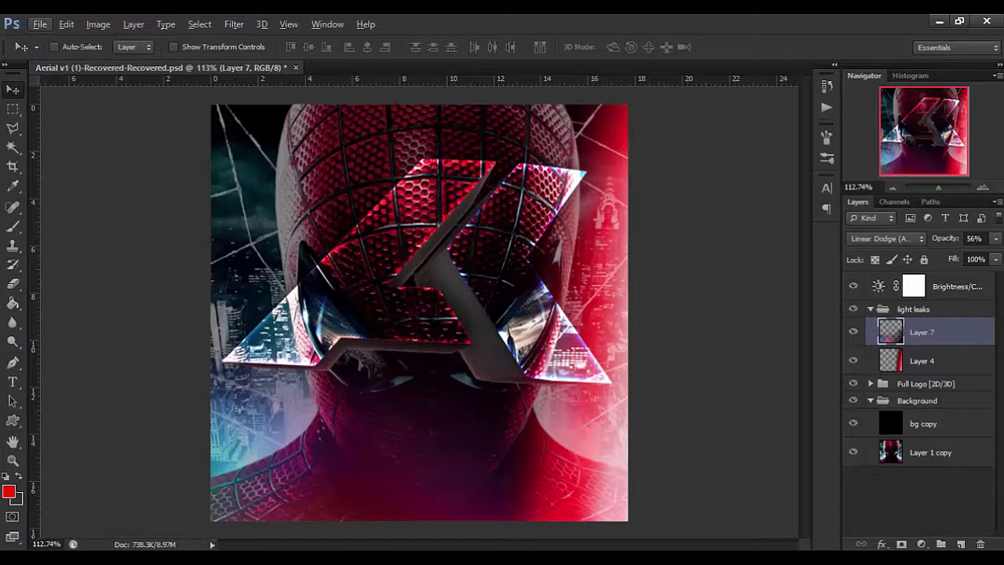
key("alt+Tab")
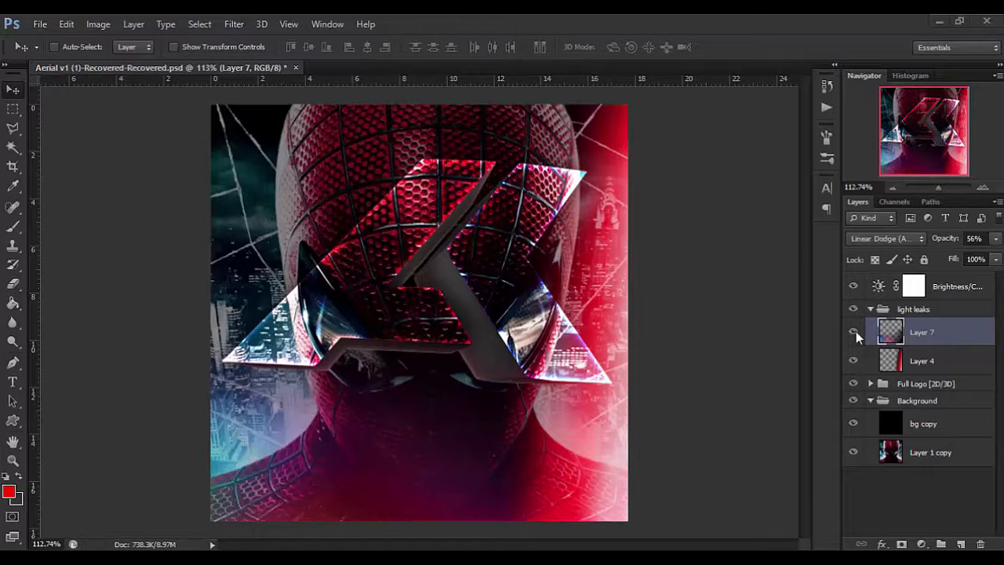
Paste the red, white and blue light leak, rotate it 90° counter-clockwise and move it to the canvas's left side.
left_click(663, 343)
key("ctrl+v")
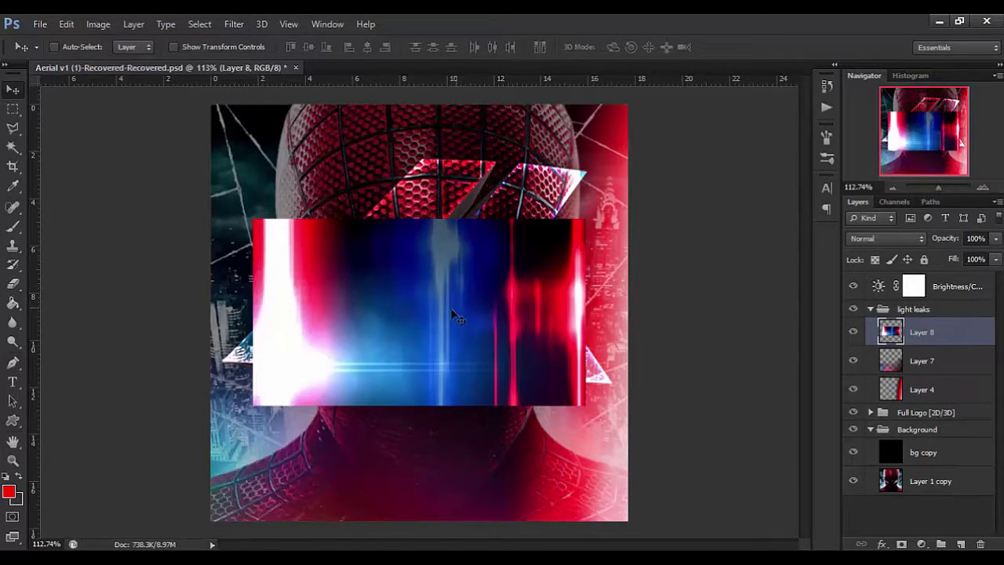
key("ctrl+t")
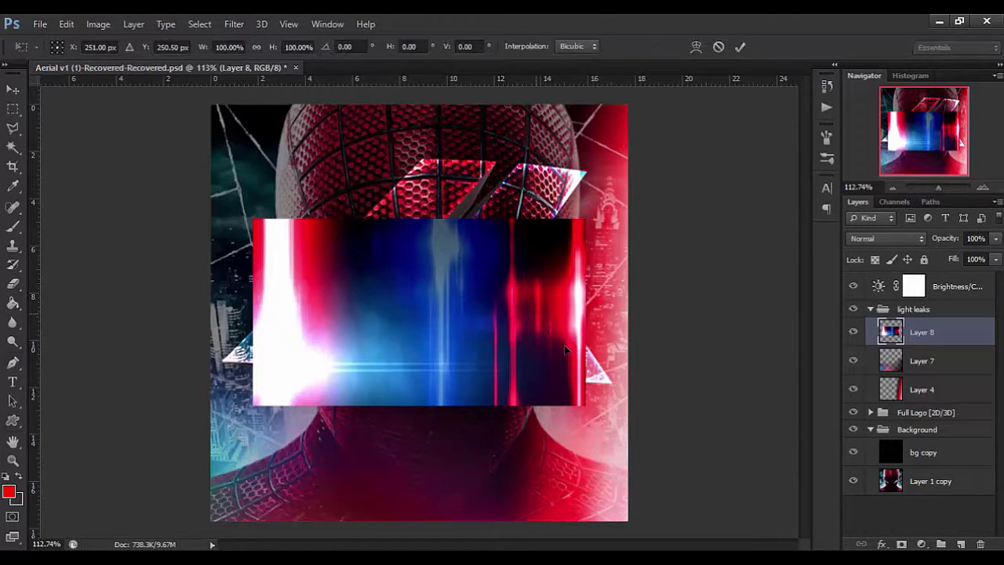
right_click(565, 350)
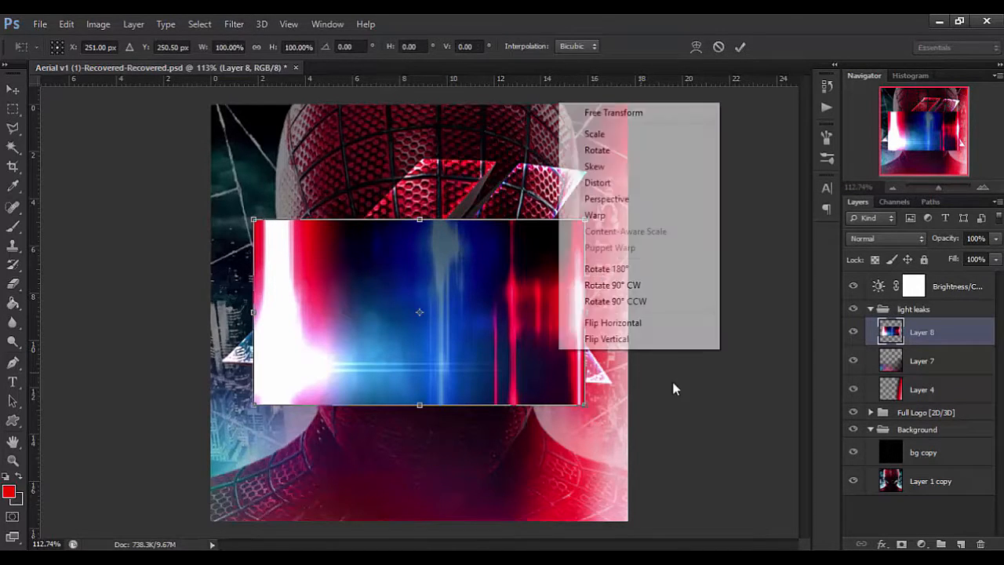
left_click(665, 303)
left_click_drag(403, 291, 294, 314)
Flip the pasted light leak vertically and horizontally, and move it up to the upper-left part of the canvas.
right_click(294, 314)
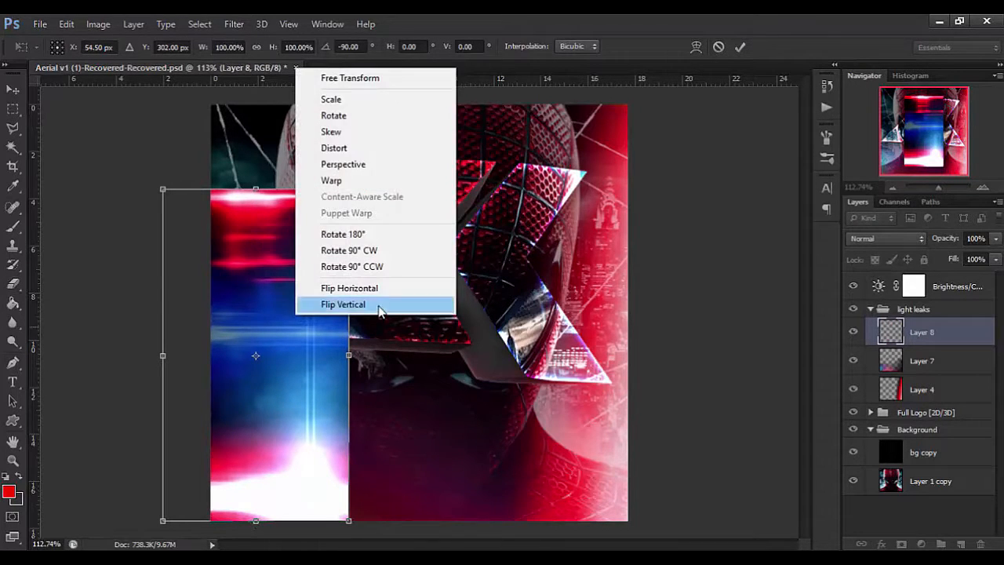
left_click(343, 304)
left_click_drag(257, 241, 242, 136)
right_click(244, 140)
left_click(298, 359)
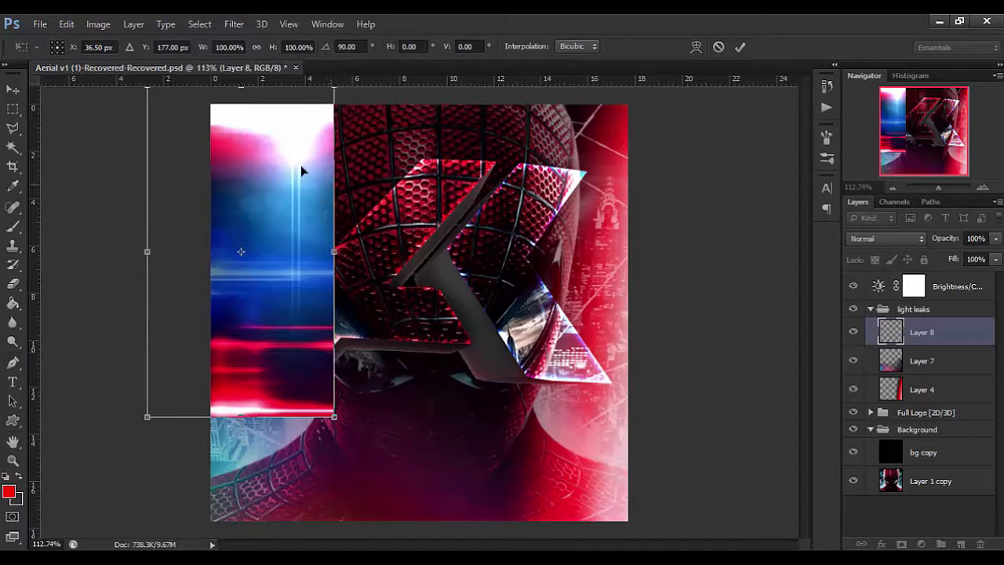
Enlarge the light leak on Layer 8 to about 142% and position it over the left part of the canvas.
left_click_drag(292, 161, 328, 151)
scroll(328, 351, "down", 5)
left_click_drag(244, 434, 228, 453)
key("Return")
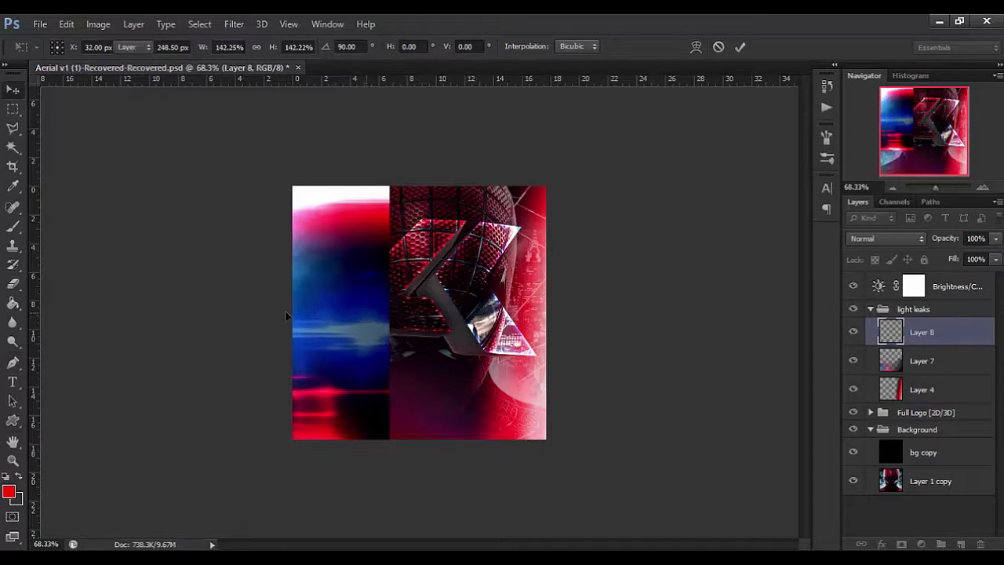
left_click_drag(336, 289, 357, 278)
Softly erase the hard right edge of the light leak on Layer 8 with the Eraser at 40% flow.
left_click(13, 283)
mouse_move(405, 249)
left_mouse_down()
mouse_move(347, 241)
mouse_move(421, 234)
mouse_move(405, 249)
mouse_move(448, 175)
mouse_move(417, 197)
mouse_move(419, 208)
left_mouse_up()
mouse_move(462, 304)
left_mouse_down()
mouse_move(482, 292)
mouse_move(452, 286)
mouse_move(441, 352)
mouse_move(459, 471)
left_mouse_up()
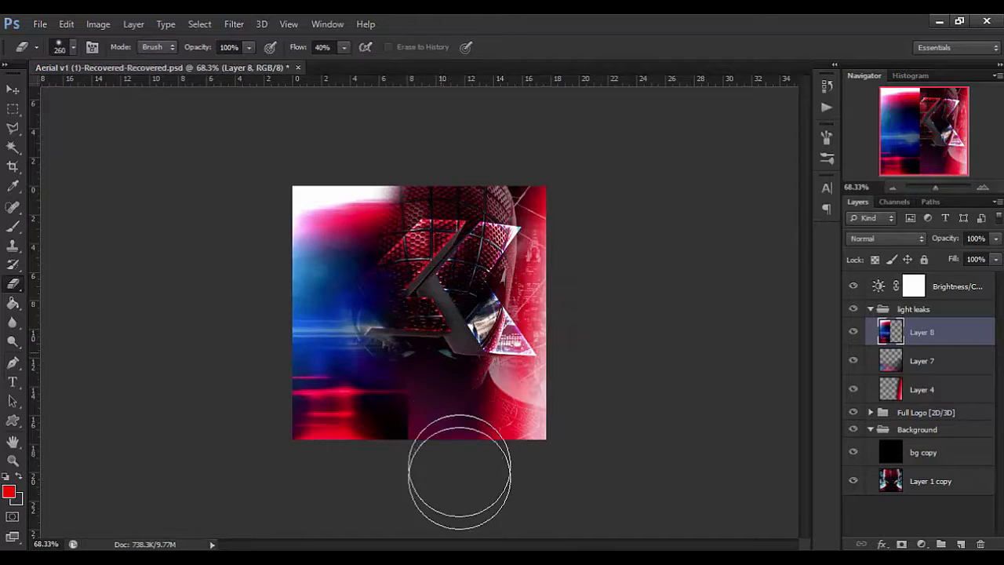
key("v")
Try out blend modes on Layer 8 and set it to Screen.
left_click(906, 238)
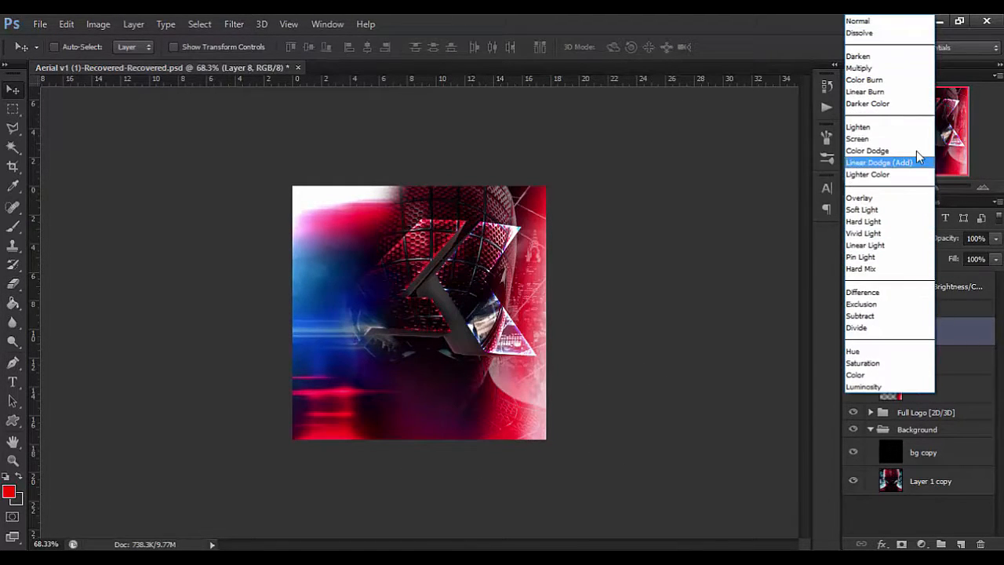
left_click(871, 127)
key("Down")
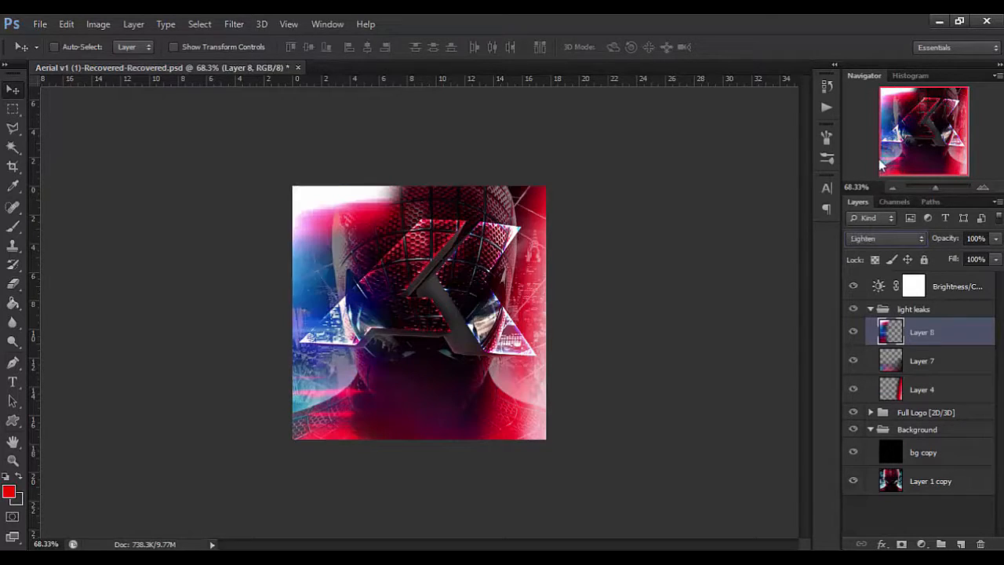
left_click(859, 239)
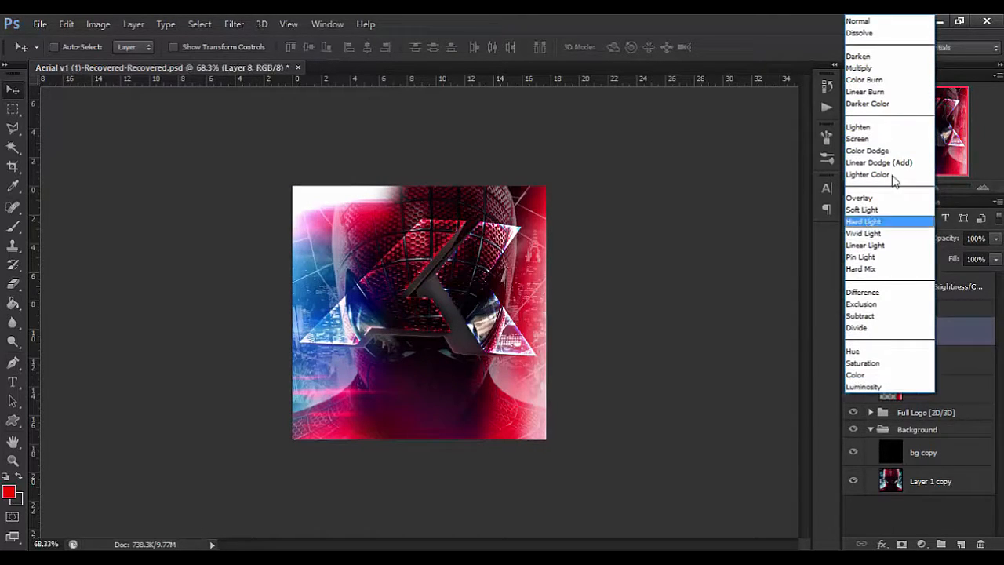
left_click(885, 139)
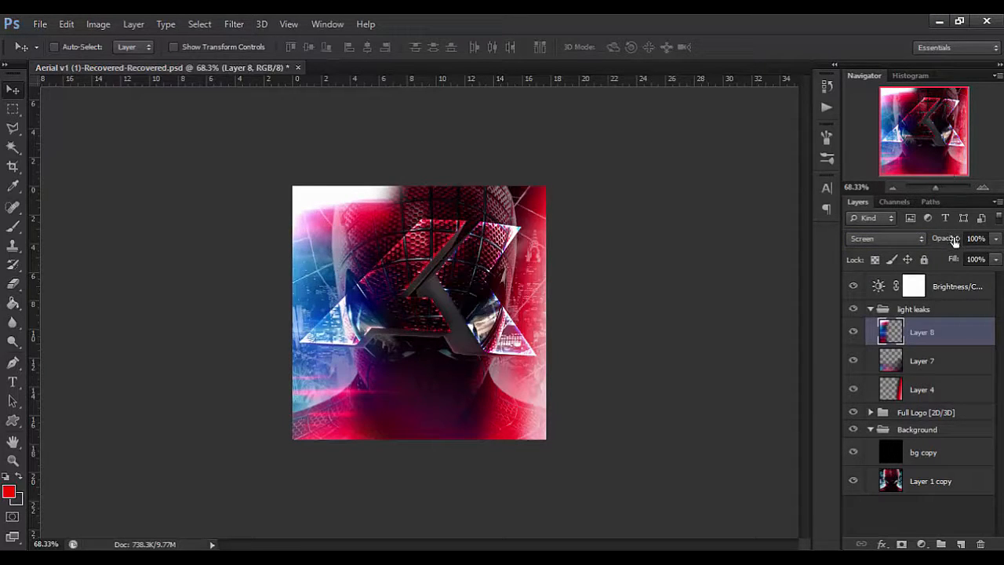
Erase the bright white area at the top of Layer 8's light leak and reduce the layer's opacity to 66%.
left_click(12, 283)
mouse_move(370, 144)
left_mouse_down()
mouse_move(374, 157)
mouse_move(274, 190)
mouse_move(324, 128)
left_mouse_up()
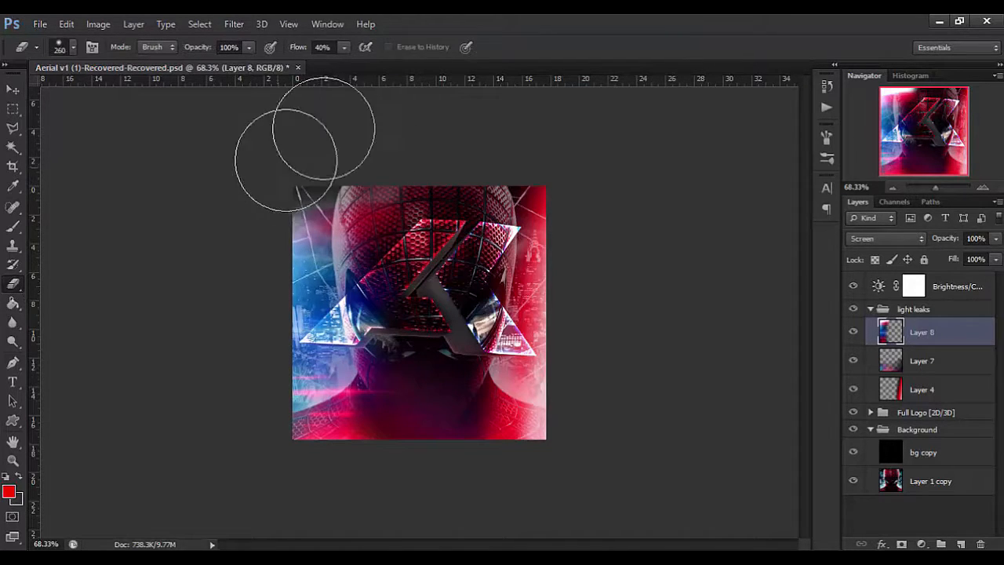
left_click(12, 89)
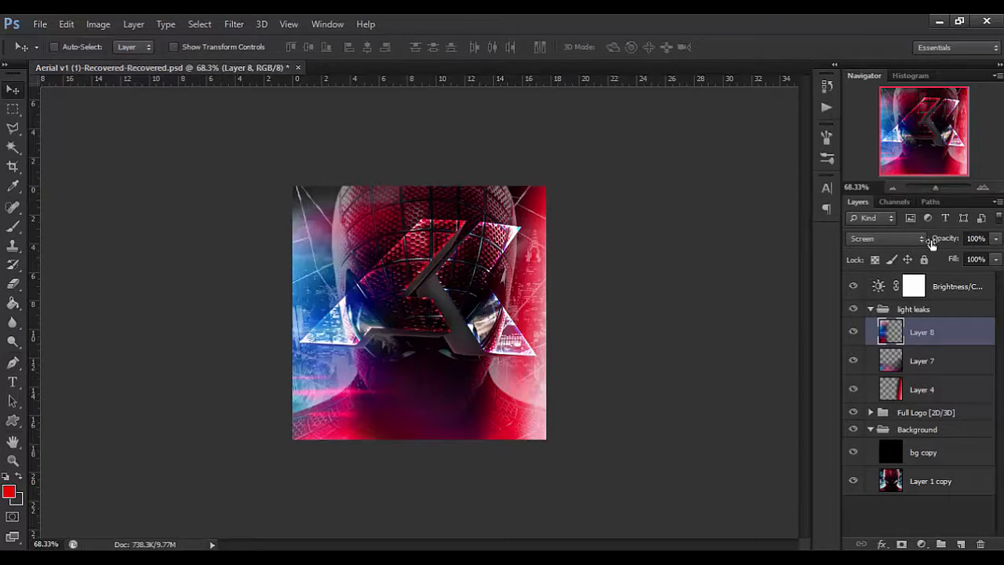
left_click_drag(935, 241, 907, 249)
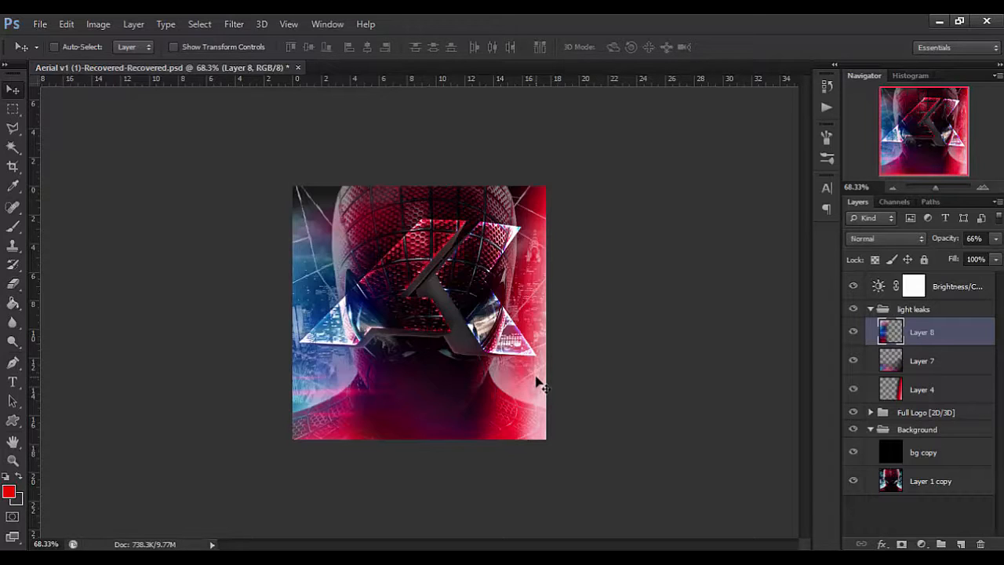
Paste the blurred blue and red light leak over the lower canvas and set its blend mode to Linear Dodge (Add).
key("ctrl+v")
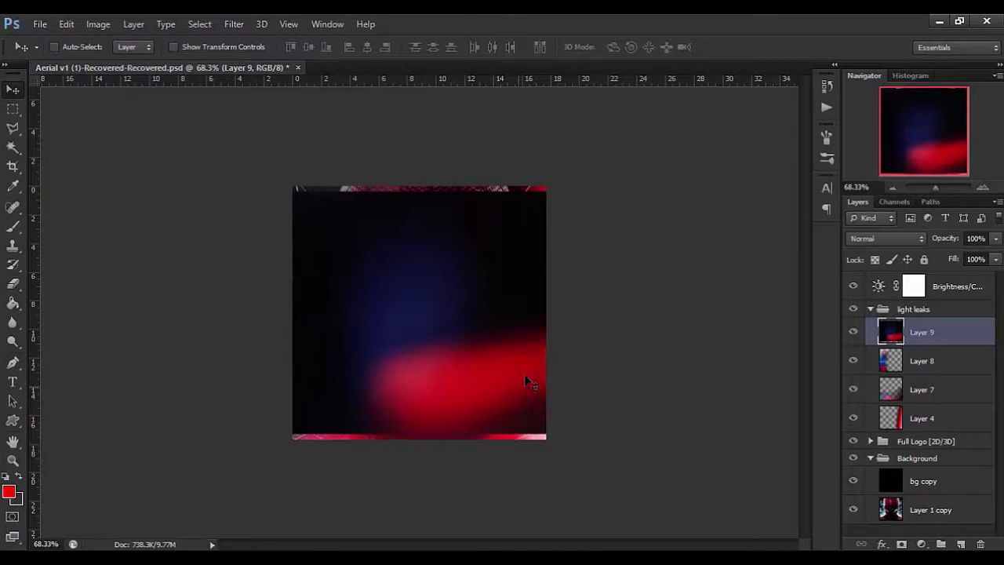
key("ctrl+t")
left_click_drag(527, 388, 451, 426)
key("Return")
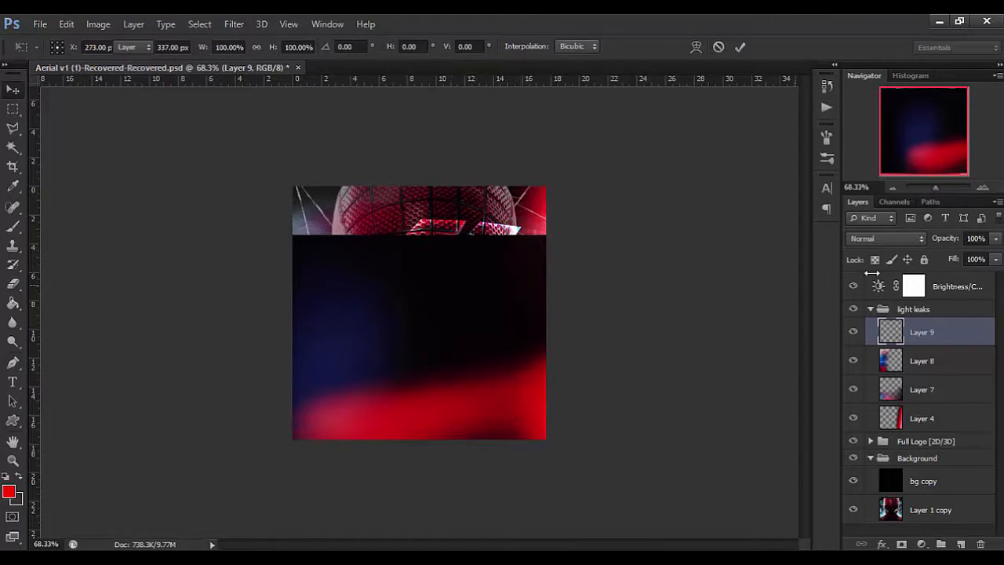
left_click(885, 238)
left_click(875, 162)
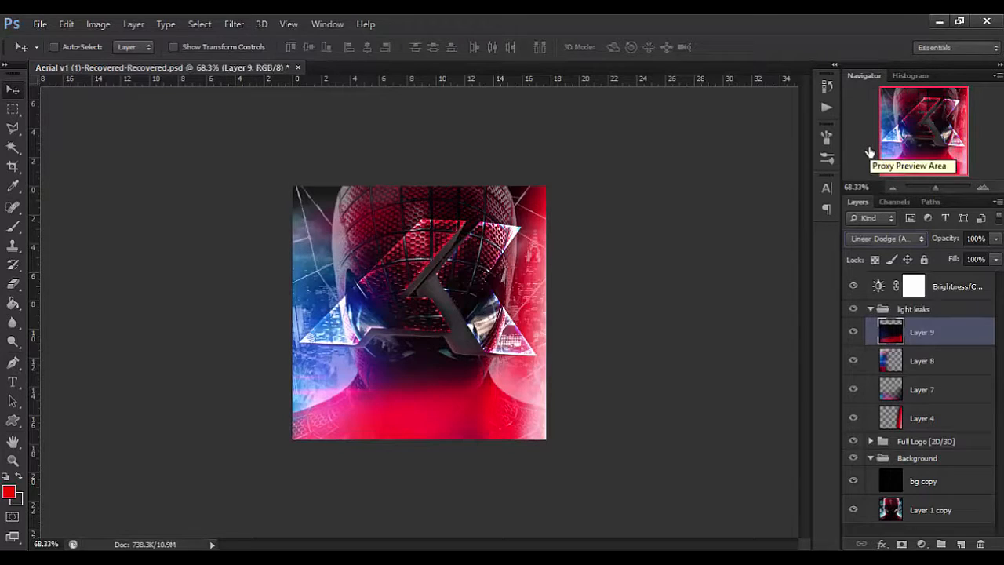
Move Layer 9's light leak to the upper part of the canvas and flip it vertically.
left_click_drag(455, 412, 463, 176)
key("ctrl+t")
right_click(463, 222)
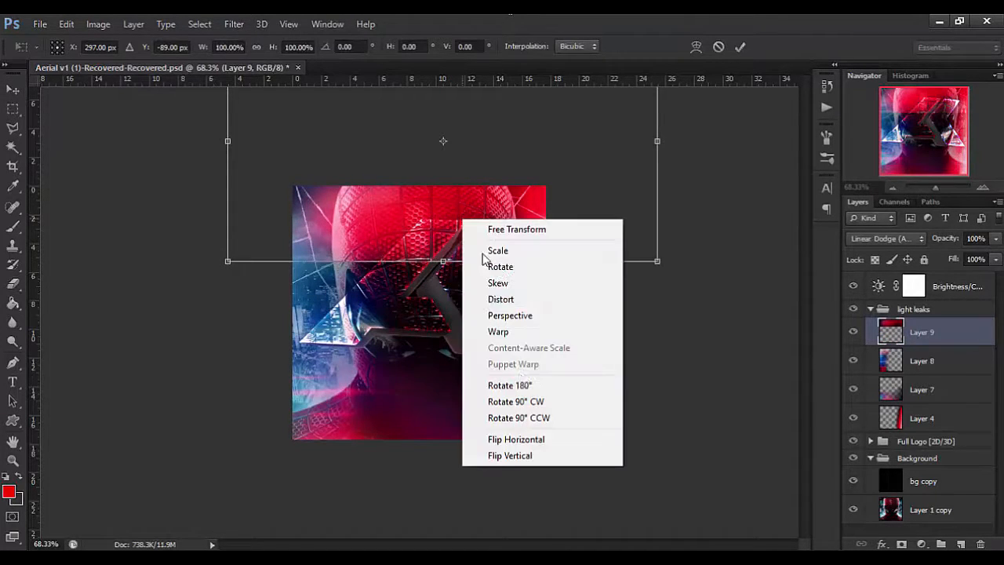
left_click(496, 456)
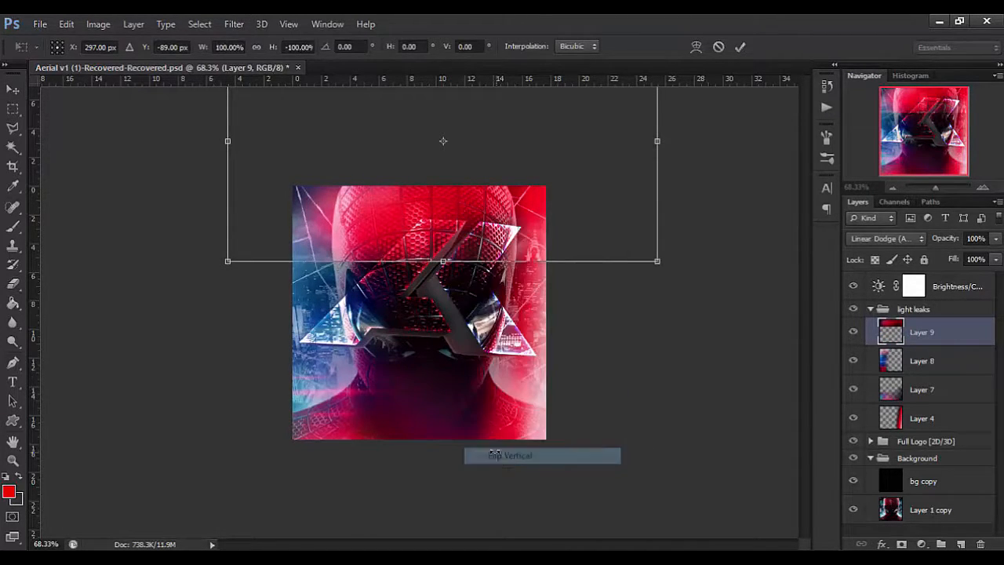
left_click_drag(362, 182, 350, 262)
Flip Layer 9's light leak horizontally and position its red glow over the canvas's upper-left corner.
right_click(349, 260)
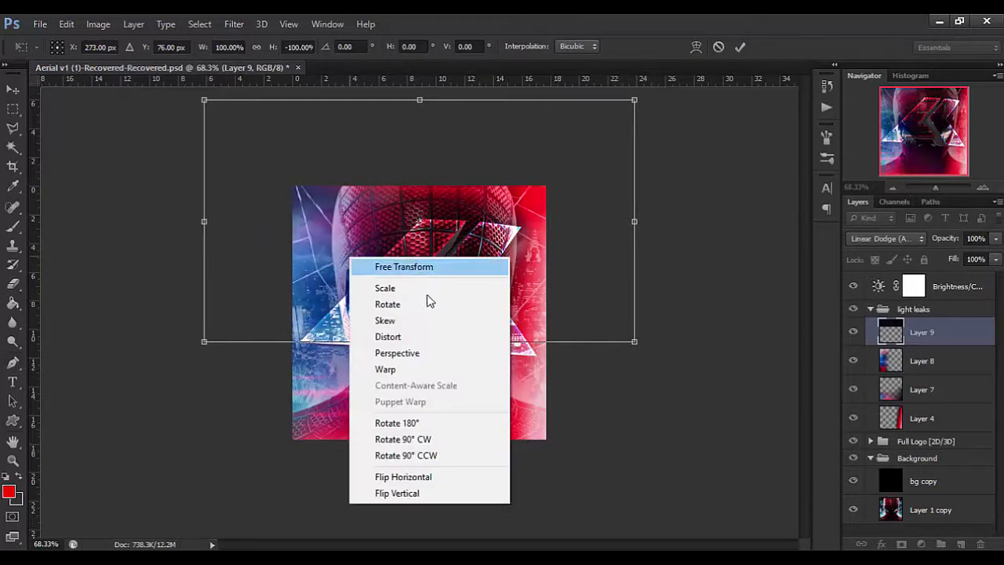
left_click(464, 477)
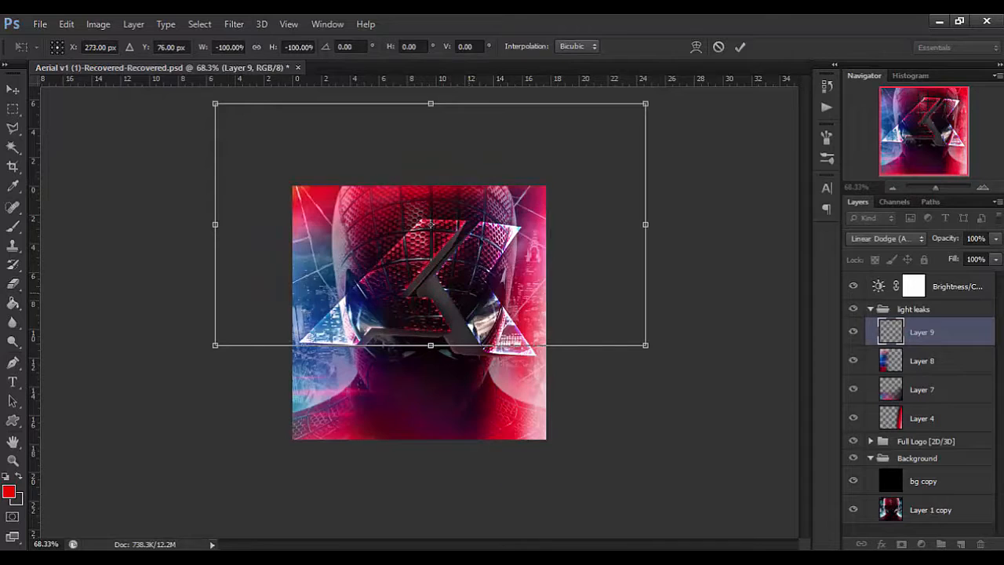
left_click_drag(487, 226, 475, 223)
key("Return")
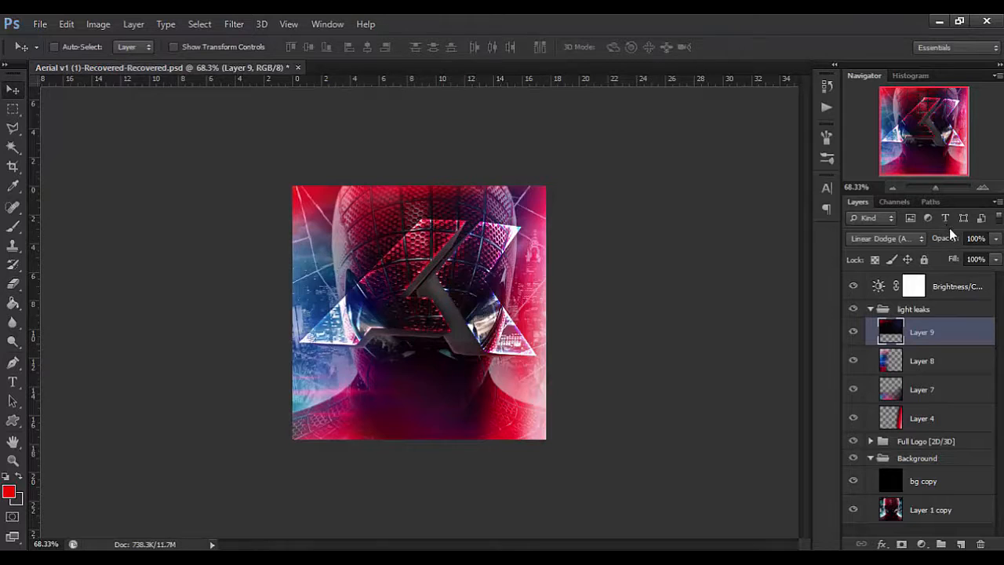
Reduce Layer 9's opacity to 35%.
key("2")
key("3")
key("5")
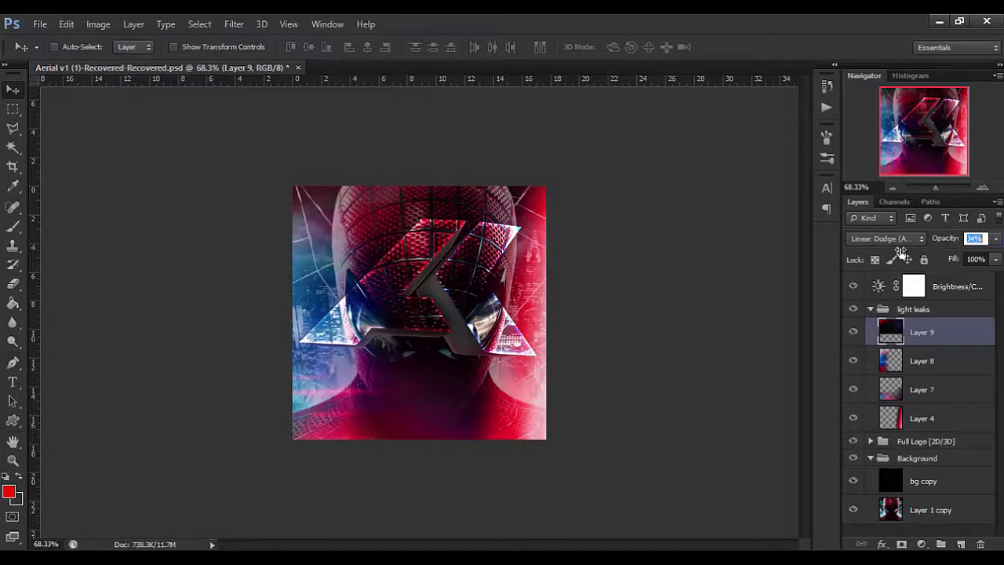
scroll(430, 315, "up", 2)
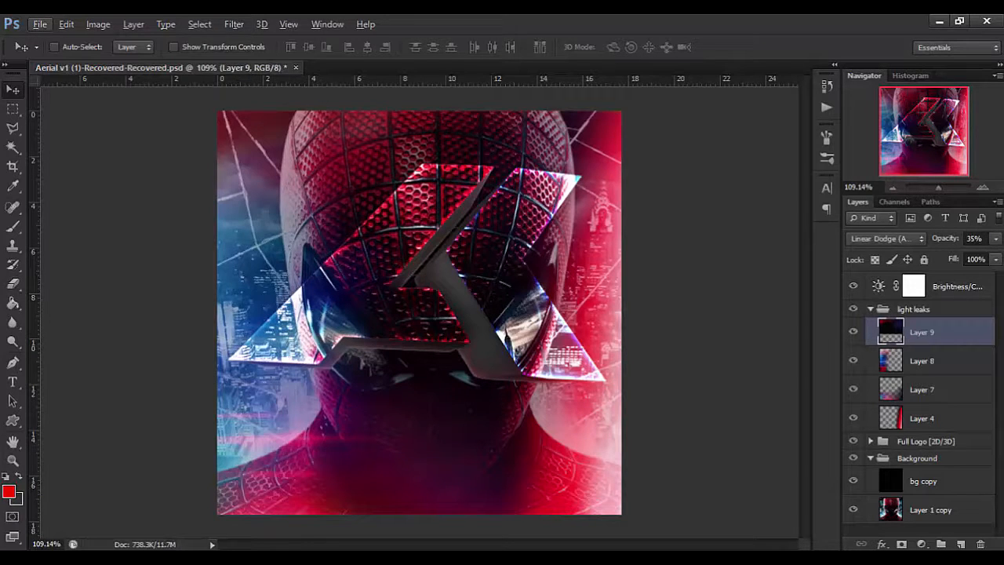
key("alt+Tab")
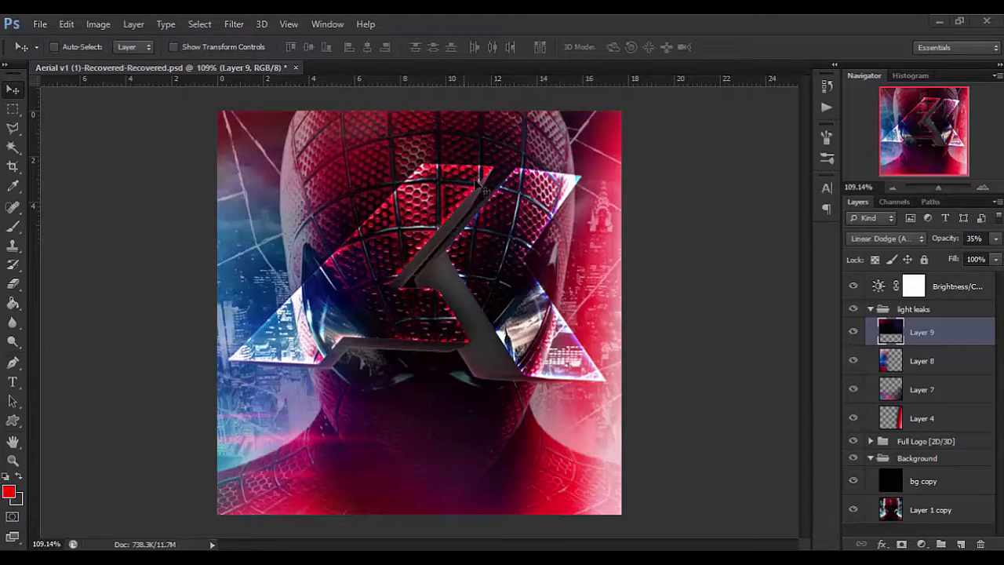
Paste the blue lens flare as a new layer, scale it to 65% and place its core in the canvas's left part.
key("ctrl+shift+alt+n")
key("ctrl+v")
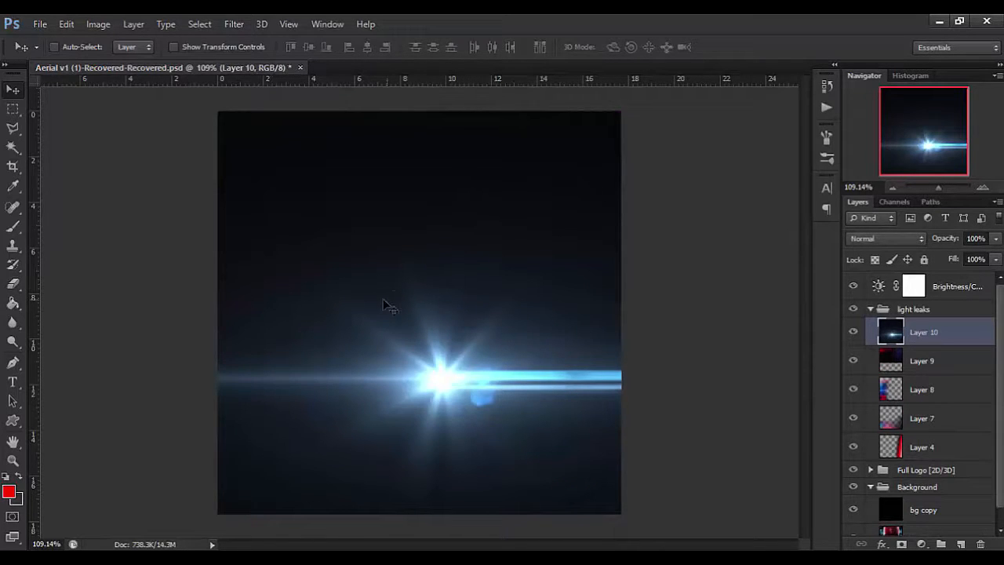
key("ctrl+t")
left_click_drag(726, 404, 514, 274)
left_click_drag(301, 95, 283, 118)
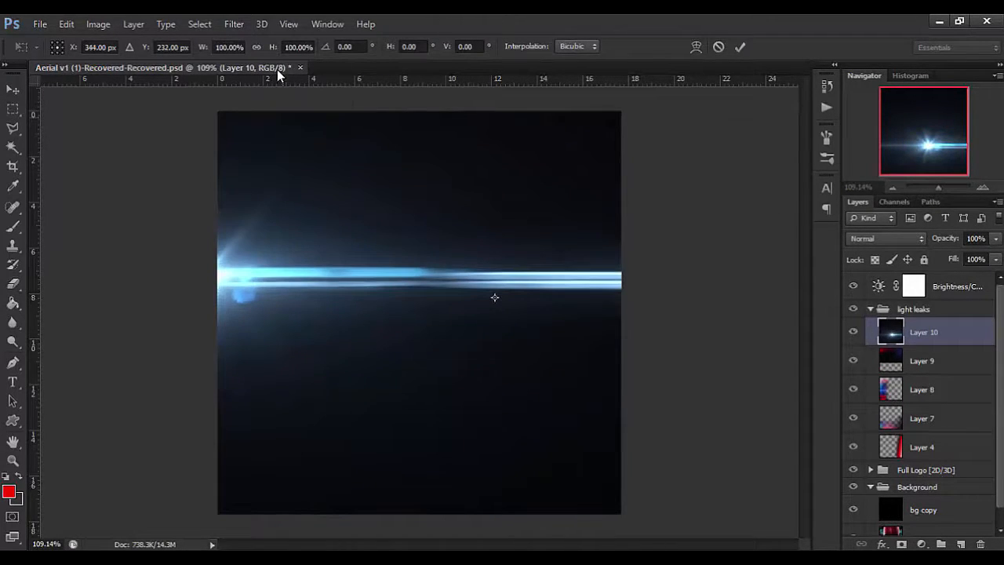
left_click_drag(273, 50, 249, 55)
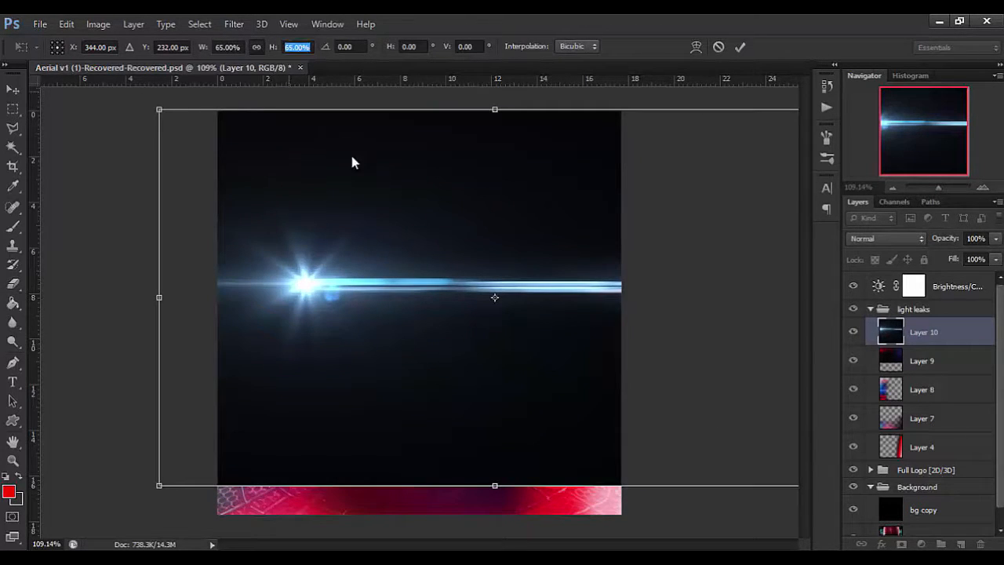
key("Return")
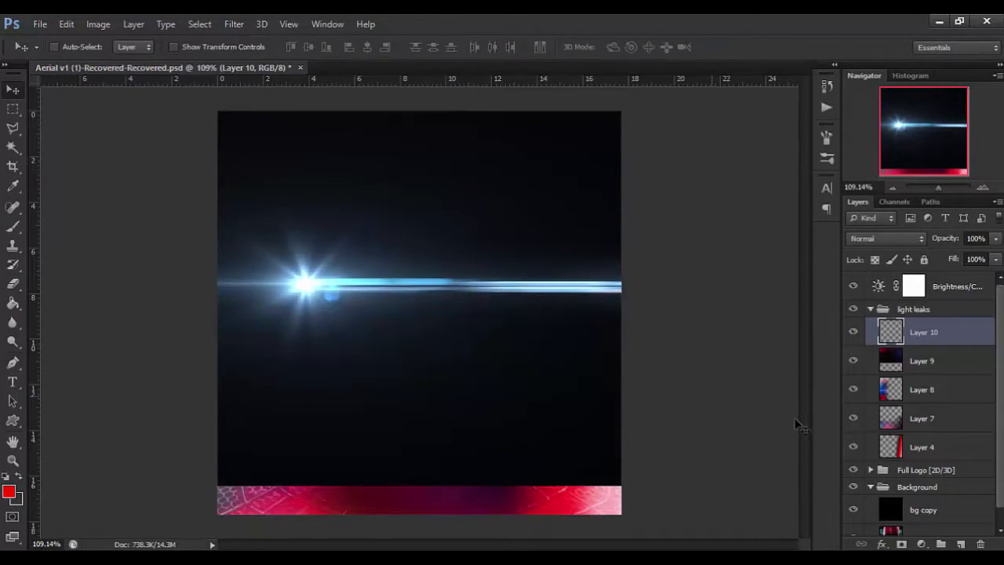
Raise the saturation of Layer 10's blue flare to +47.
key("i")
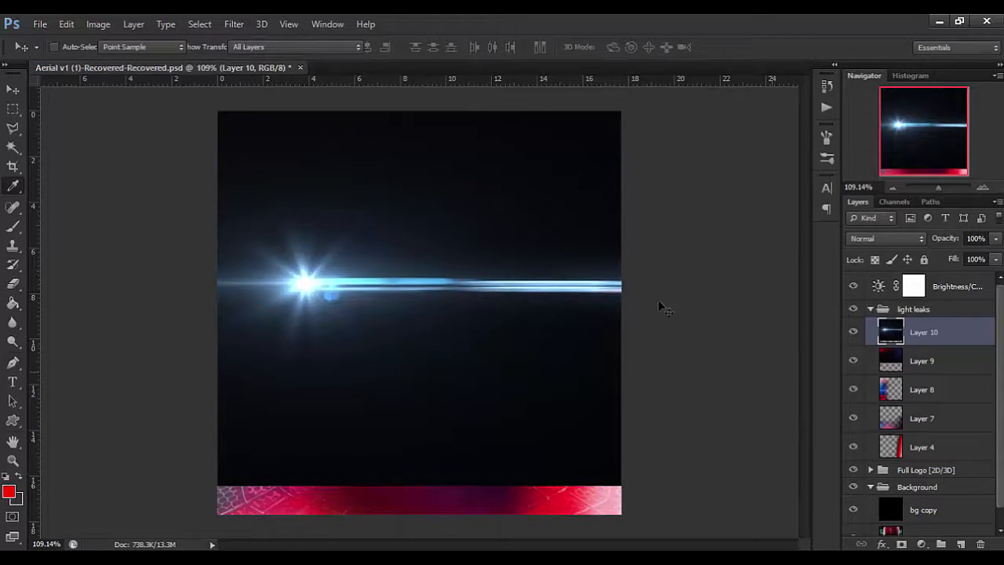
key("ctrl+u")
left_click_drag(555, 549, 558, 547)
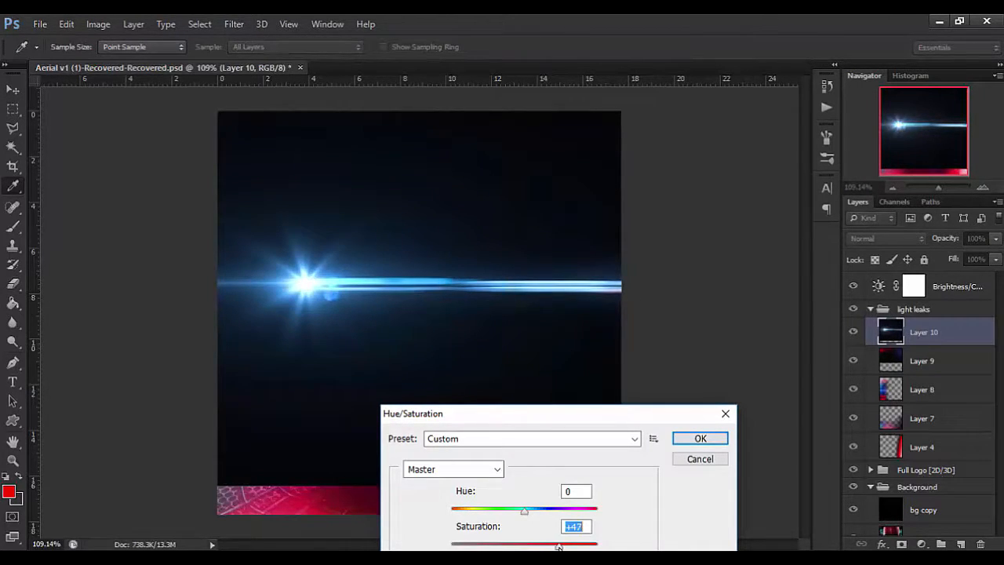
left_click(699, 438)
Scale Layer 10's flare down to about 75% and shift it so its core lies beyond the canvas's left edge.
key("v")
key("ctrl+t")
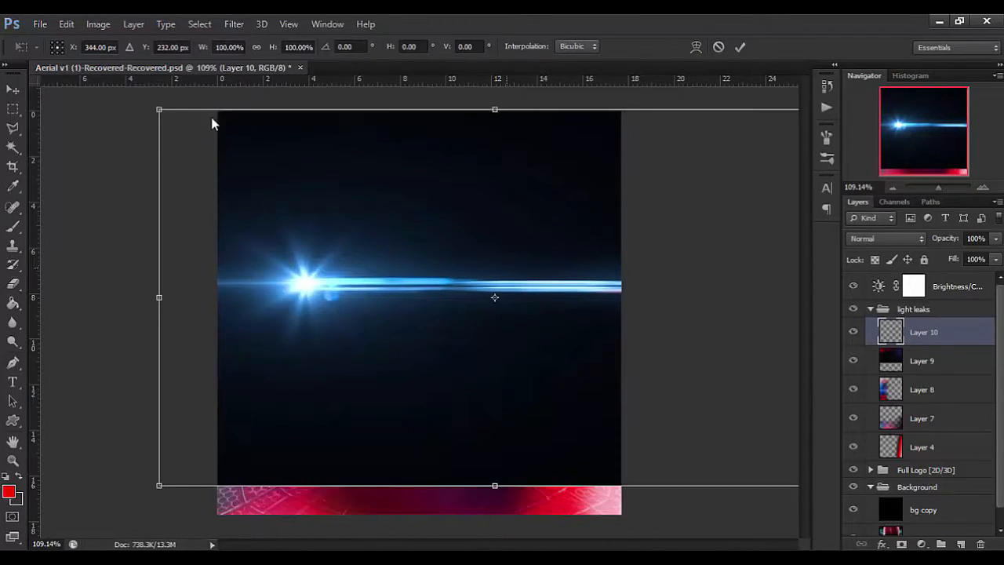
left_click_drag(160, 110, 173, 117)
left_click_drag(490, 244, 315, 222)
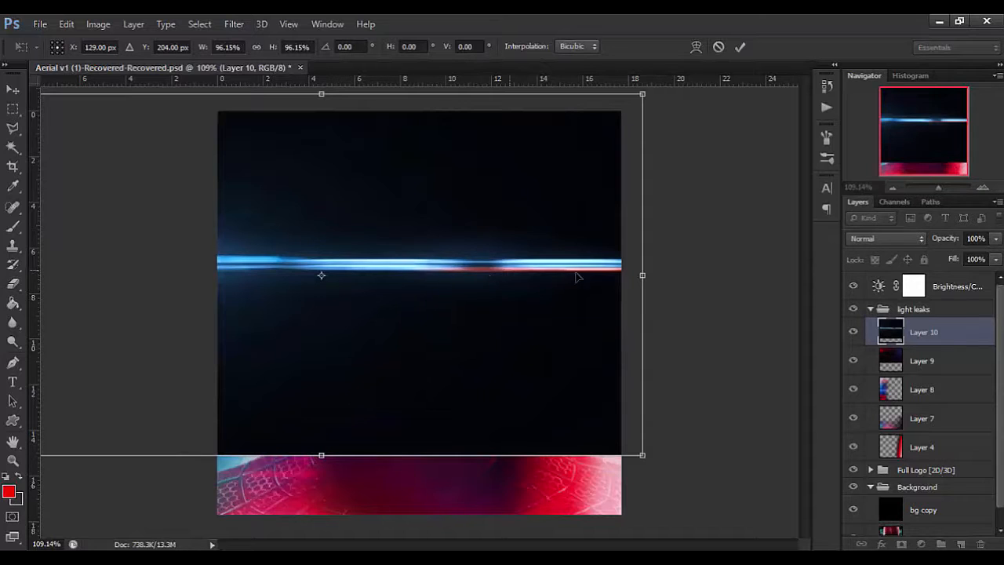
left_click_drag(558, 249, 625, 278)
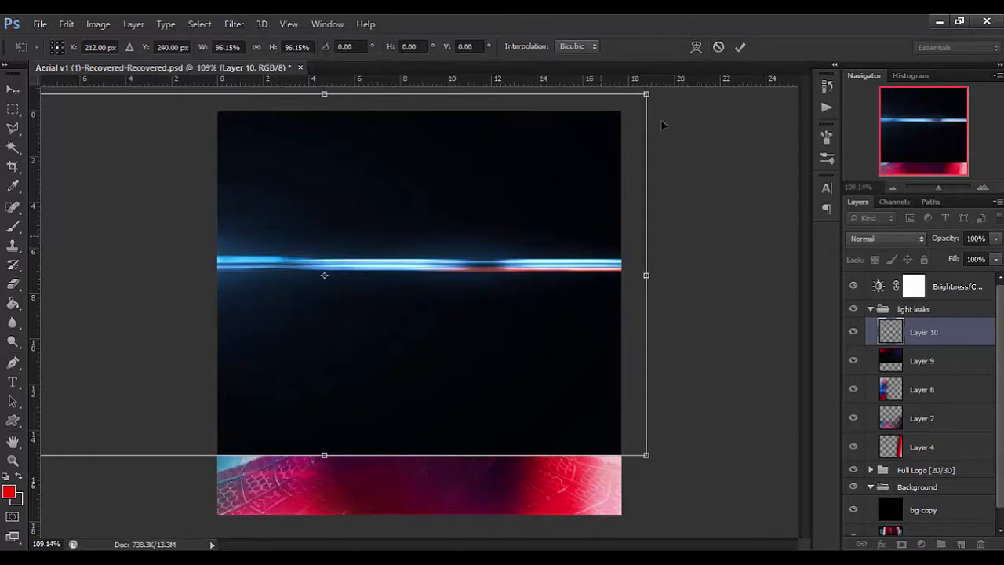
left_click_drag(614, 165, 567, 203)
key("Return")
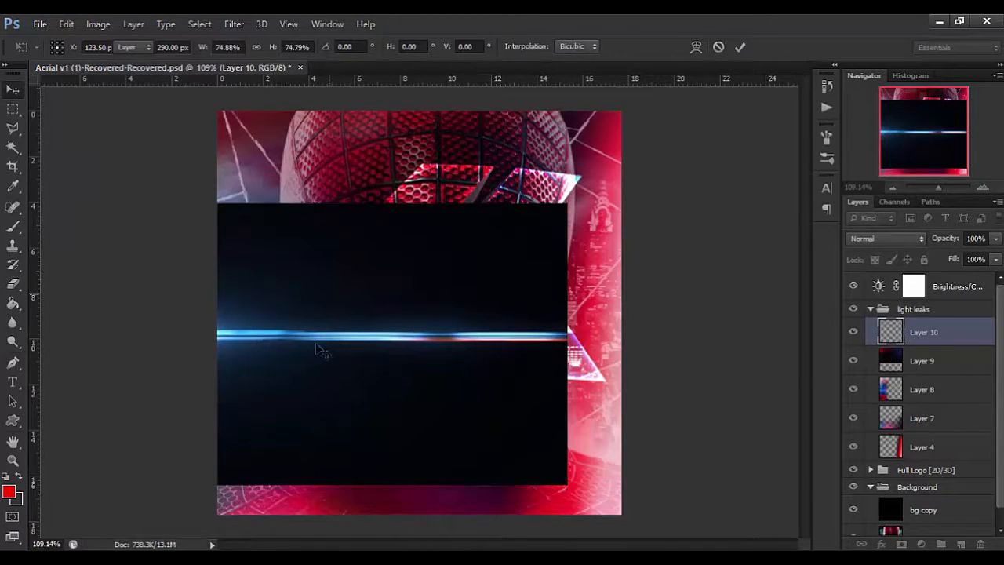
Move Layer 10's blue flare up and slightly right so its streak crosses the logo above the eyes.
left_click_drag(344, 215, 495, 32)
key("alt+Tab")
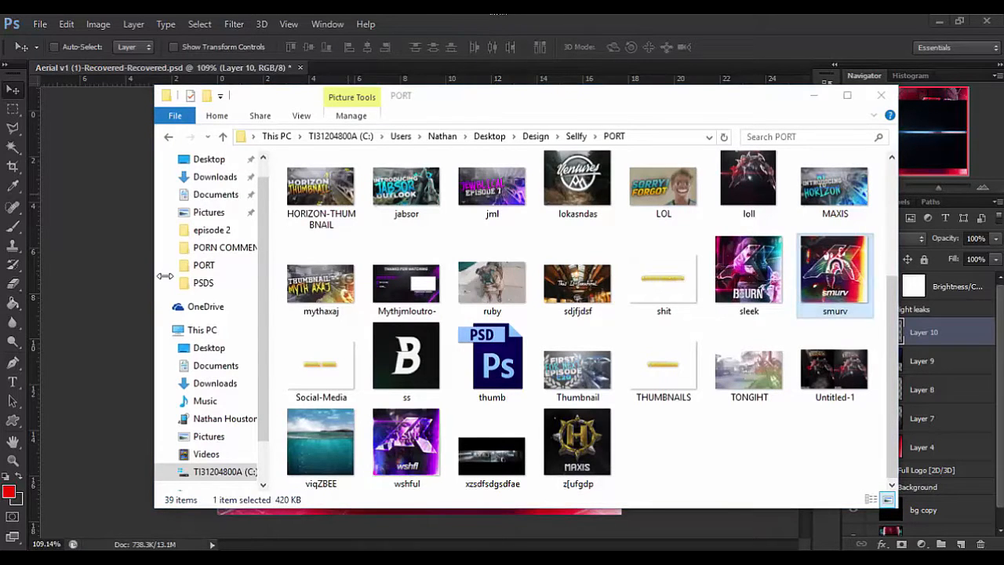
left_click(143, 285)
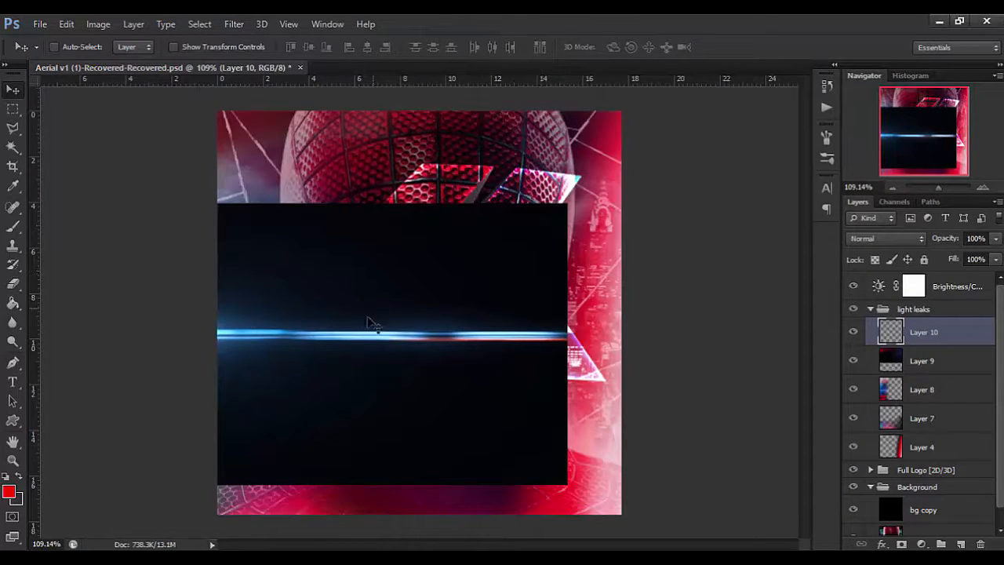
mouse_move(366, 332)
left_mouse_down()
mouse_move(434, 236)
mouse_move(387, 260)
left_mouse_up()
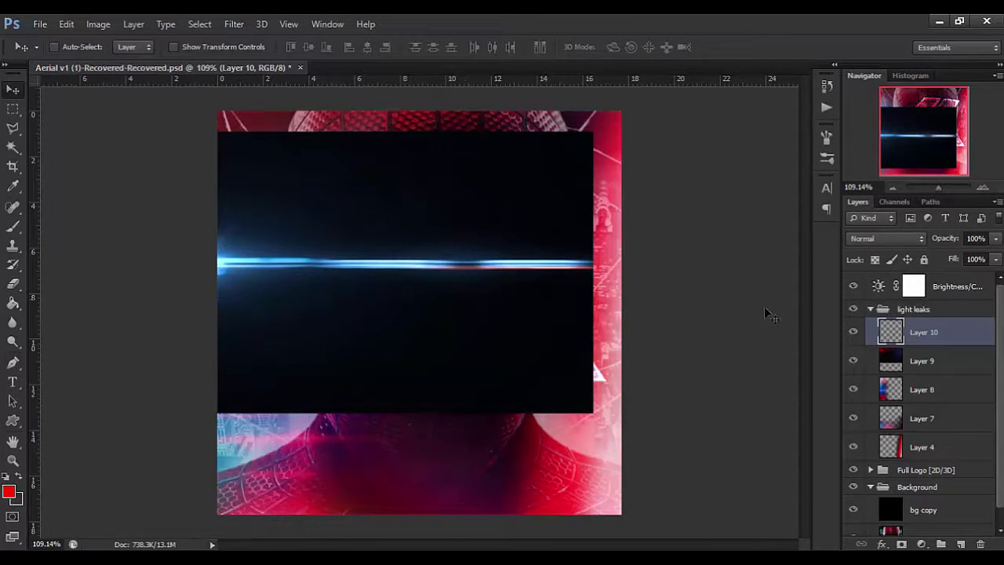
Set Layer 10's blend mode to Screen.
left_click(871, 218)
left_click(912, 238)
left_click(912, 238)
left_click(880, 133)
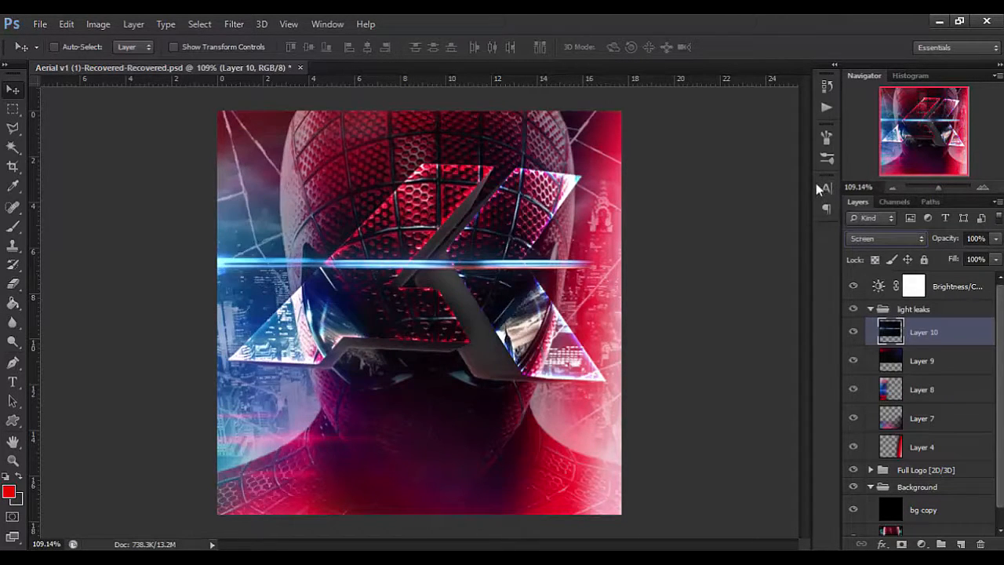
Try Linear Dodge (Add) and neighbouring blend modes on Layer 10, then return it to Screen.
left_click(895, 235)
left_click(900, 163)
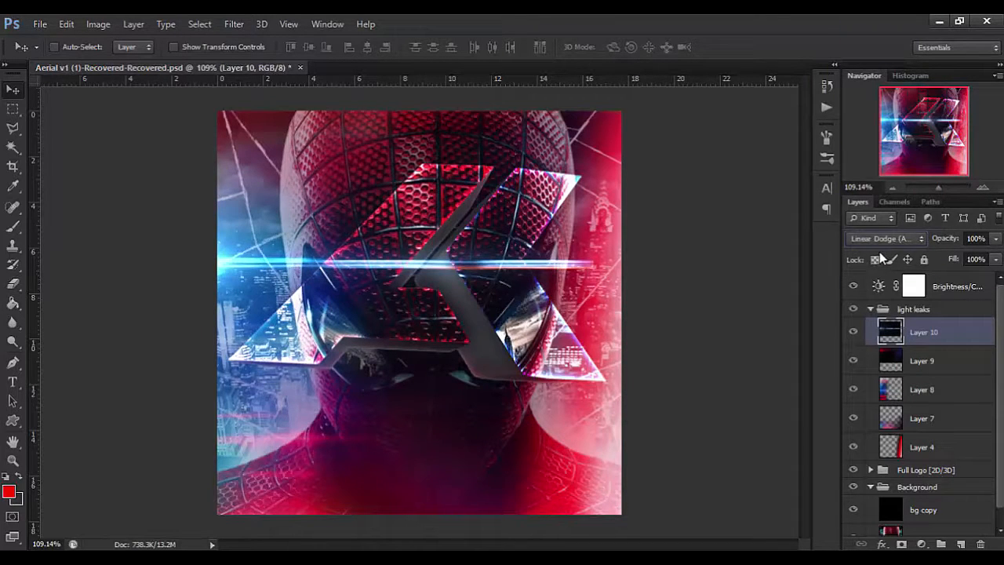
scroll(880, 244, "up", 1)
scroll(880, 243, "up", 1)
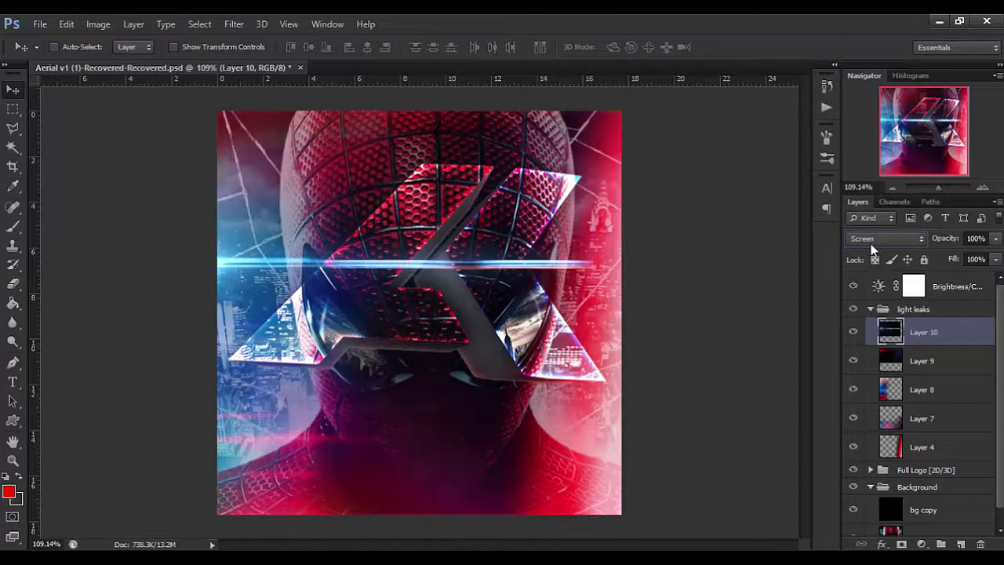
key("Up")
key("Up")
key("Up")
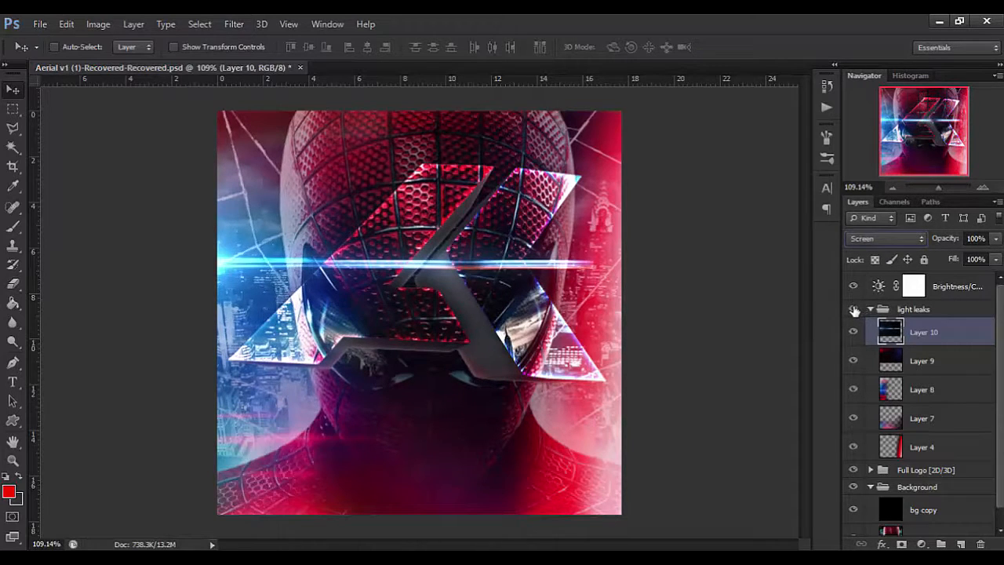
key("Down")
key("Up")
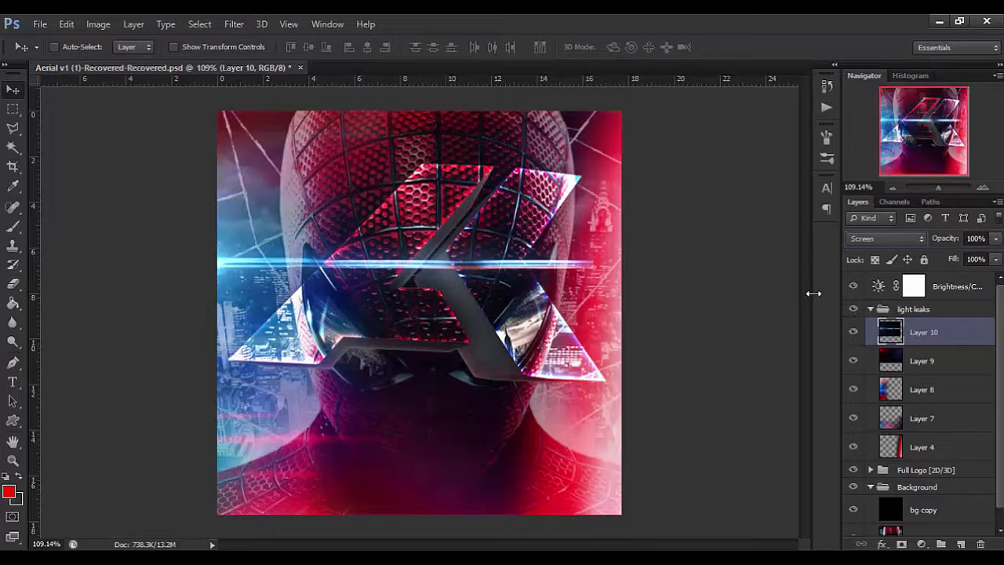
Move Layer 10's blue streak up so that it runs along the logo's upper edge.
left_click_drag(453, 265, 457, 195)
left_click_drag(355, 208, 365, 184)
left_click(12, 283)
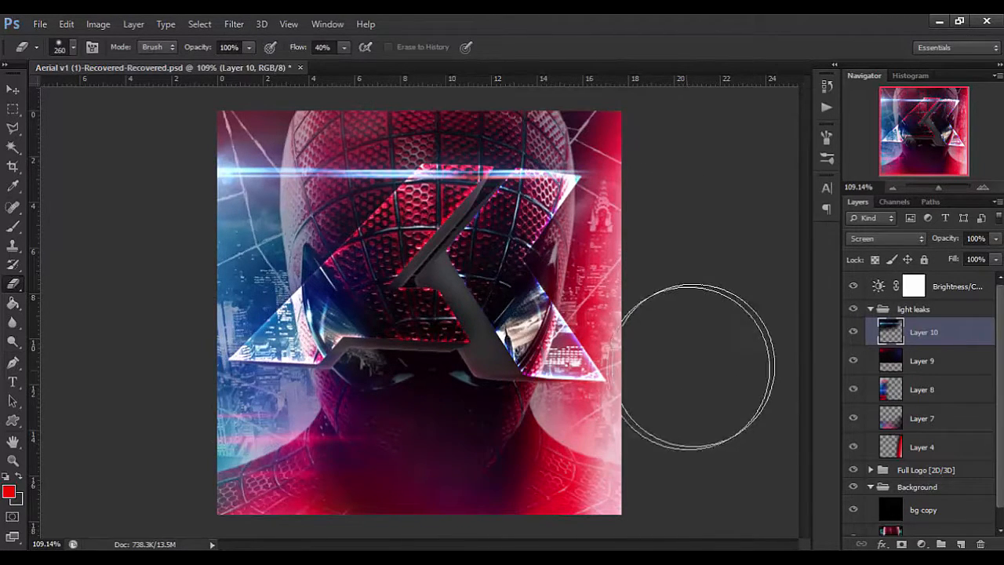
key("v")
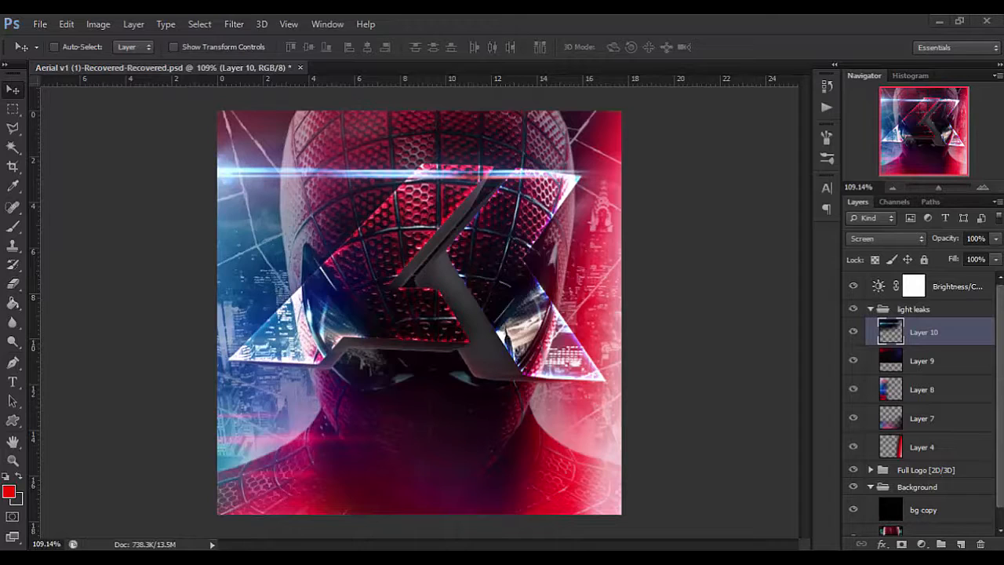
left_click(563, 303)
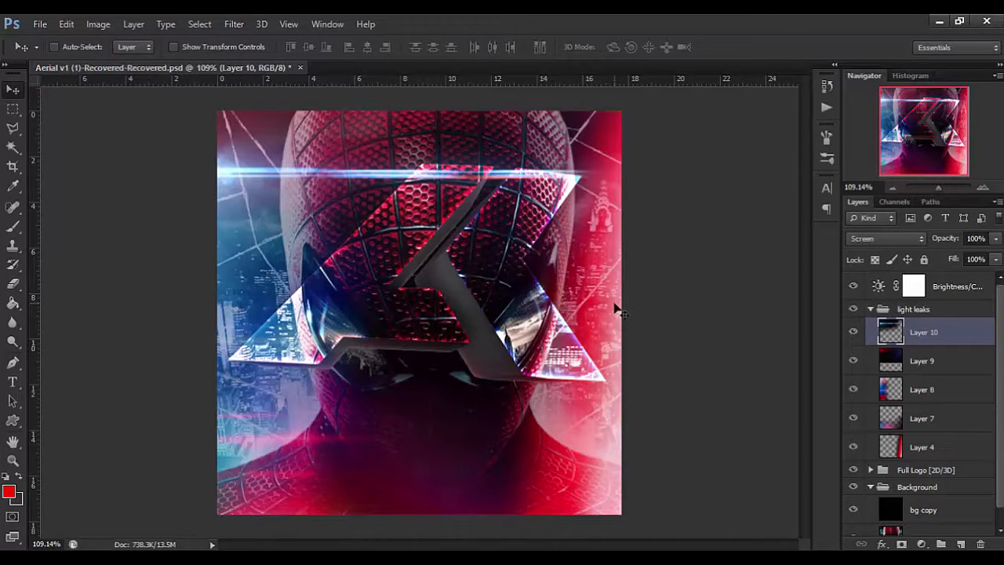
Paste the purple lens flare as a new layer and flip it horizontally.
key("ctrl+v")
key("ctrl+t")
right_click(502, 284)
left_click(618, 499)
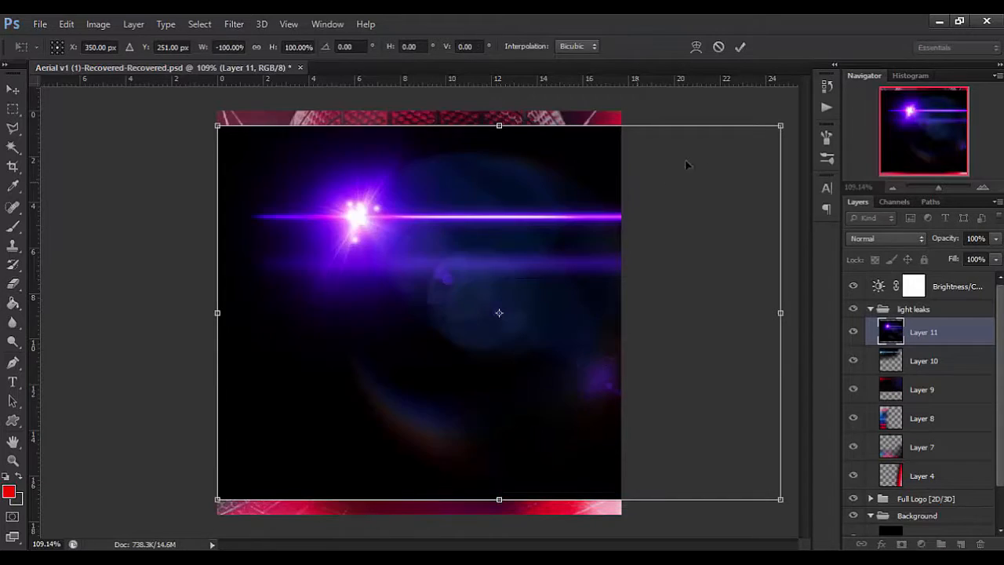
Scale the purple flare down to about 90% and move its bright core to the canvas's right edge.
left_click_drag(718, 155, 697, 180)
key("Return")
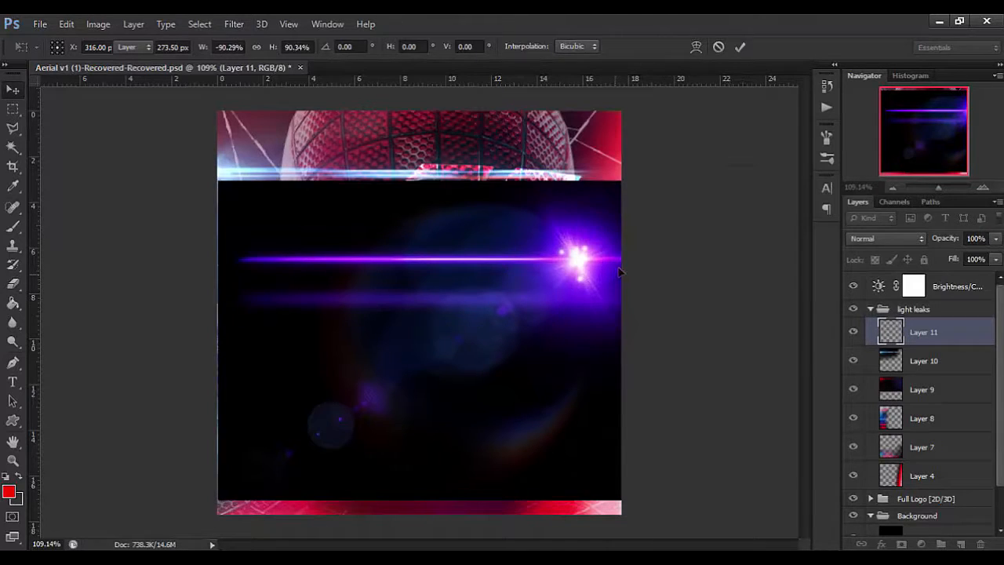
left_click_drag(560, 262, 633, 259)
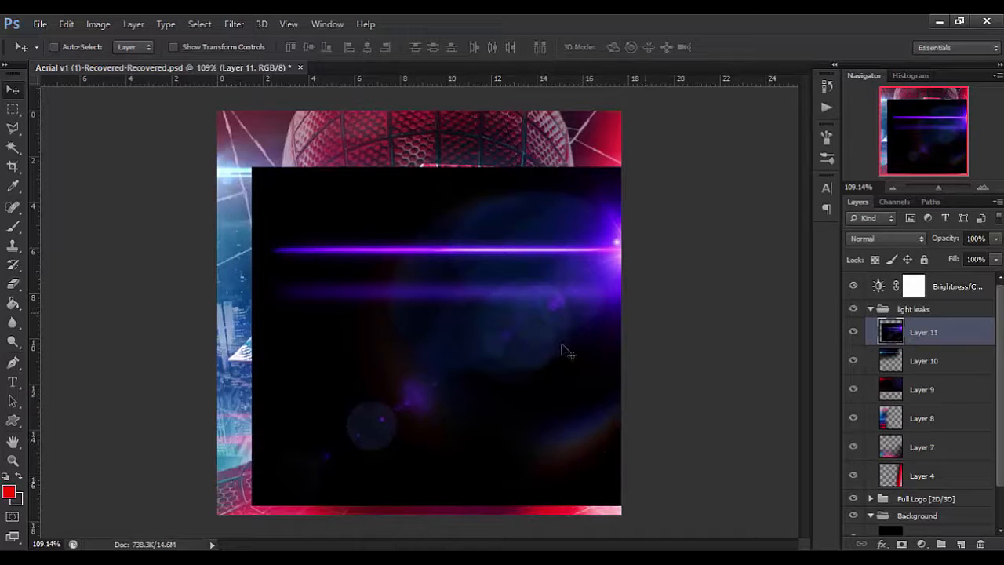
Add a new layer above Layer 11, clip it to the purple flare and fill it with the red foreground colour.
left_click(962, 544)
right_click(960, 338)
left_click(730, 252)
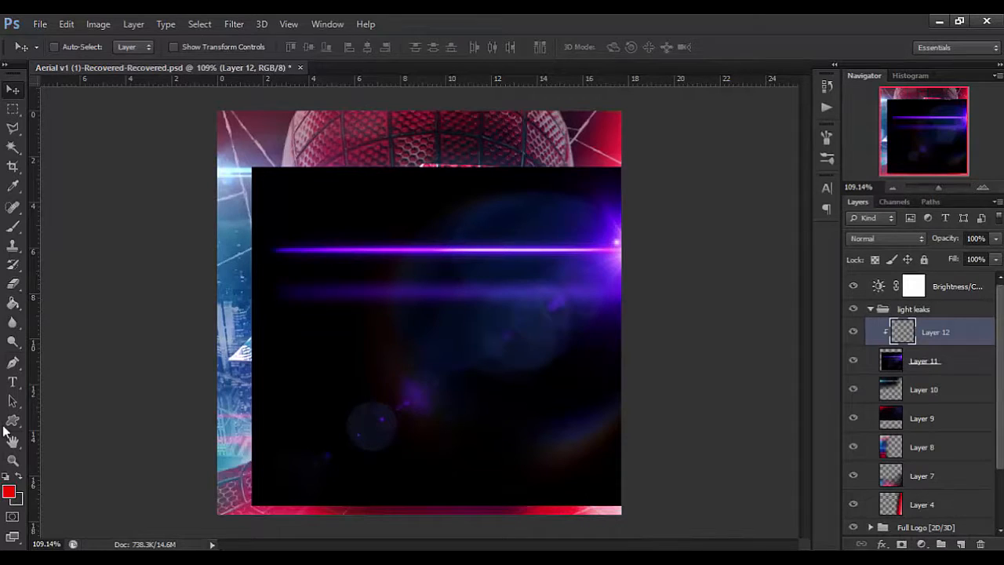
left_click(12, 307)
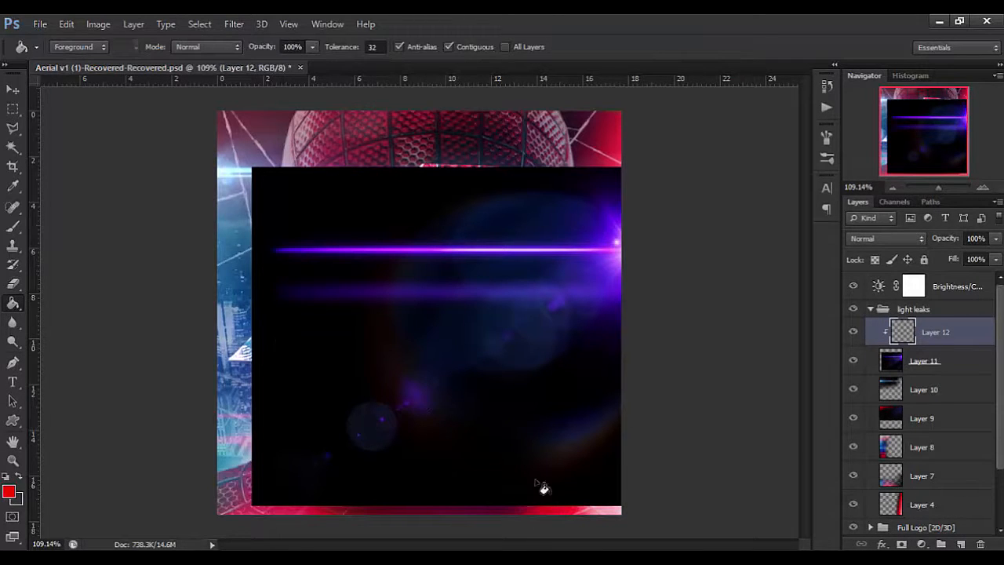
left_click(593, 361)
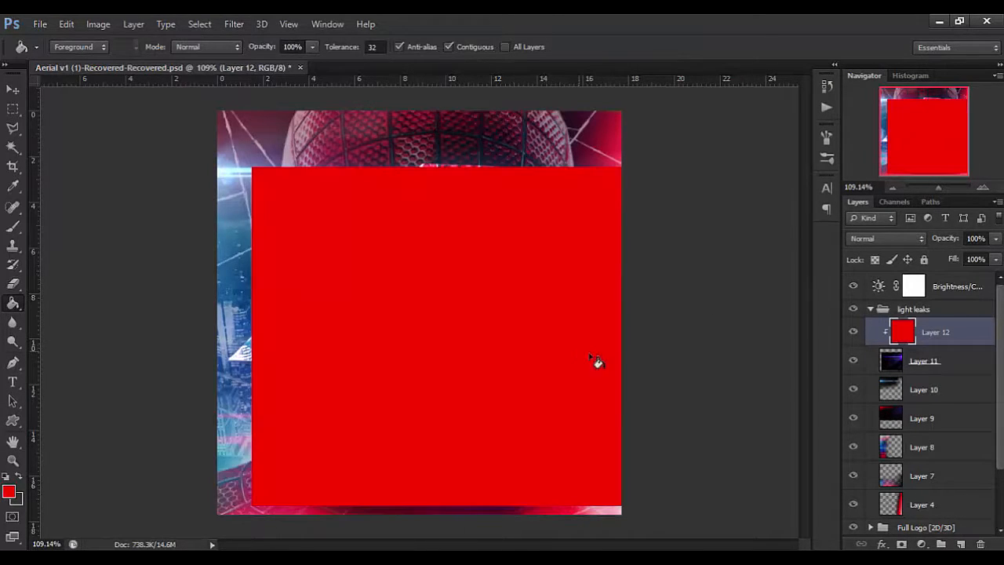
Set the clipped red layer's blend mode to Hue to turn the purple flare red.
left_click(908, 238)
left_click(882, 376)
key("Up")
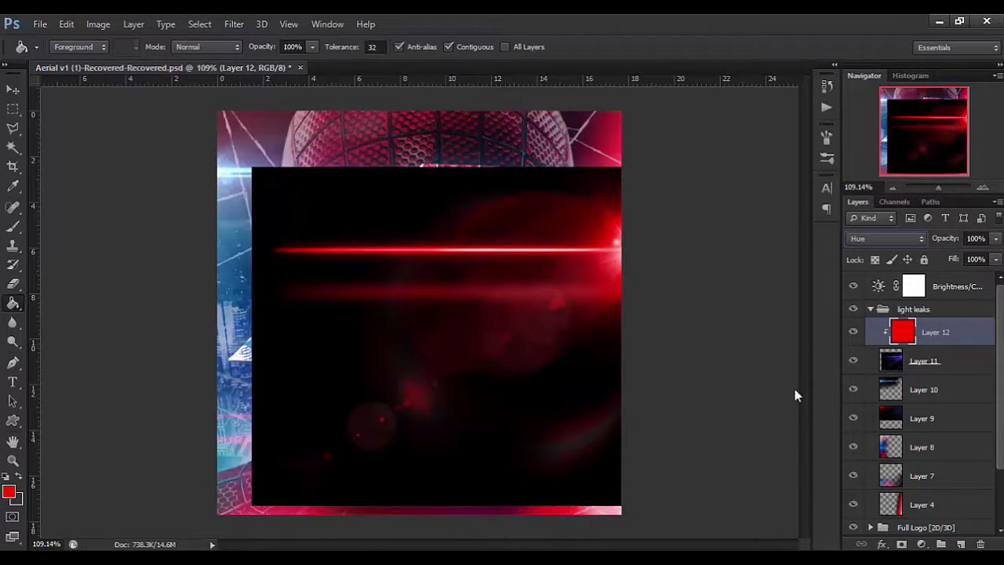
Erase patches of the clipped red layer with a soft, resized eraser to bring back blue around the flare's centre and lower arc.
key("e")
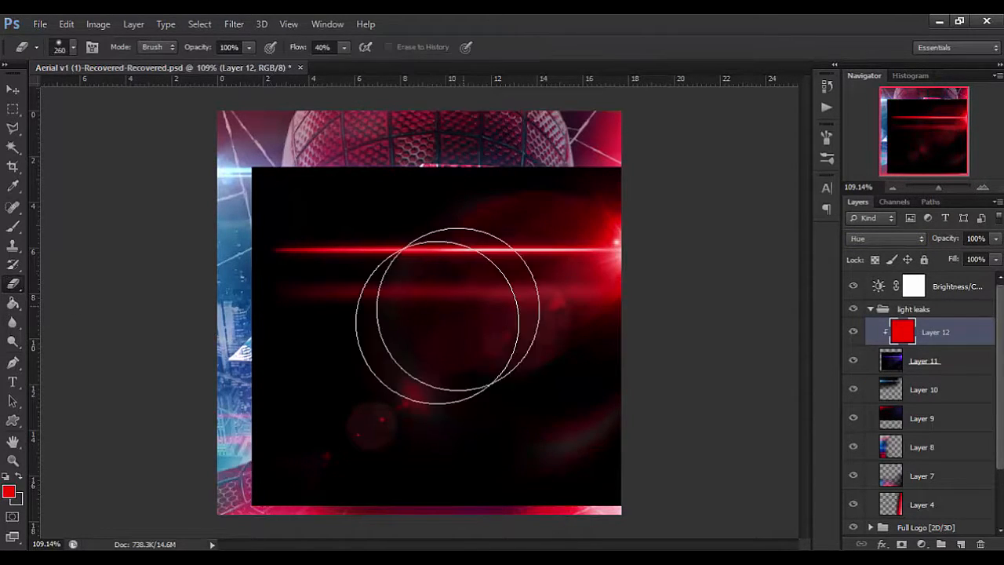
left_click_drag(394, 323, 336, 304)
mouse_move(435, 265)
left_mouse_down()
mouse_move(396, 268)
mouse_move(368, 297)
left_mouse_up()
scroll(414, 304, "up", 5)
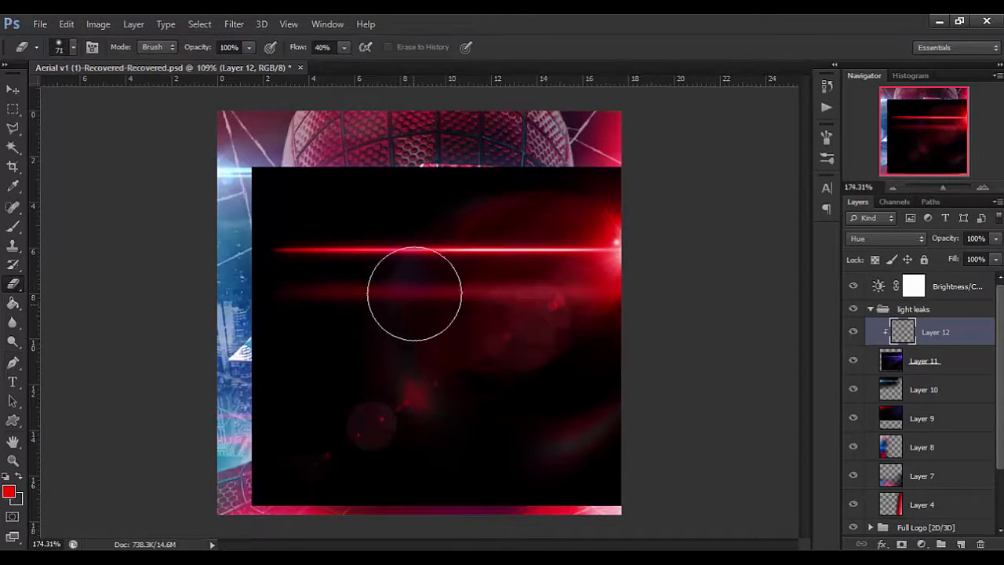
mouse_move(412, 270)
left_mouse_down()
mouse_move(361, 256)
mouse_move(390, 272)
mouse_move(337, 227)
left_mouse_up()
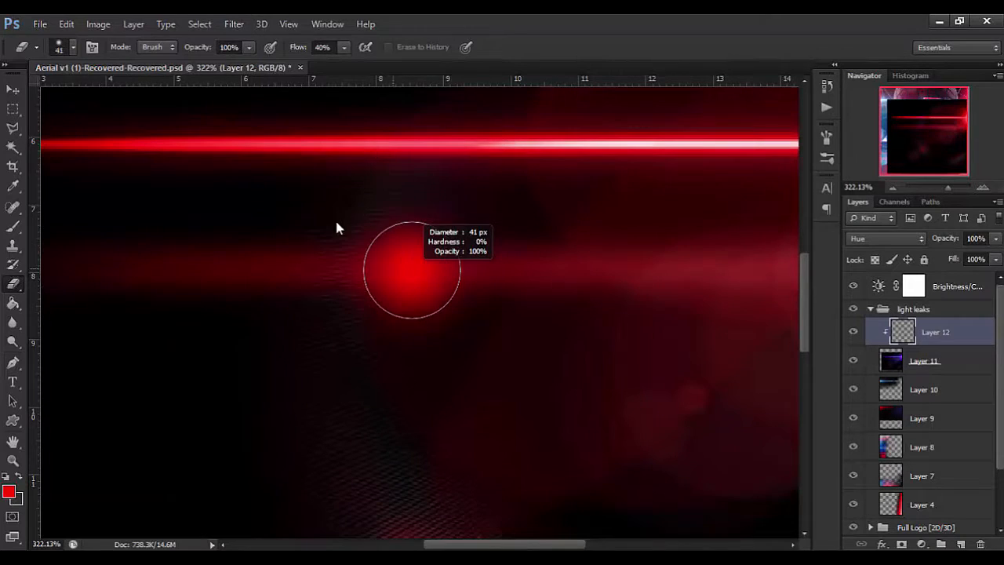
scroll(408, 306, "down", 3)
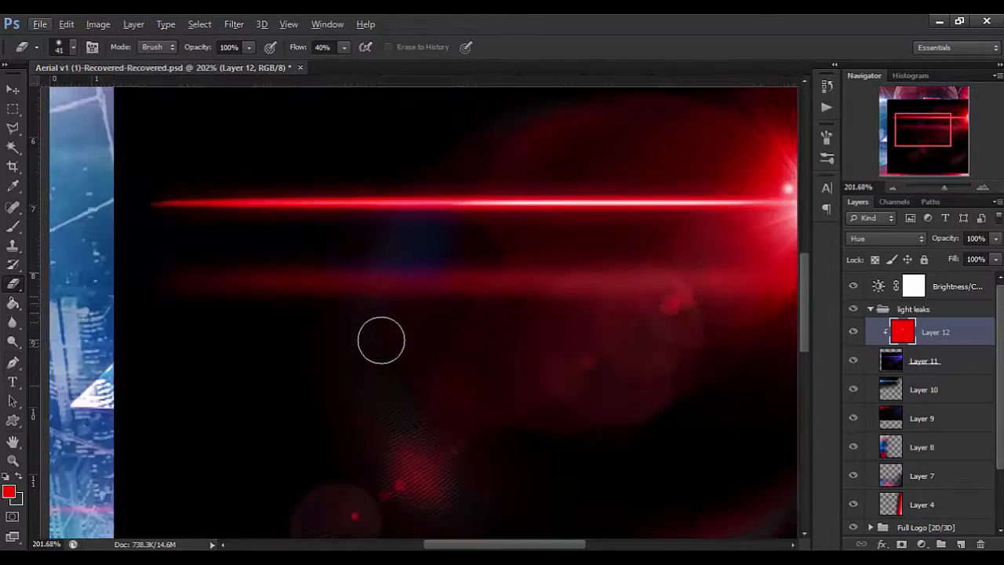
left_click_drag(374, 359, 417, 361)
scroll(388, 347, "down", 2)
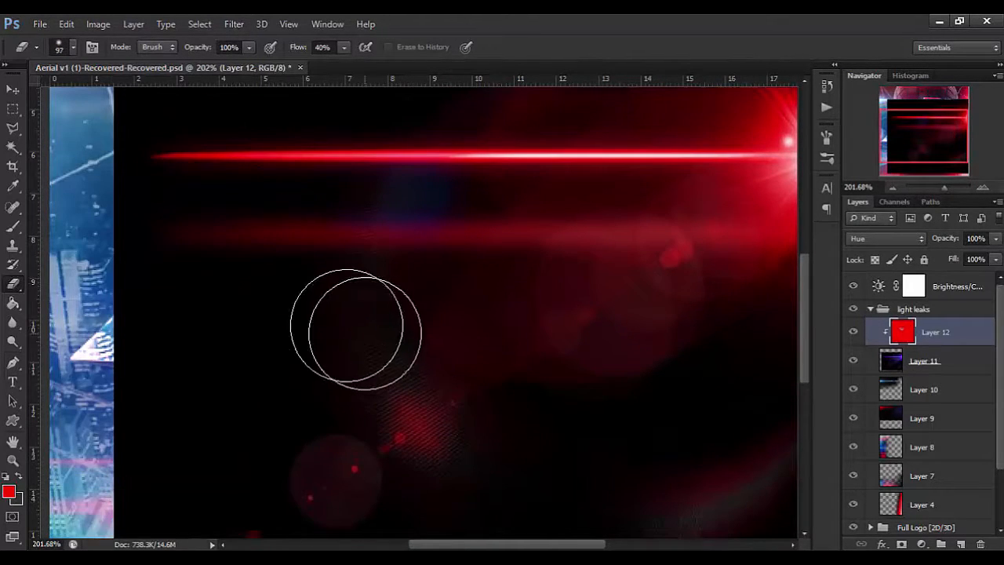
scroll(563, 465, "down", 2)
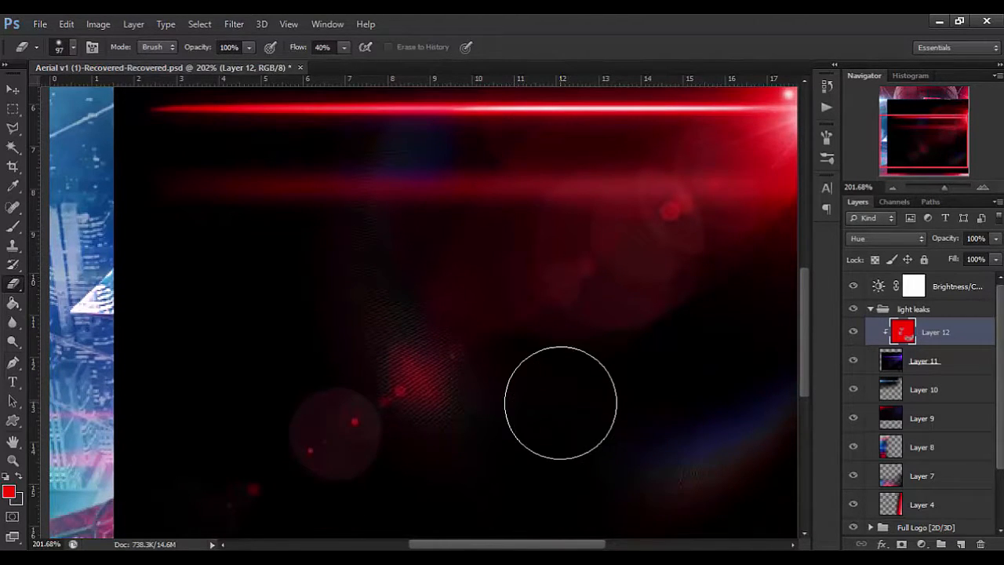
scroll(596, 382, "down", 6)
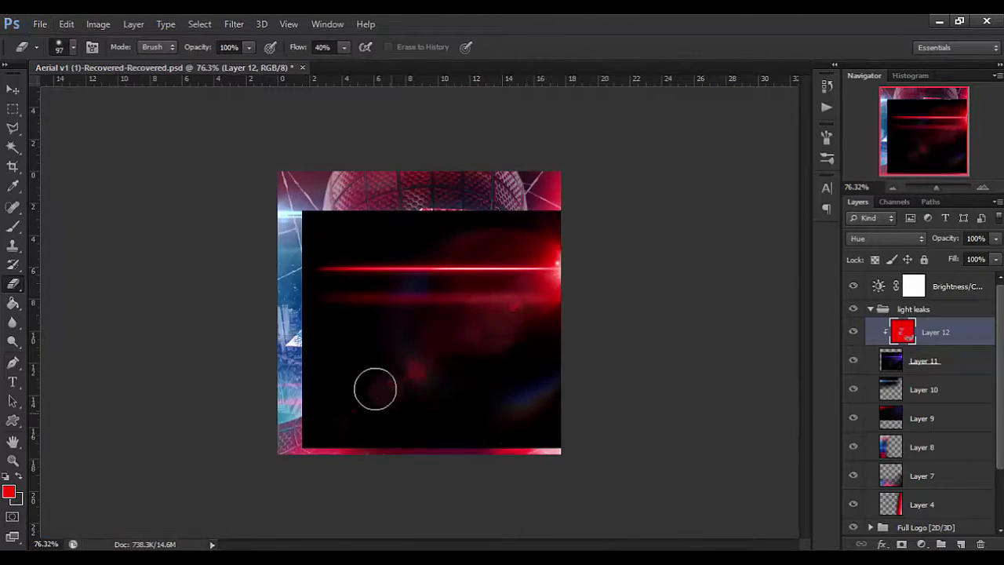
Merge the clipped red layer down into the flare layer and set its blend mode to Screen.
key("v")
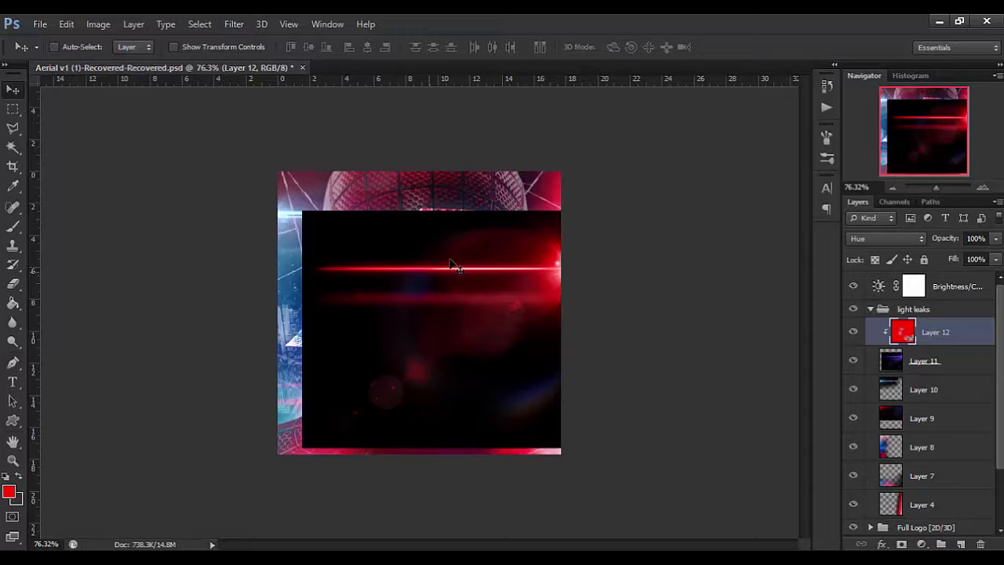
key("ctrl+e")
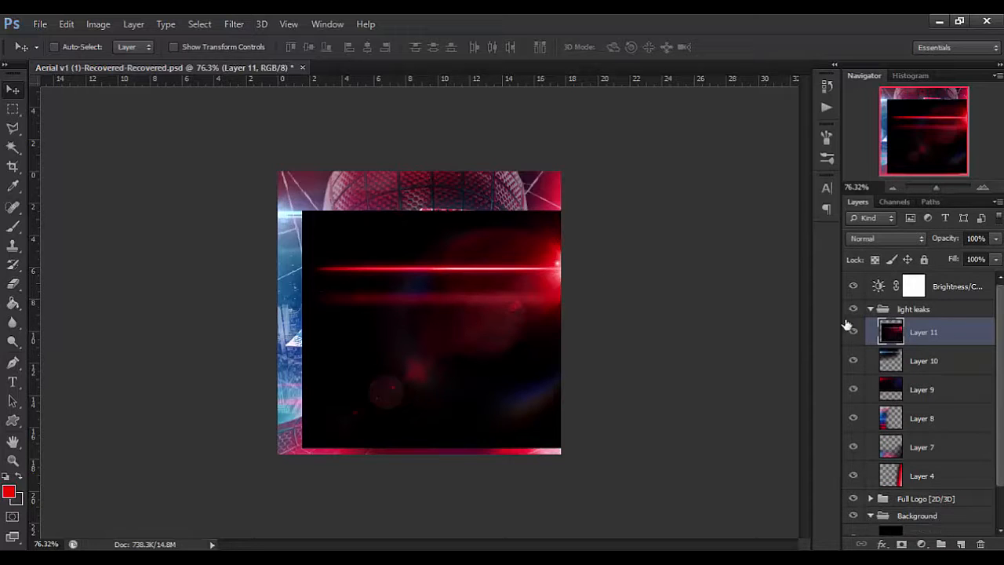
left_click(867, 239)
left_click(882, 139)
key("Down")
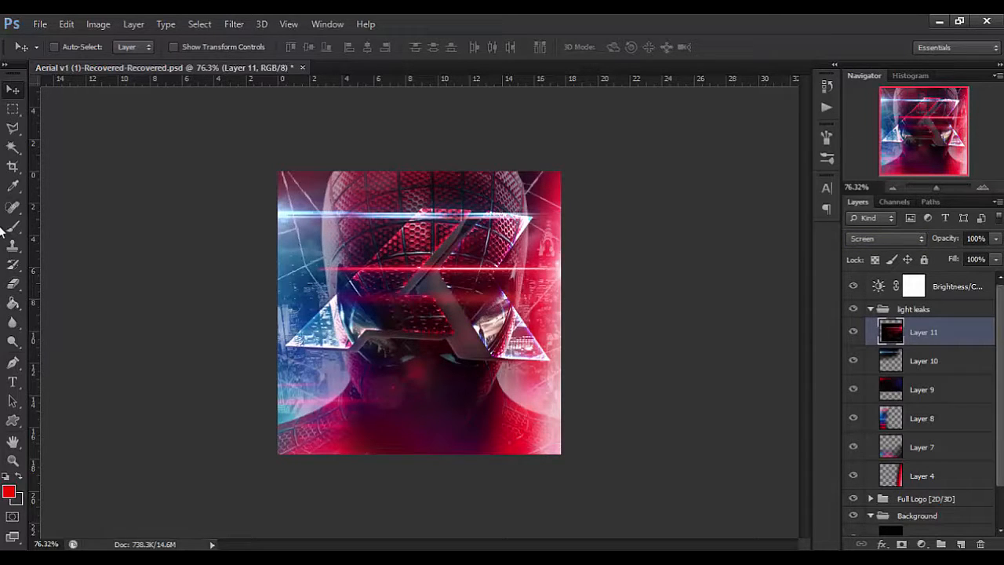
Move the red flare down so its bright streak runs across the bottom bar of the triangular logo.
left_click(12, 283)
scroll(378, 410, "up", 2)
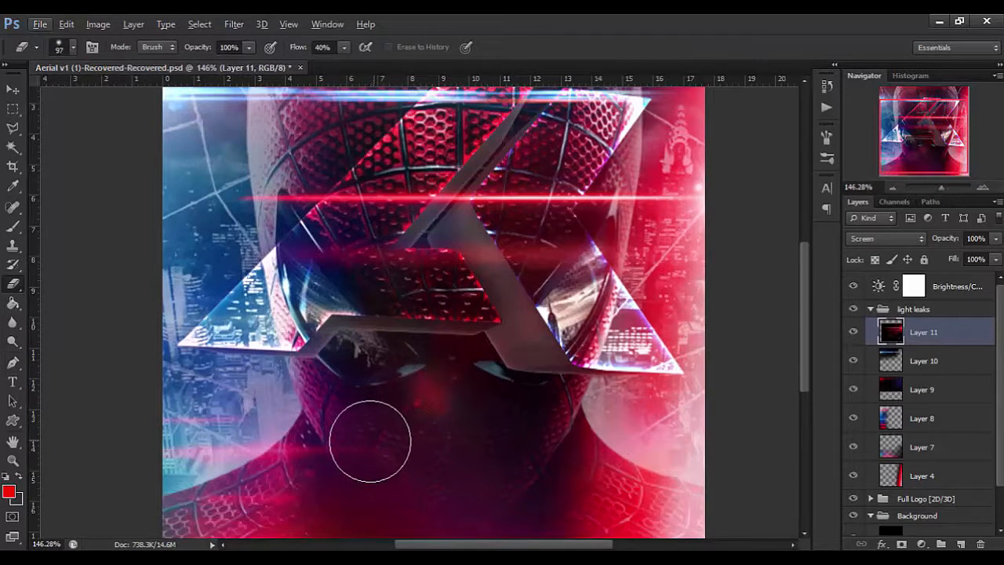
key("v")
scroll(437, 389, "down", 2)
key("alt")
key("v")
left_click(589, 262)
mouse_move(591, 291)
left_mouse_down()
mouse_move(596, 375)
mouse_move(591, 337)
mouse_move(581, 343)
left_mouse_up()
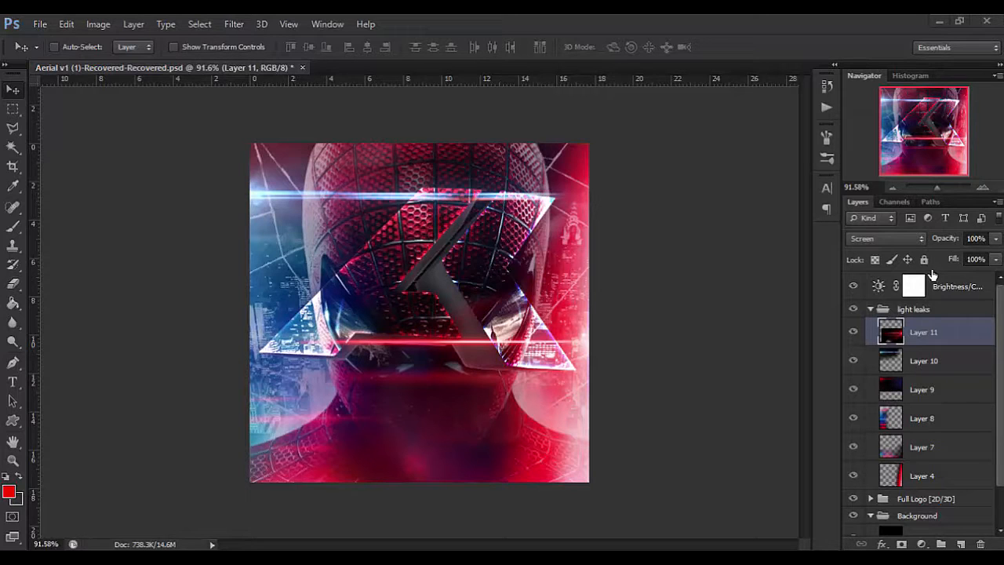
Paste the rainbow bokeh image onto a new layer, scale it to about 62% and move it to the canvas's upper left.
left_click(594, 315)
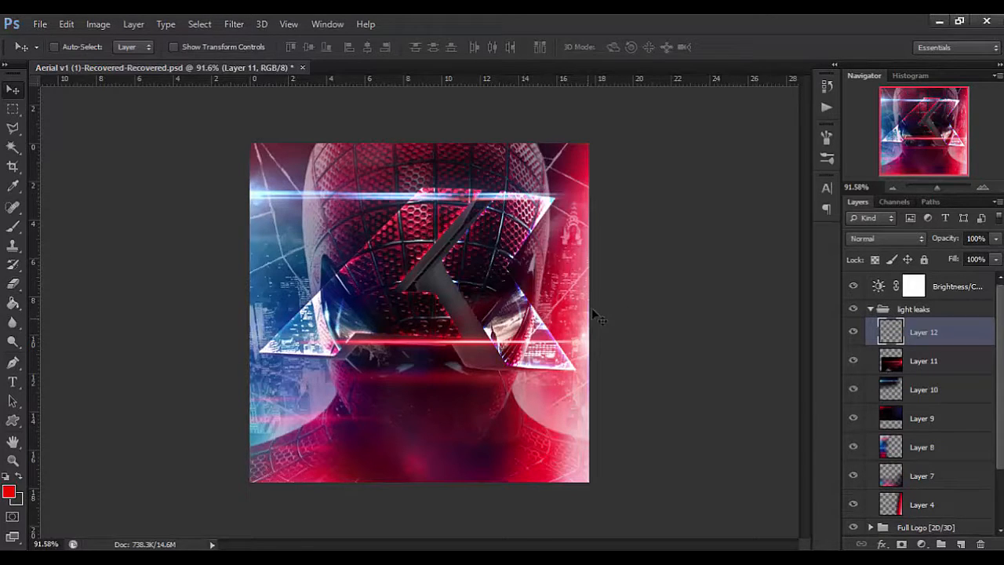
key("ctrl+v")
key("ctrl+t")
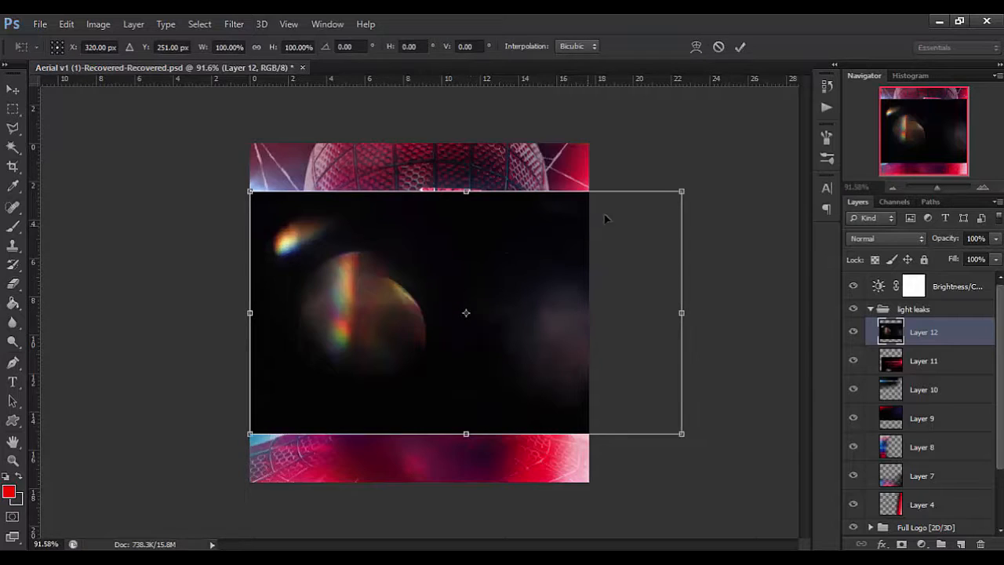
left_click_drag(685, 188, 646, 224)
left_click_drag(681, 203, 585, 263)
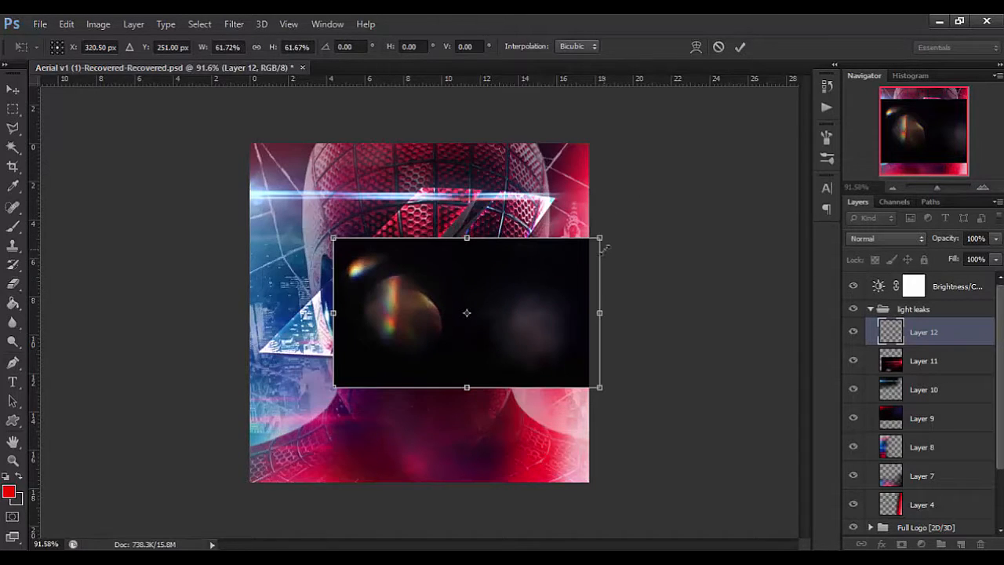
key("Return")
left_click_drag(458, 348, 385, 271)
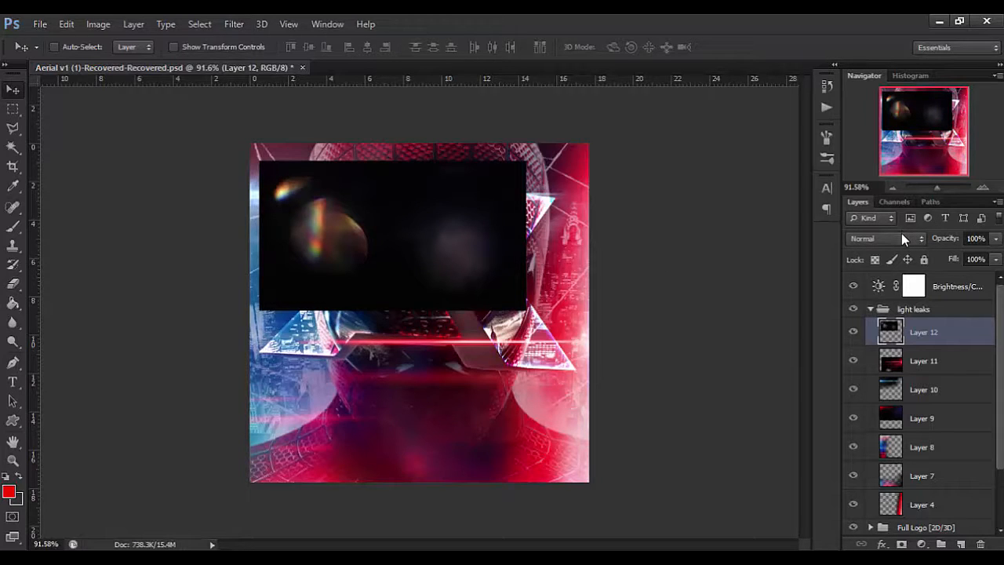
Duplicate the bokeh layer, flip the copy horizontally and vertically, shrink it and place it at the canvas's lower right.
key("ctrl+j")
key("ctrl+t")
right_click(450, 246)
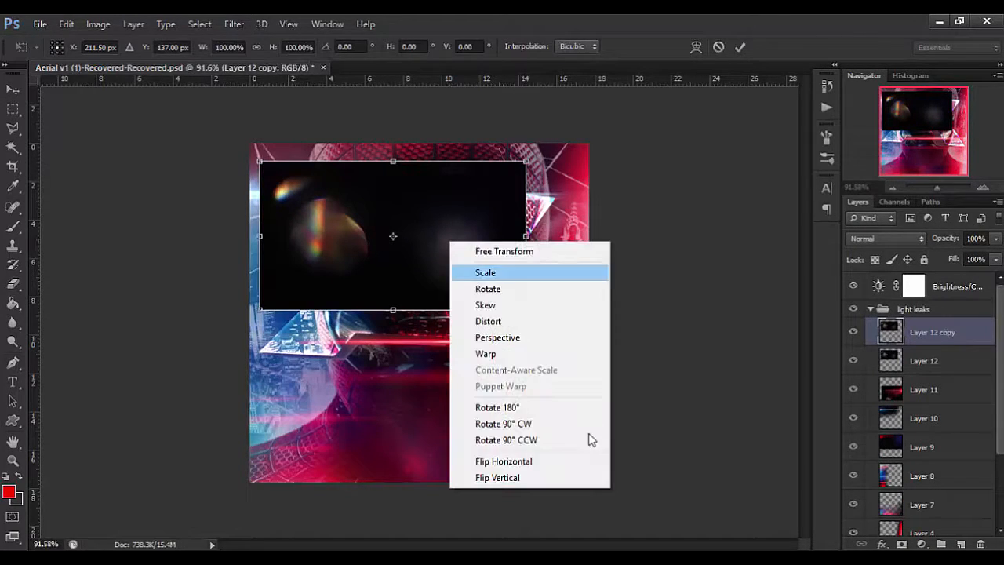
left_click(574, 466)
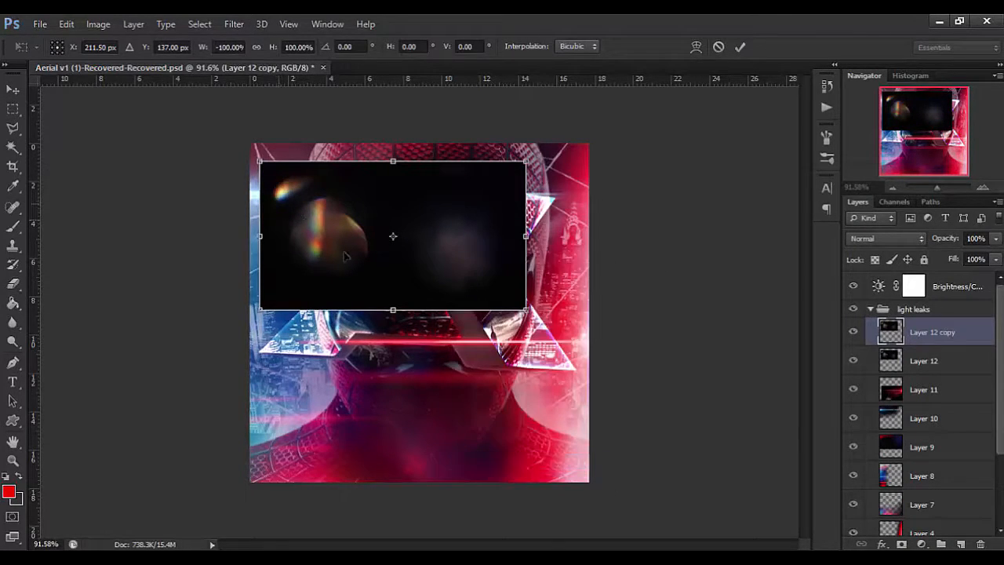
right_click(430, 274)
left_click(518, 509)
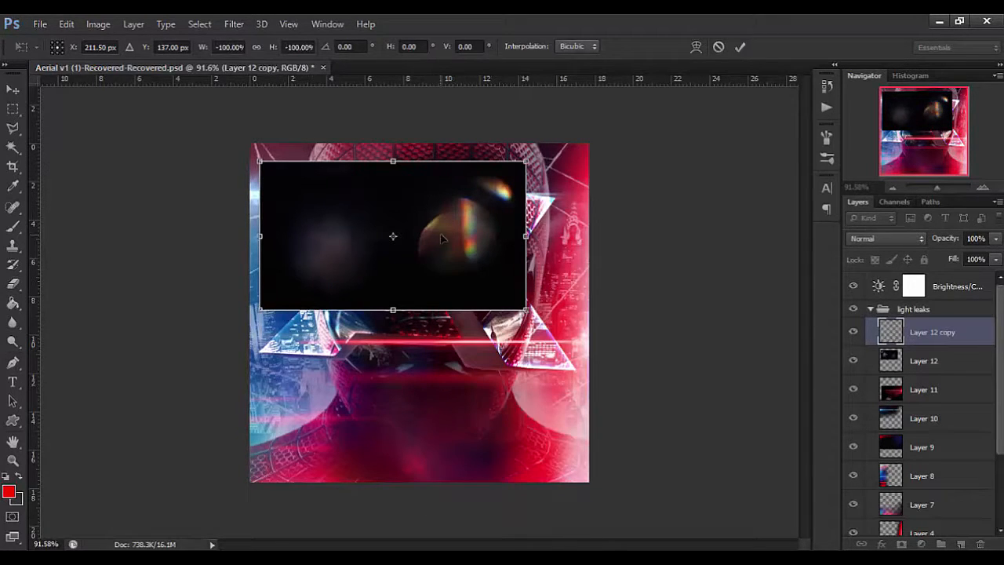
left_click_drag(443, 240, 520, 448)
left_click_drag(571, 387, 570, 389)
key("Return")
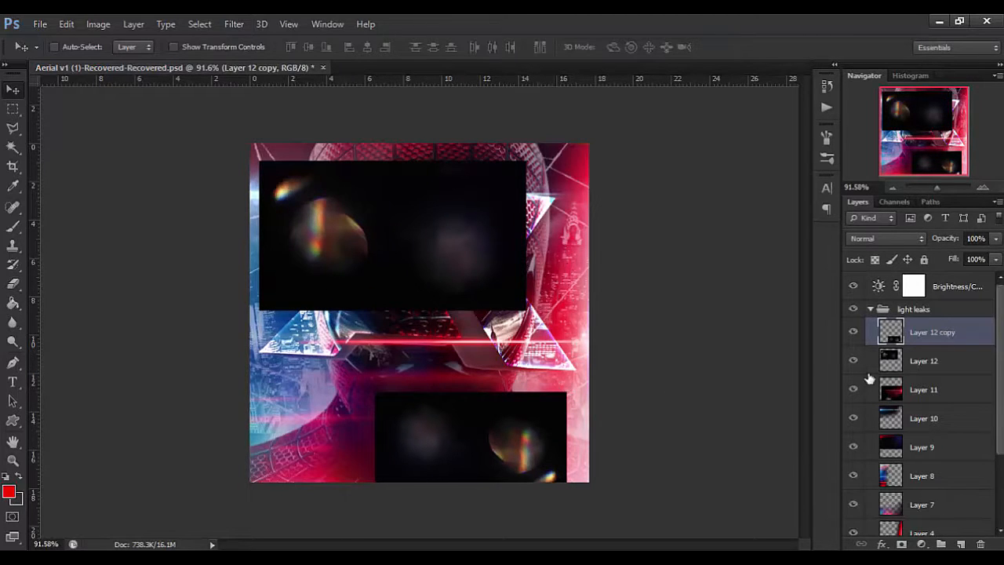
Merge the bokeh copy into Layer 12 and soften the black edges of both images with a 121 px soft eraser.
key("ctrl+e")
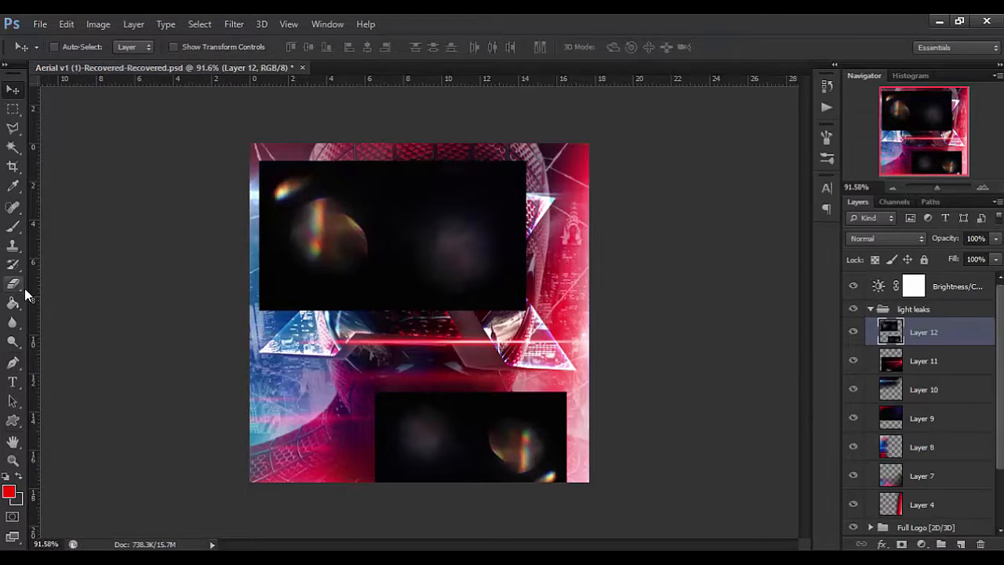
left_click(12, 284)
left_click_drag(332, 312, 336, 312)
mouse_move(256, 316)
left_mouse_down()
mouse_move(222, 241)
mouse_move(227, 274)
mouse_move(215, 249)
left_mouse_up()
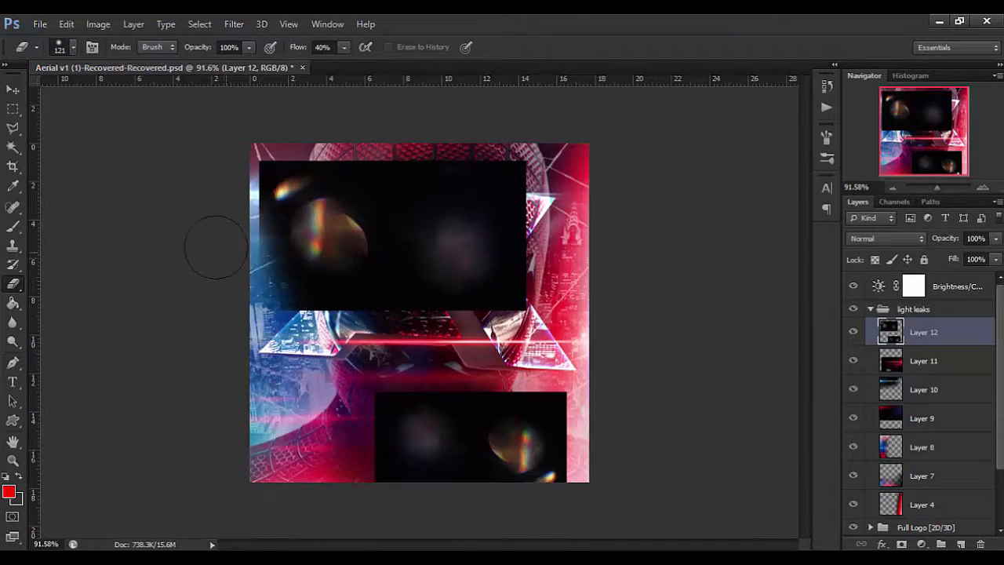
mouse_move(290, 250)
left_mouse_down()
mouse_move(253, 225)
mouse_move(262, 243)
left_mouse_up()
left_click_drag(260, 162, 257, 302)
mouse_move(259, 296)
left_mouse_down()
mouse_move(299, 318)
mouse_move(529, 305)
mouse_move(300, 162)
mouse_move(513, 280)
mouse_move(395, 387)
mouse_move(562, 368)
mouse_move(588, 499)
left_mouse_up()
Compare Screen and Lighten on the bokeh layer, and set its blend mode to Linear Dodge (Add).
key("v")
key("shift+alt+s")
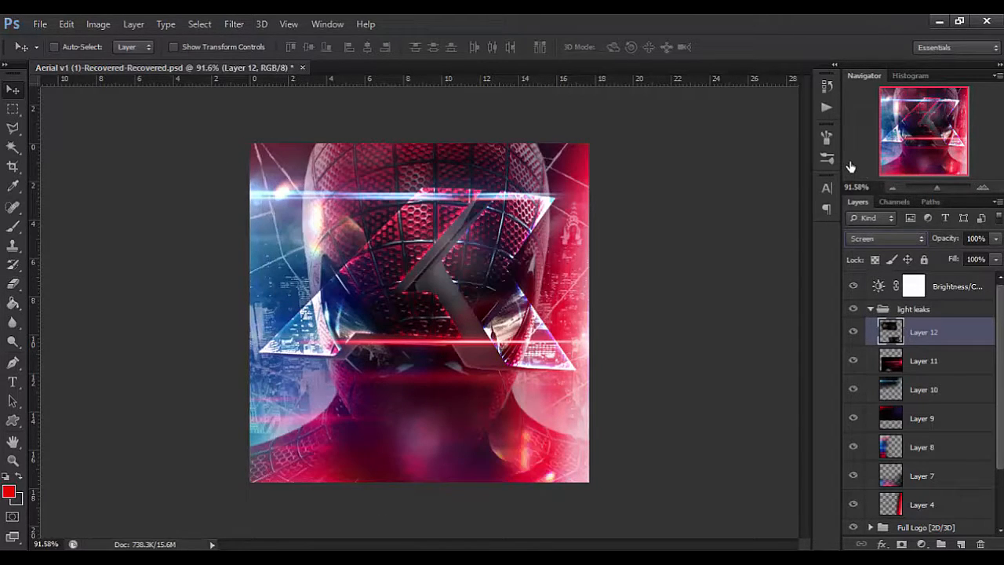
key("shift+alt+d")
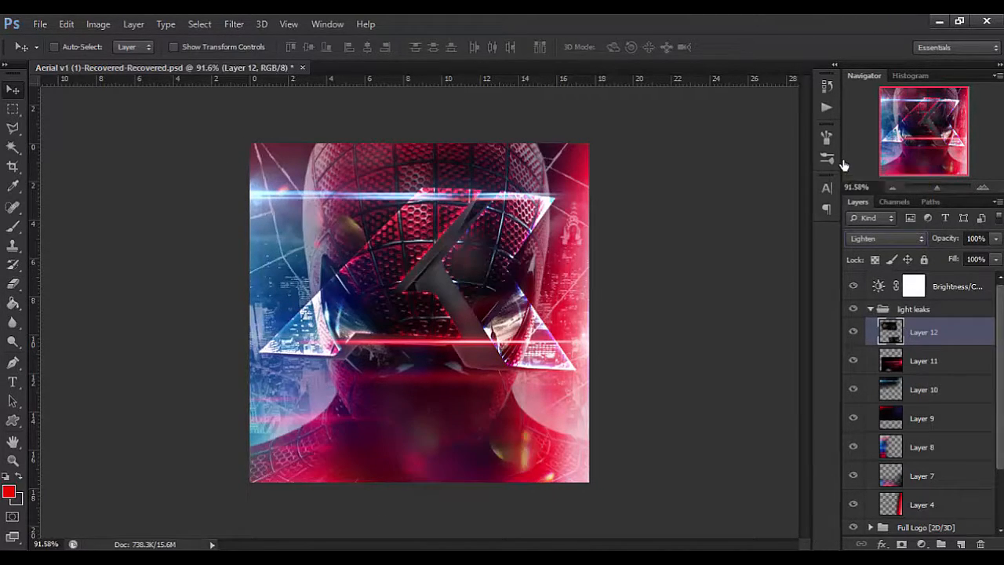
key("shift+alt+w")
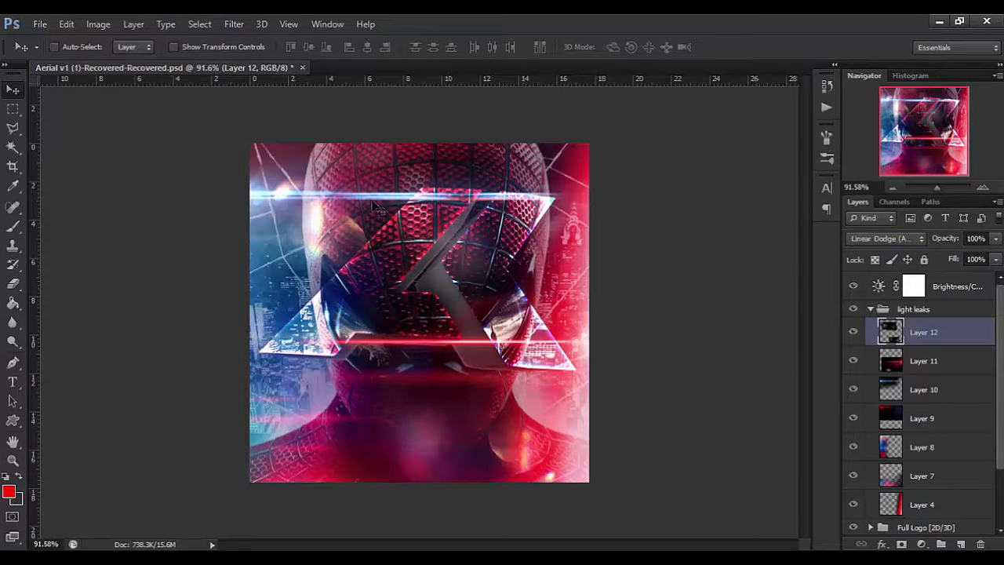
Shift the bokeh layer left onto the blue streak, then select only its lower flare and move it to the lower-right corner.
left_click_drag(314, 229, 289, 226)
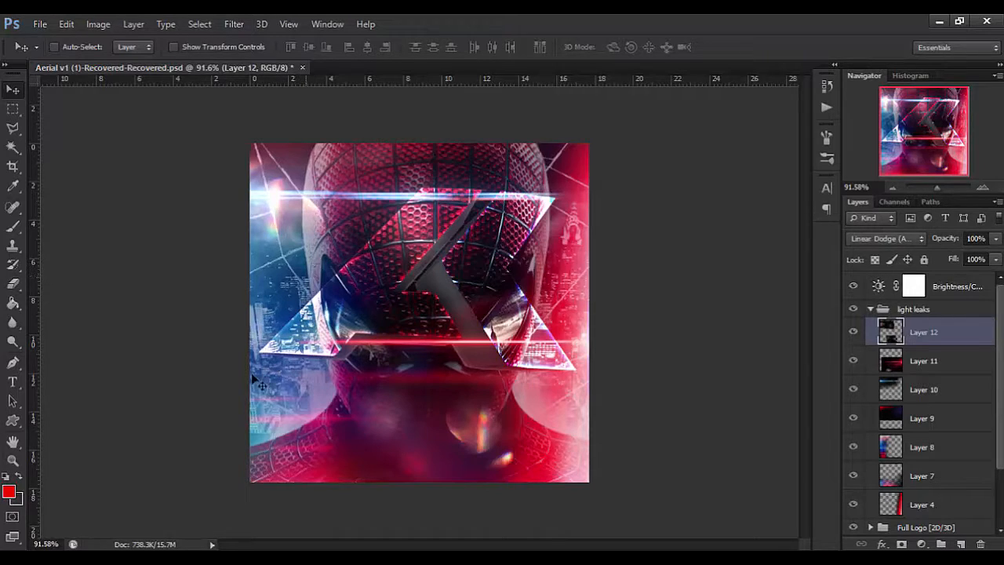
left_click(13, 108)
left_click_drag(560, 481, 179, 369)
key("v")
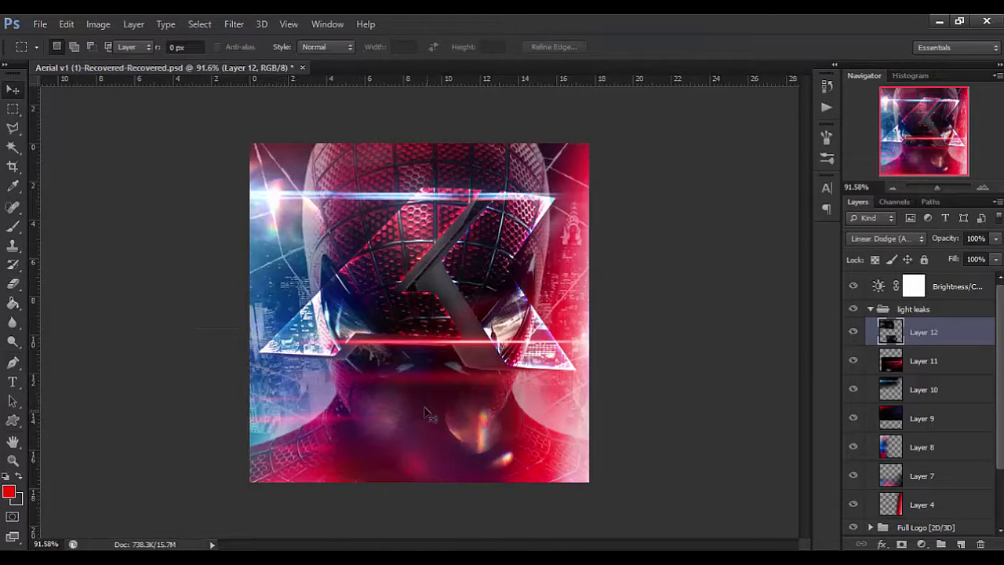
left_click_drag(454, 424, 499, 444)
key("ctrl+d")
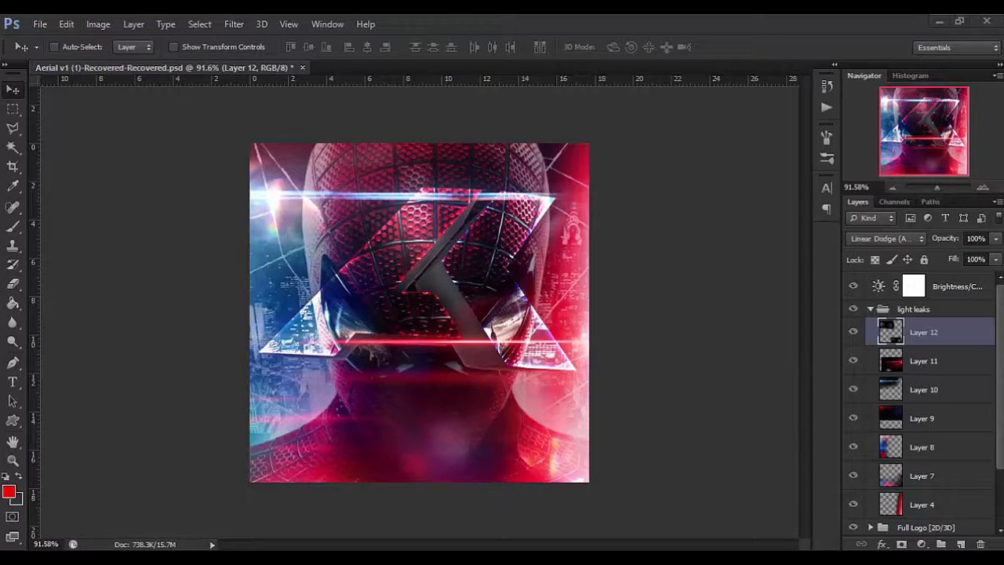
Paste the star particle image onto a new layer, scale it to about 91% and reposition it to cover the canvas.
left_click(829, 268)
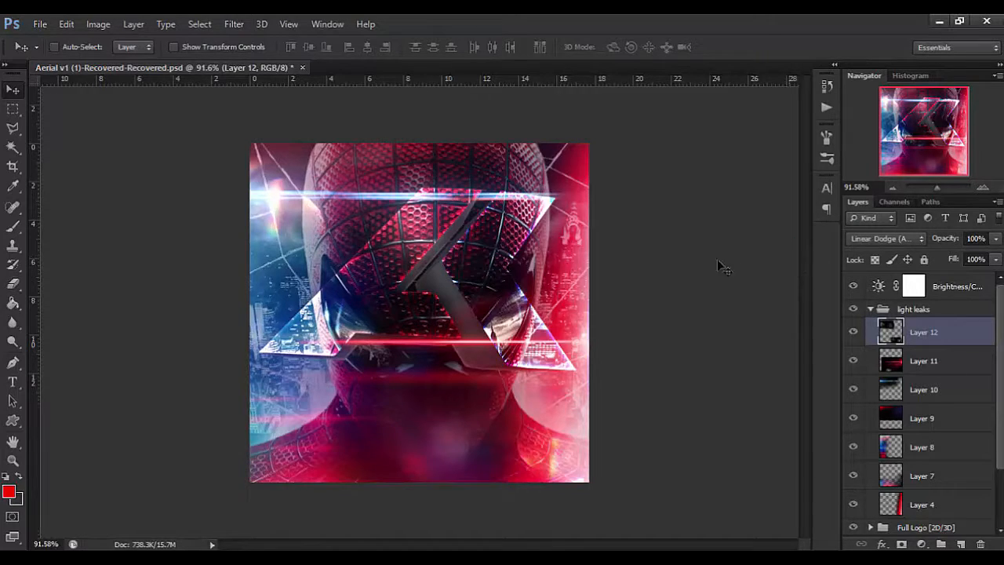
key("ctrl+shift+alt+n")
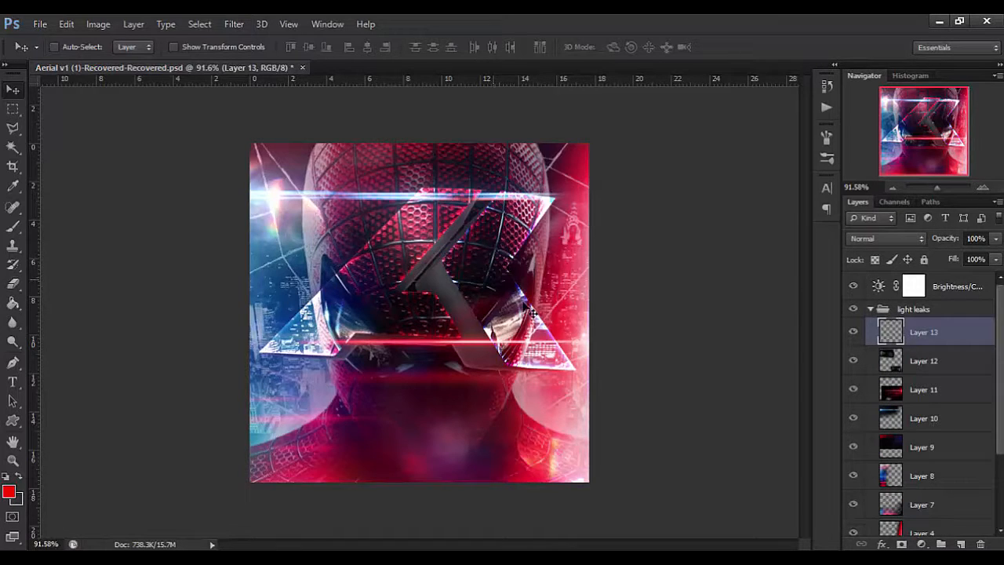
key("ctrl+v")
key("ctrl+t")
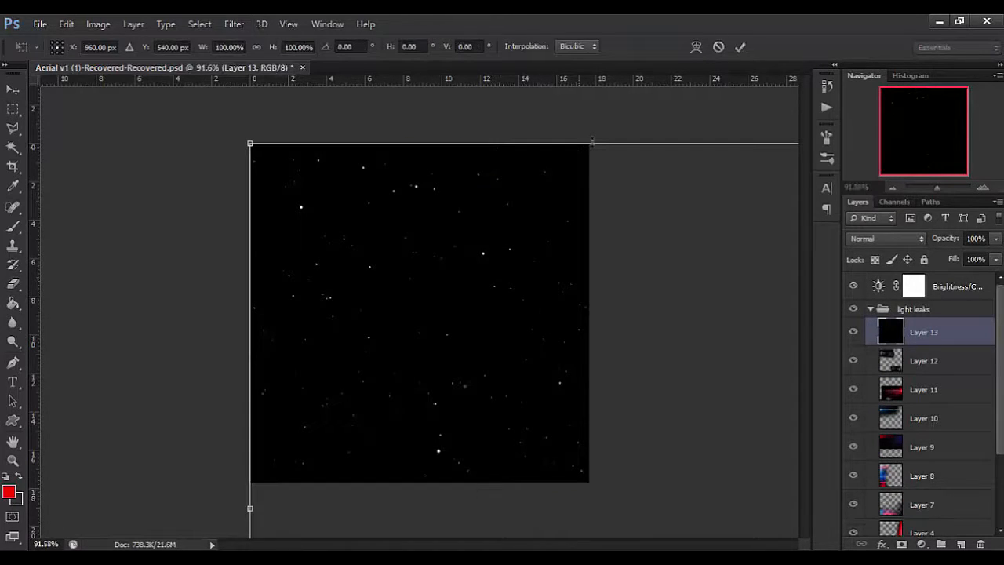
left_click_drag(249, 143, 366, 209)
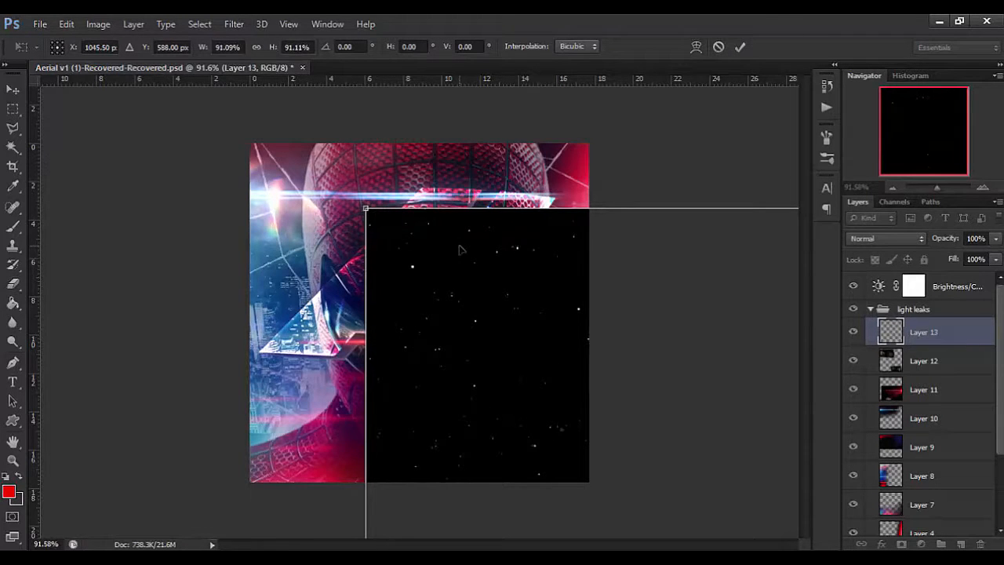
left_click_drag(471, 283, 350, 195)
key("Return")
Copy the canvas-sized part of the star image to a new layer and delete the oversized original and the spare empty layer.
left_click(69, 24)
left_click(175, 125)
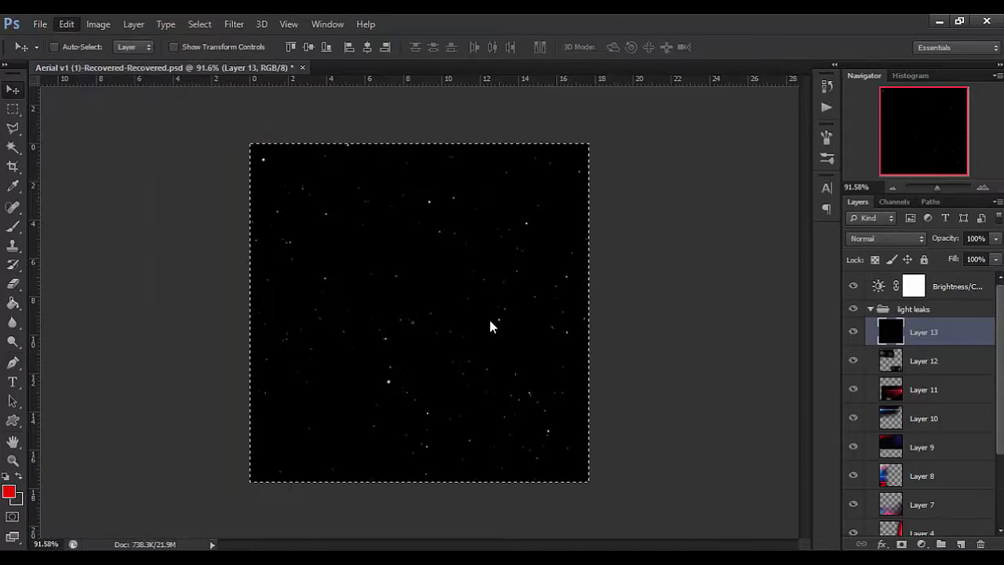
key("ctrl+v")
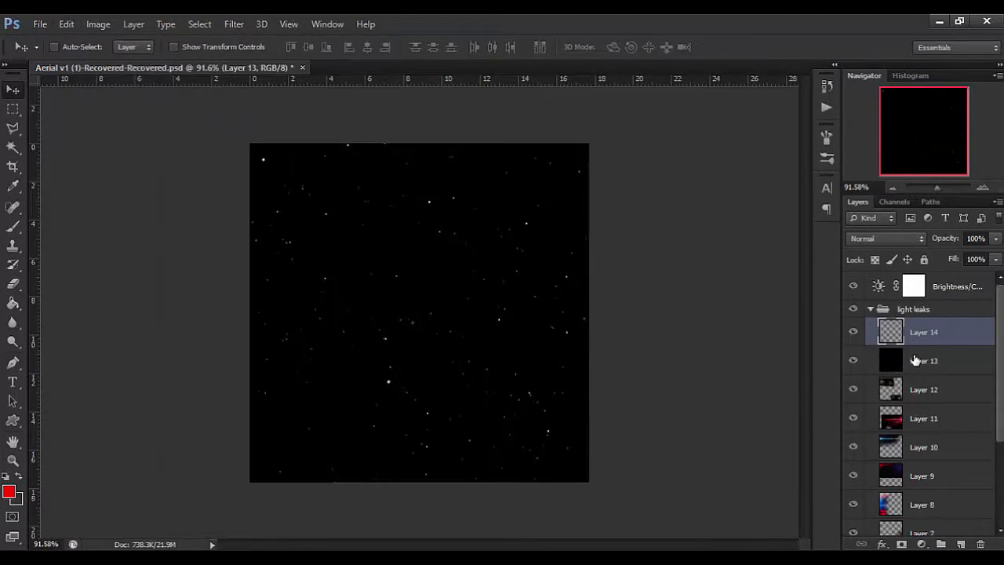
key("ctrl+v")
left_click(928, 372)
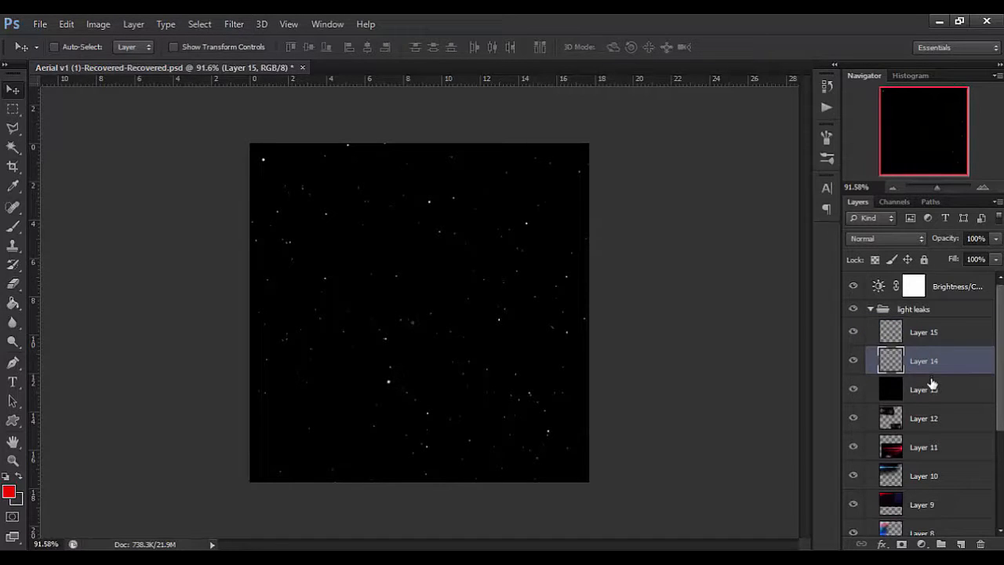
key("Delete")
key("Delete")
left_click(927, 342)
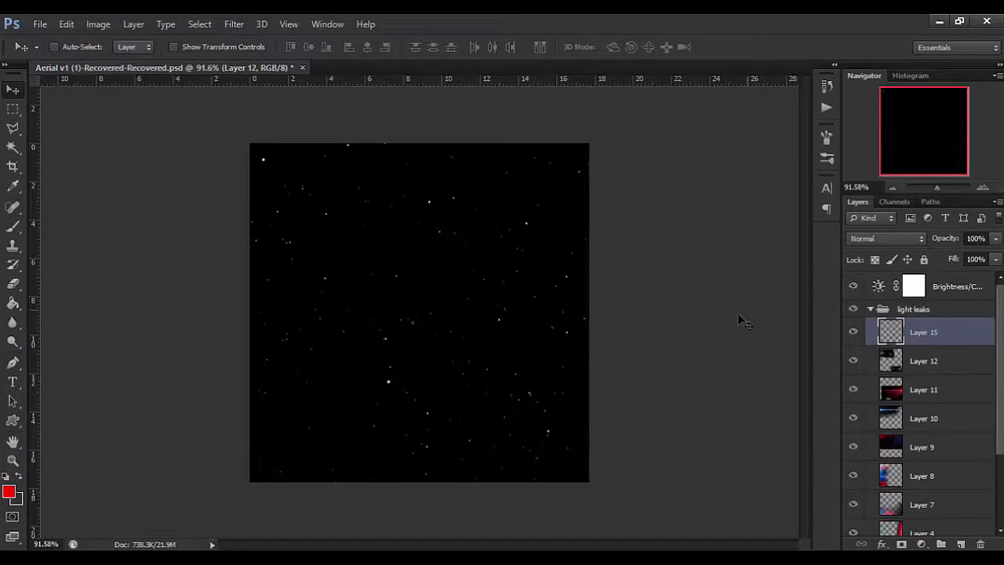
Paint out stars across the middle and edges of Layer 15 with a 104 px soft black brush at 95% flow.
left_click(12, 227)
left_click(5, 477)
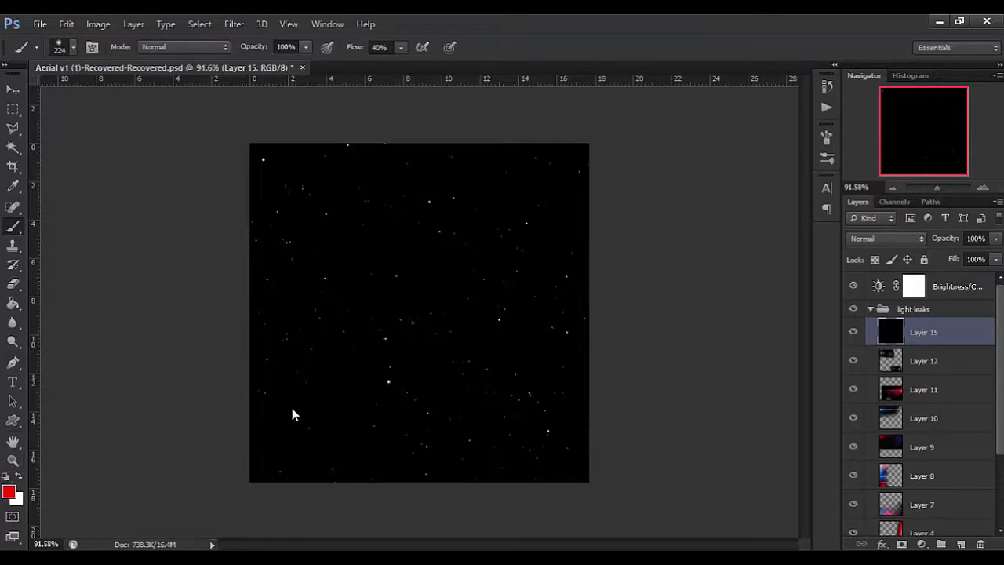
mouse_move(388, 323)
left_mouse_down()
mouse_move(339, 320)
mouse_move(361, 330)
left_mouse_up()
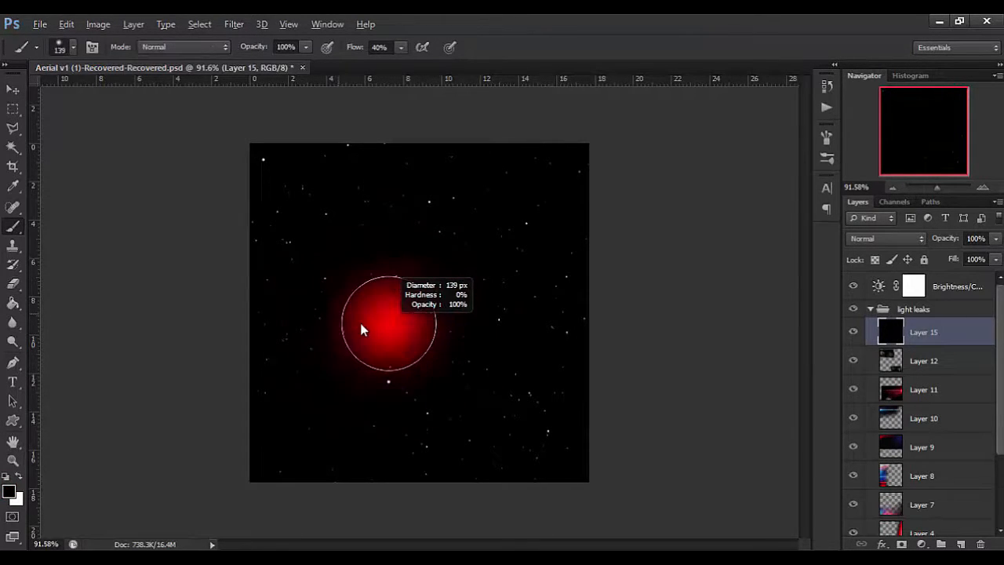
mouse_move(421, 208)
left_mouse_down()
mouse_move(440, 196)
mouse_move(399, 215)
mouse_move(394, 228)
mouse_move(364, 212)
left_mouse_up()
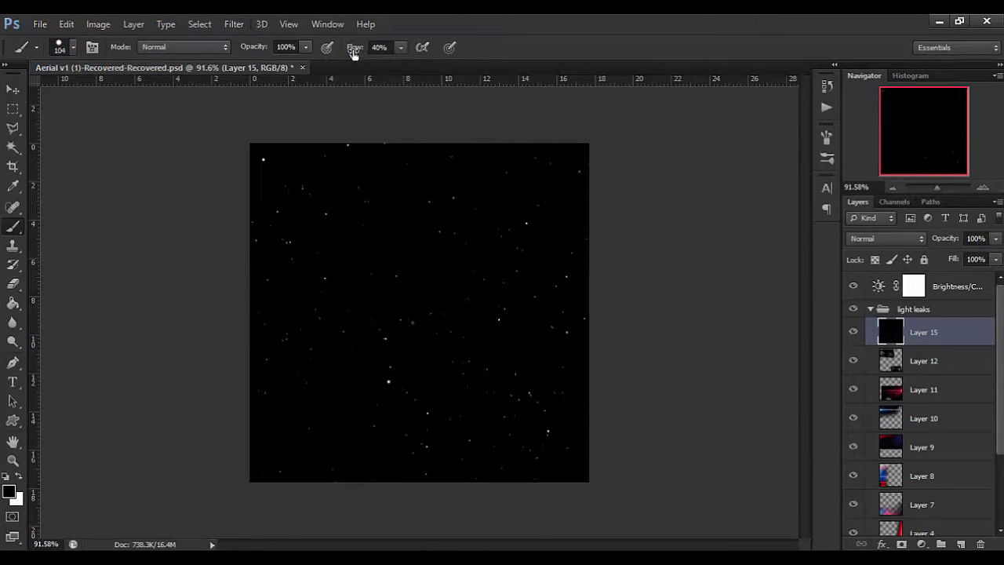
left_click_drag(342, 50, 465, 77)
mouse_move(346, 357)
left_mouse_down()
mouse_move(391, 406)
mouse_move(528, 420)
mouse_move(525, 370)
mouse_move(498, 385)
mouse_move(473, 375)
mouse_move(443, 313)
mouse_move(377, 322)
left_mouse_up()
left_click_drag(557, 155, 558, 166)
left_click_drag(573, 315, 564, 335)
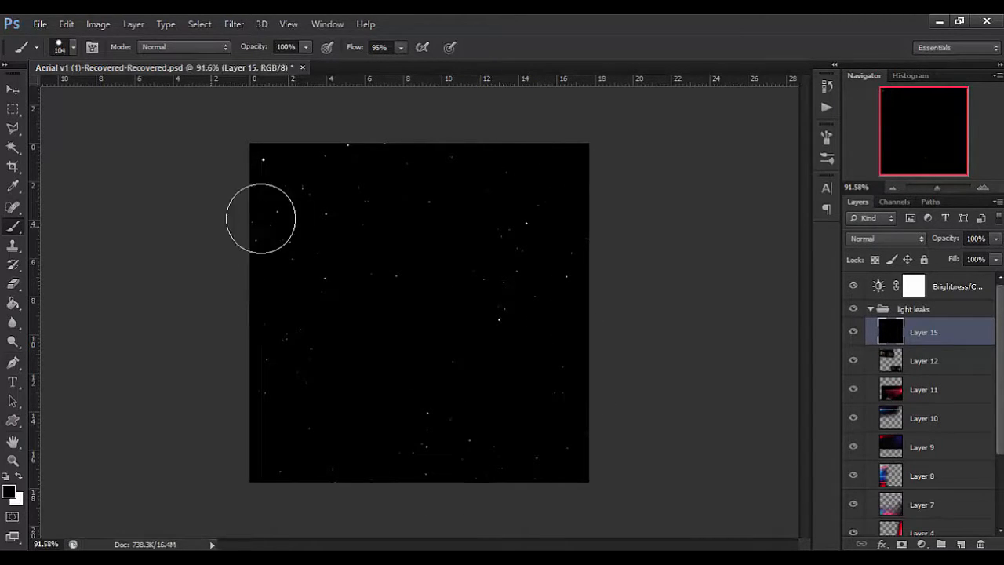
Set the star layer's blend mode to Screen.
left_click(881, 238)
left_click(881, 237)
left_click(880, 237)
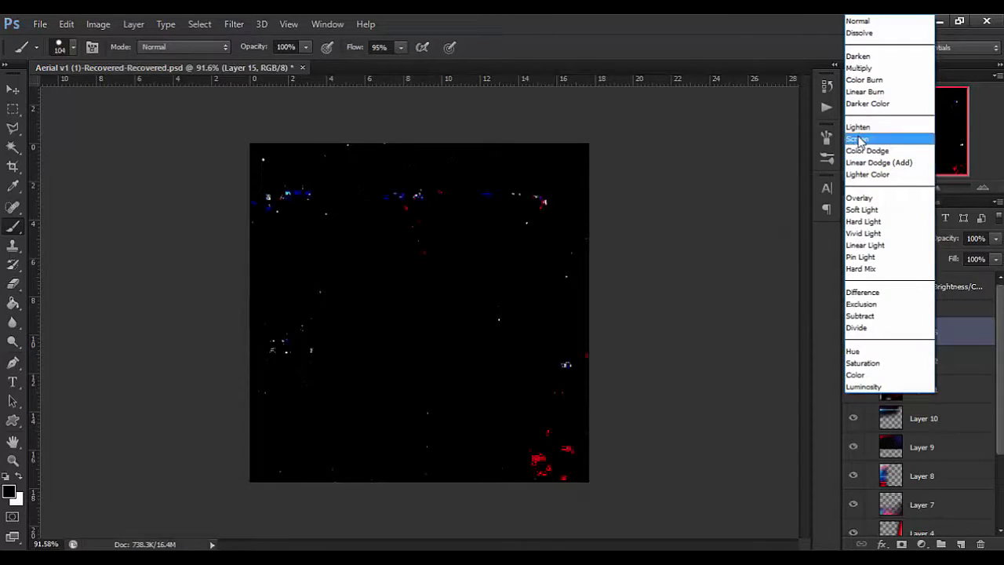
left_click(858, 127)
key("Down")
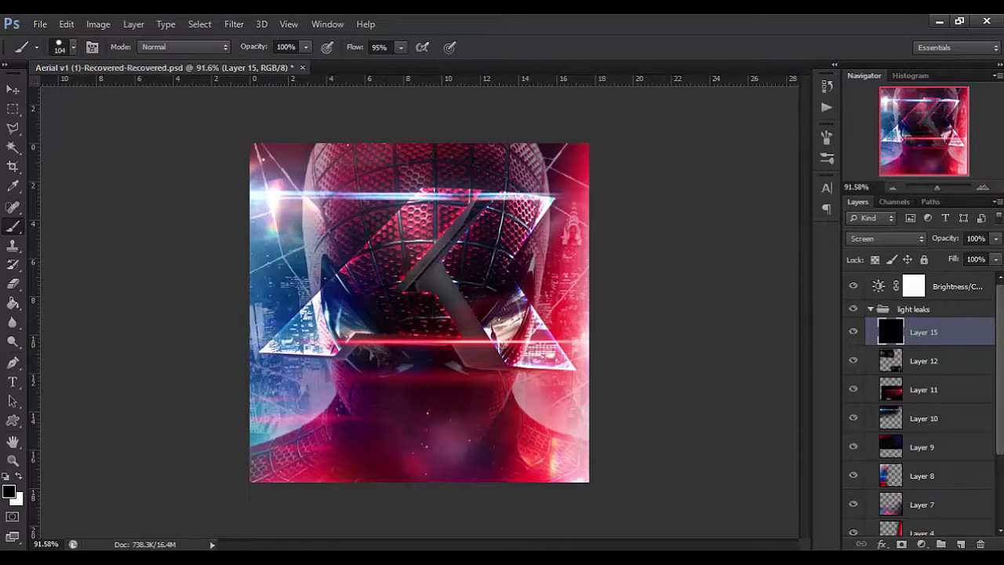
Place the Icon-spiderman image above Layer 15, sized and positioned over the middle of the canvas.
key("v")
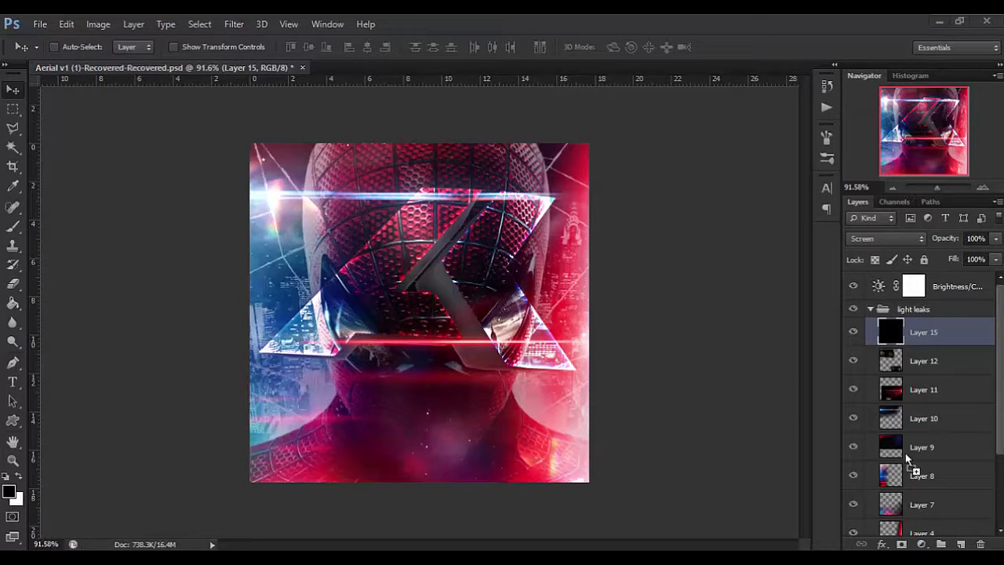
left_click_drag(910, 459, 493, 331)
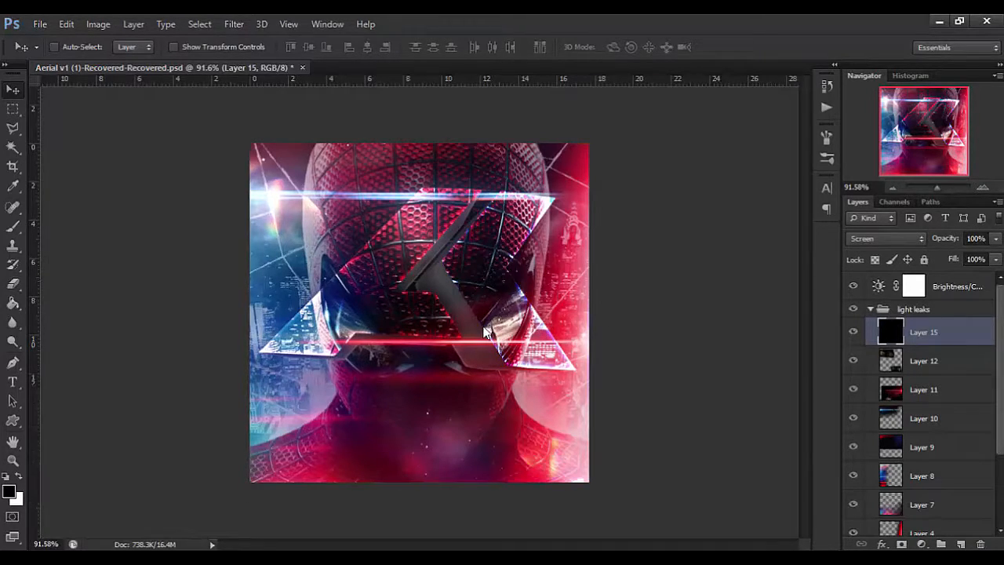
left_click_drag(480, 238, 492, 229)
key("Return")
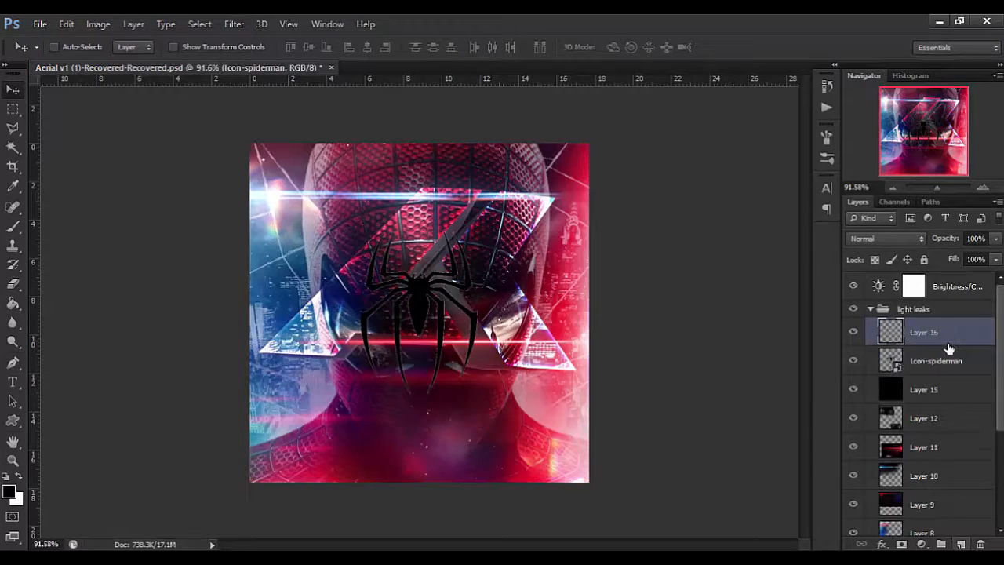
Clip a new layer to the spider icon, fill it with white and merge it with the icon.
right_click(950, 339)
left_click(691, 252)
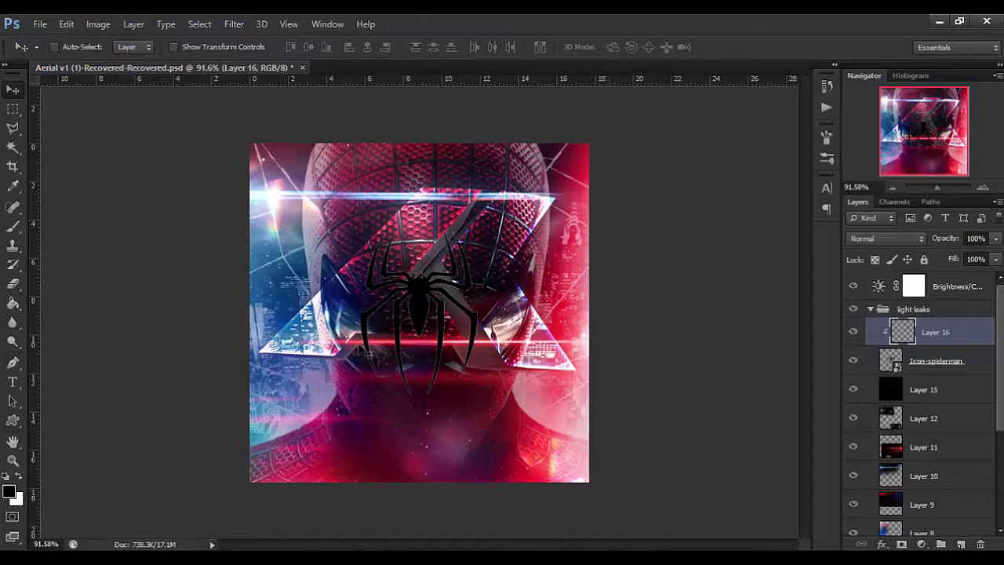
left_click(14, 304)
left_click(19, 478)
left_click(410, 307)
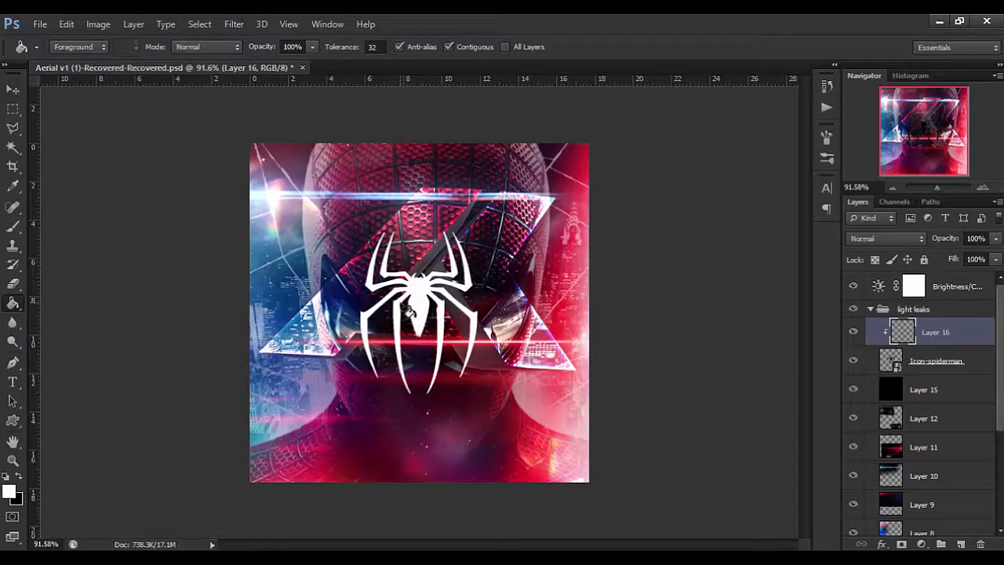
key("v")
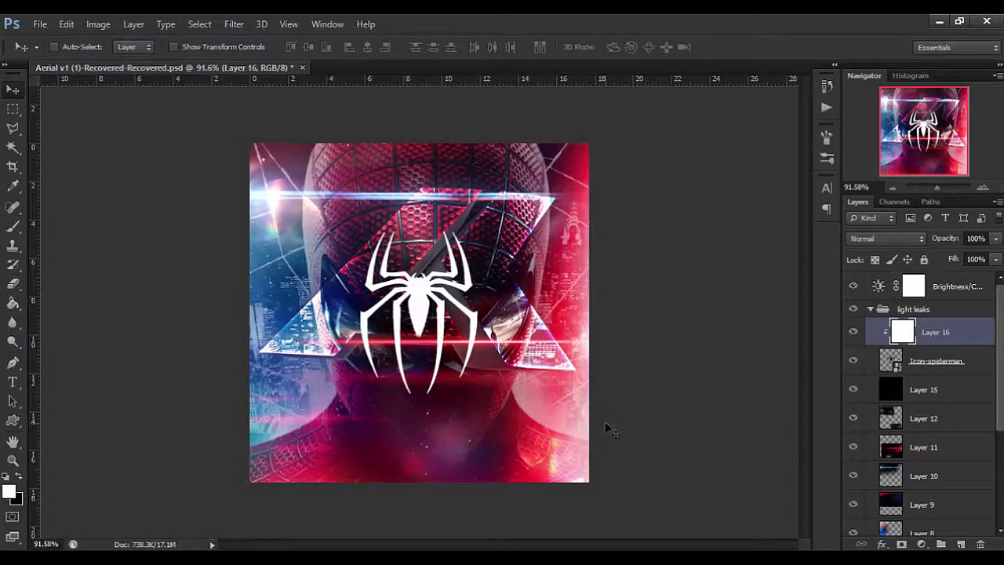
left_click(935, 367, "shift")
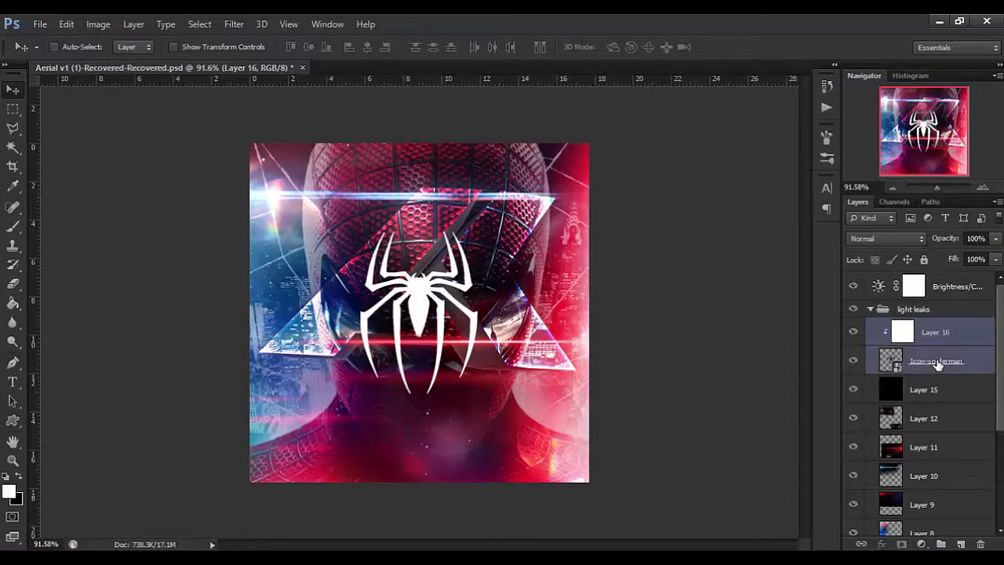
key("ctrl+e")
Align the white spider vertically to the centre of the whole canvas and clear the selection.
scroll(492, 301, "up", 3)
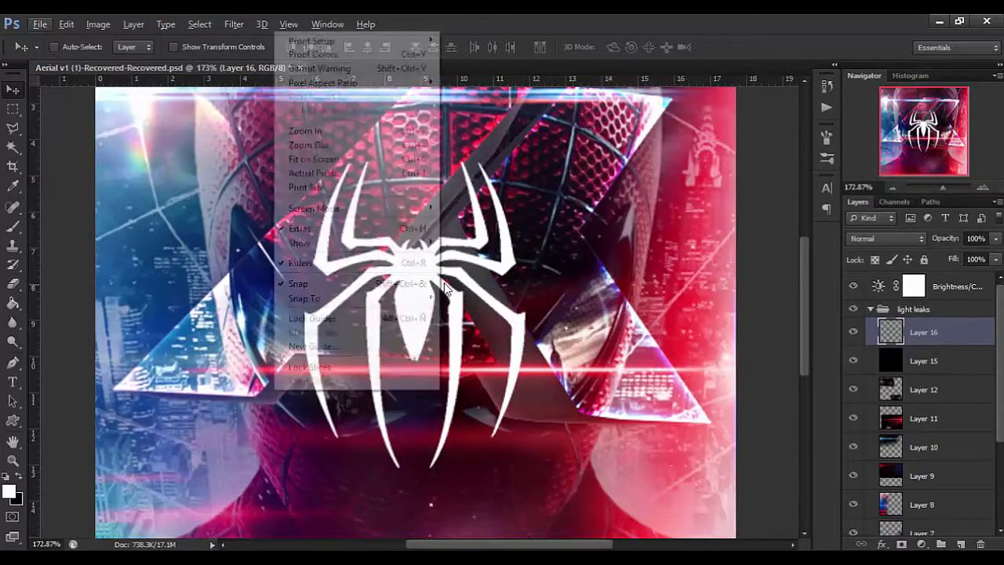
scroll(431, 311, "up", 2)
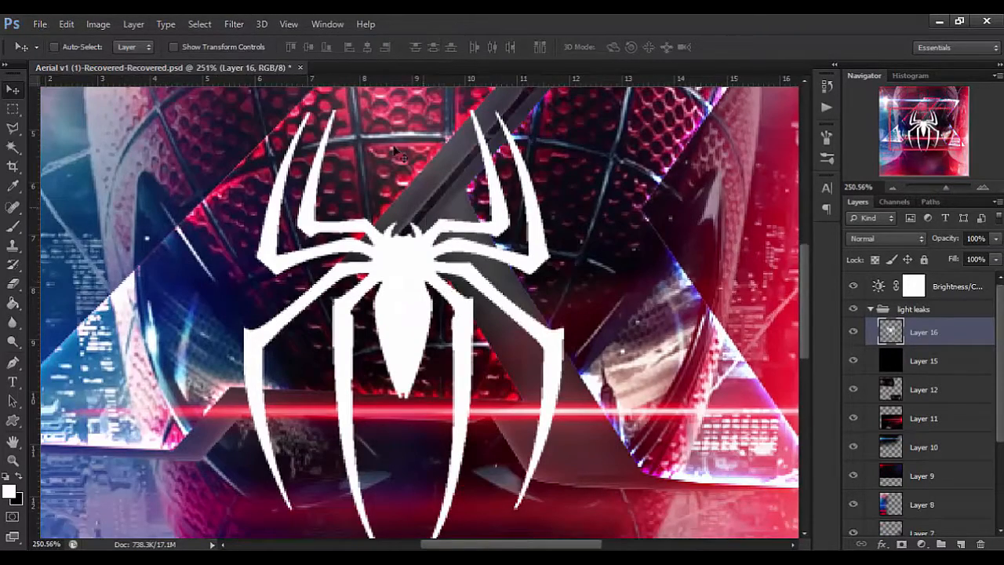
key("ctrl+a")
left_click(308, 46)
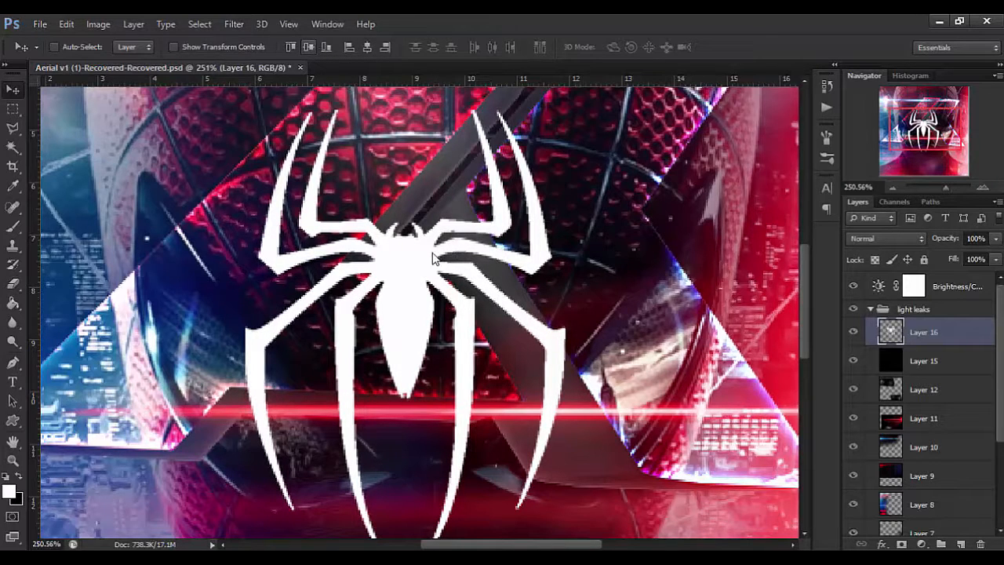
key("ctrl+d")
Scale the spider down and reposition it higher, over the upper central part of the AK logo.
scroll(424, 261, "down", 3)
scroll(434, 239, "up", 4)
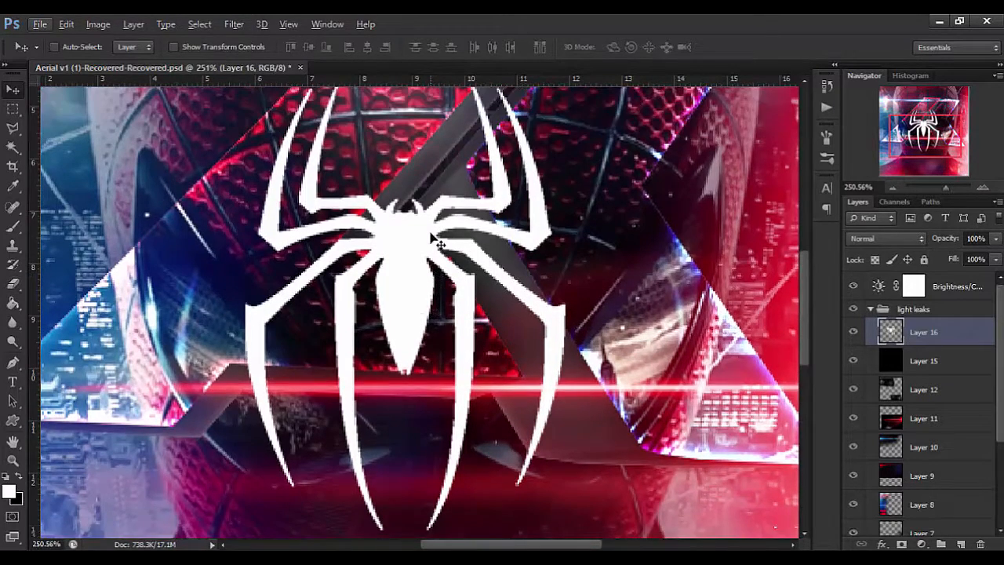
left_click_drag(408, 278, 444, 234)
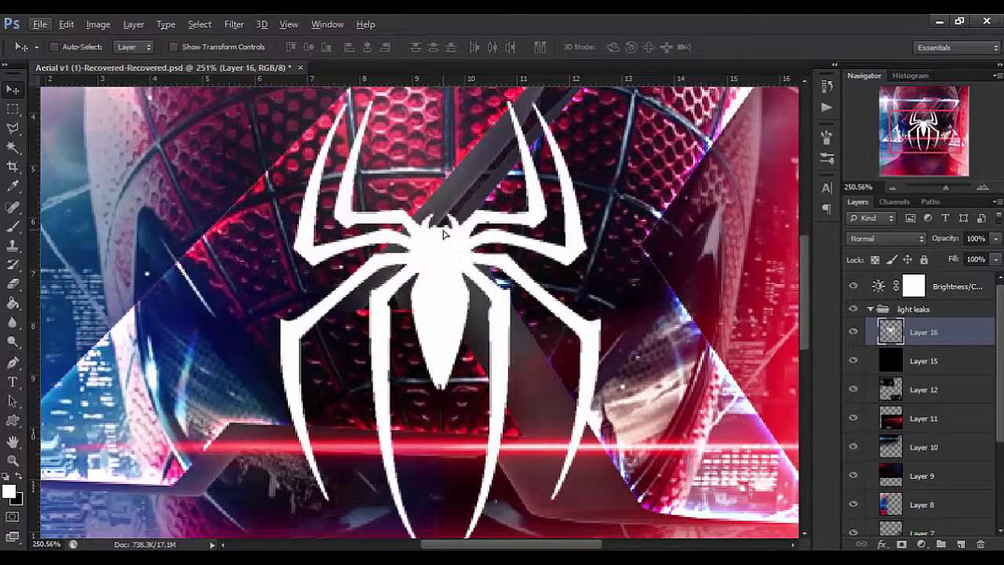
left_click_drag(428, 256, 424, 241)
left_click_drag(513, 147, 517, 144)
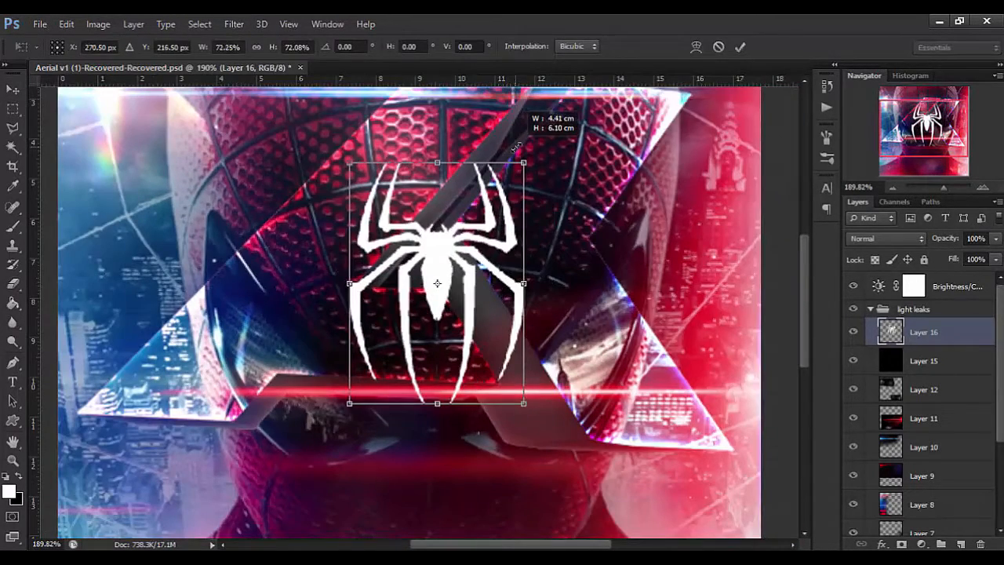
key("Return")
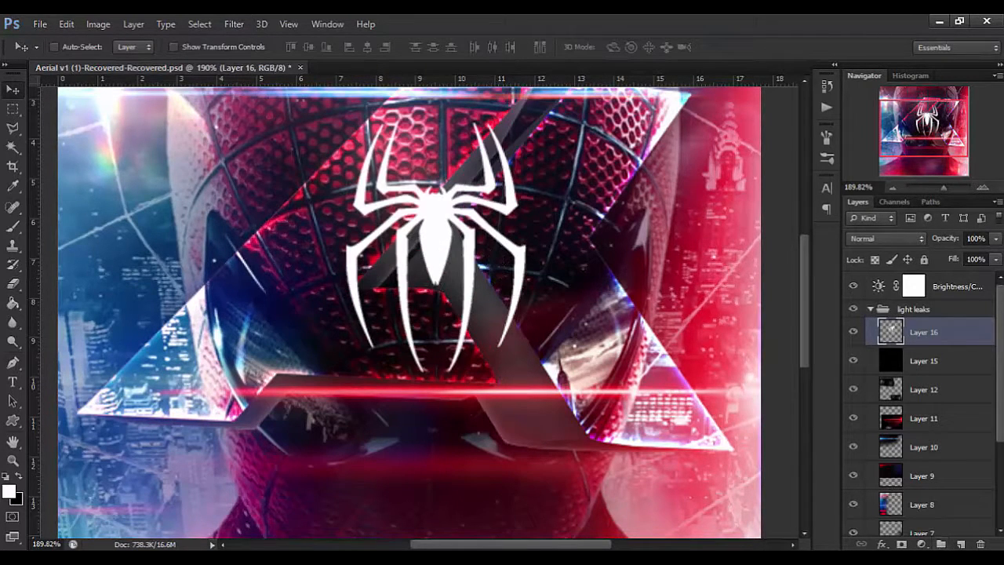
Add a white (ffffff) outer glow to the spider layer with a size of 24 px and 28% opacity.
left_click(882, 544)
left_click(895, 519)
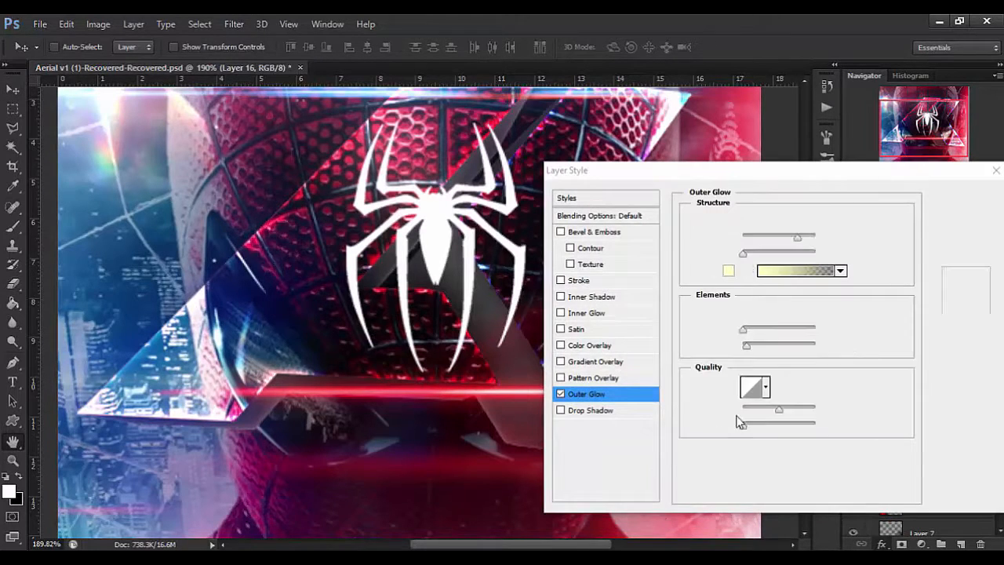
left_click(754, 350)
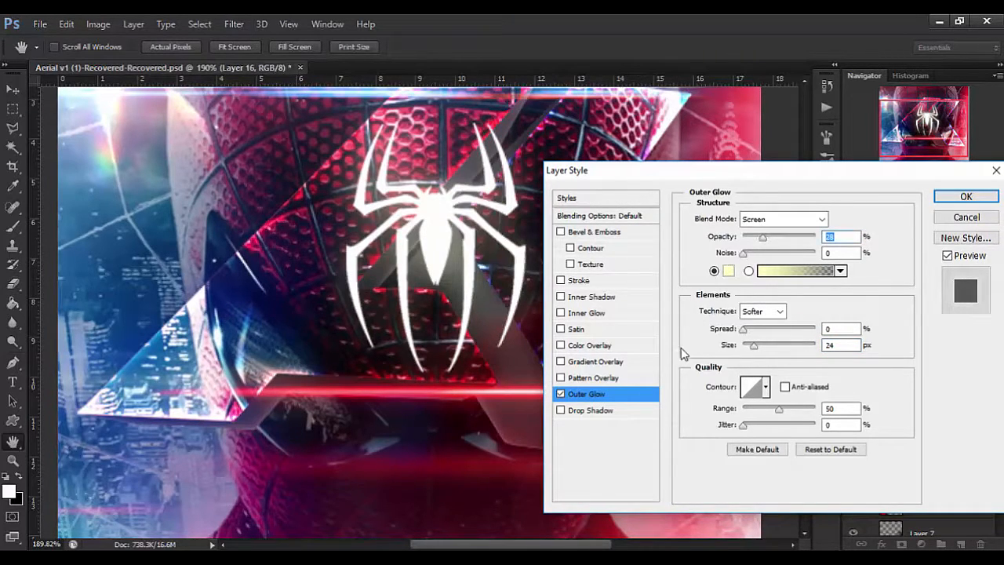
left_click(728, 271)
left_click(553, 195)
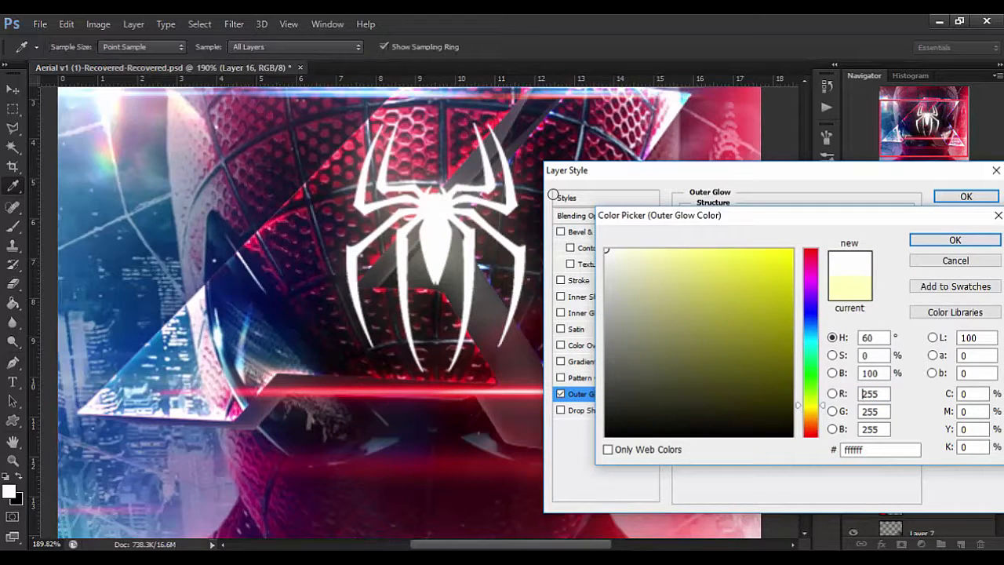
left_click(948, 242)
Set the spider's outer glow to Color Dodge blending with 29% opacity.
left_click(823, 220)
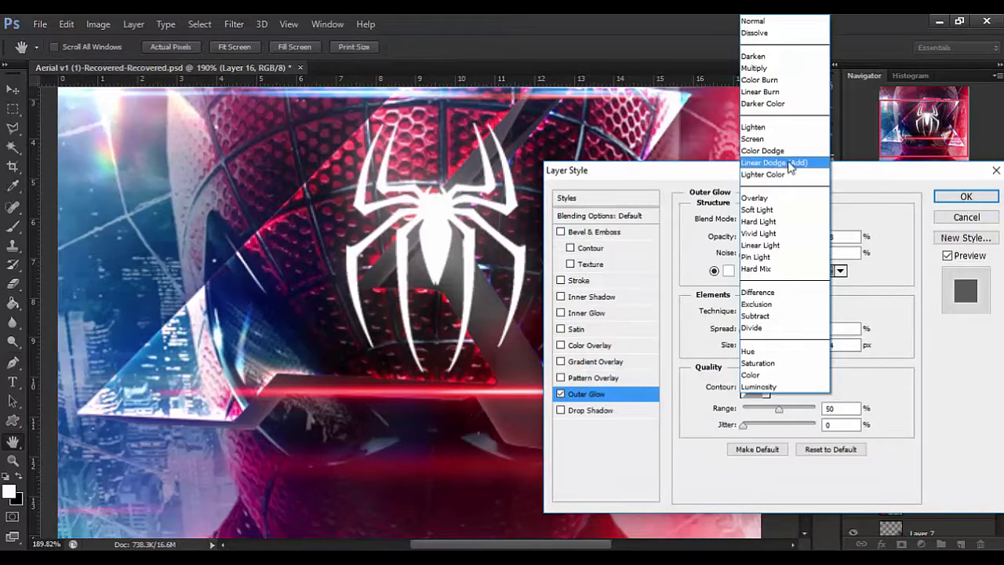
left_click(765, 150)
left_click(770, 227)
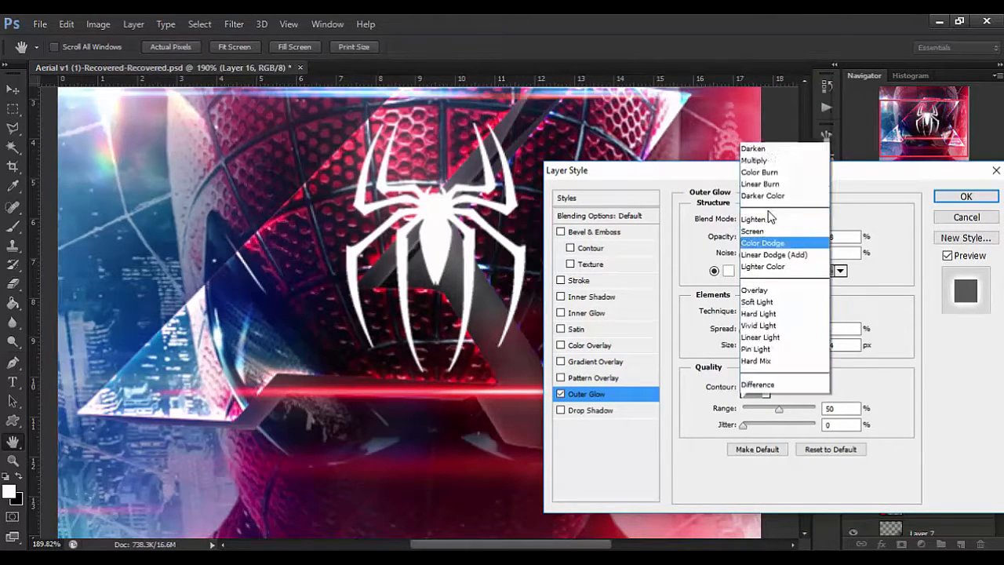
left_click(777, 236)
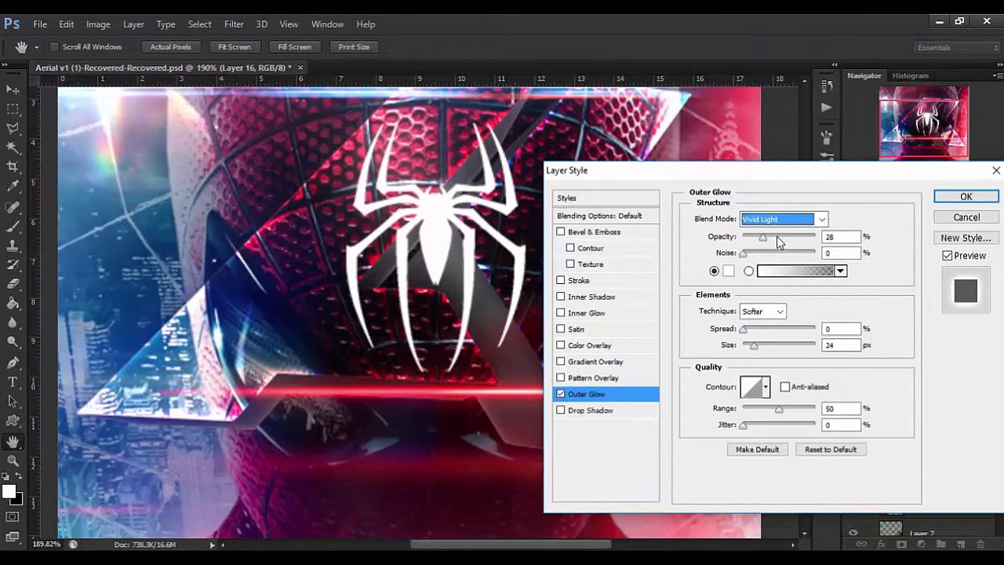
left_click(772, 222)
left_click(863, 225)
mouse_move(763, 237)
left_mouse_down()
mouse_move(812, 237)
mouse_move(787, 243)
left_mouse_up()
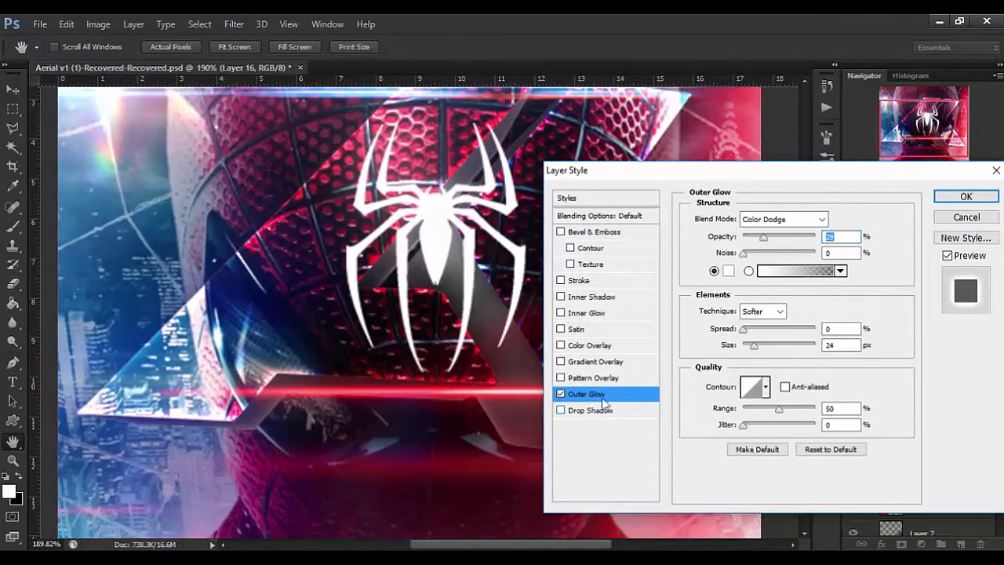
Add a black Multiply drop shadow at 66% opacity to the spider and apply the layer style.
left_click(605, 406)
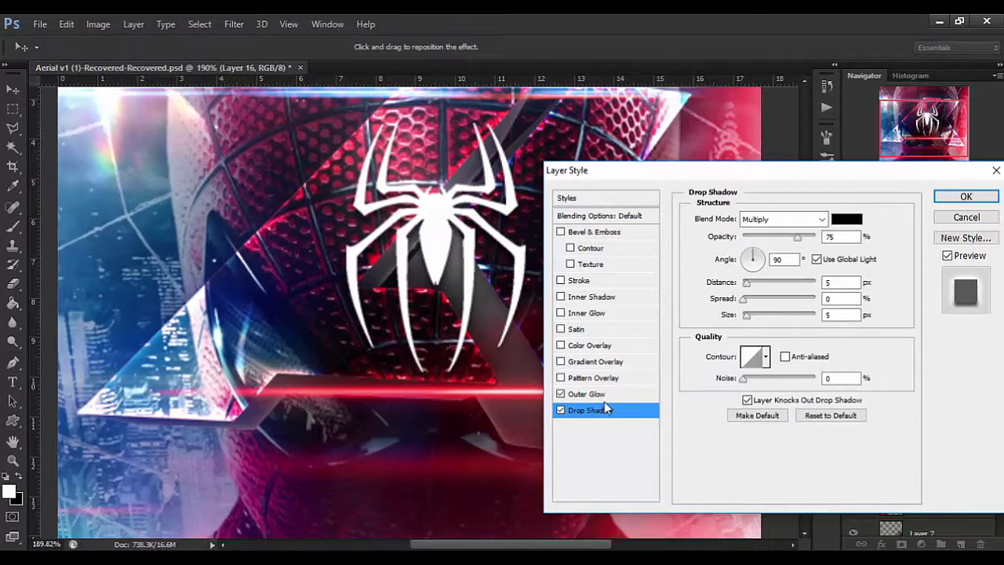
mouse_move(797, 237)
left_mouse_down()
mouse_move(776, 240)
mouse_move(791, 239)
left_mouse_up()
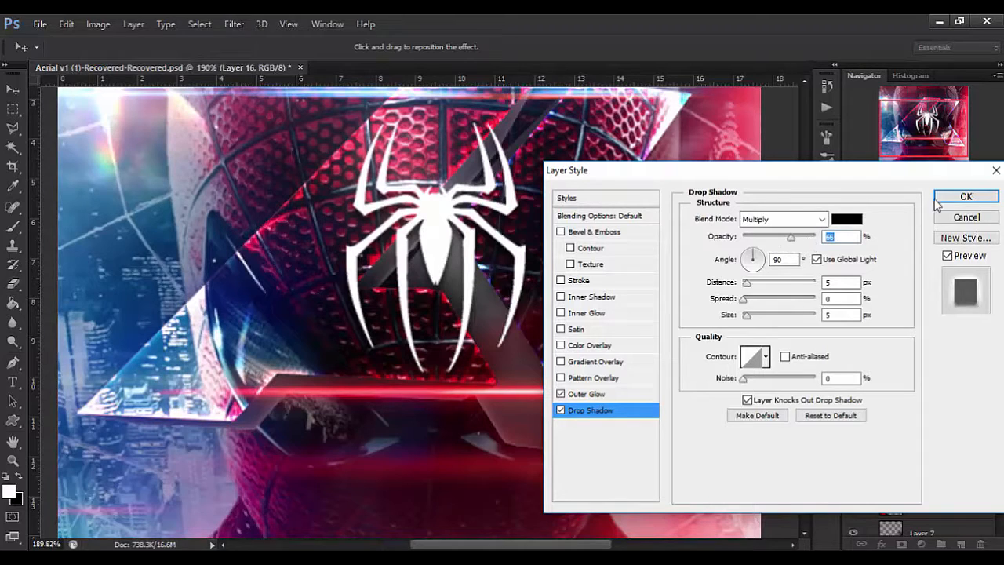
left_click(987, 198)
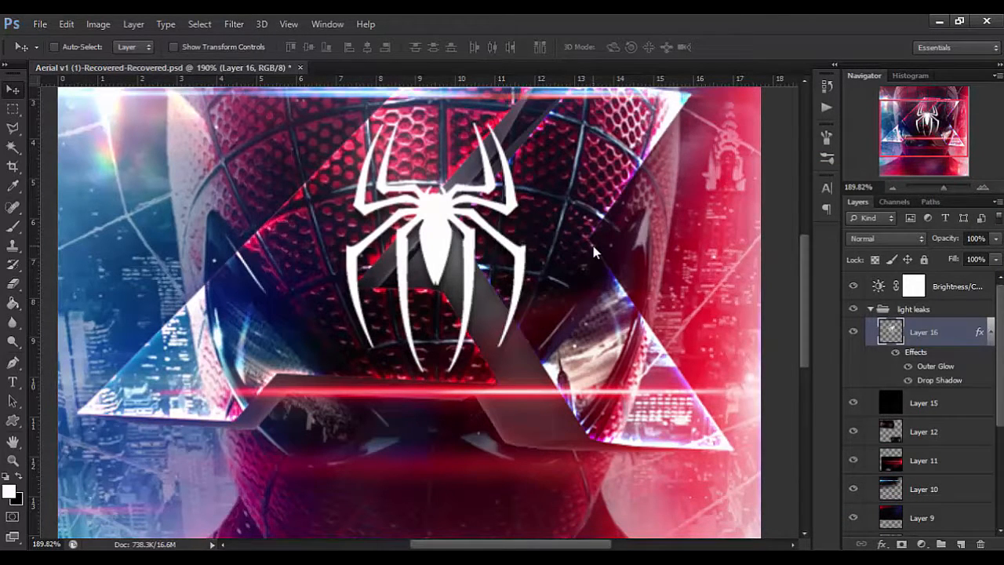
Make black the foreground colour and load the outline of 2d copy 2 in the Full Logo [2D/3D] group as a selection.
key("x")
scroll(590, 295, "down", 5)
key("alt+v")
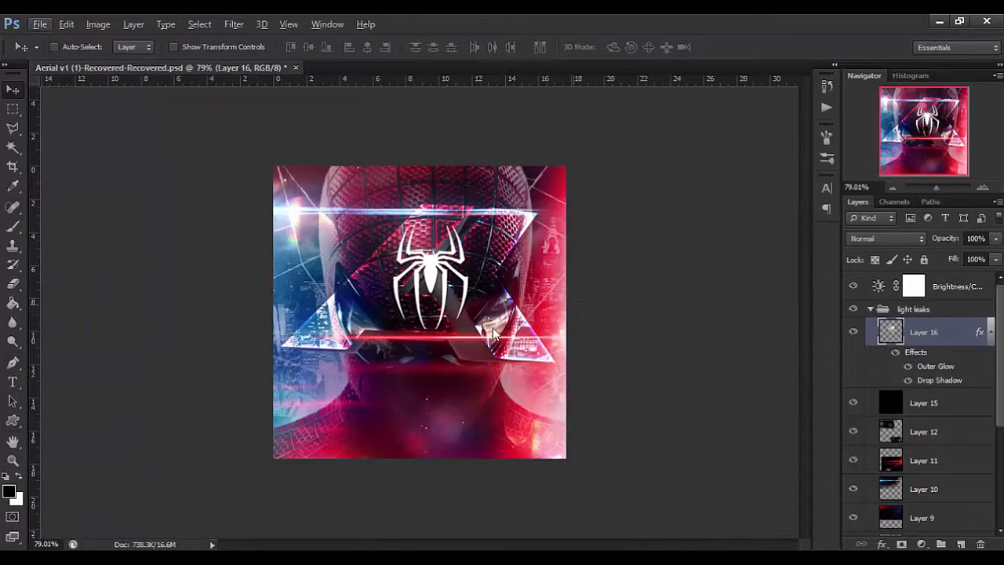
key("f")
scroll(879, 447, "down", 3)
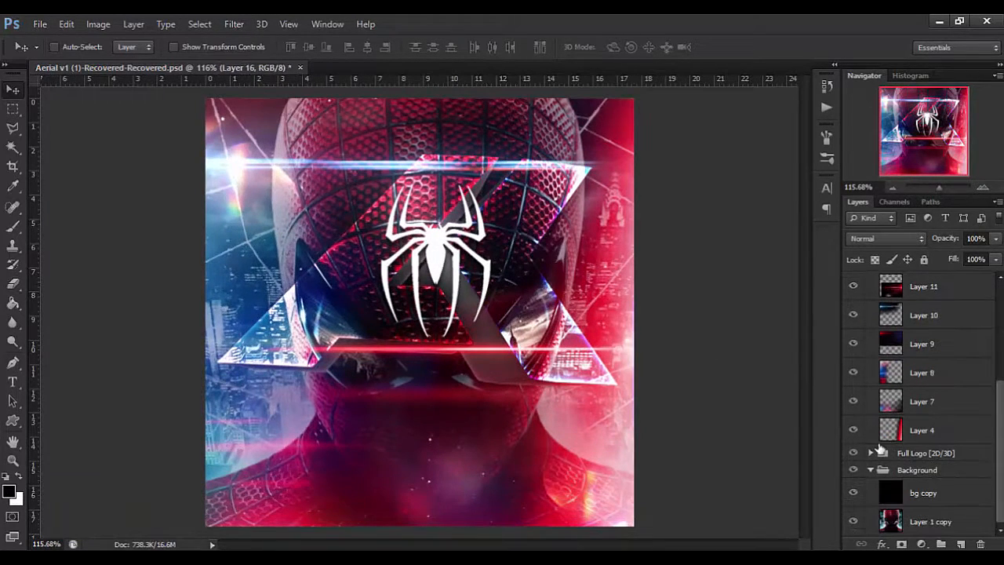
left_click(871, 453)
scroll(906, 477, "down", 6)
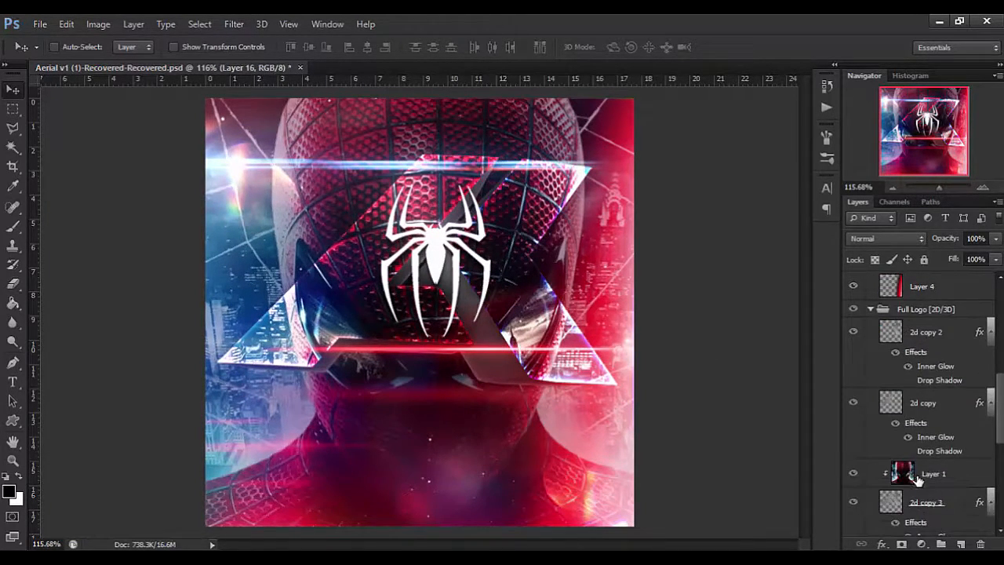
left_click(892, 477, "ctrl")
left_click(926, 313)
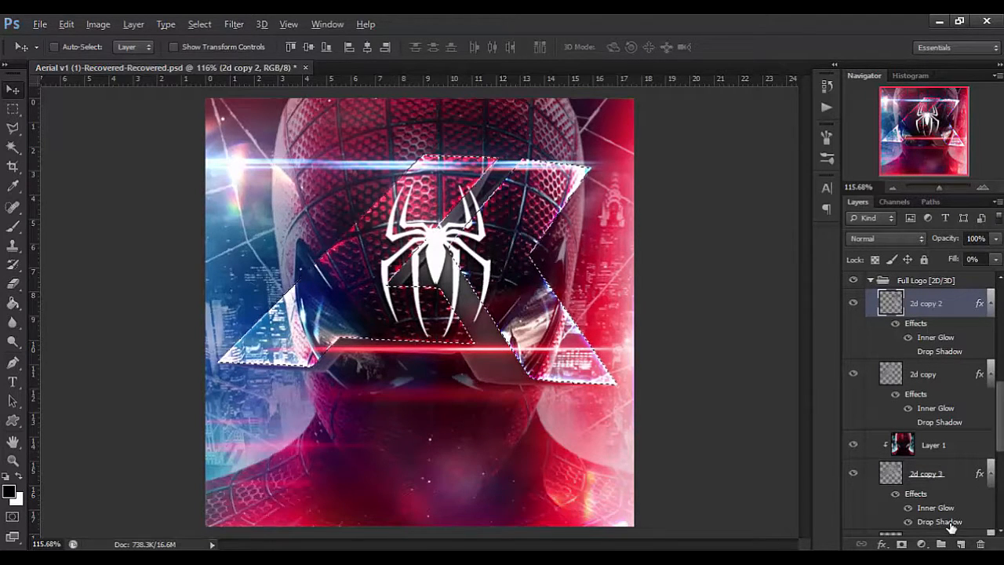
Fill the logo selection with black on a new layer above 2d copy 2, deselect, and set the layer's fill to 0%.
left_click(962, 544)
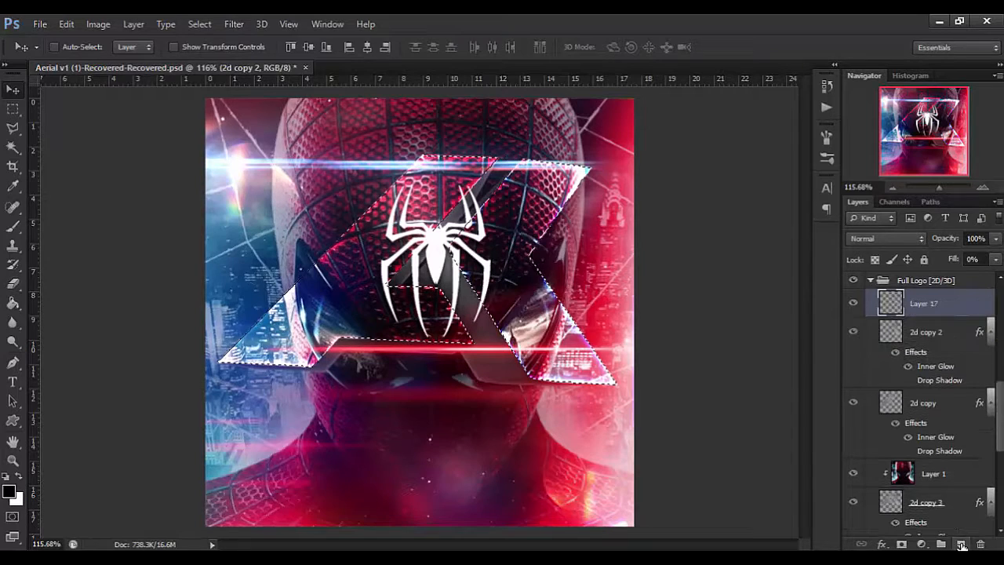
key("alt+BackSpace")
key("alt+BackSpace")
key("ctrl+d")
left_click_drag(951, 265, 828, 284)
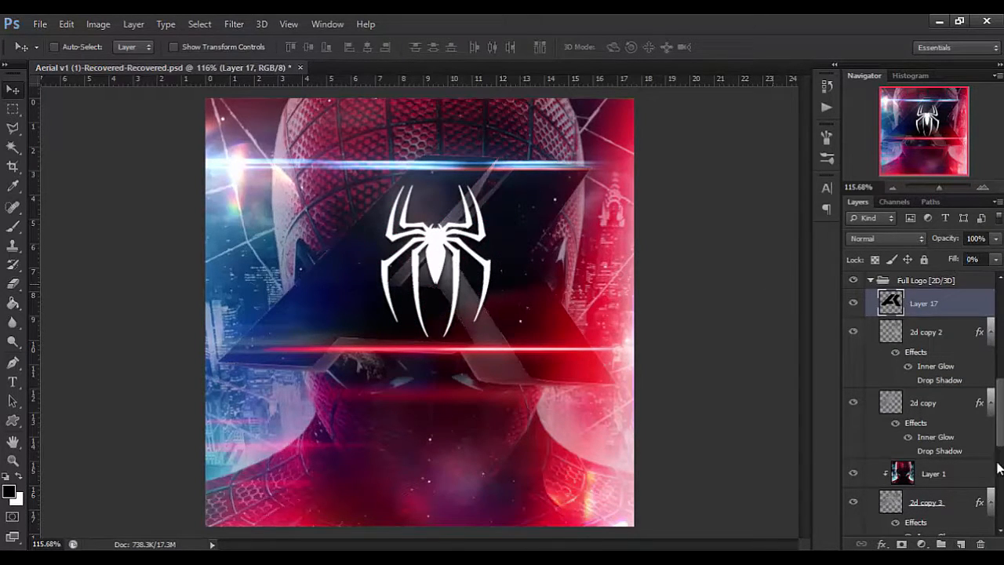
Copy the layer style of 2d copy 3 and paste it onto Layer 17.
scroll(937, 480, "down", 3)
right_click(932, 435)
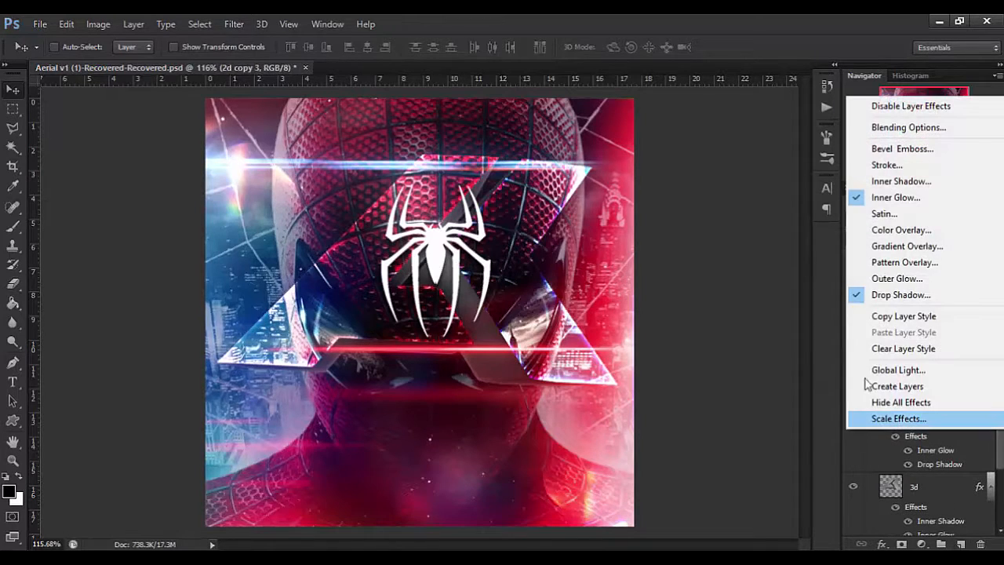
left_click(903, 316)
scroll(924, 416, "up", 4)
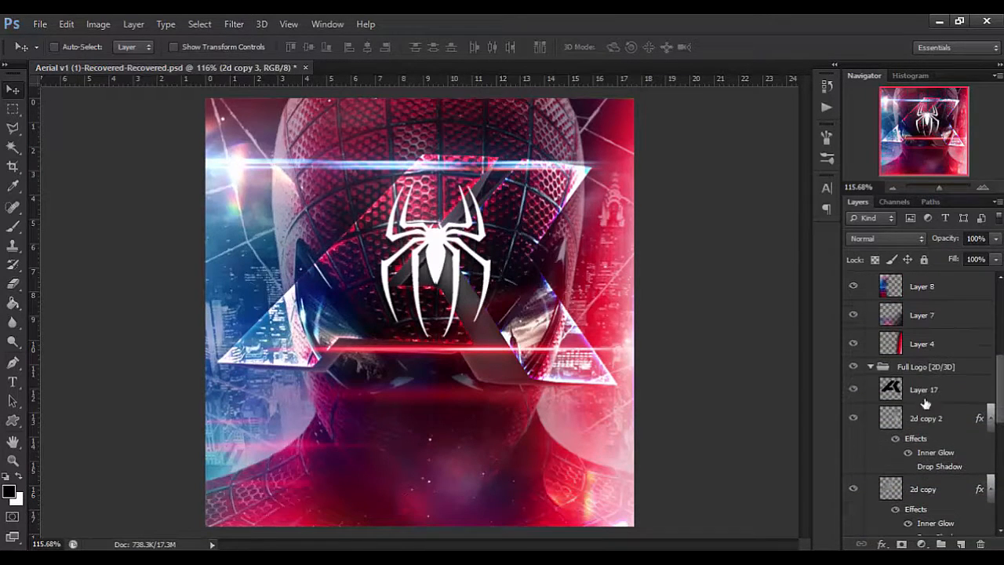
right_click(926, 392)
left_click(651, 322)
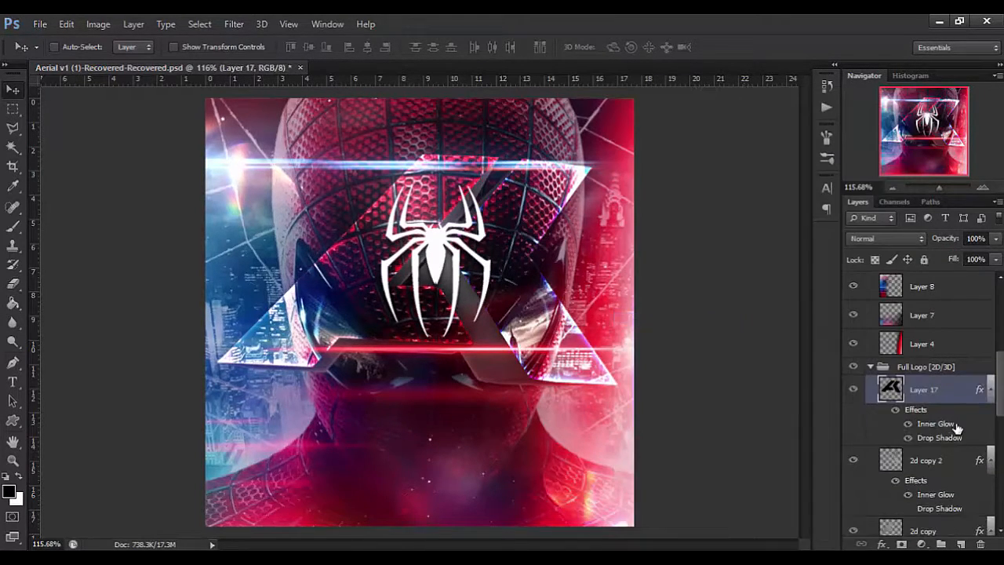
Hide the drop shadow of Layer 17, set its fill to 0% and keep its inner glow settings.
left_click(909, 438)
left_click_drag(952, 261, 588, 294)
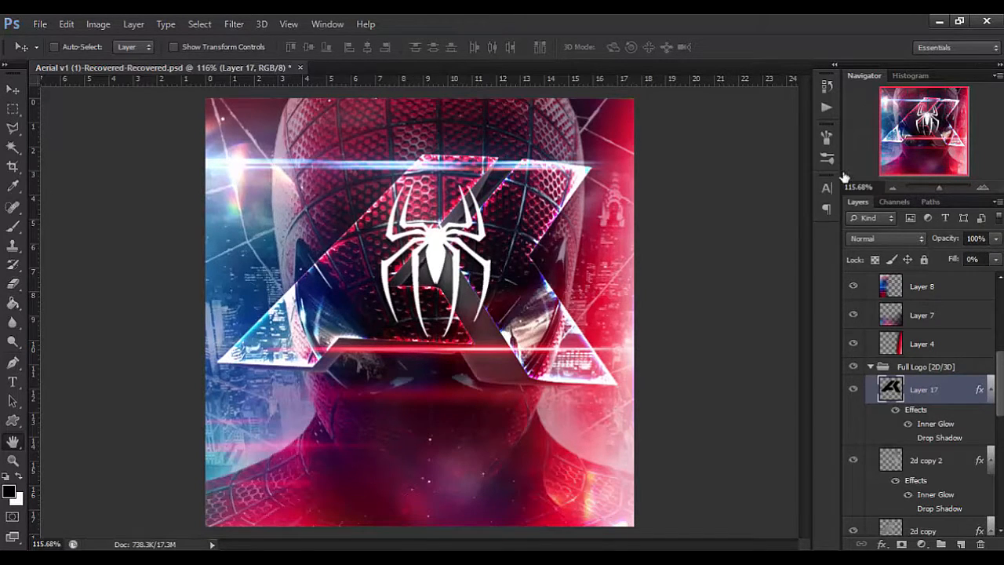
double_click(935, 423)
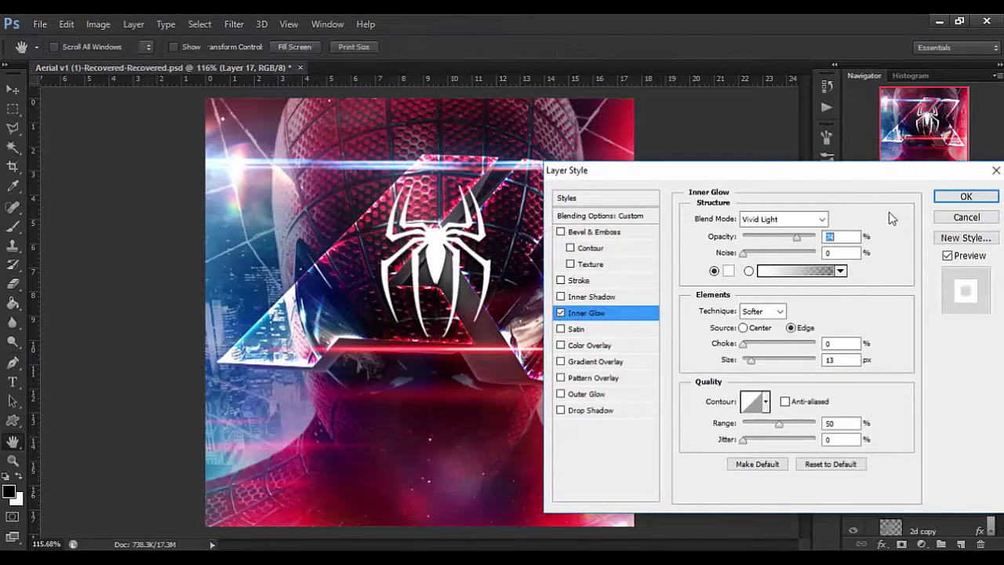
left_click(962, 197)
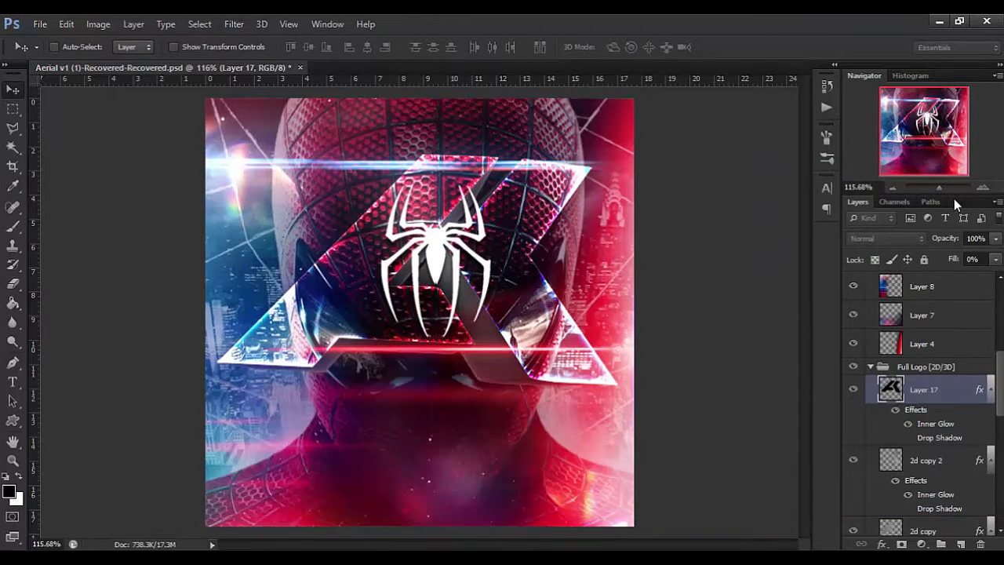
Add a new layer above the light leaks group and size a soft brush to about 287 px.
left_click(959, 544)
left_click_drag(926, 389, 847, 302)
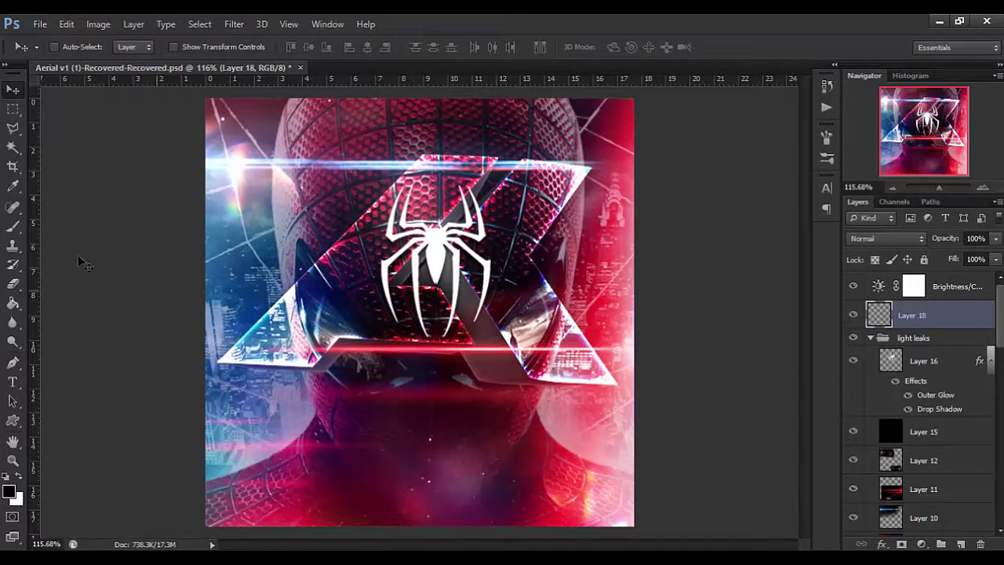
left_click(13, 227)
right_click(534, 217, "alt")
mouse_move(444, 220)
left_mouse_down()
mouse_move(453, 220)
mouse_move(517, 25)
left_mouse_up()
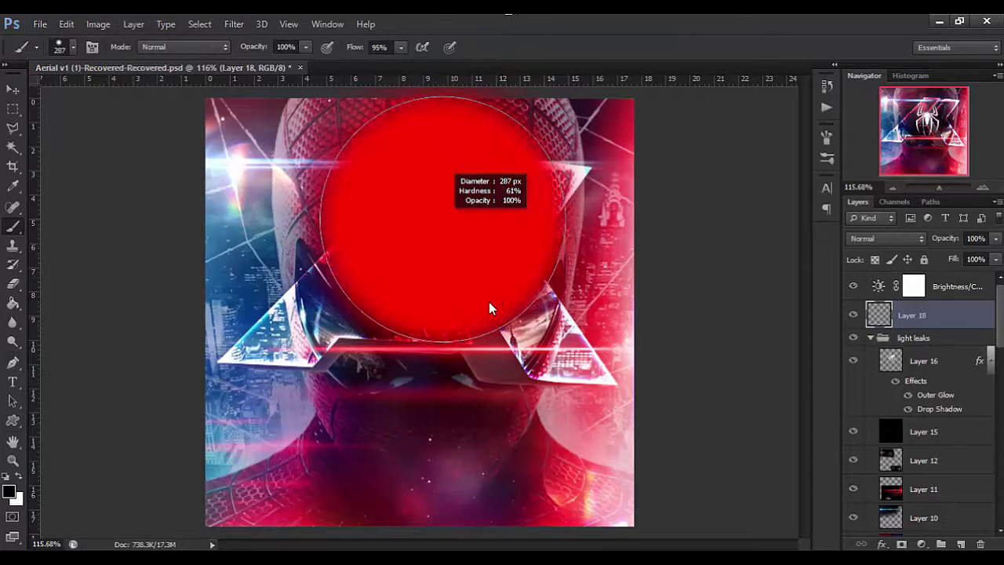
right_click(506, 354, "alt")
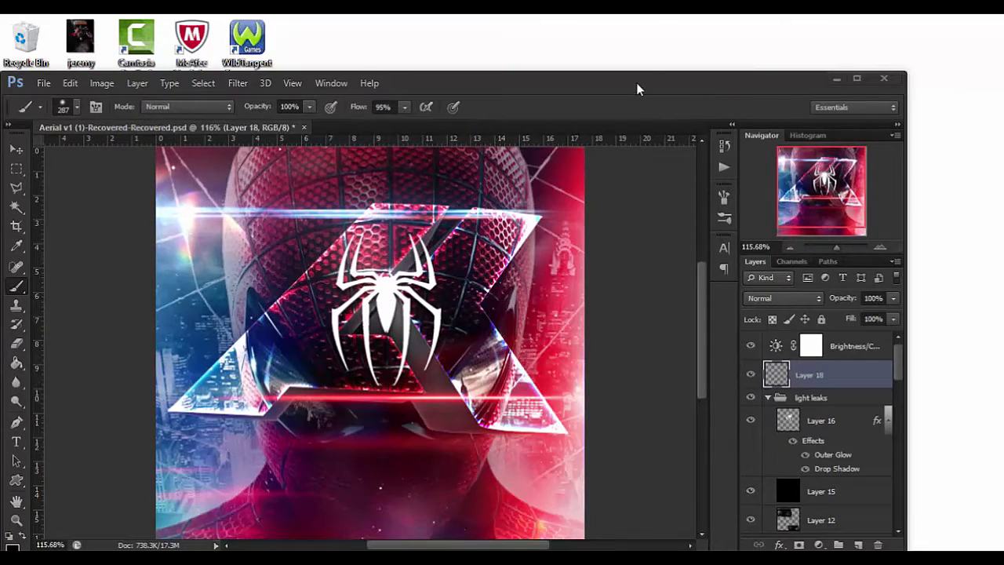
double_click(638, 84)
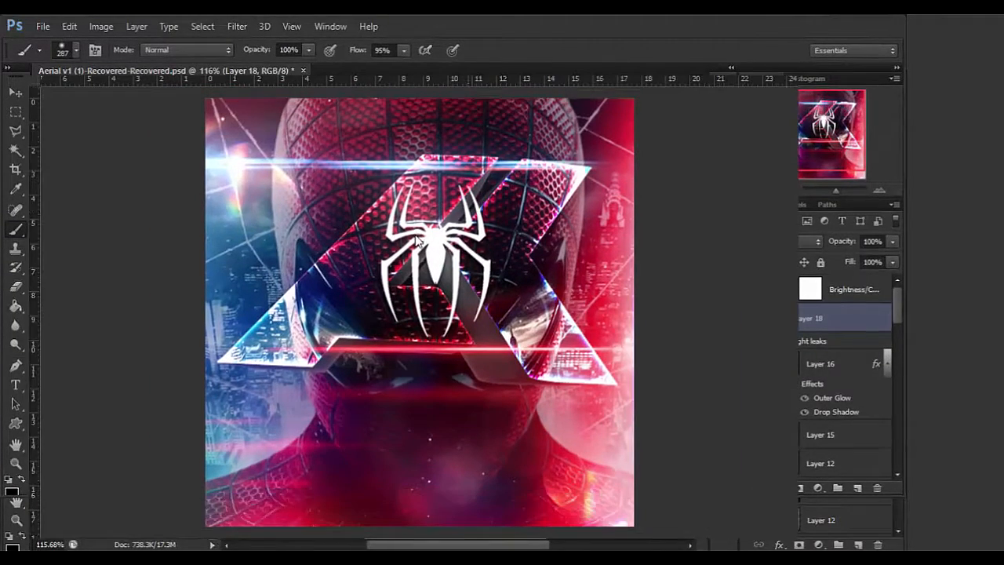
Enlarge the brush to about 358 px and paint a soft black shade over the top of the head.
mouse_move(416, 242)
left_mouse_down()
mouse_move(427, 268)
mouse_move(452, 244)
left_mouse_up()
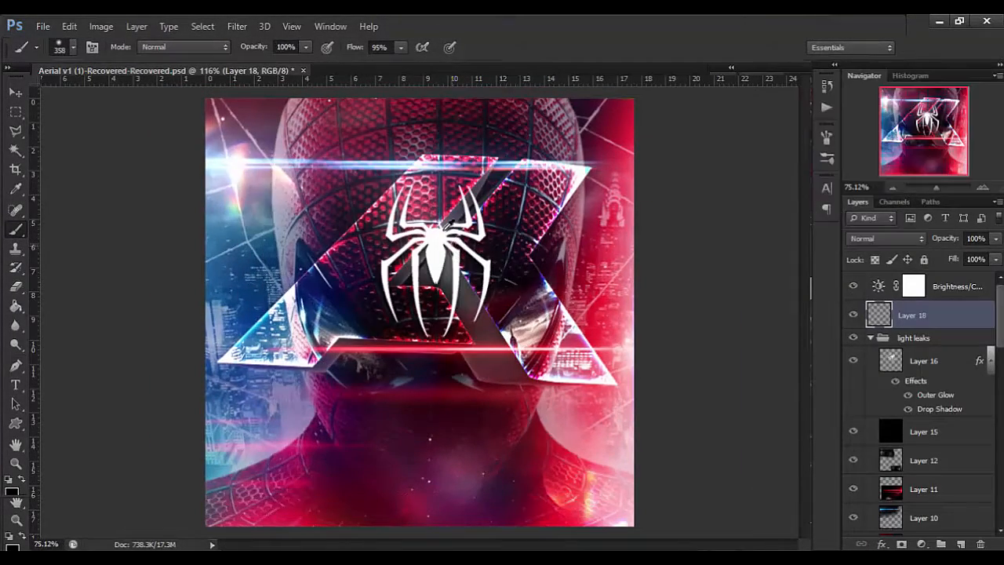
left_click_drag(442, 180, 445, 196)
left_click(424, 149)
key("v")
scroll(480, 254, "up", 3)
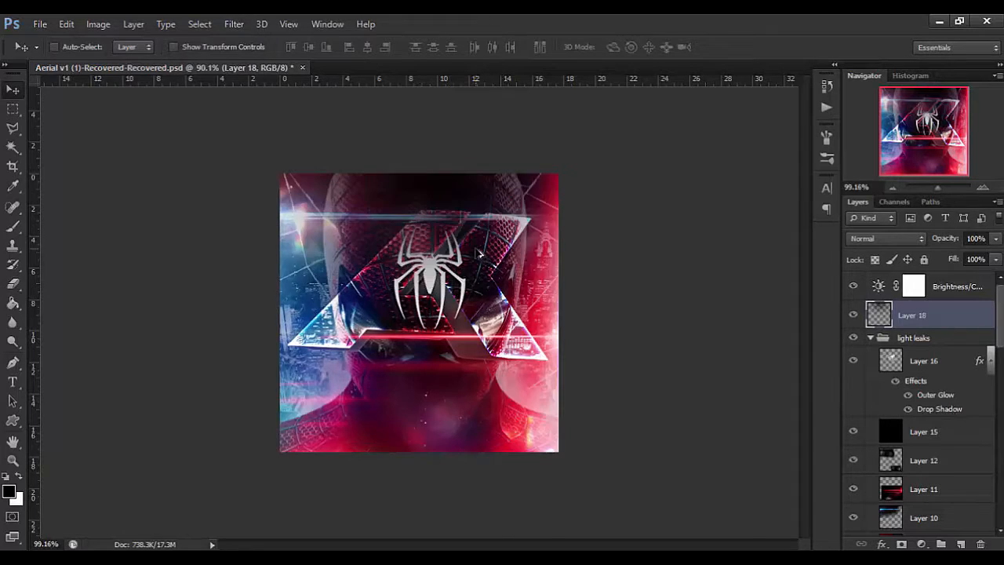
scroll(480, 254, "up", 1)
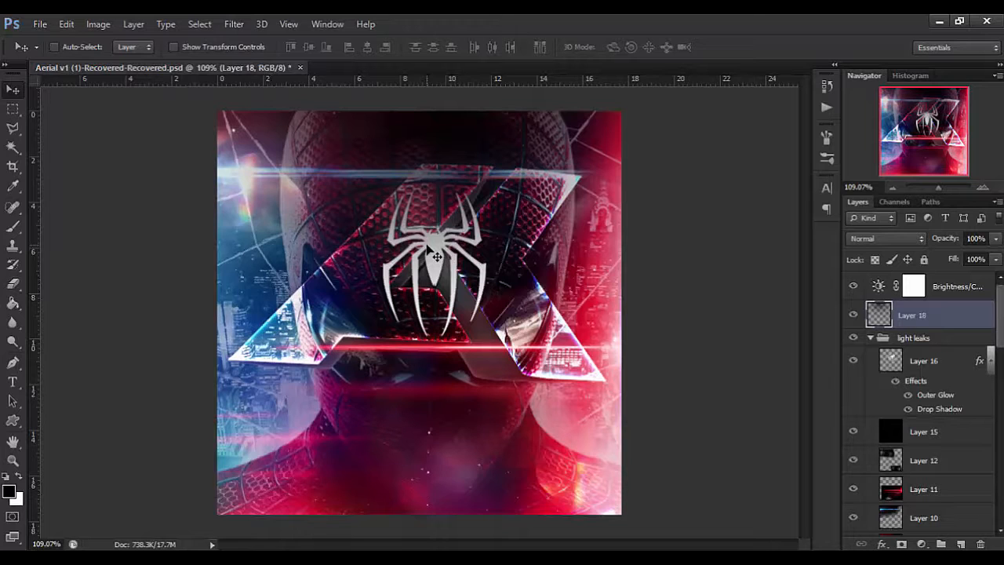
Invert Layer 18's black shade to white, then transform and shift it upward so it fades down over the head.
key("ctrl+i")
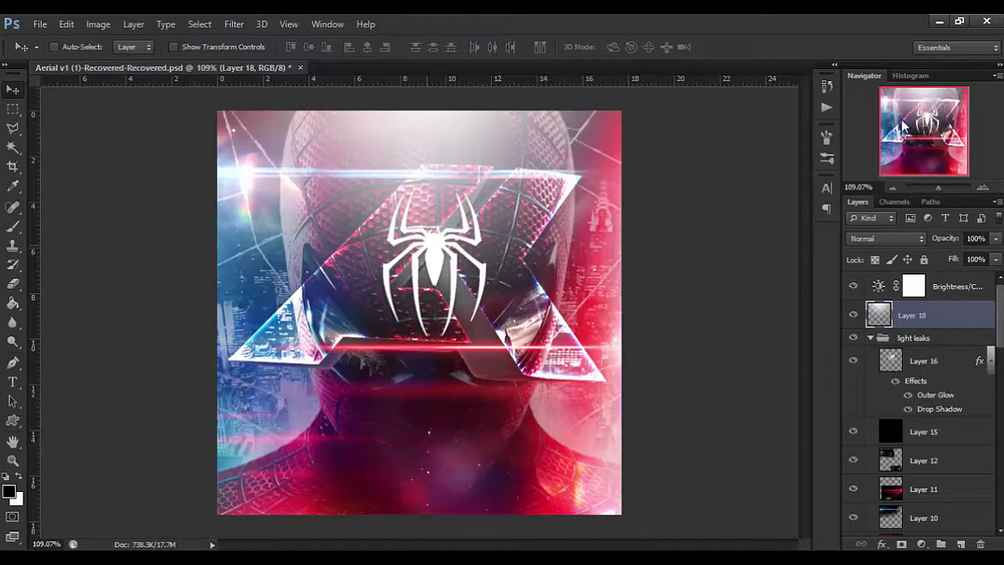
left_click_drag(453, 149, 453, 139)
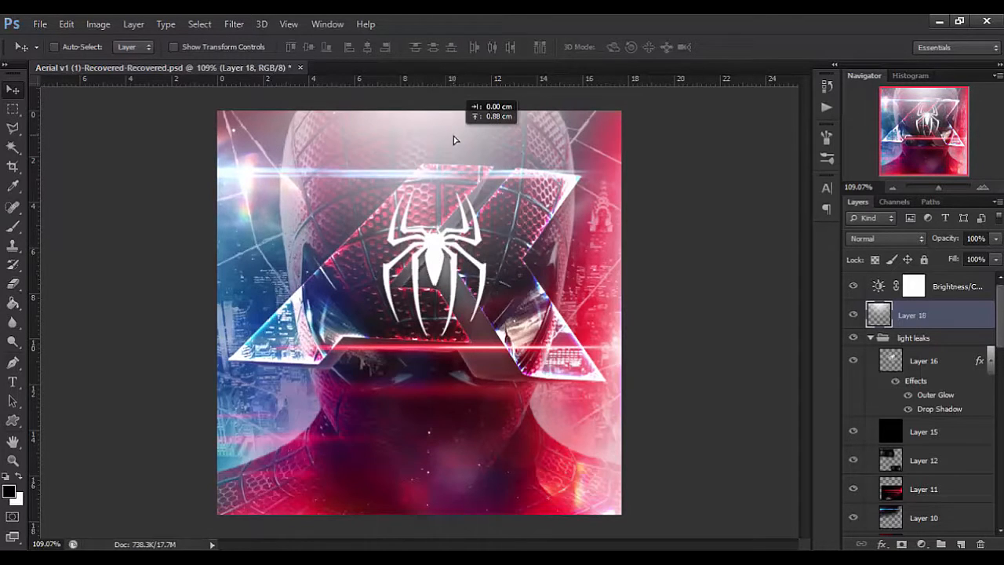
key("ctrl+t")
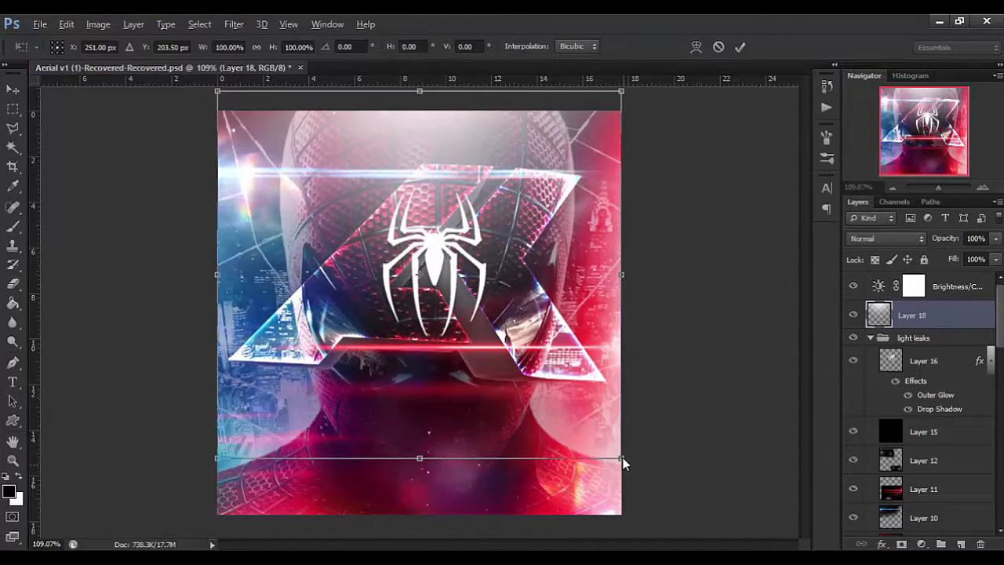
left_click_drag(630, 463, 648, 442)
key("Return")
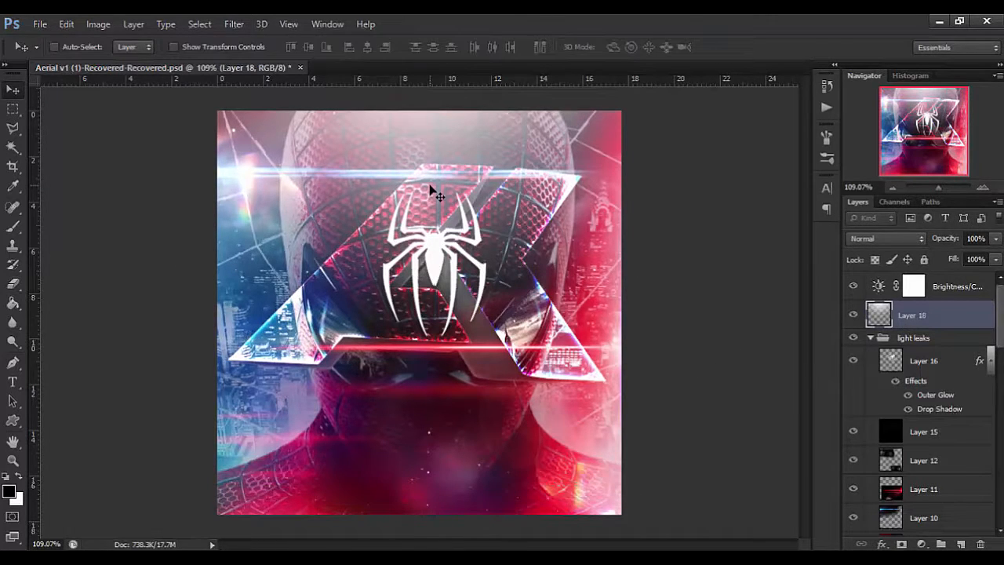
left_click_drag(433, 149, 433, 135)
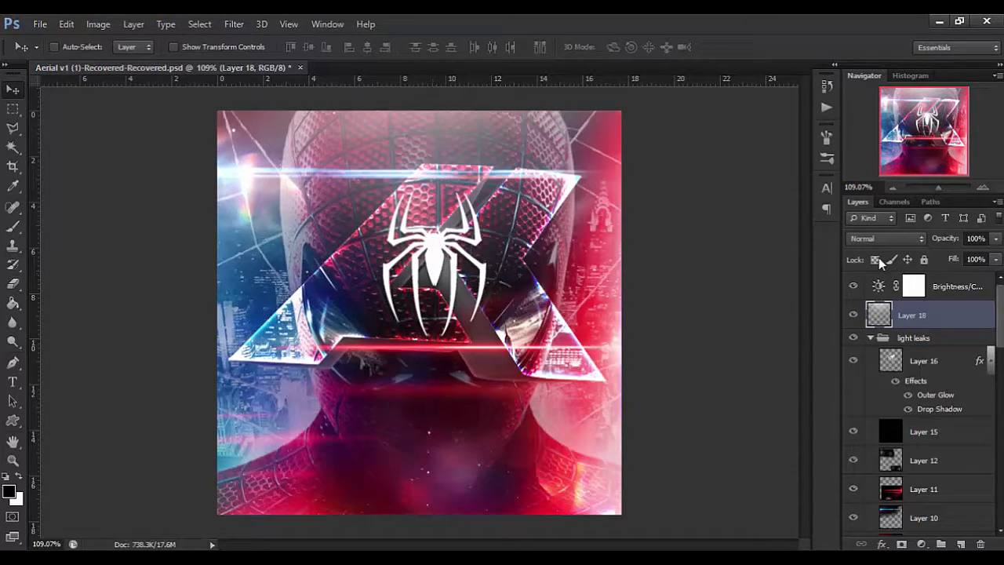
Set Layer 18's blend mode to Overlay.
left_click(885, 237)
left_click(881, 235)
left_click(880, 238)
left_click(869, 205)
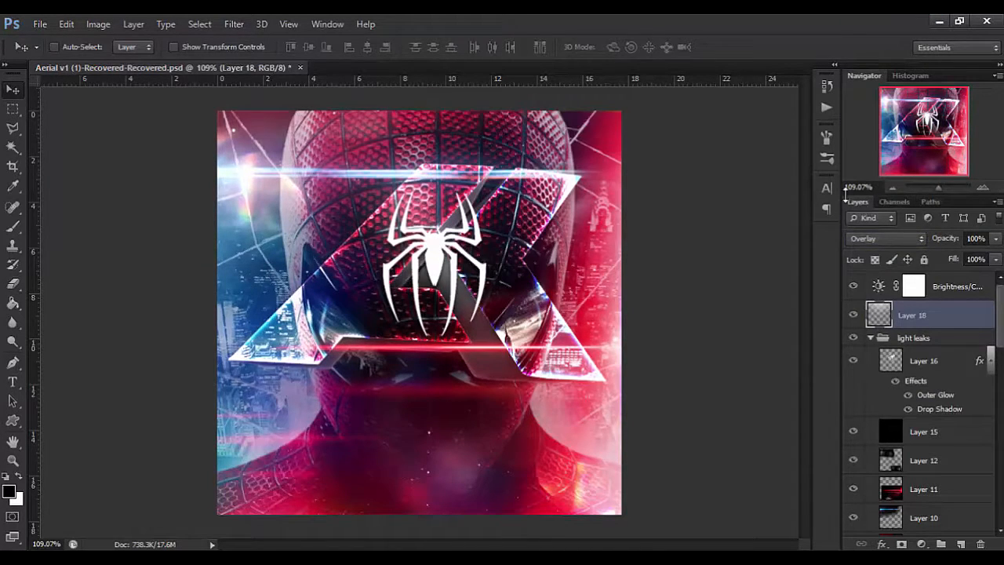
Duplicate Layer 18 and set the copy to Screen blend mode at 41% opacity.
key("ctrl+j")
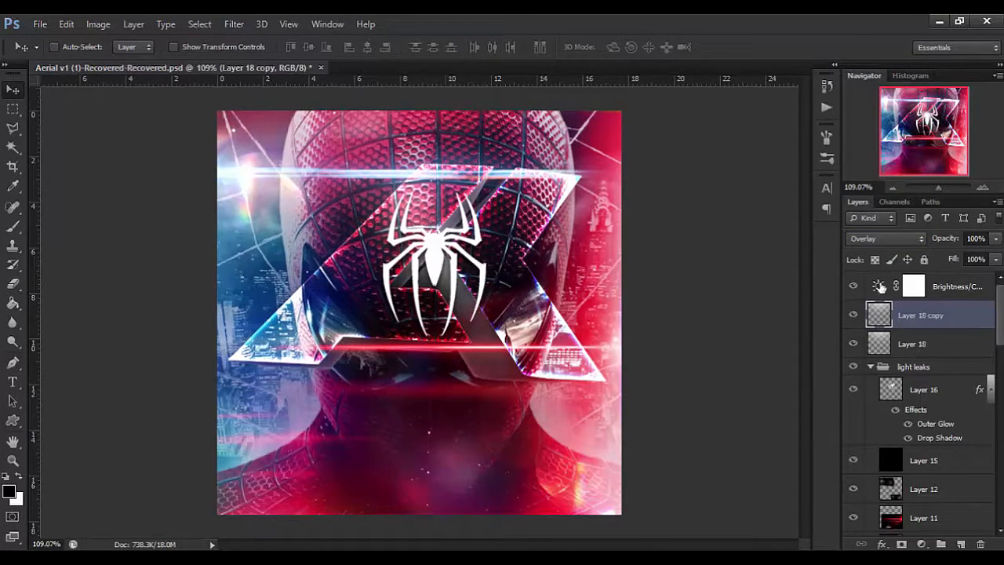
left_click(879, 240)
left_click(871, 139)
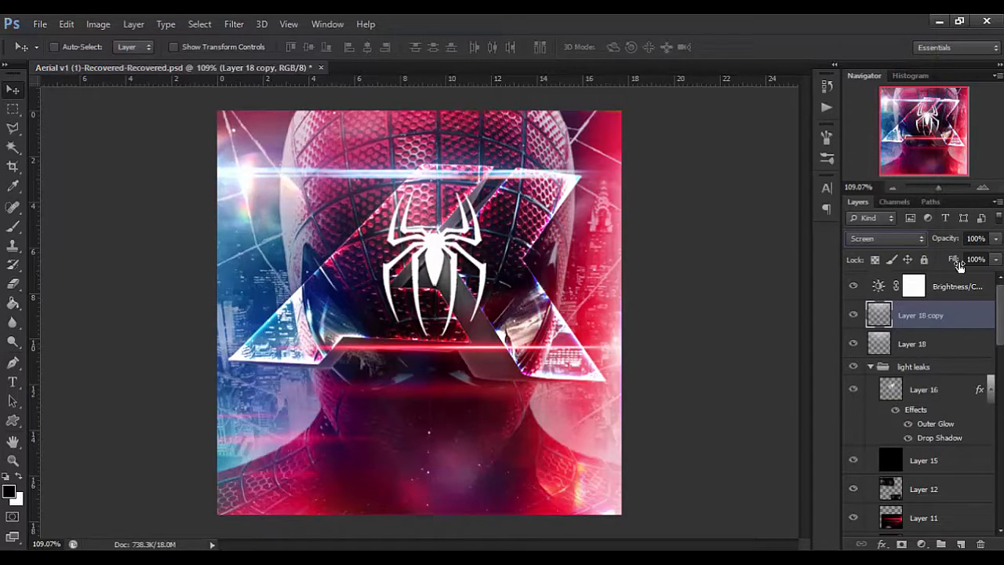
left_click_drag(950, 246, 900, 261)
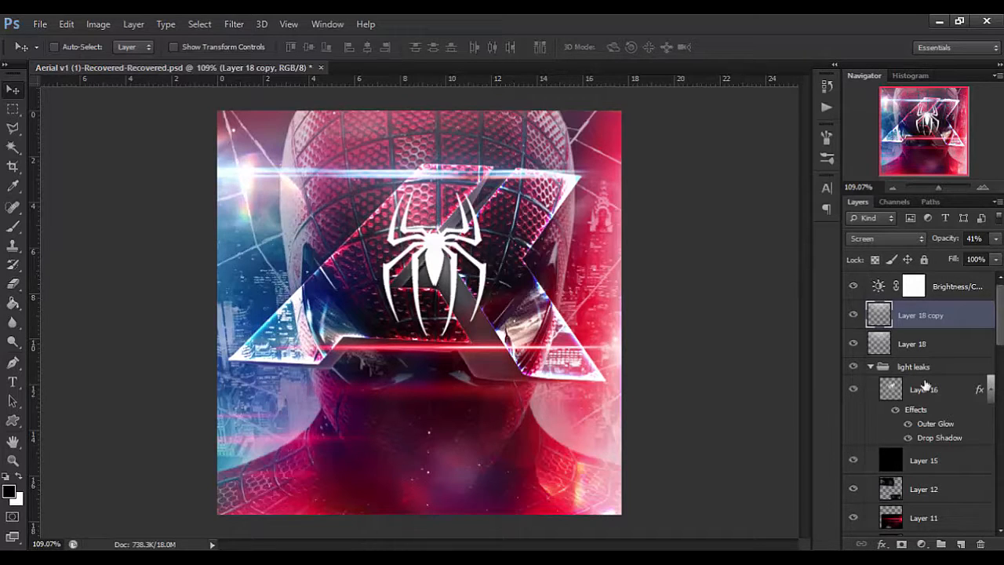
Add a black-filled layer above Layer 18 copy and set its fill to 0%.
left_click(961, 544)
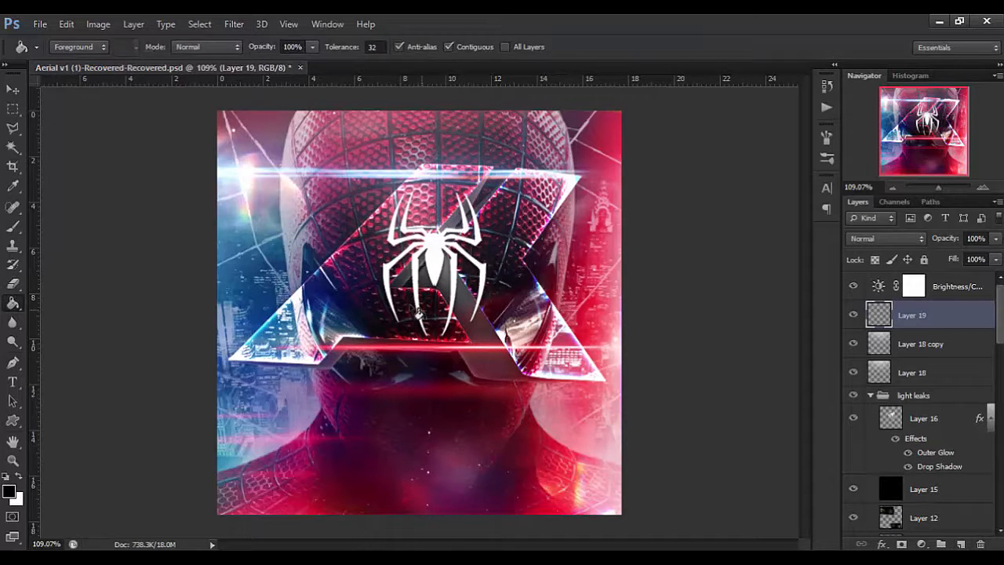
left_click(382, 332)
left_click_drag(953, 260, 629, 335)
Give Layer 19 a white inner glow from the edge with Vivid Light blend mode and a size of 7 px.
left_click(882, 544)
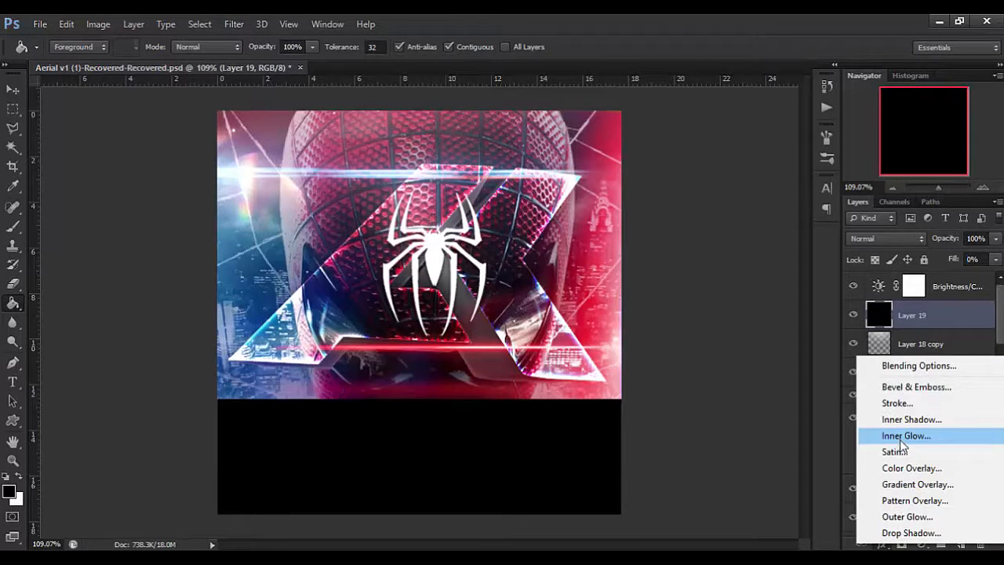
left_click(902, 438)
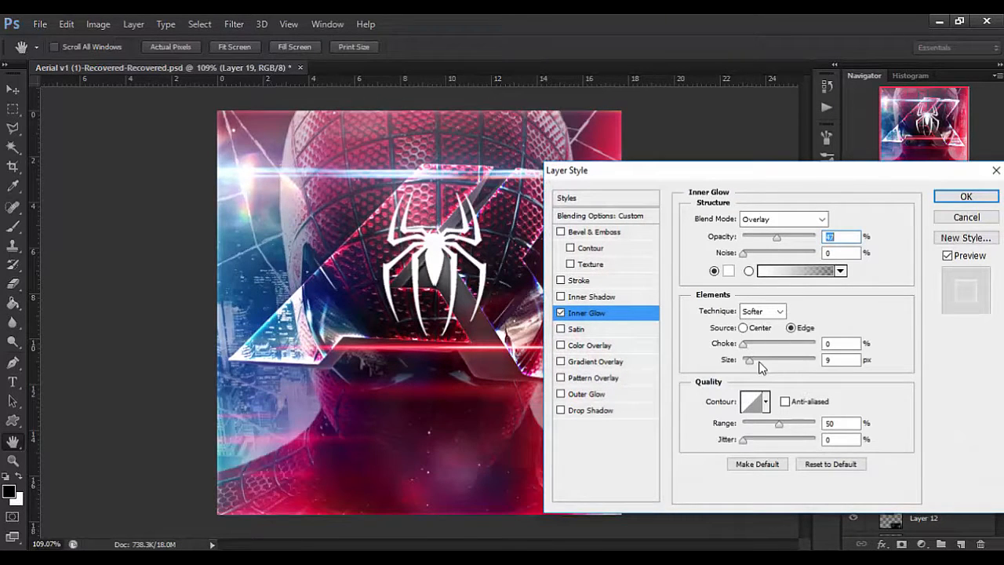
left_click(770, 220)
left_click(789, 150)
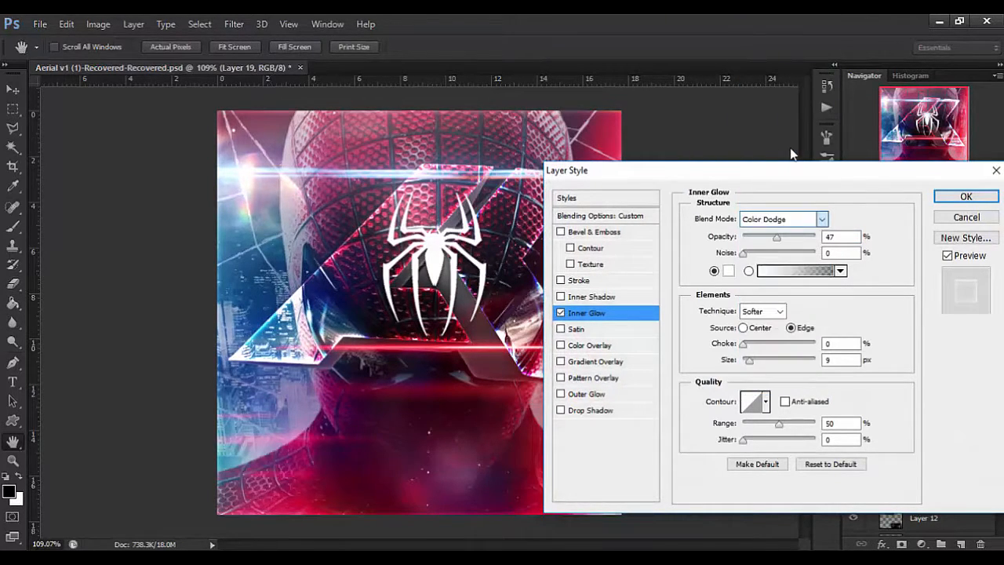
left_click_drag(750, 360, 747, 360)
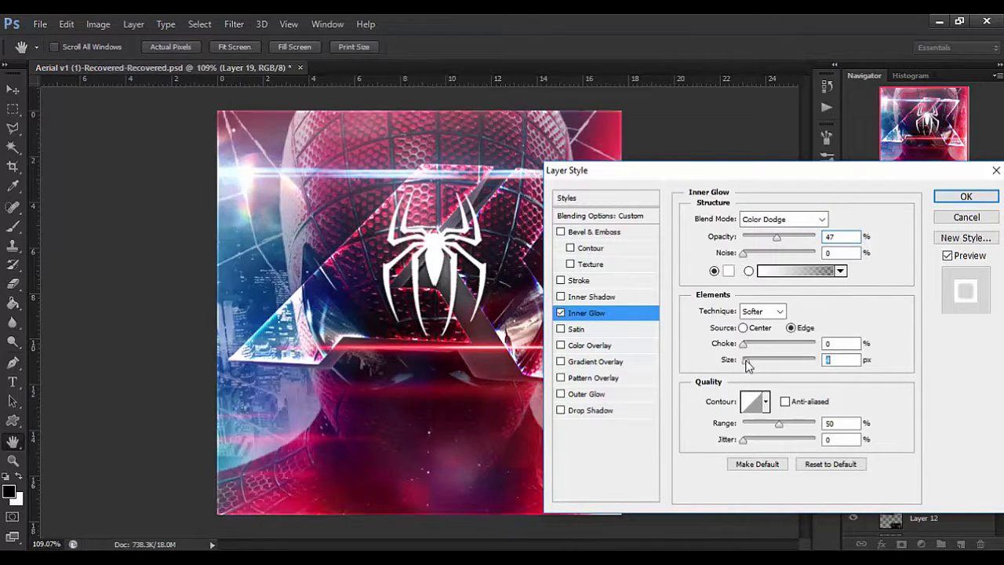
left_click(773, 220)
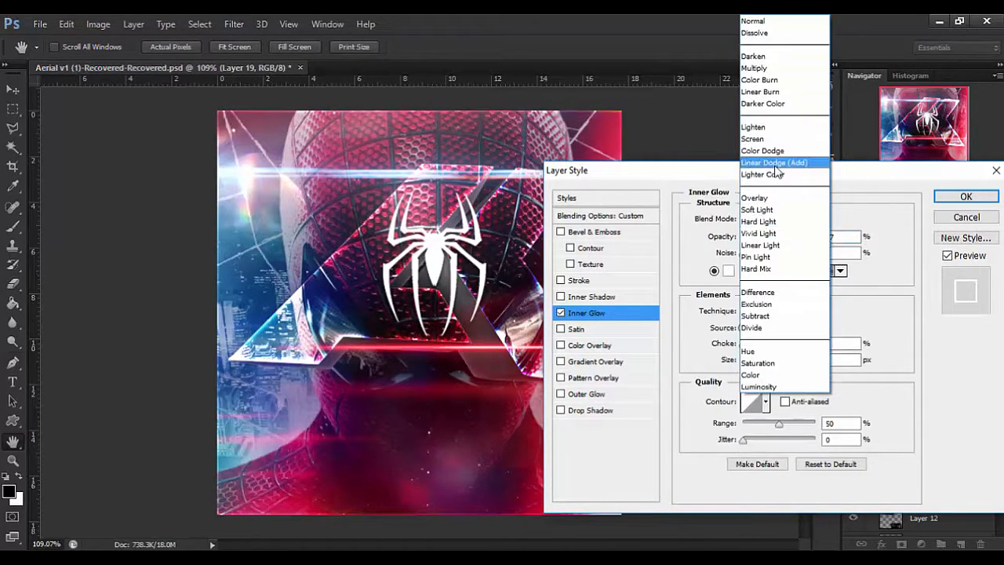
left_click(767, 233)
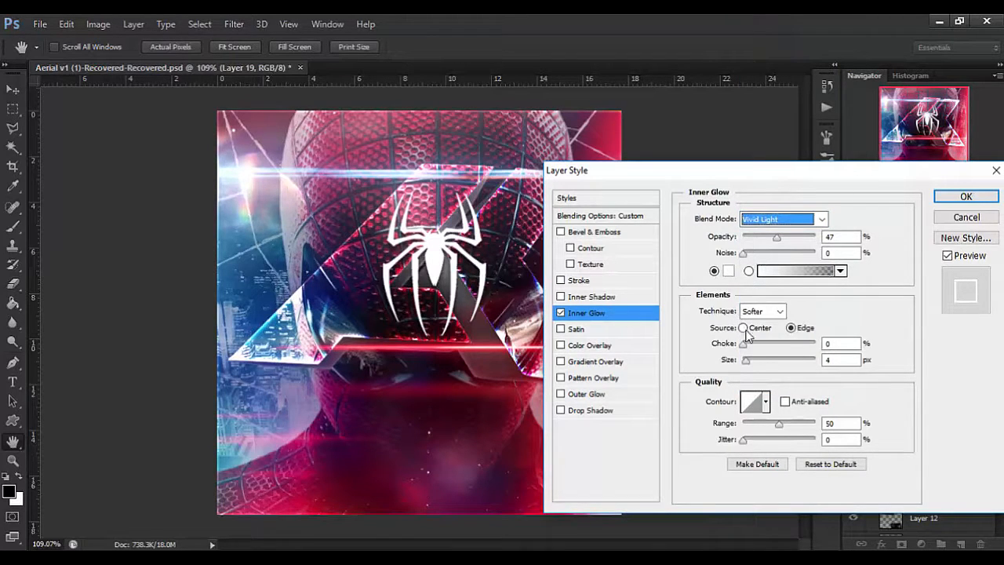
left_click(750, 364)
left_click_drag(753, 366, 748, 372)
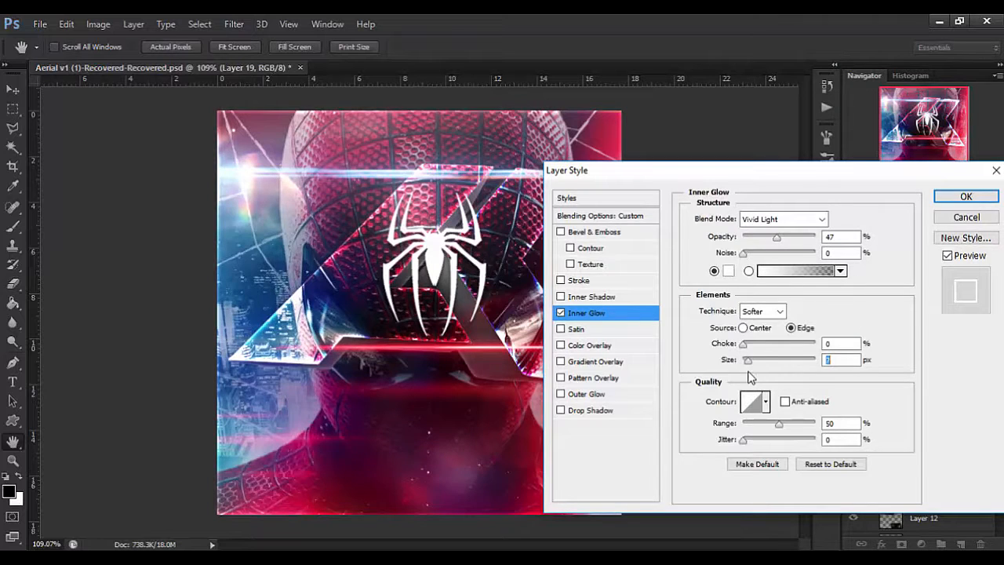
mouse_move(765, 170)
left_mouse_down()
mouse_move(596, 480)
mouse_move(387, 438)
mouse_move(373, 363)
left_mouse_up()
left_click(581, 394)
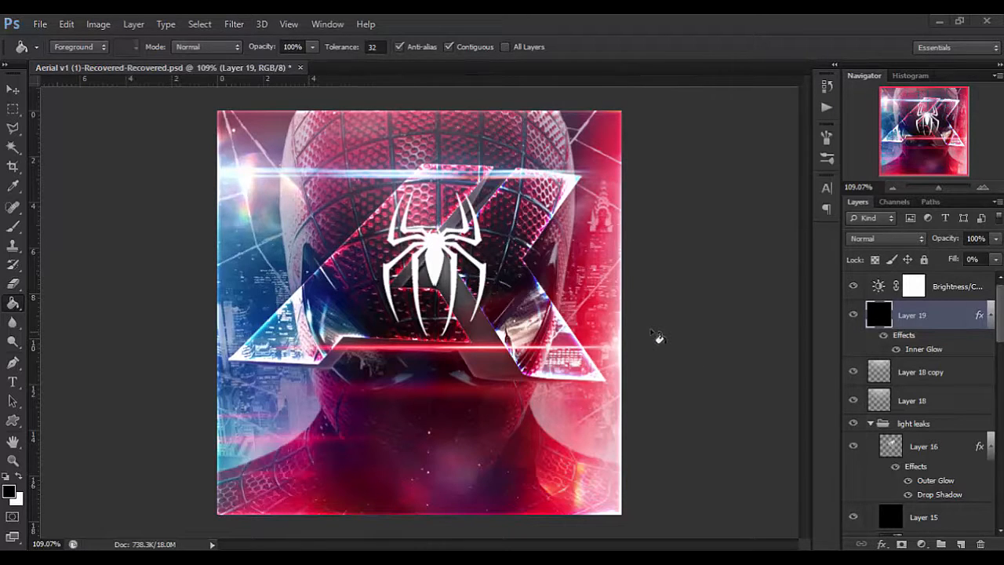
key("c")
key("v")
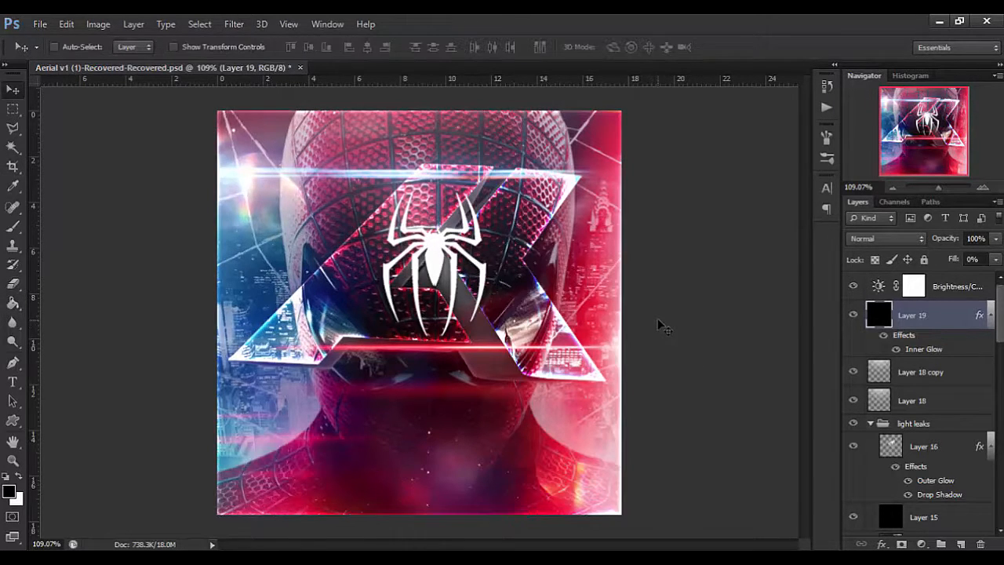
key("ctrl+shift+alt+n")
key("ctrl+v")
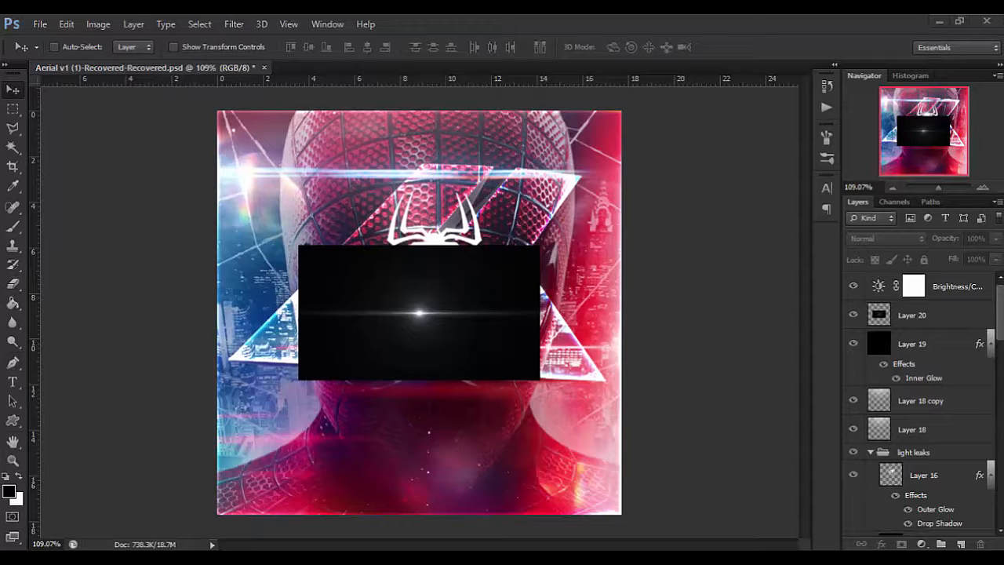
left_click(906, 316)
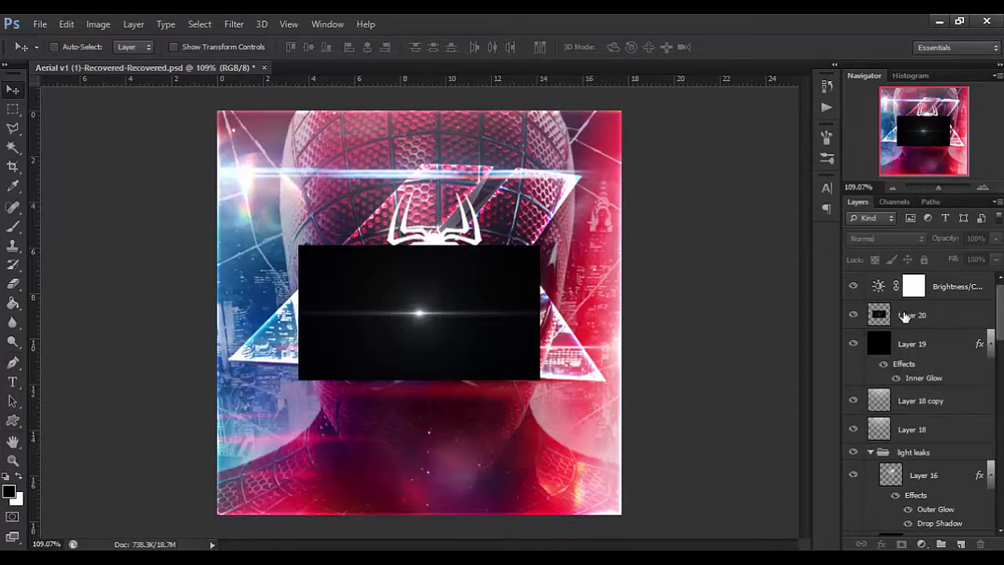
key("Delete")
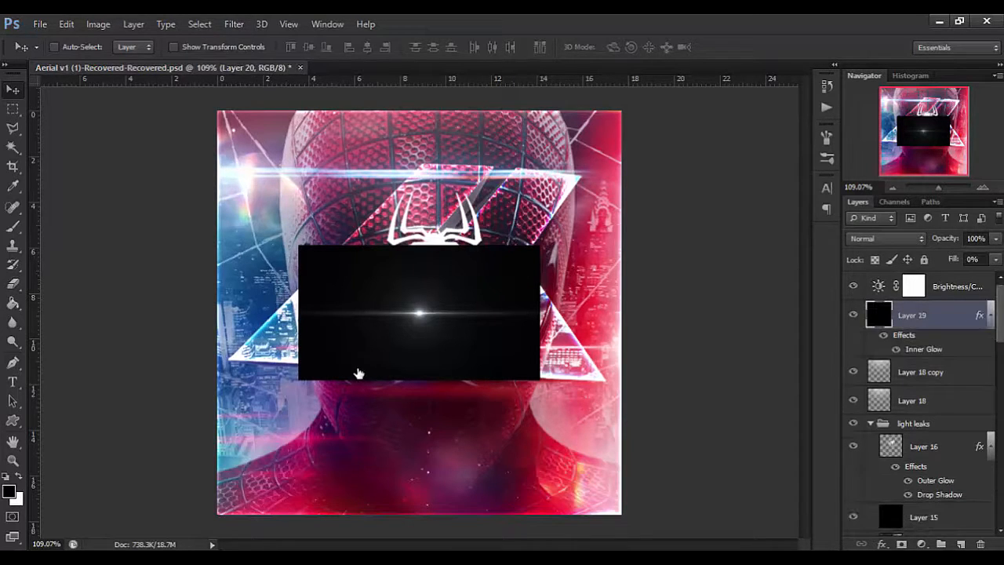
Undo adding the white flare, and scale the red flare on Layer 20 proportionally to 36.25%, positioned across the middle of the canvas.
key("ctrl+z")
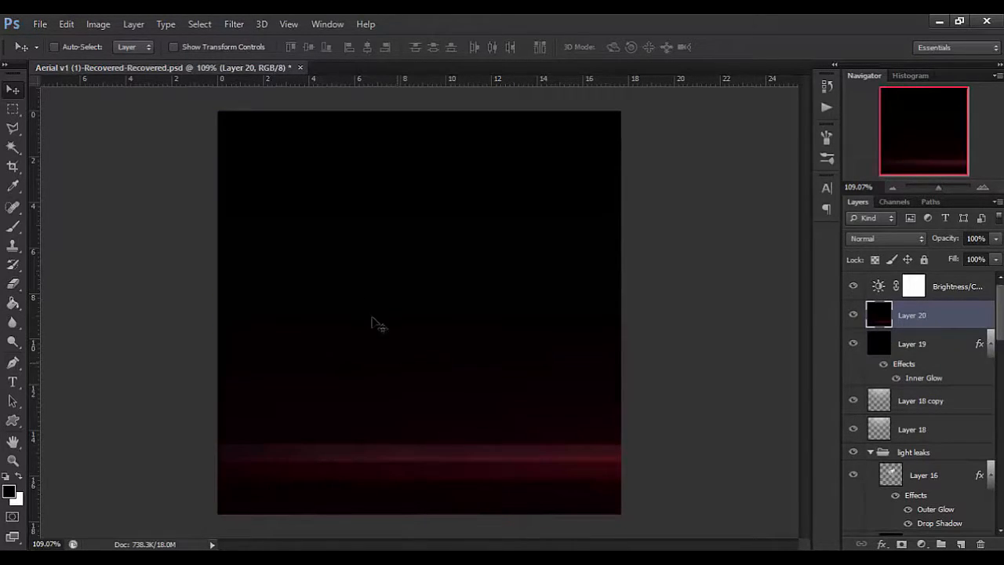
key("ctrl+t")
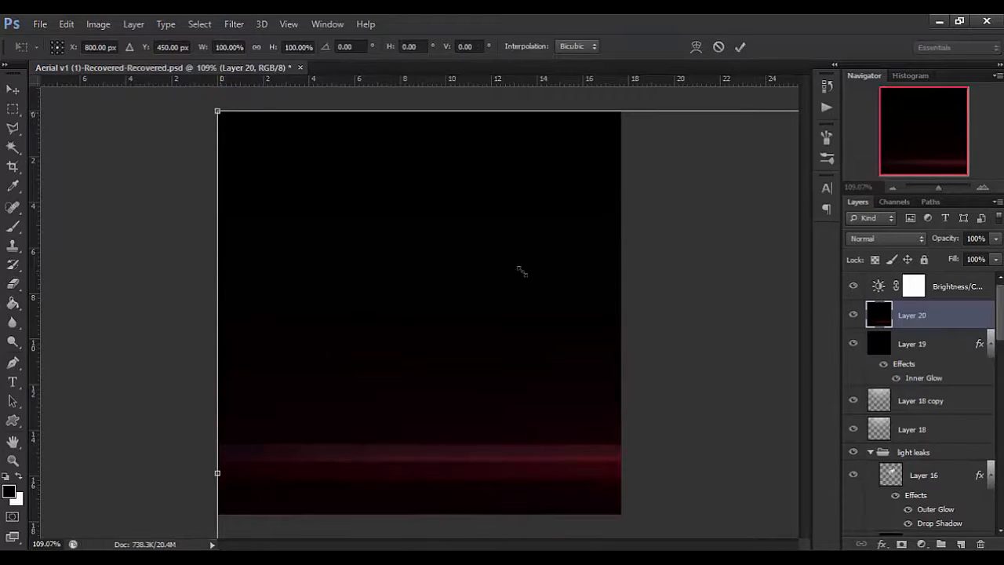
left_click_drag(522, 272, 512, 276)
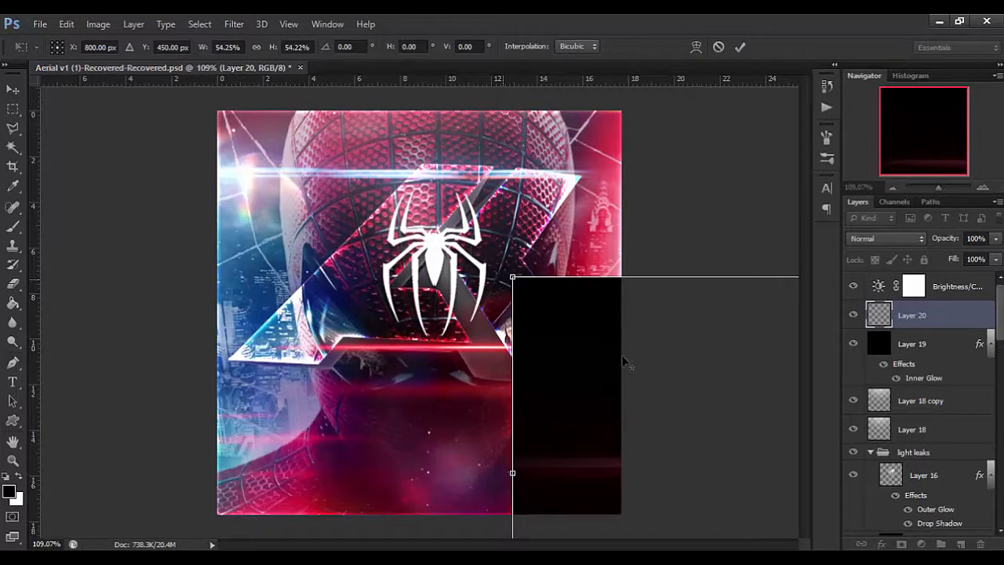
left_click_drag(164, 127, 182, 195)
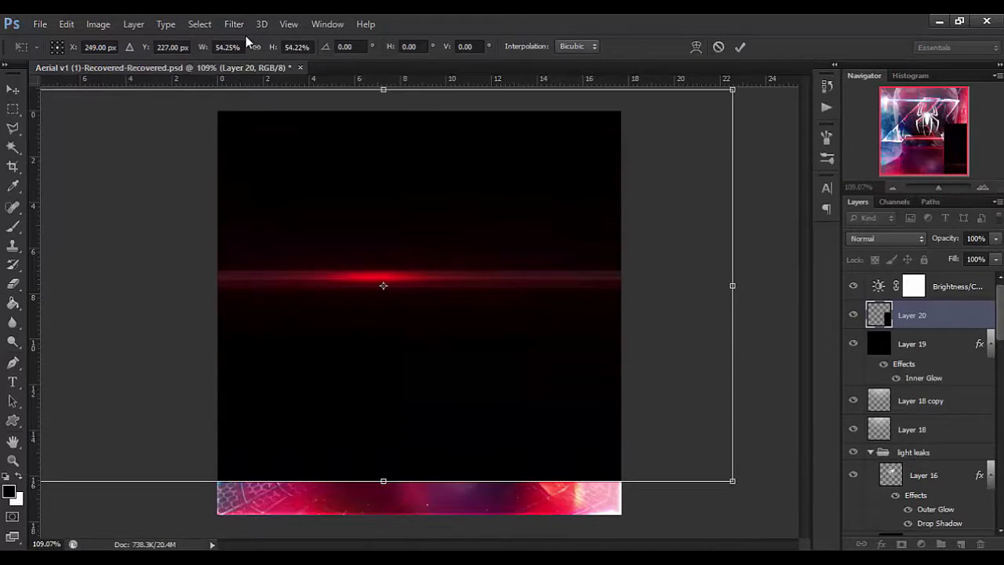
left_click(256, 48)
left_click_drag(272, 47, 255, 47)
type("36.25")
key("Return")
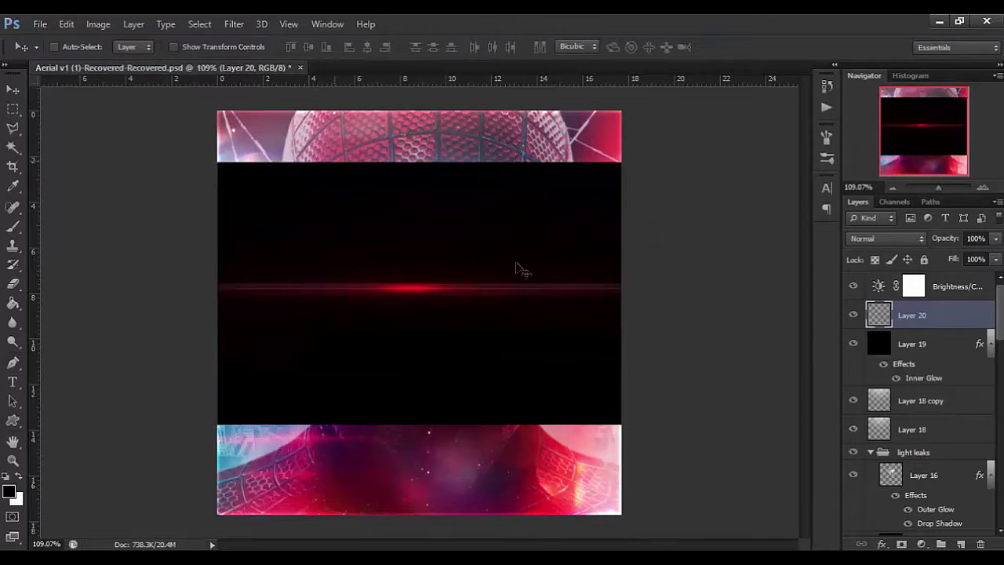
Shrink the red flare further to about 86% so that its sides nearly match the canvas width.
key("ctrl+t")
left_click_drag(634, 166, 602, 184)
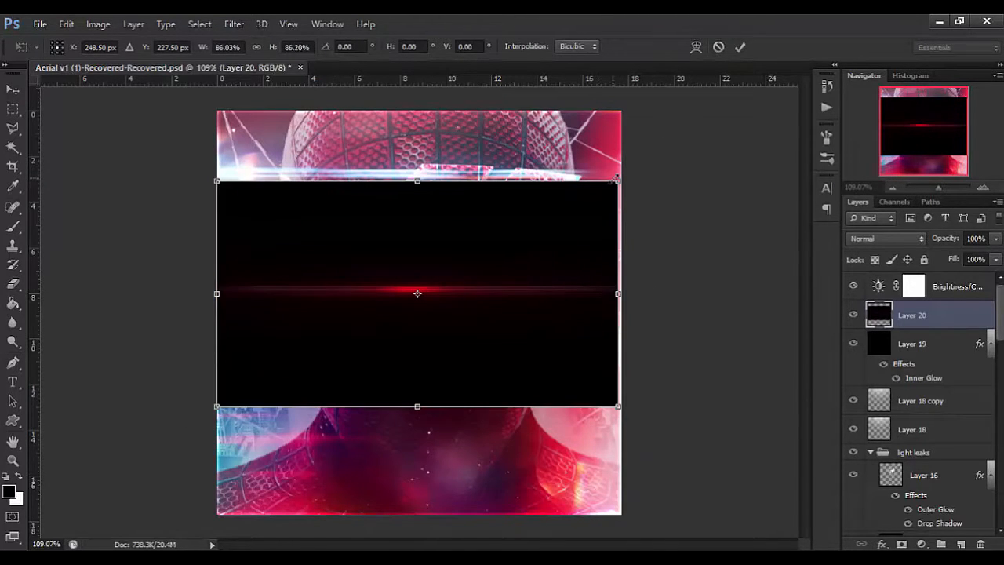
key("Return")
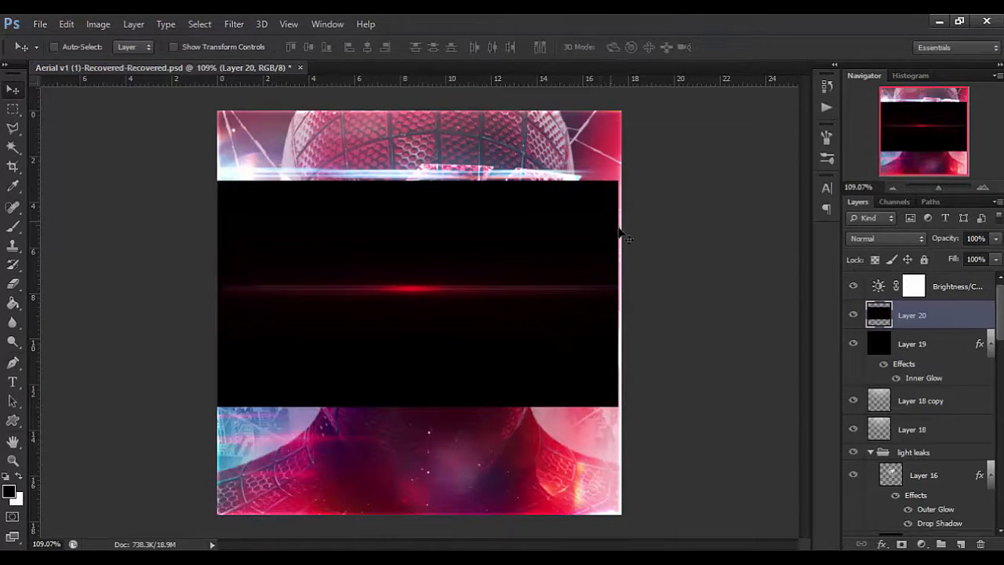
Increase the saturation of the red flare layer with Hue/Saturation.
key("i")
key("ctrl+u")
left_click(539, 545)
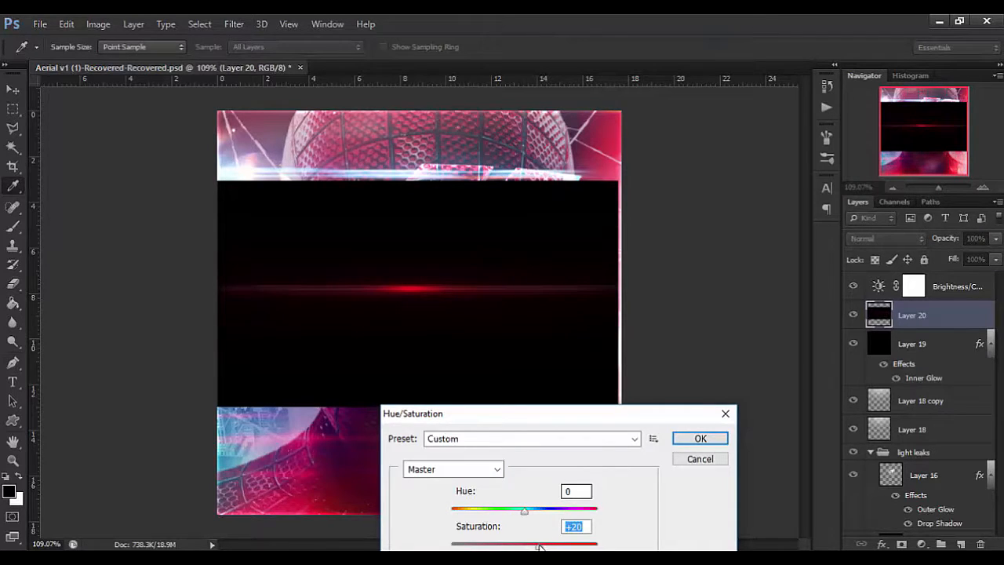
left_click_drag(544, 547, 558, 547)
key("Return")
key("v")
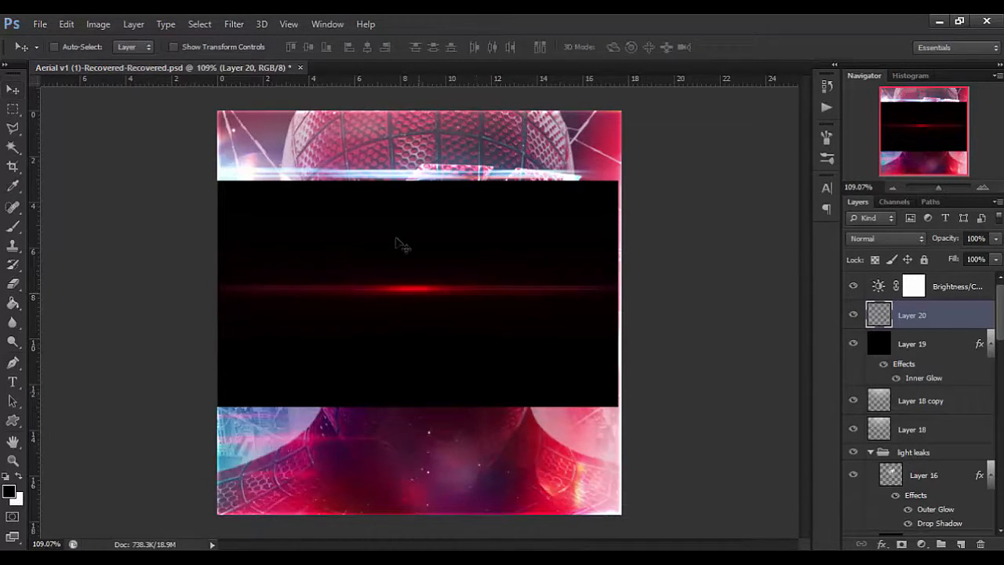
Squash the red flare to about 26% of its height while keeping its full width.
key("ctrl+t")
left_click_drag(412, 185, 418, 266)
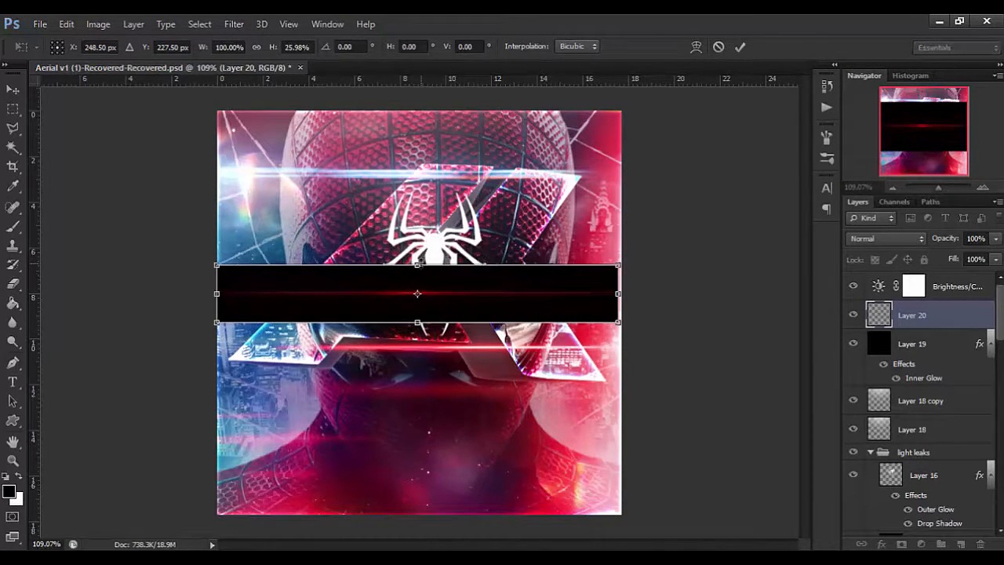
key("Return")
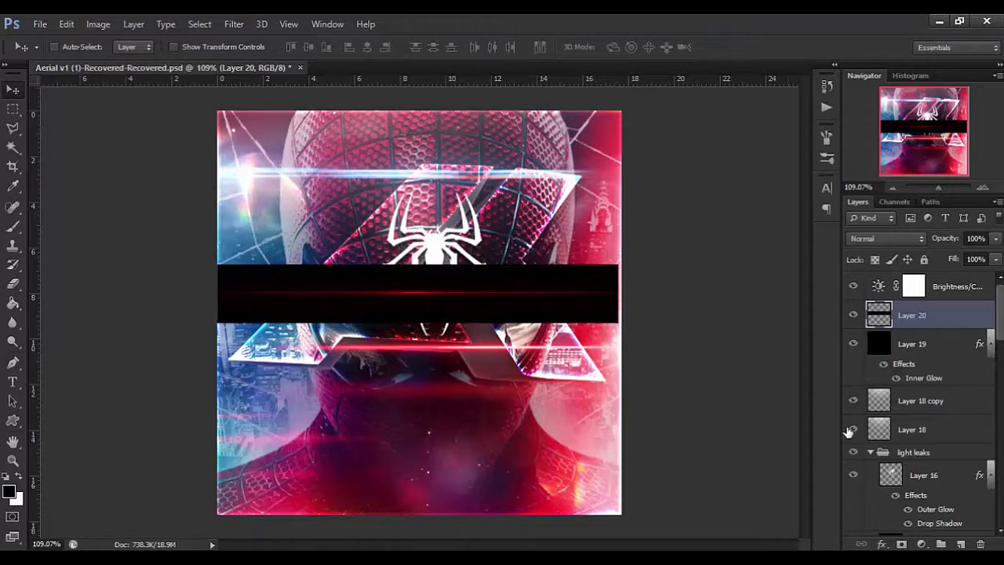
Add a new layer above the flare and sample the flare's bright red core as the brush colour.
left_click(961, 544)
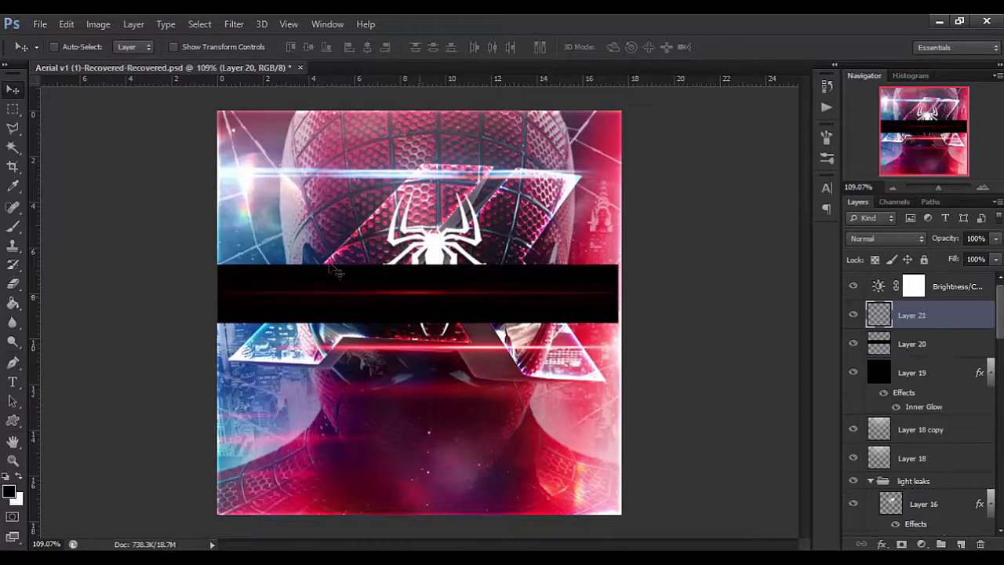
left_click(12, 229)
scroll(448, 291, "up", 5)
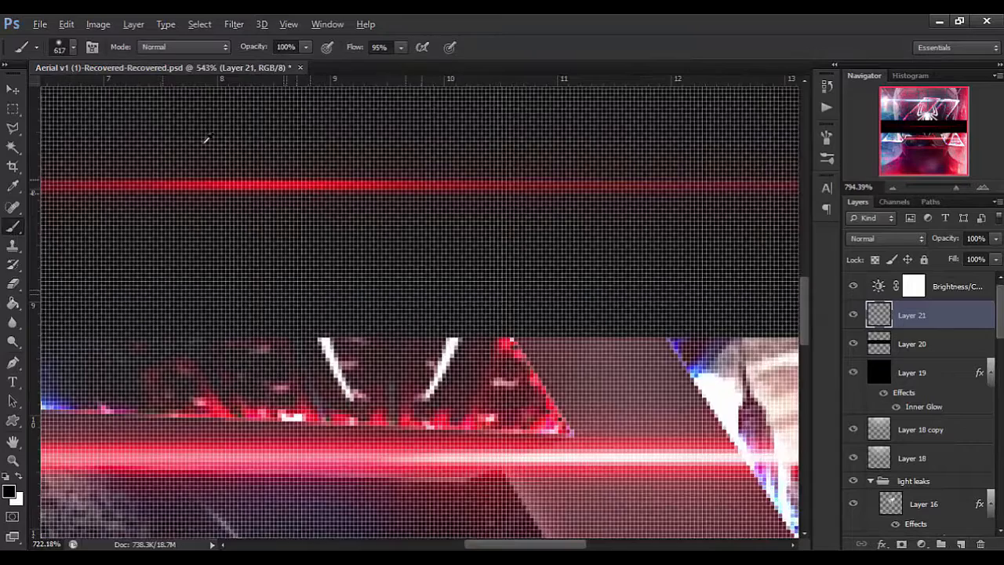
scroll(206, 140, "up", 1)
left_click(243, 135, "alt")
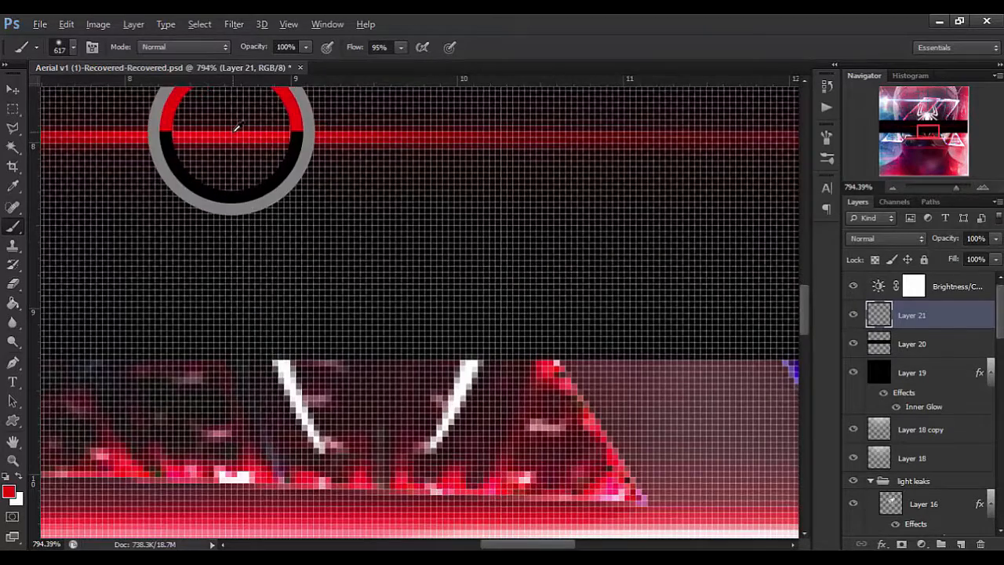
scroll(263, 149, "down", 6)
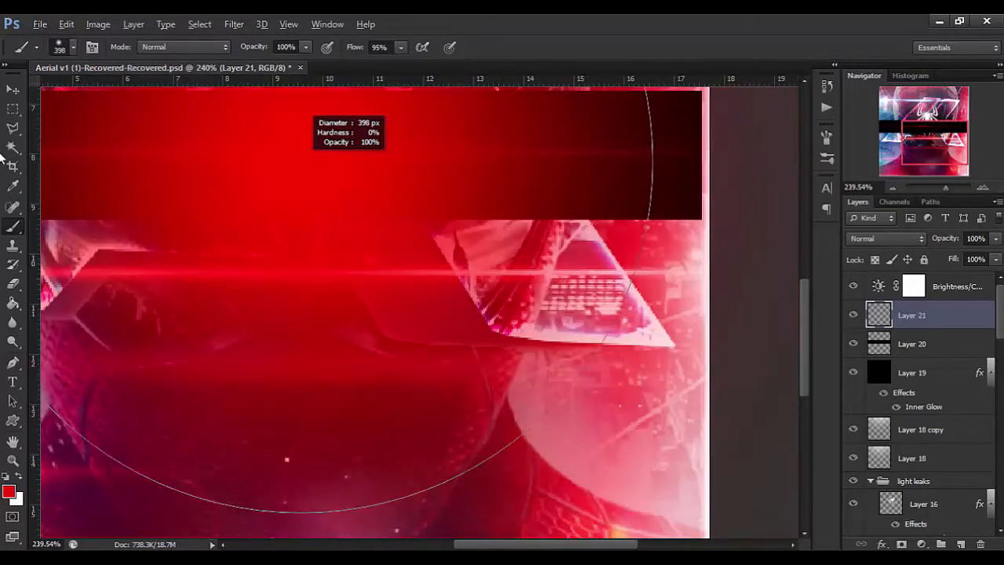
Reduce the soft brush to 107 px and paint a single red glow over the flare's centre.
mouse_move(384, 182)
left_mouse_down()
mouse_move(272, 167)
mouse_move(186, 138)
left_mouse_up()
scroll(185, 139, "down", 3)
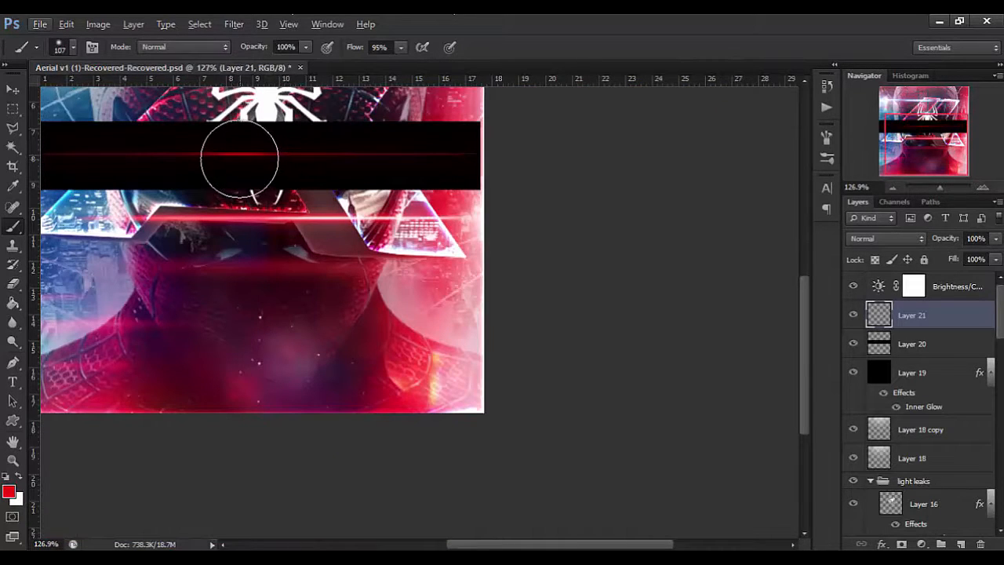
left_click(241, 156)
scroll(233, 165, "down", 4)
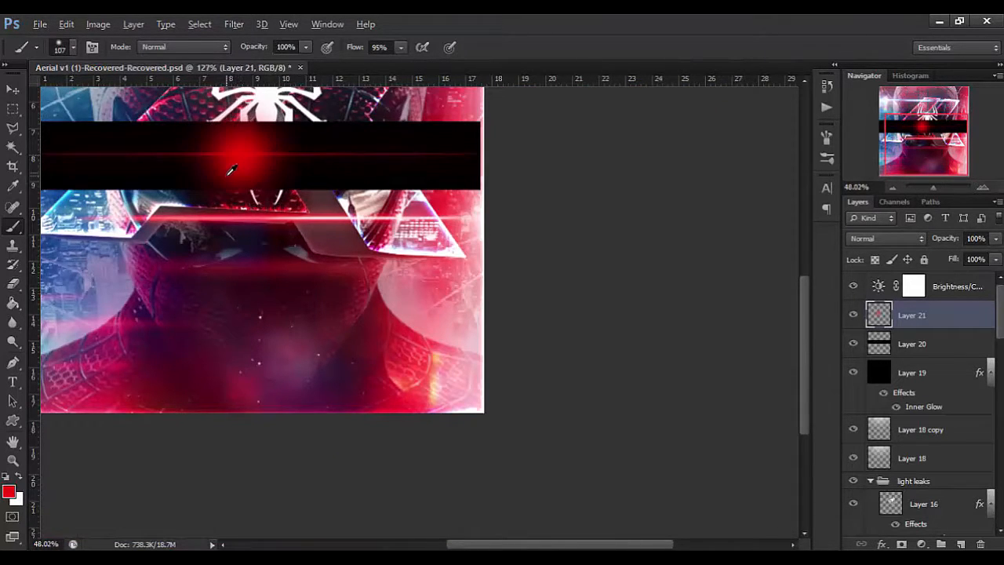
scroll(506, 321, "up", 5)
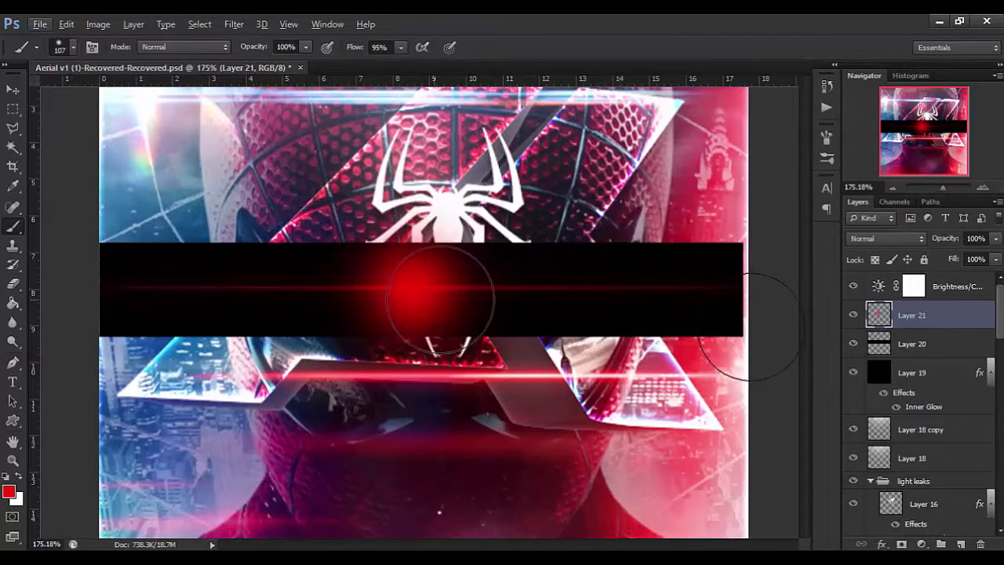
Set the painted red glow layer to Screen blend mode and adjust its opacity.
left_click(875, 240)
left_click(875, 161)
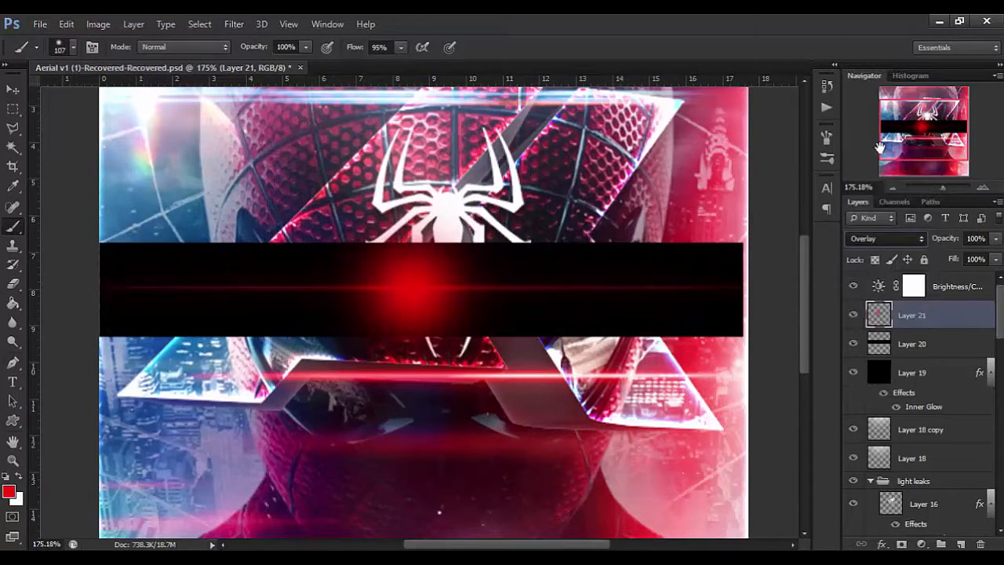
left_click_drag(876, 148, 871, 277)
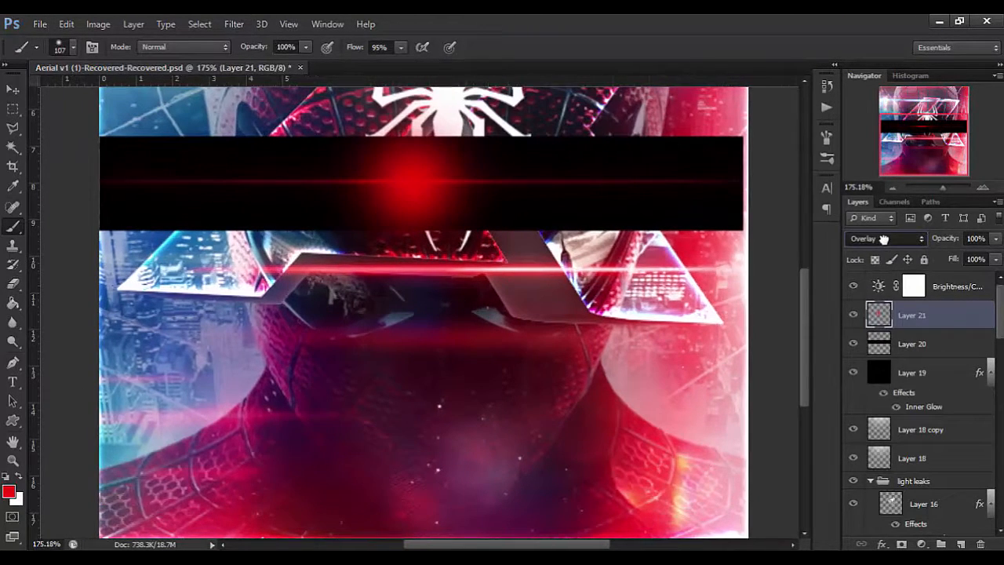
left_click(884, 240)
left_click(858, 138)
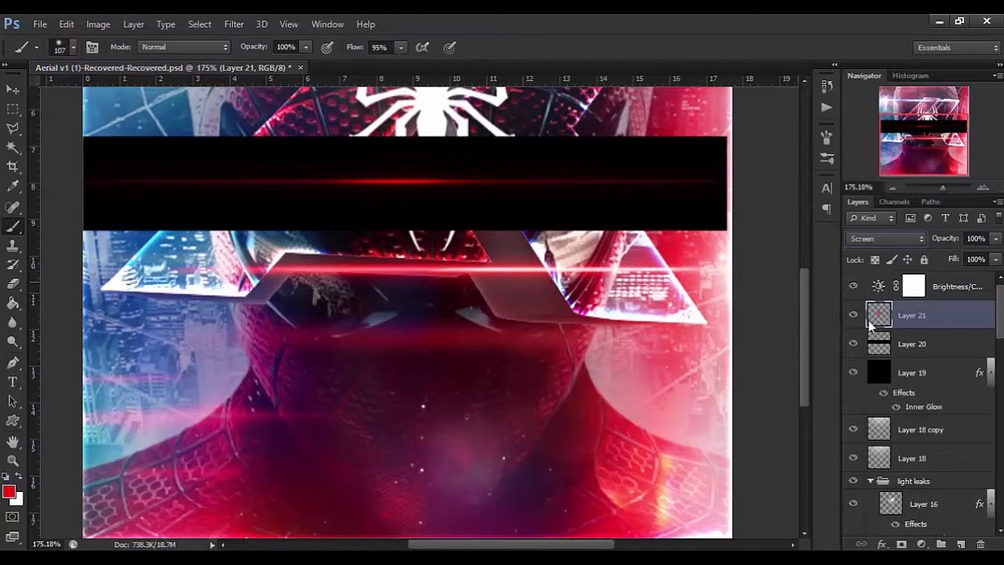
left_click_drag(950, 239, 886, 250)
Merge the painted glow on Layer 21 down into the flare on Layer 20.
right_click(938, 321)
left_click(657, 248)
key("ctrl+e")
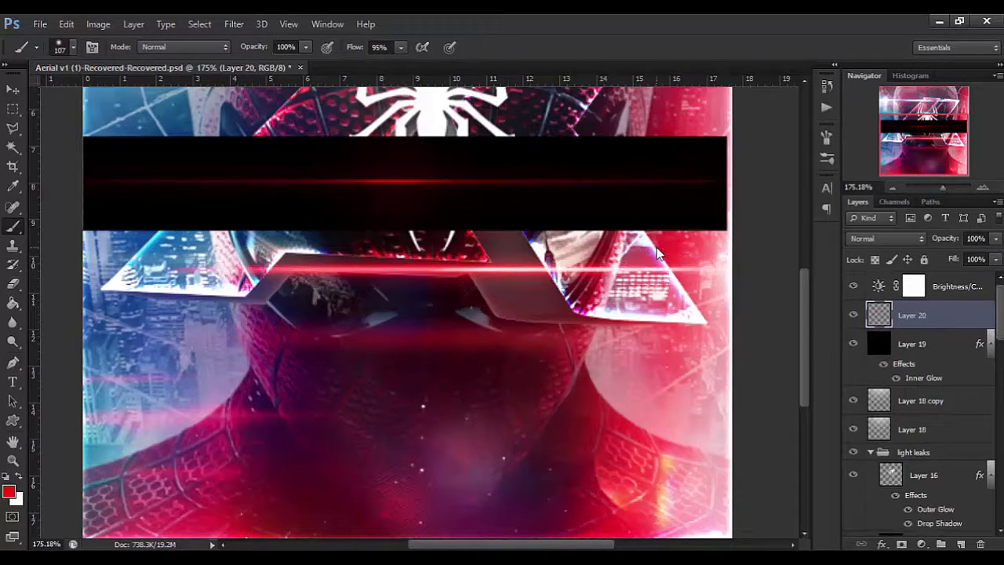
Rotate the merged flare about 56 degrees, scale it down proportionally and place it over the logo's inner right diagonal.
scroll(657, 248, "down", 1)
scroll(652, 193, "up", 3)
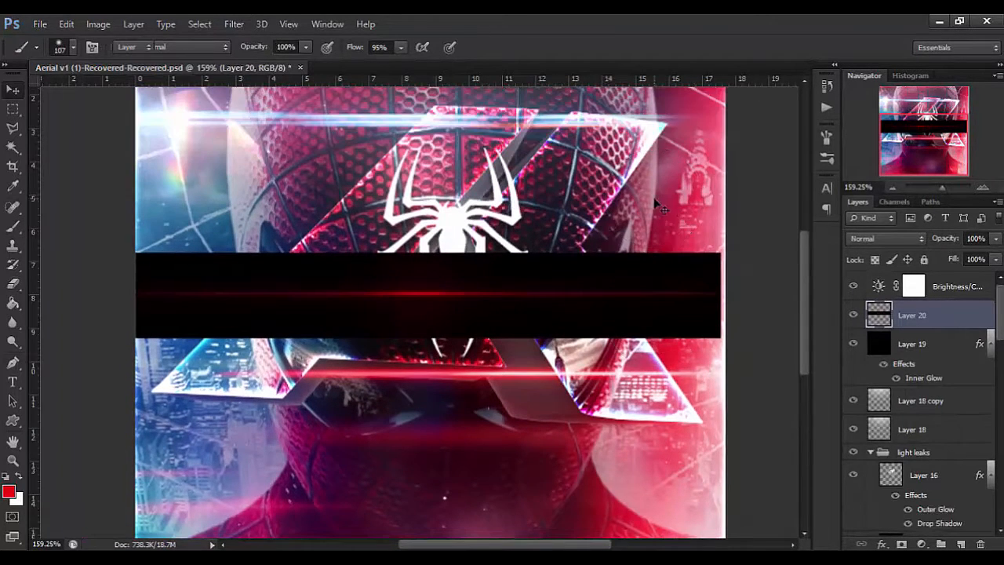
key("v")
key("ctrl+t")
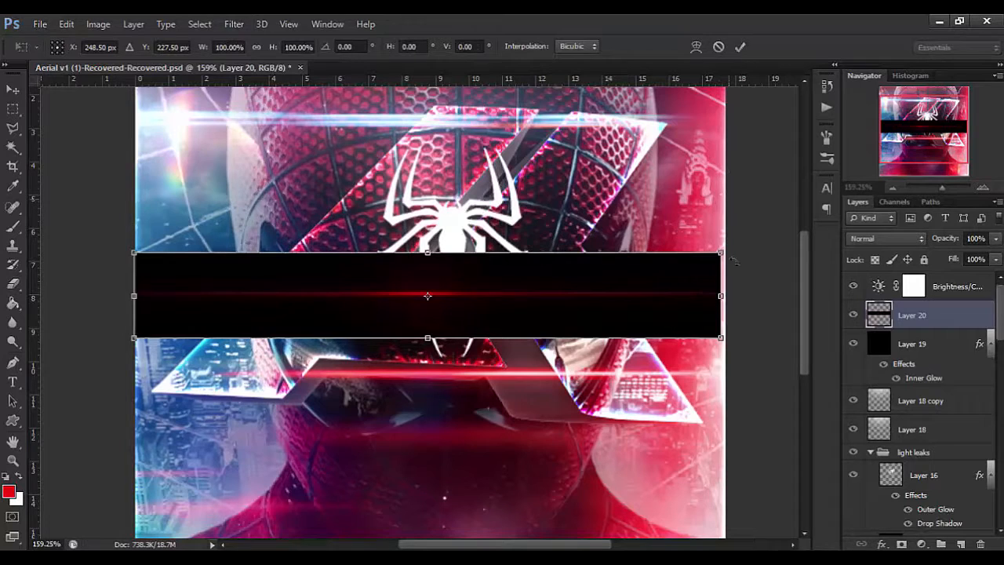
left_click_drag(696, 382, 625, 460)
left_click_drag(520, 436, 587, 442)
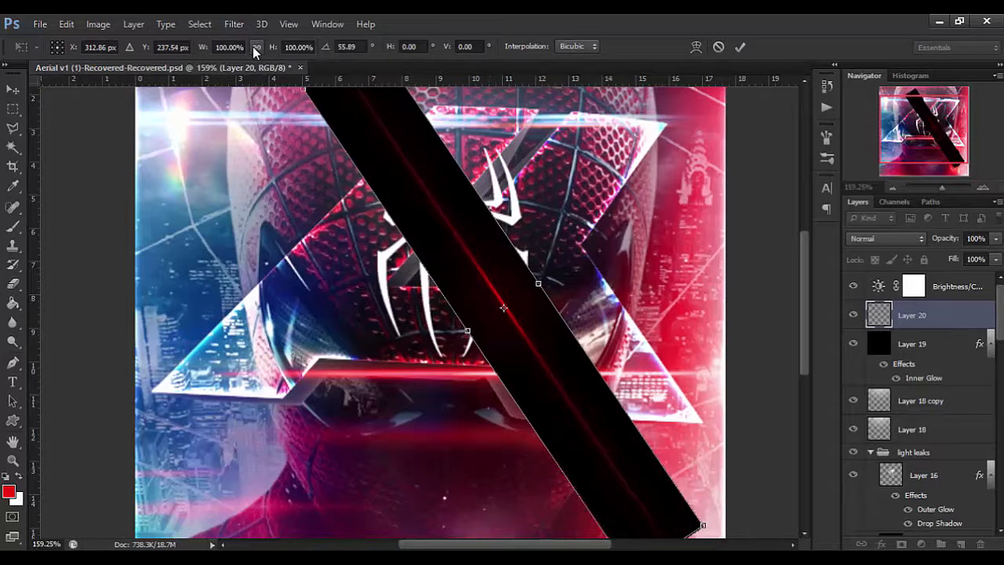
left_click_drag(269, 49, 242, 49)
key("Return")
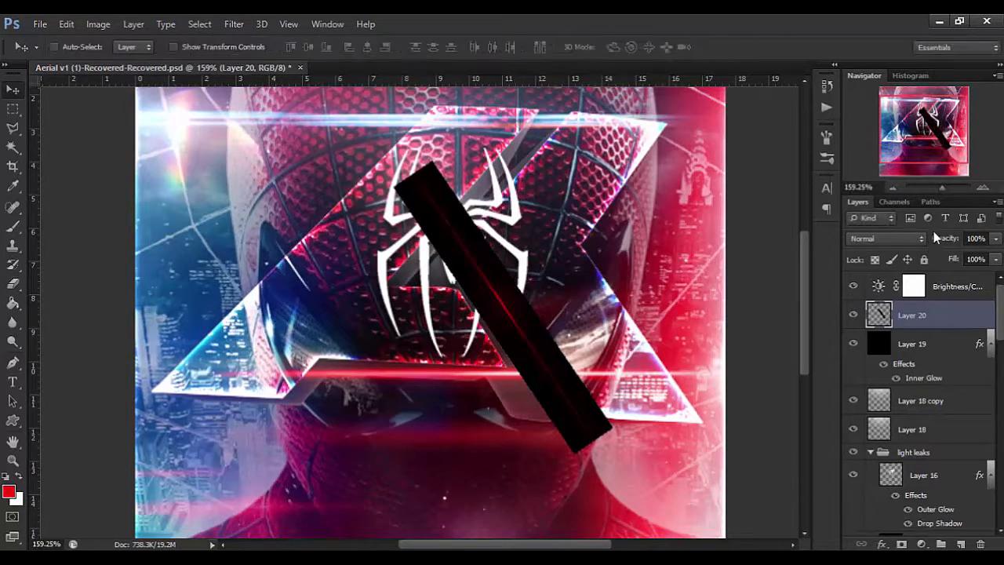
Try the Color Dodge and Linear Dodge (Add) blend modes on the rotated flare layer.
mouse_move(899, 232)
left_mouse_down()
mouse_move(886, 227)
mouse_move(903, 234)
left_mouse_up()
key("Return")
key("0")
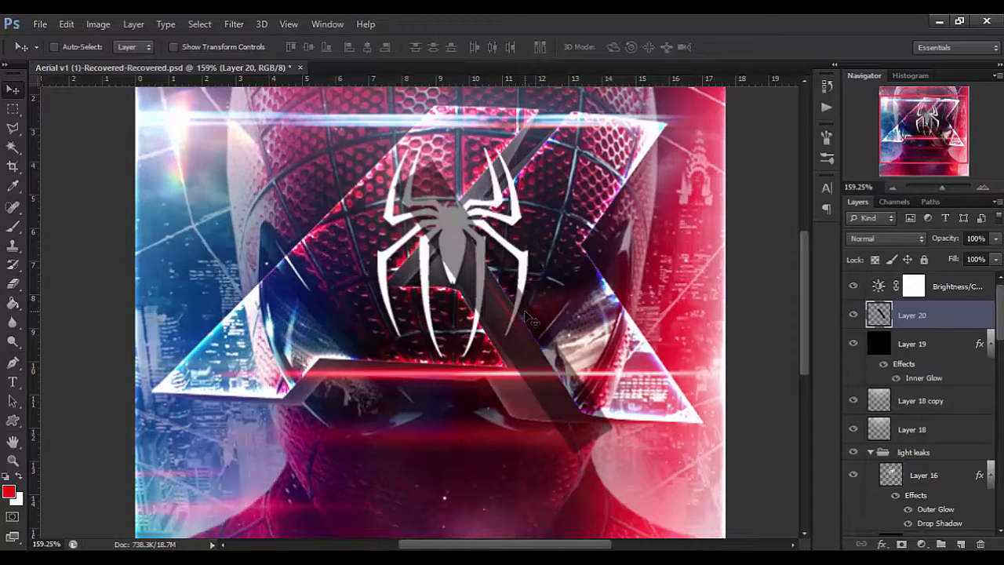
left_click(877, 239)
left_click(877, 150)
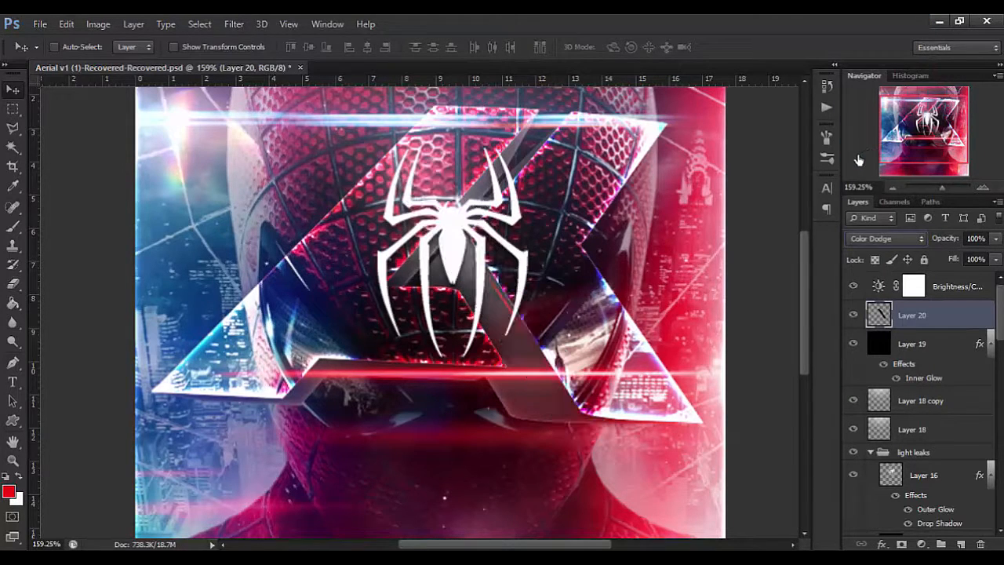
key("shift+plus")
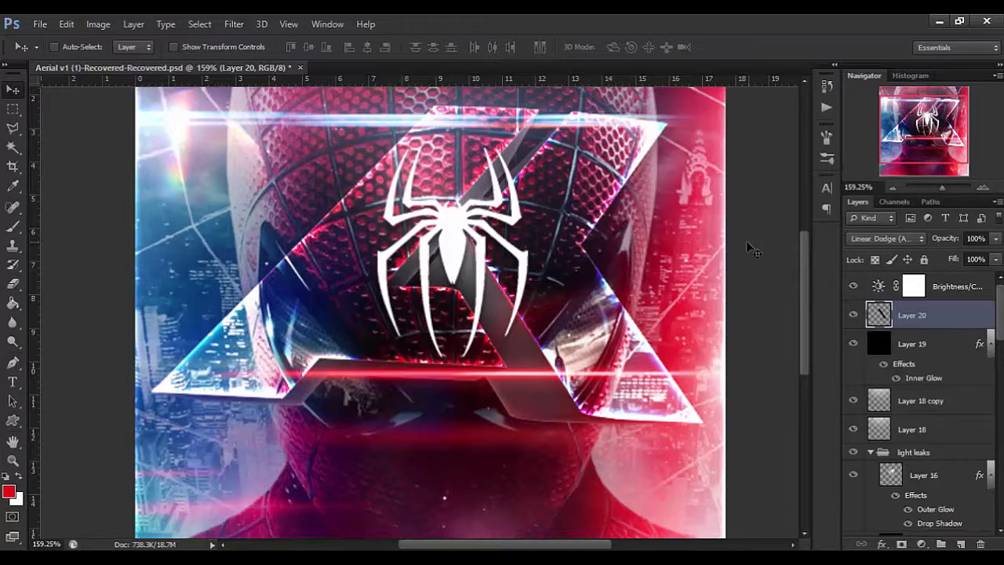
Set the rotated flare to Screen blend mode, align it with the logo's diagonal edge and duplicate it twice.
left_click(873, 239)
left_click(877, 134)
mouse_move(501, 273)
left_mouse_down()
mouse_move(504, 290)
mouse_move(513, 284)
left_mouse_up()
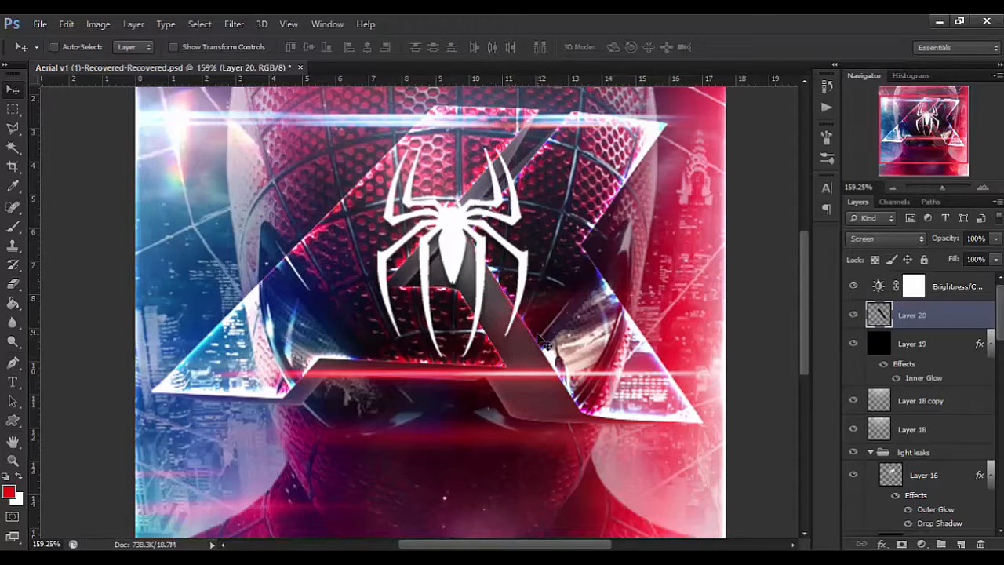
key("ctrl+j")
key("ctrl+j")
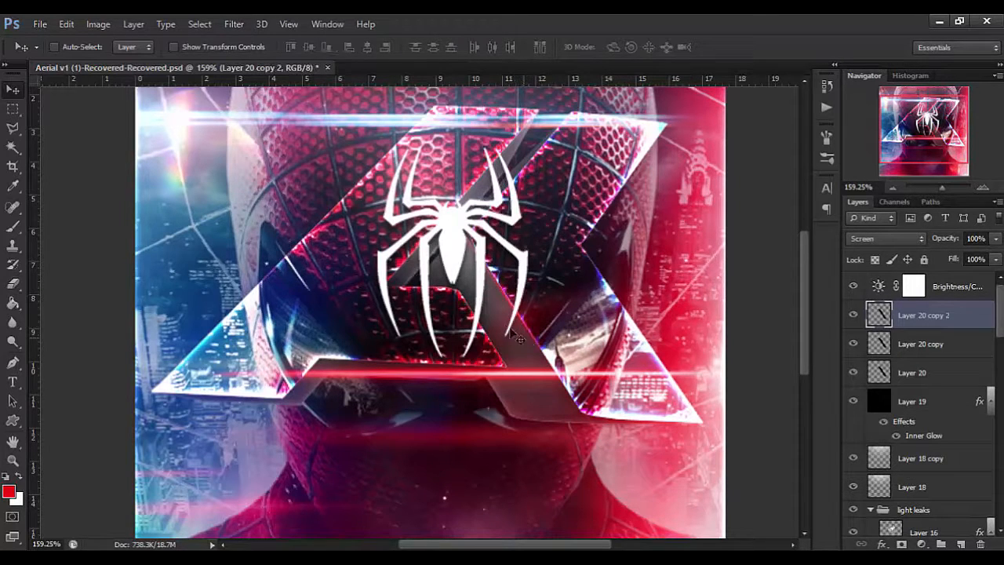
Select the three stacked flare layers, duplicate them and move the copies onto the logo's outer right diagonal edge.
left_click(898, 373, "shift")
left_click_drag(762, 341, 764, 340)
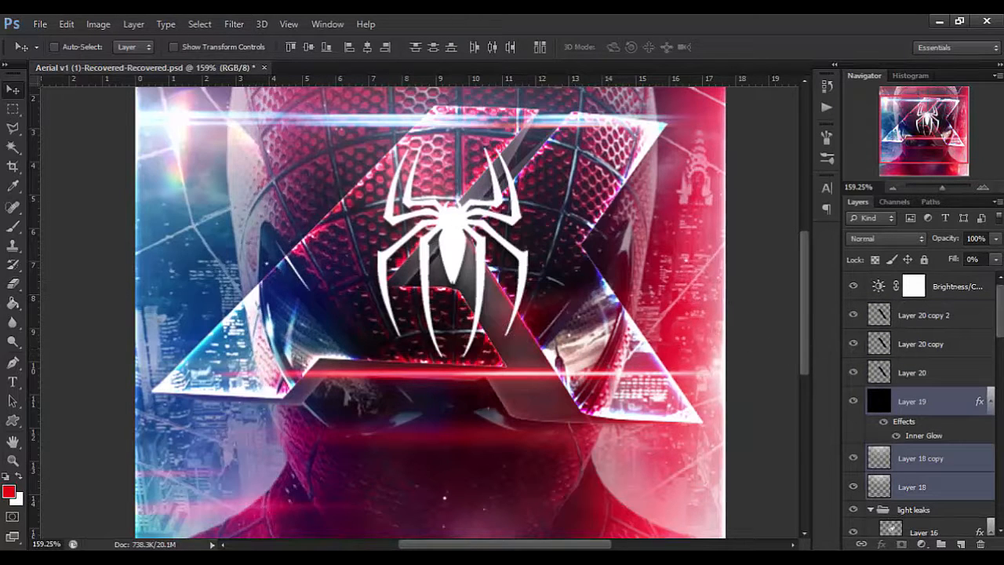
left_click(946, 375)
left_click(926, 316, "shift")
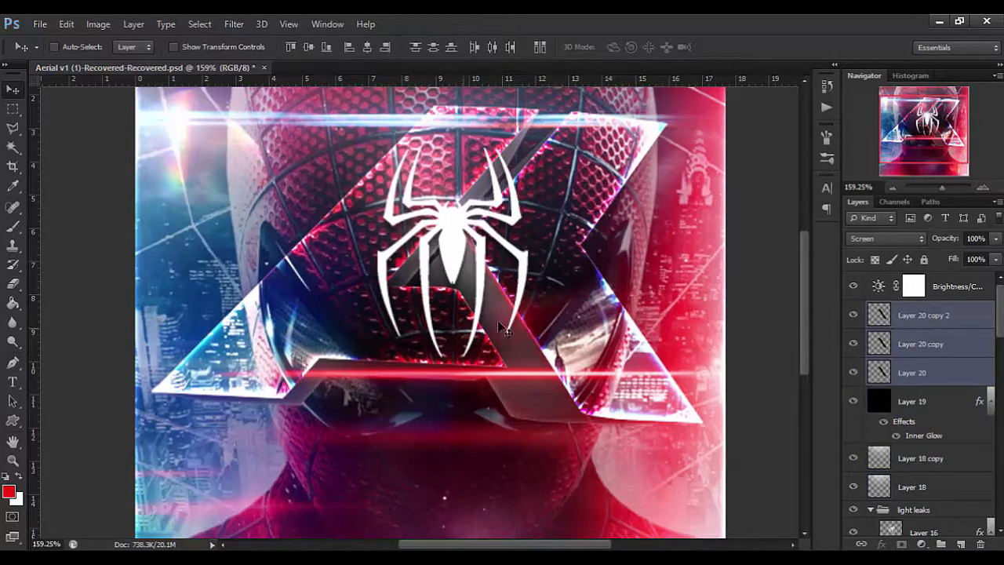
key("ctrl+j")
left_click_drag(527, 317, 656, 346)
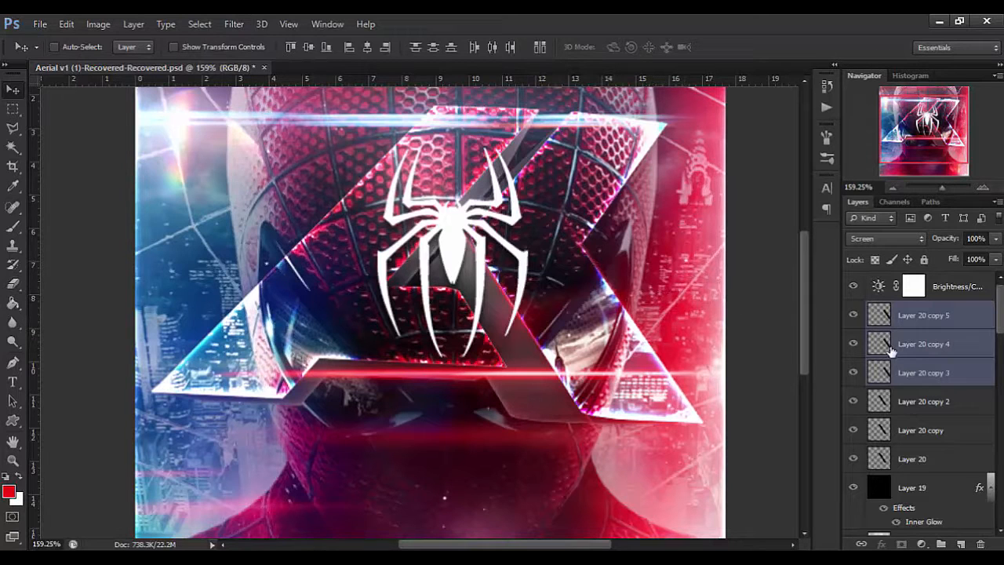
scroll(601, 253, "down", 4)
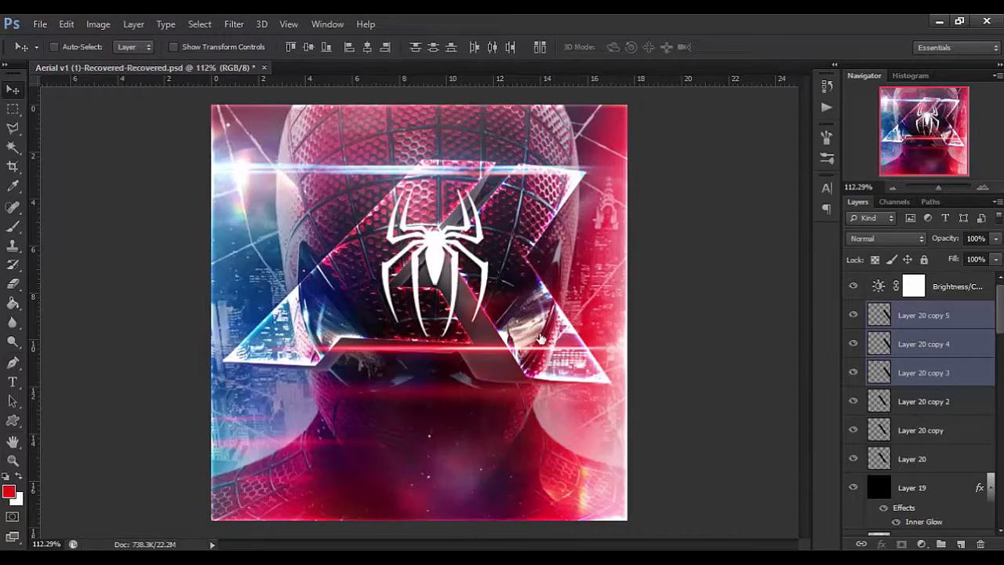
Select the top Brightness/Contrast layer and set the Type tool's font to Arial Bold Italic.
left_click(969, 287)
left_click(13, 383)
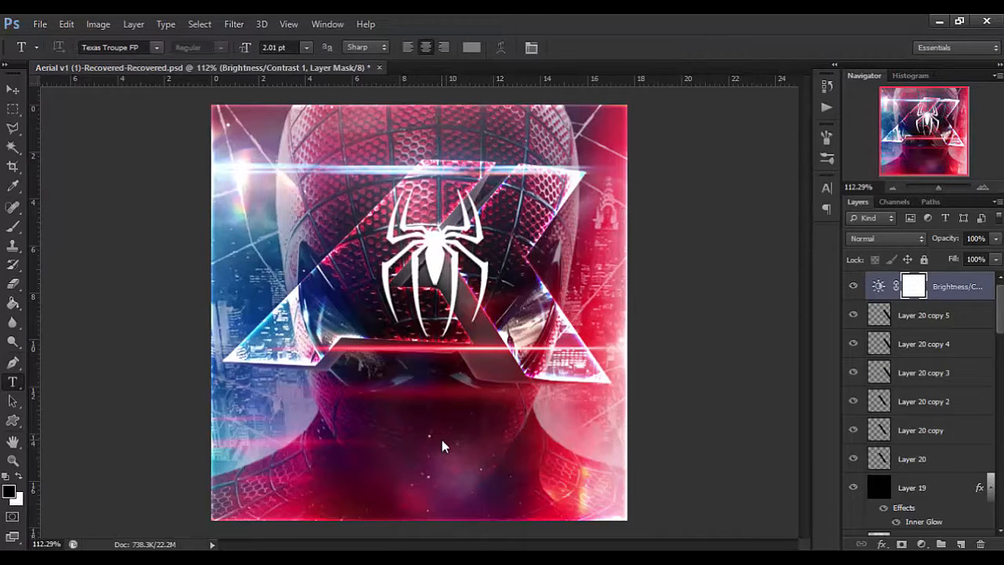
left_click(117, 47)
type("Arial Nova")
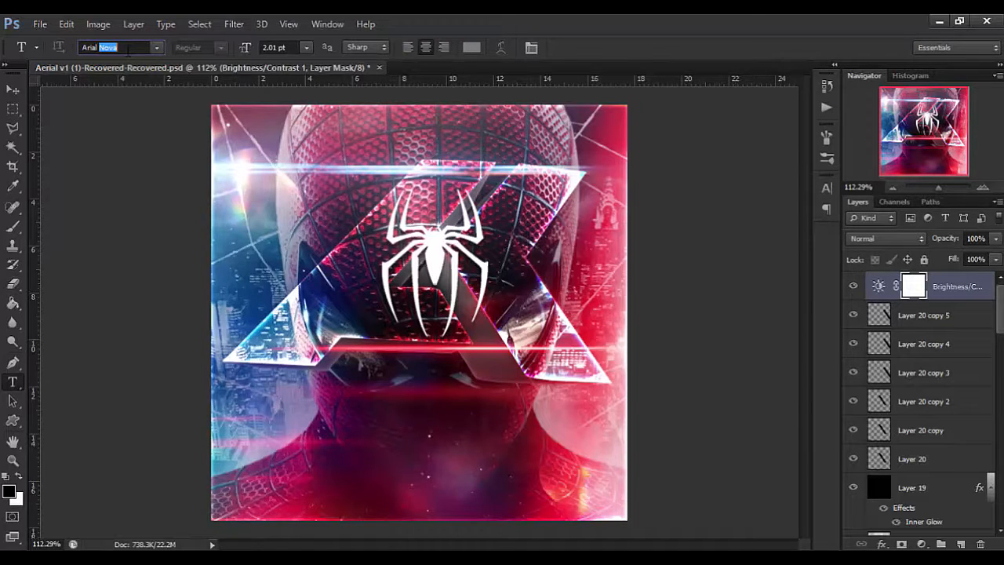
key("Return")
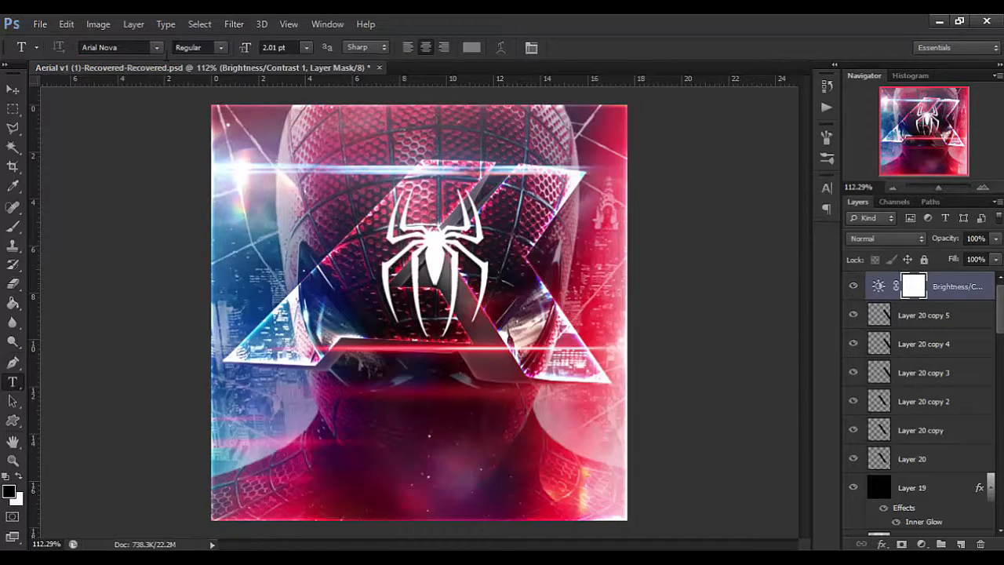
left_click(126, 50)
type("Ari")
key("Return")
left_click(222, 50)
left_click(247, 94)
left_click(222, 51)
left_click(240, 96)
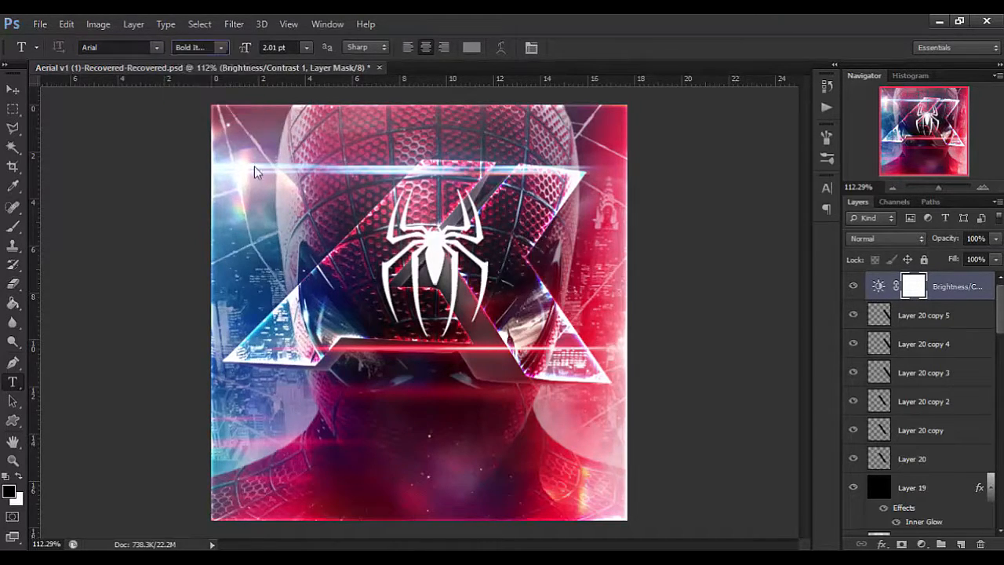
Add the red text "guapo" at 66.01 pt over the dark area below the logo.
left_click(375, 465)
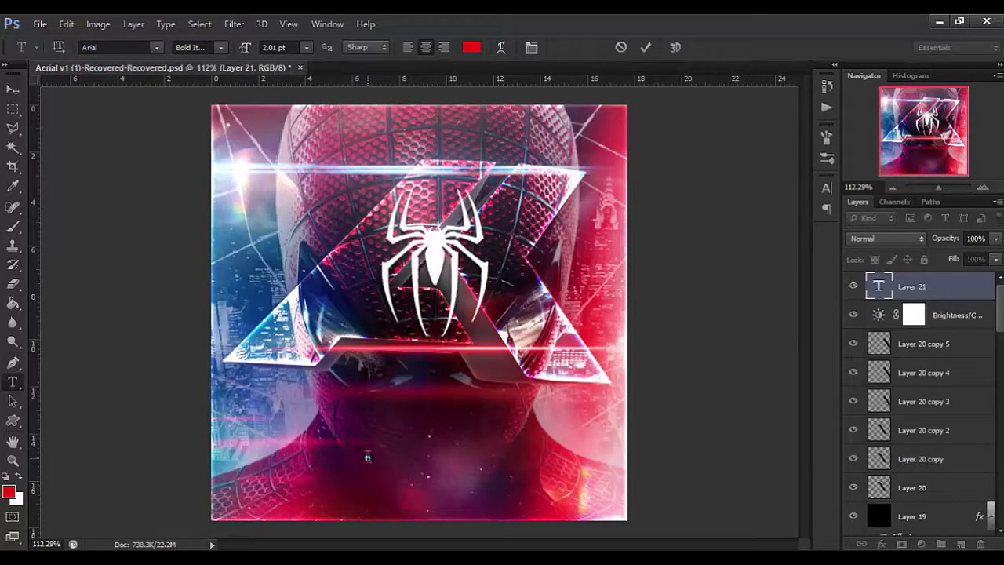
key("alt+Tab")
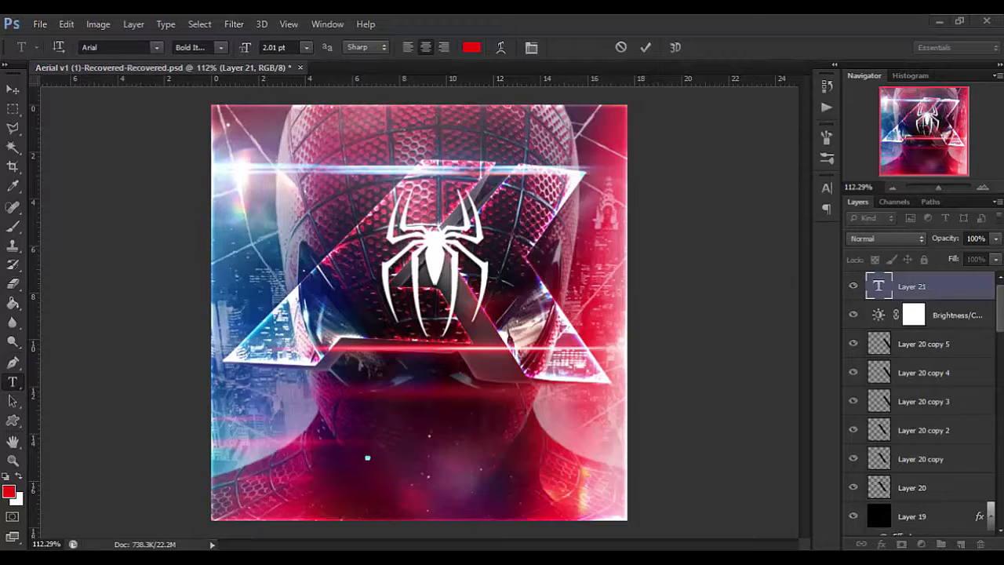
key("alt+Tab")
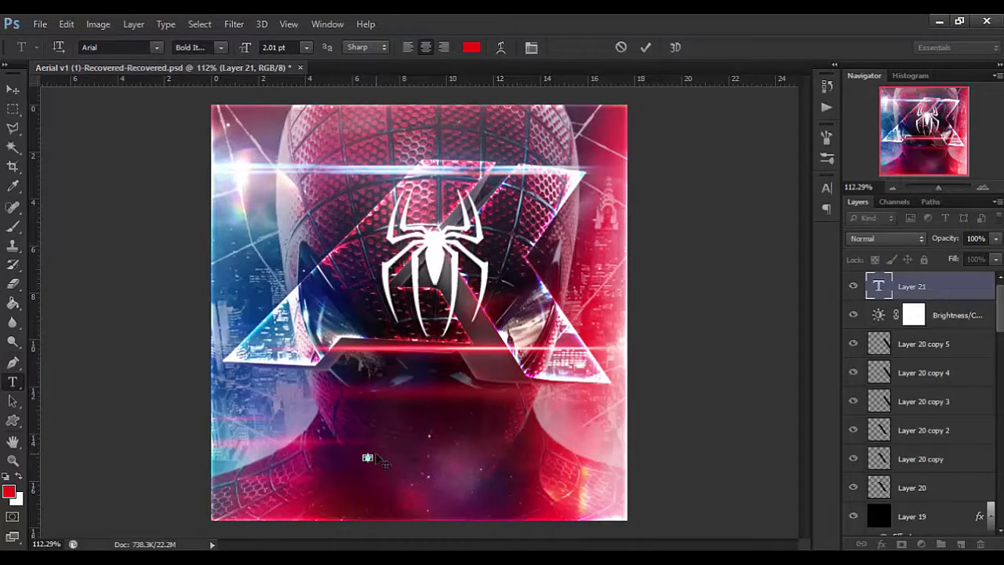
left_click_drag(246, 49, 292, 68)
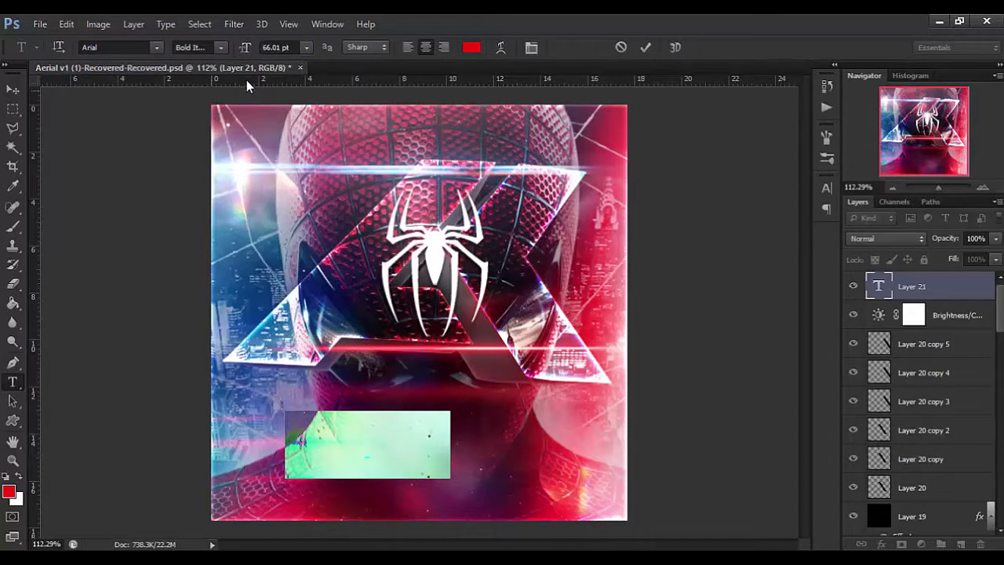
left_click(16, 89)
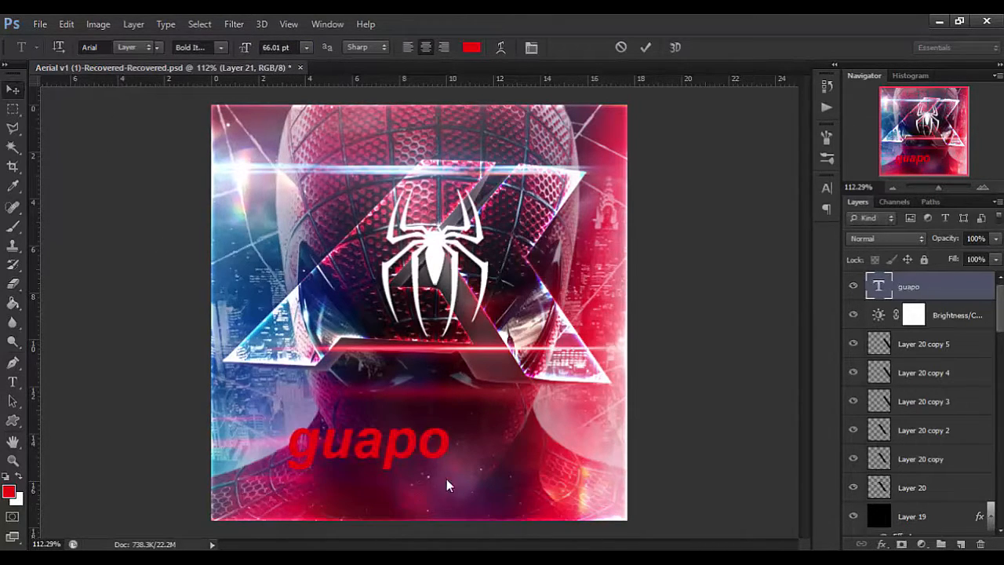
Center the "guapo" text on the whole canvas and move it straight down below the logo.
left_click(367, 47)
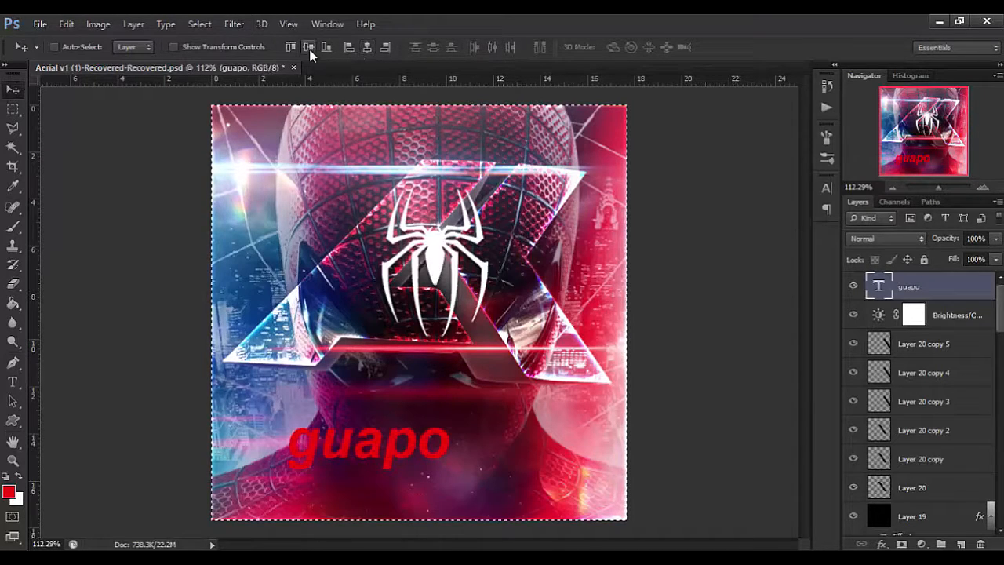
left_click(308, 47)
left_click_drag(517, 281, 538, 445)
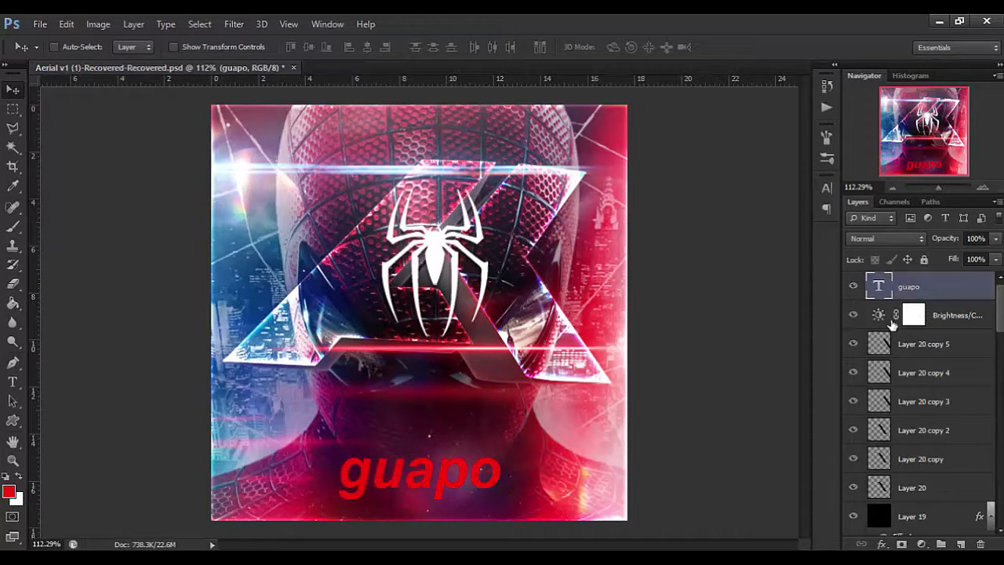
Add a linear gradient overlay from light grey to white to the "guapo" text layer.
double_click(919, 312)
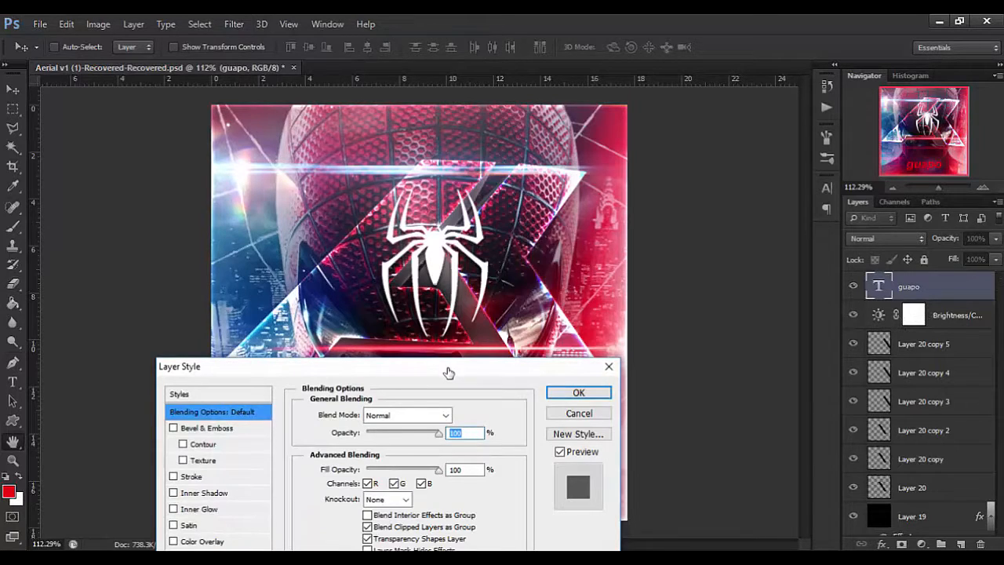
left_click_drag(469, 368, 805, 131)
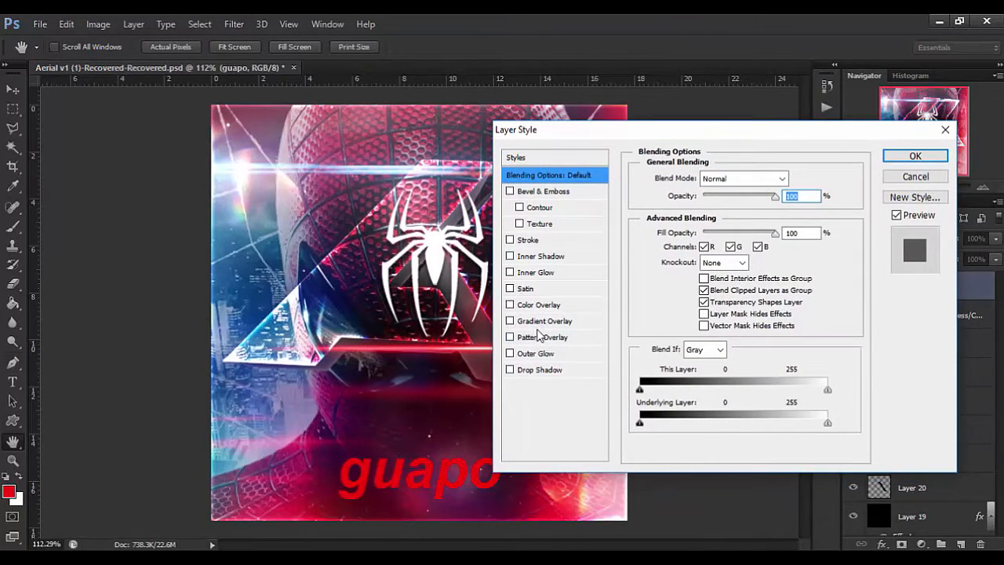
left_click(547, 328)
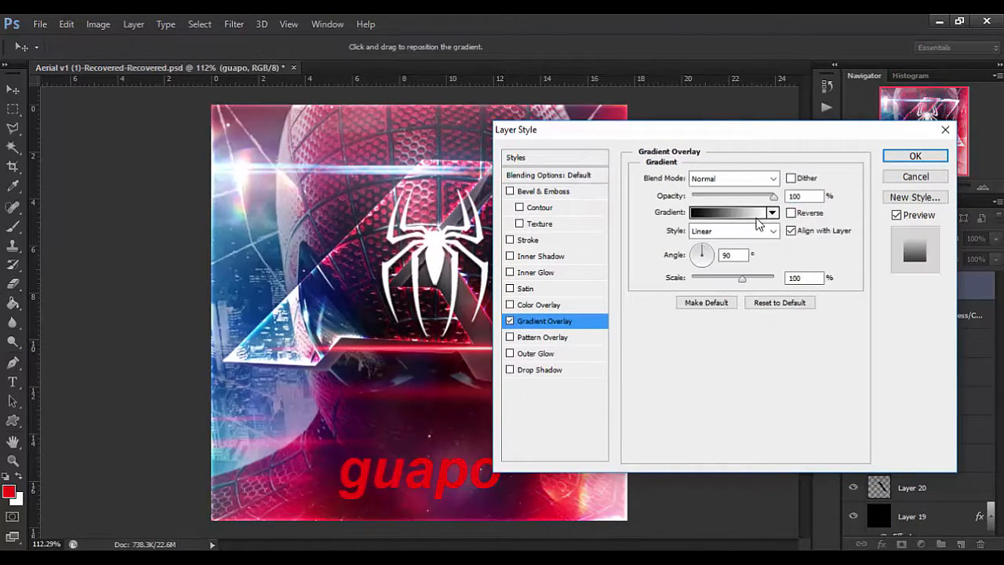
left_click(749, 212)
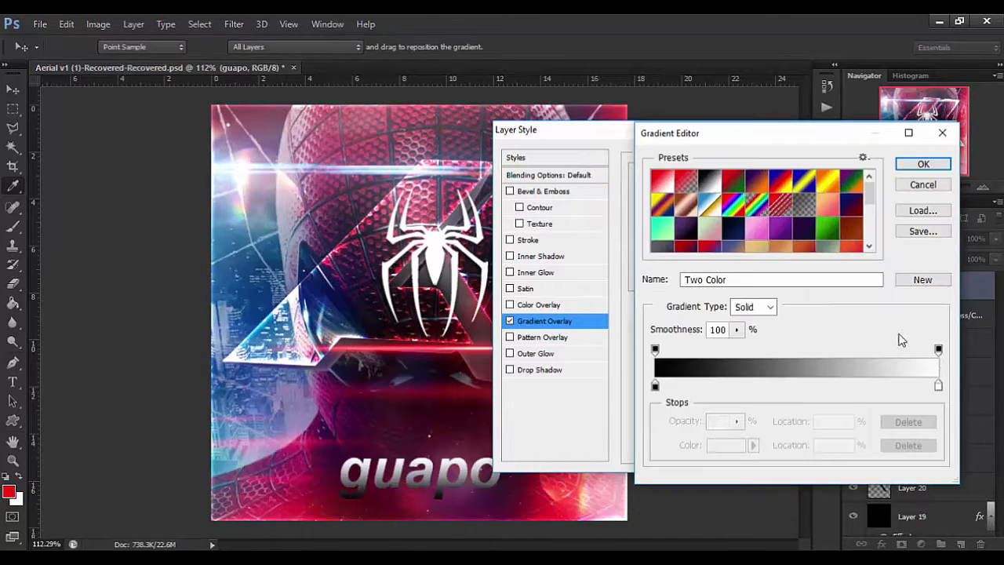
left_click(656, 384)
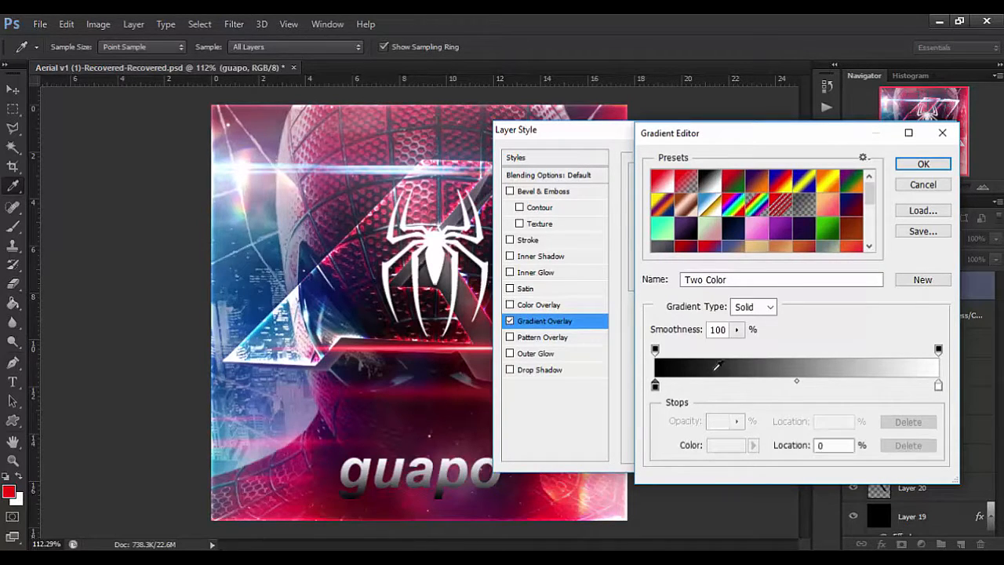
left_click(826, 366)
left_click(755, 361)
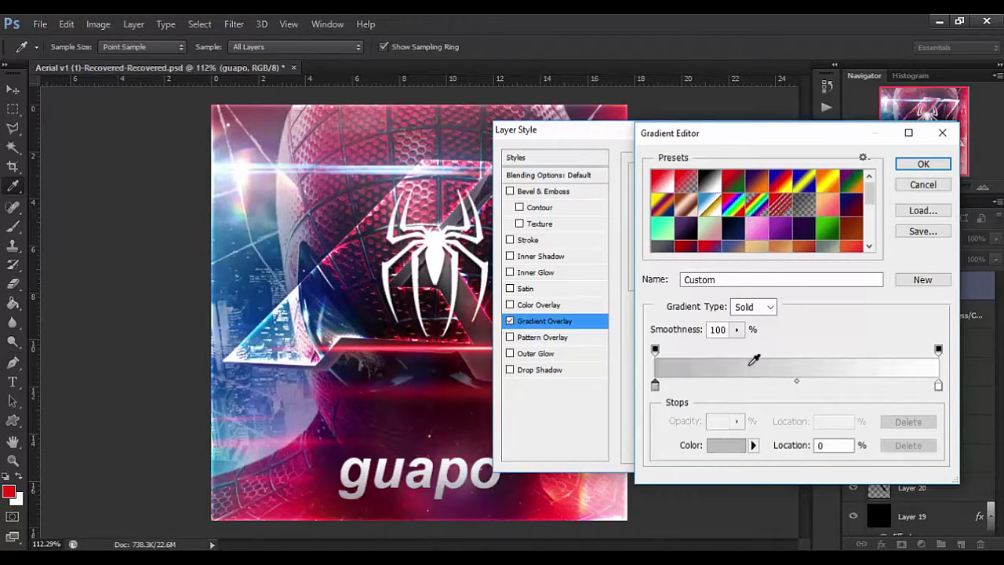
left_click(938, 385)
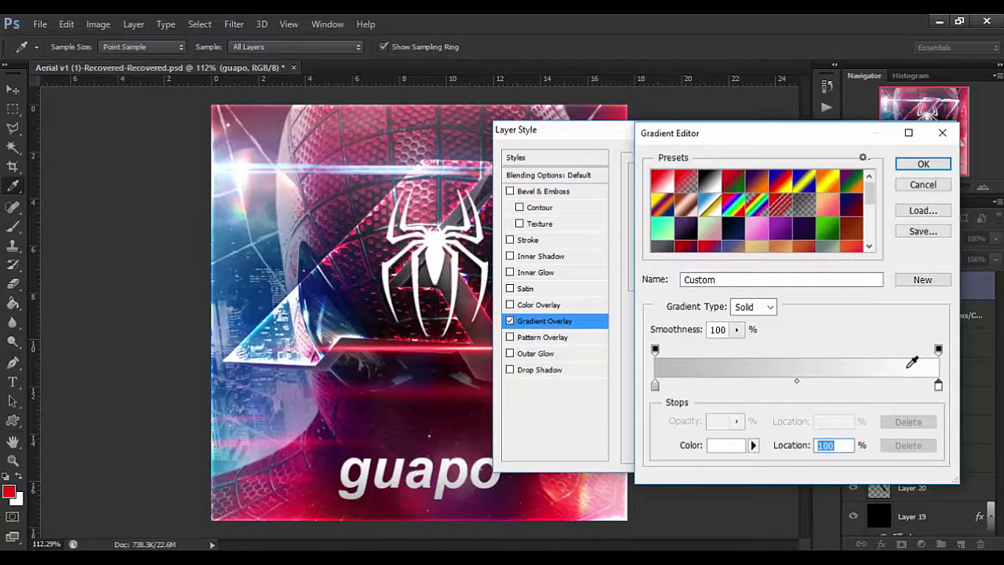
left_click(920, 163)
Add a white outer glow with a size of 24 px to the text and lower its opacity to 0%.
left_click(539, 354)
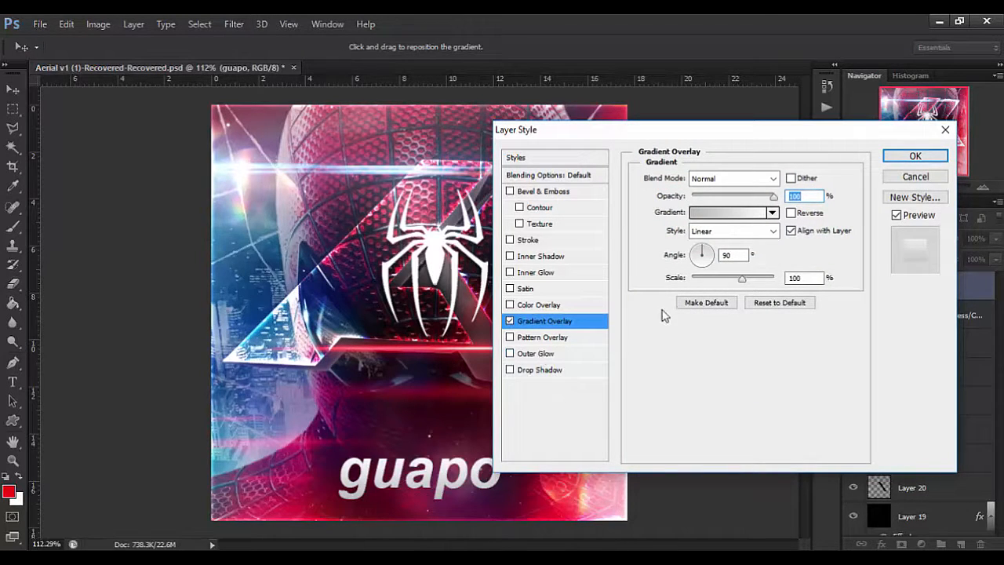
left_click_drag(697, 308, 704, 309)
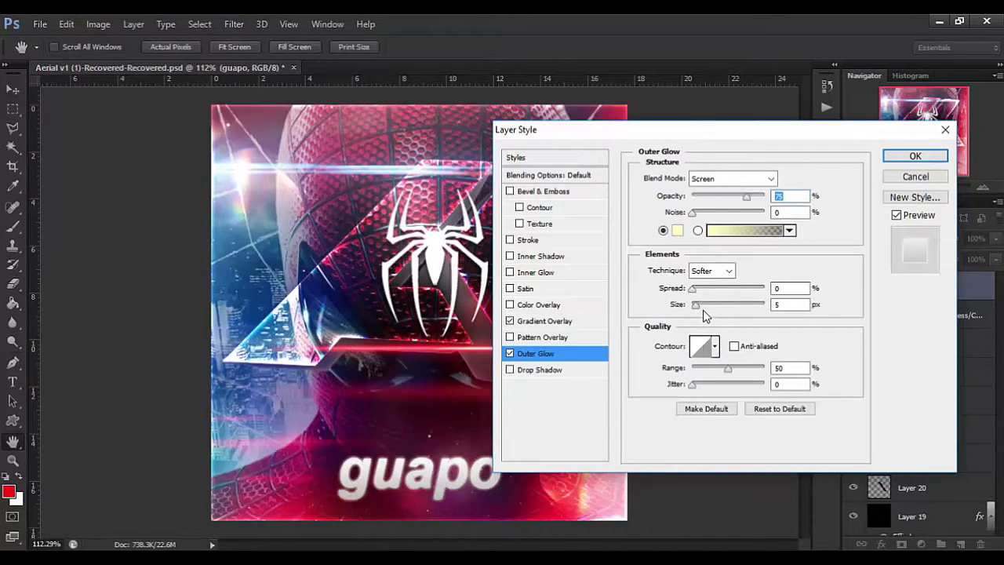
left_click(676, 232)
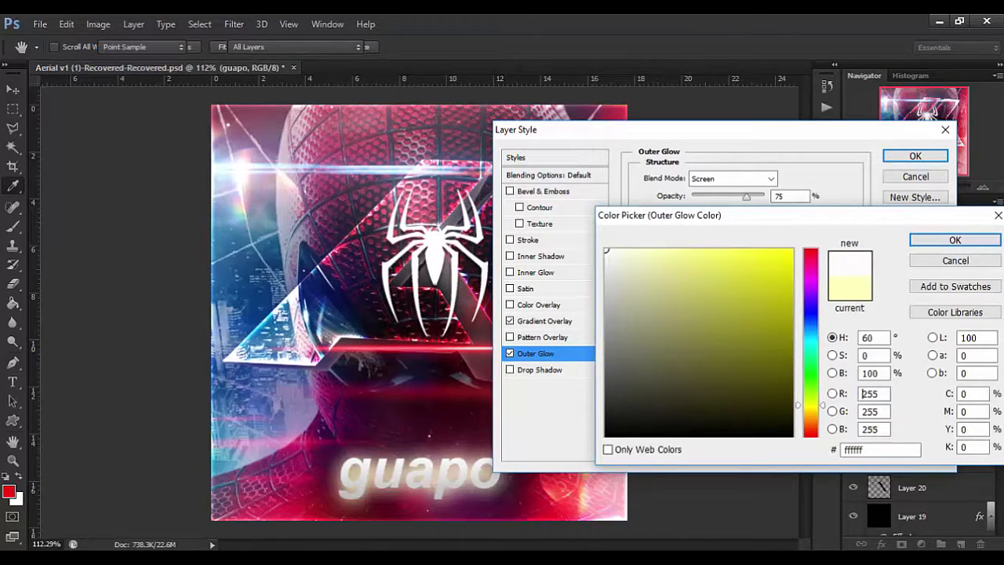
left_click(955, 240)
left_click_drag(758, 196, 686, 194)
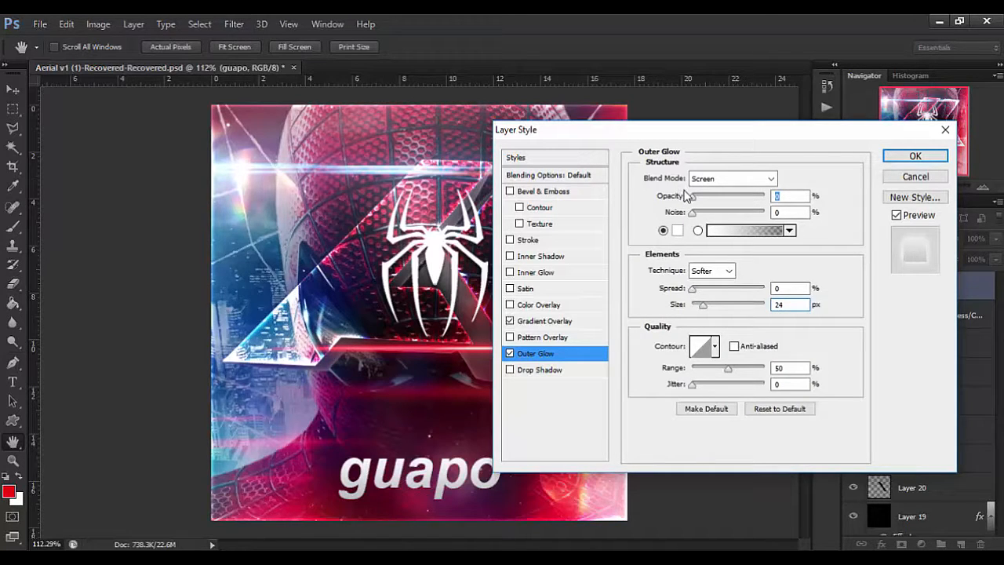
Give the text an Overlay inner glow at 47% opacity and 9 px, plus a drop shadow with 3 px distance and reduced opacity.
left_click(540, 273)
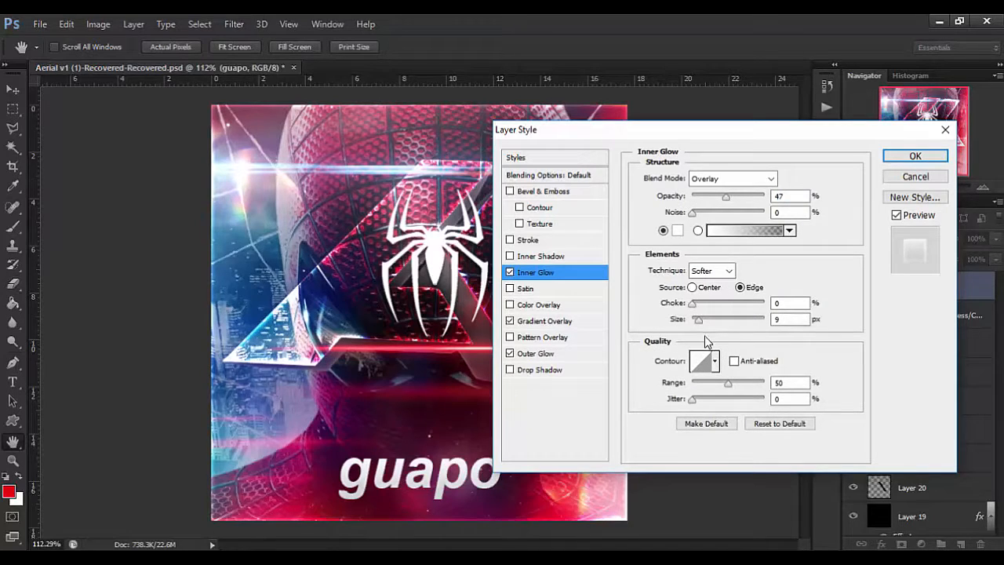
left_click(540, 372)
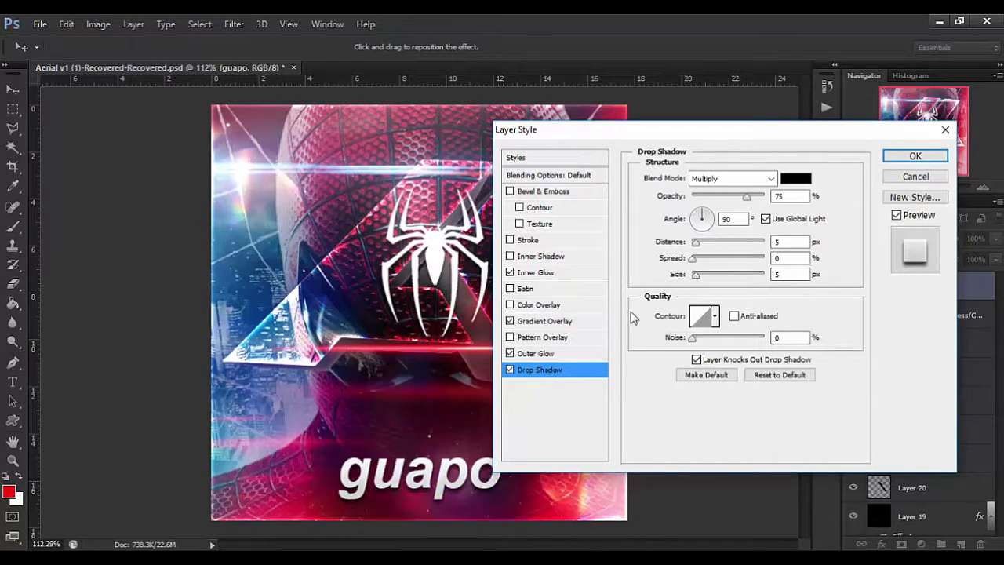
double_click(790, 242)
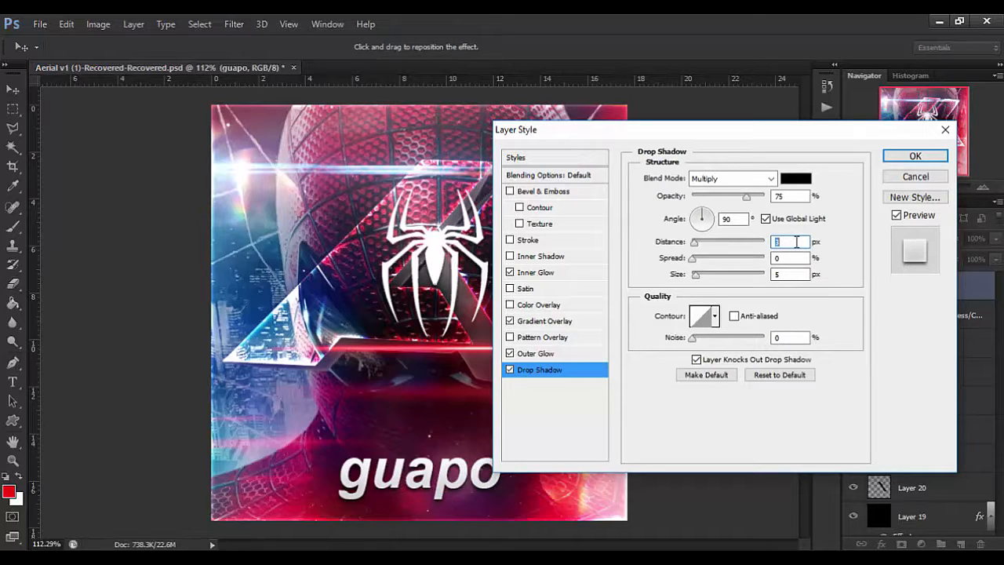
left_click(729, 196)
left_click_drag(728, 198, 720, 196)
left_click(917, 157)
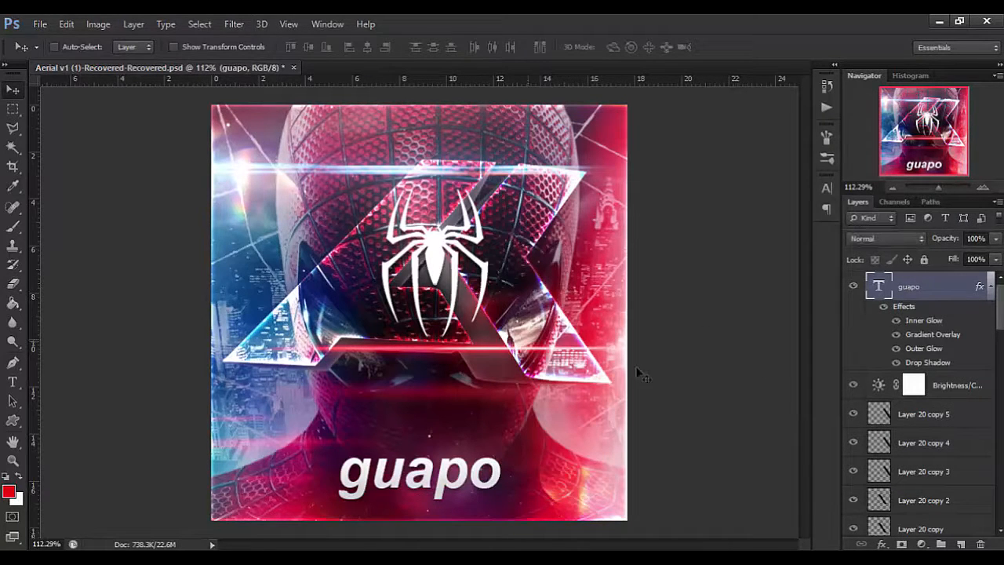
Move the "guapo" text layer beneath the light effect layers, directly above the Full Logo [2D/3D] group.
scroll(928, 299, "down", 8)
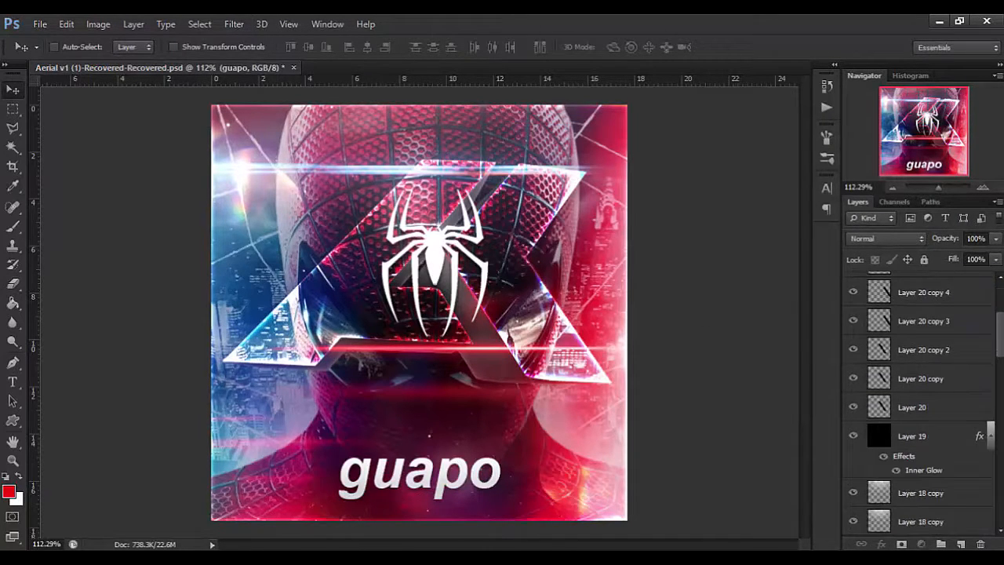
scroll(898, 425, "down", 10)
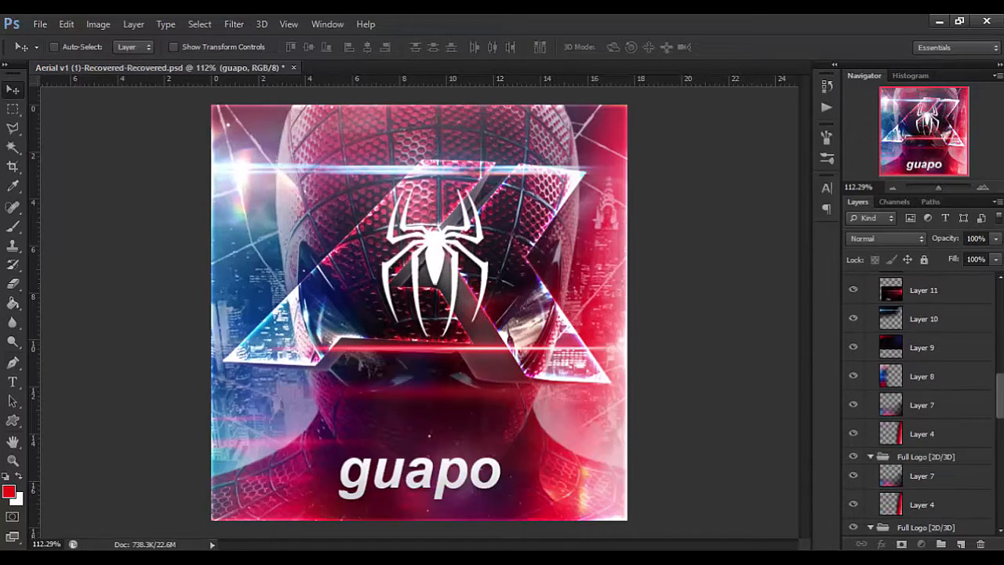
scroll(898, 415, "down", 5)
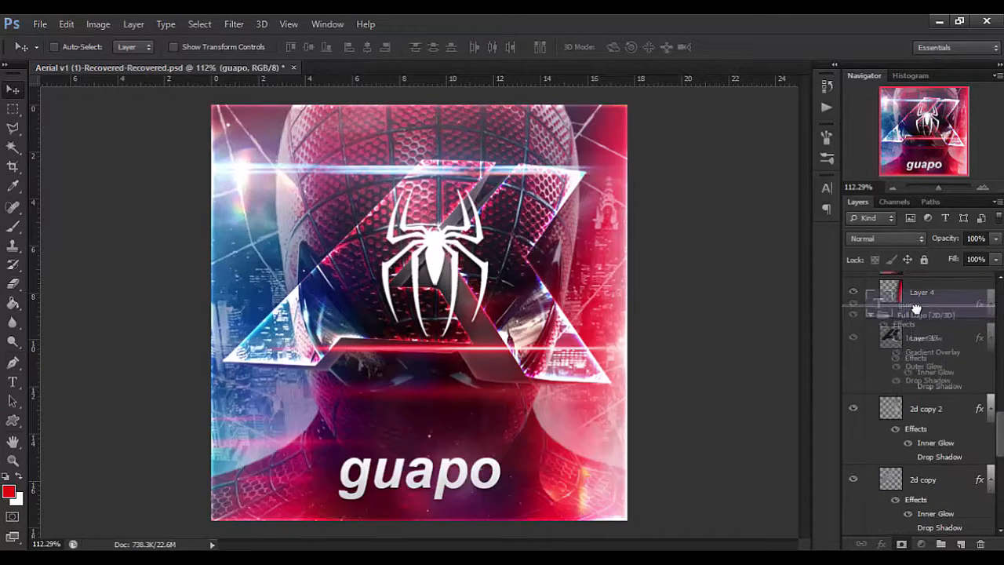
left_click(425, 475, "ctrl")
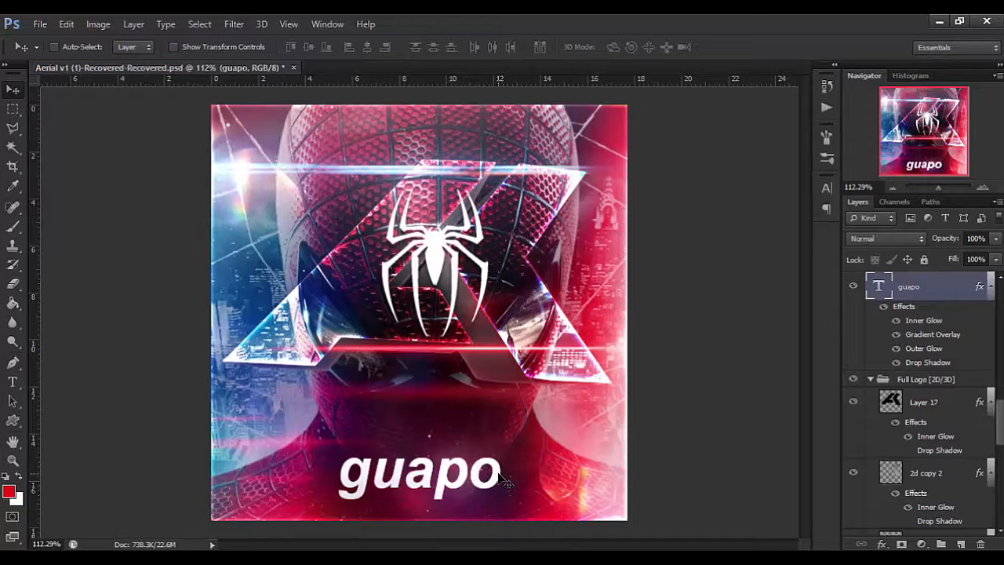
scroll(889, 334, "up", 10)
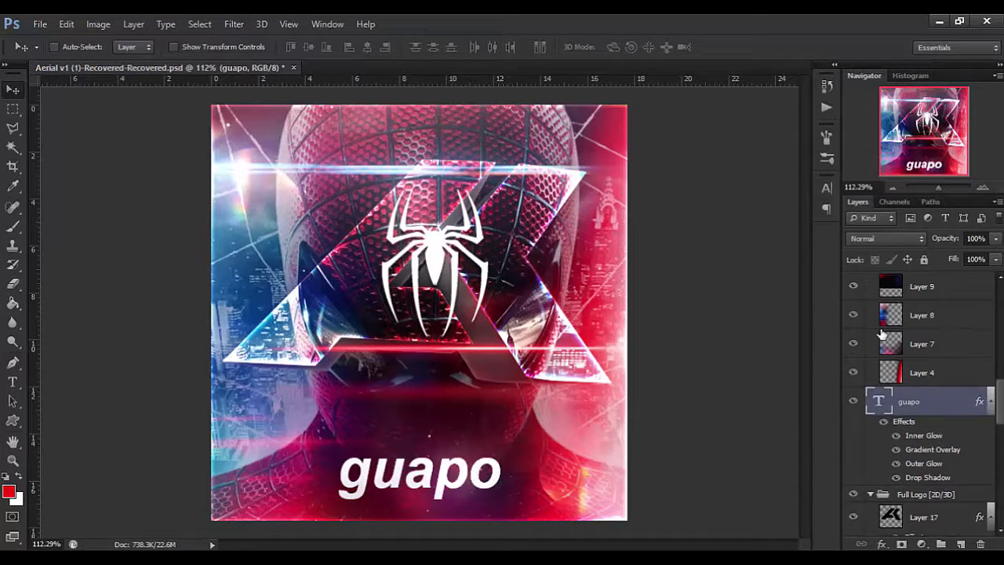
Add a Gradient Map adjustment layer with a black-to-white gradient above the Brightness/Contrast layer.
left_click(938, 291)
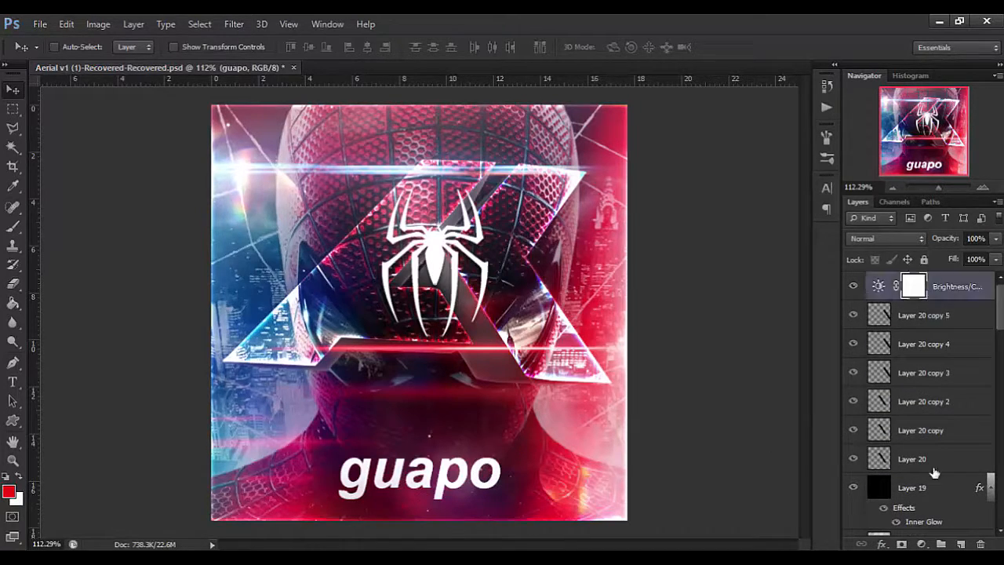
left_click(923, 543)
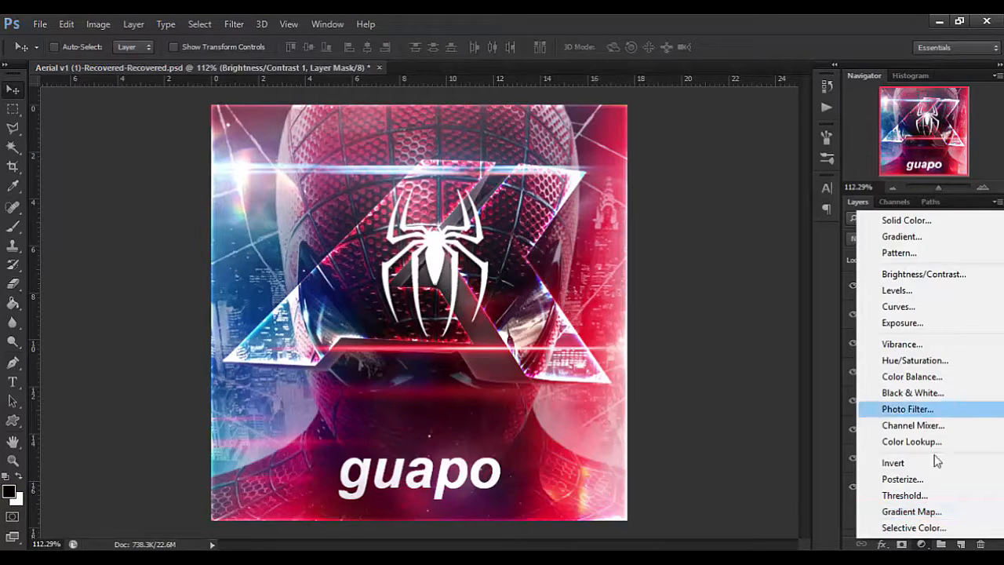
left_click(938, 508)
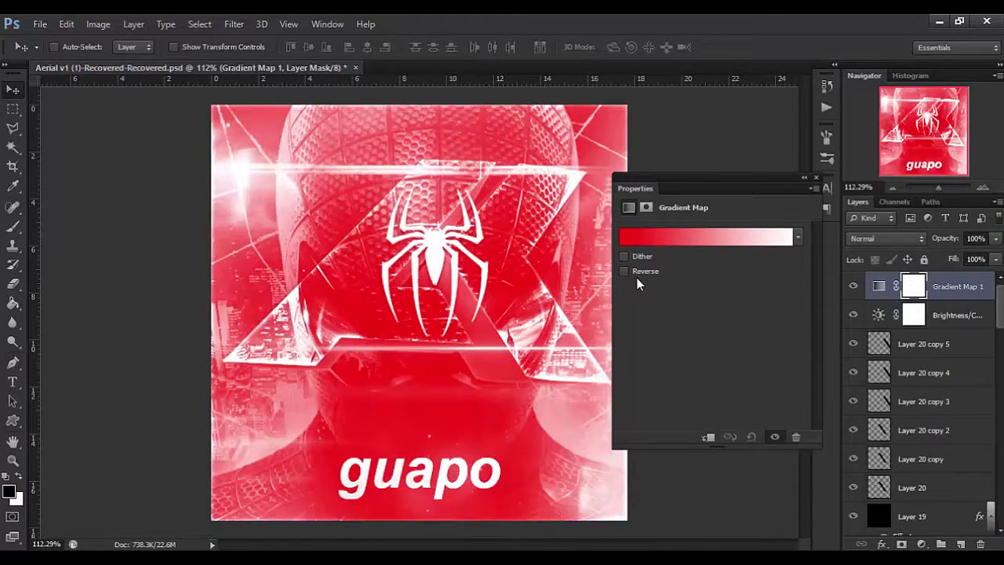
left_click(626, 270)
left_click(663, 234)
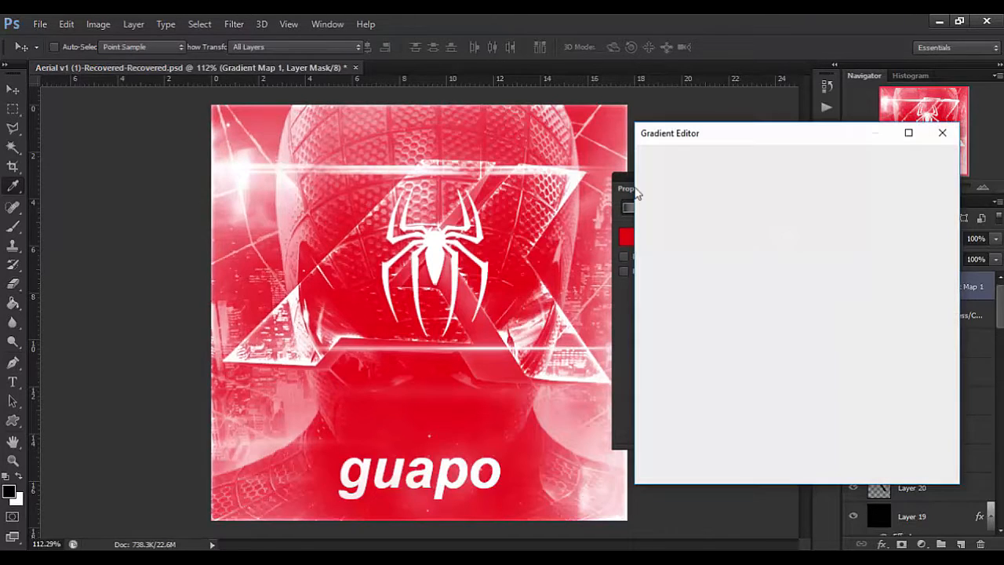
left_click(710, 181)
left_click(924, 164)
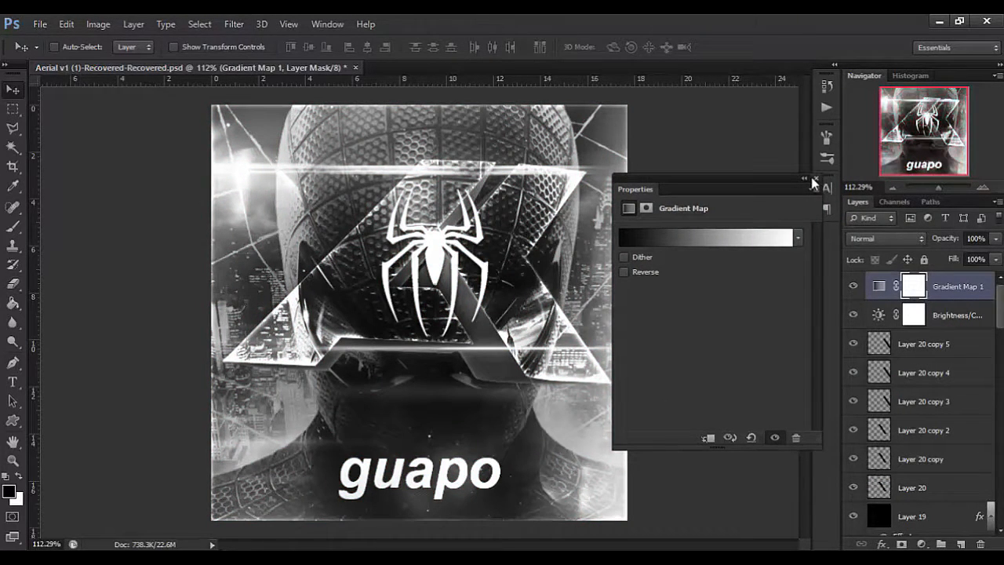
Set the Gradient Map layer's blend mode to Overlay and its opacity to 30%, then lower its fill.
left_click(814, 180)
left_click(883, 238)
left_click(863, 197)
left_click(946, 239)
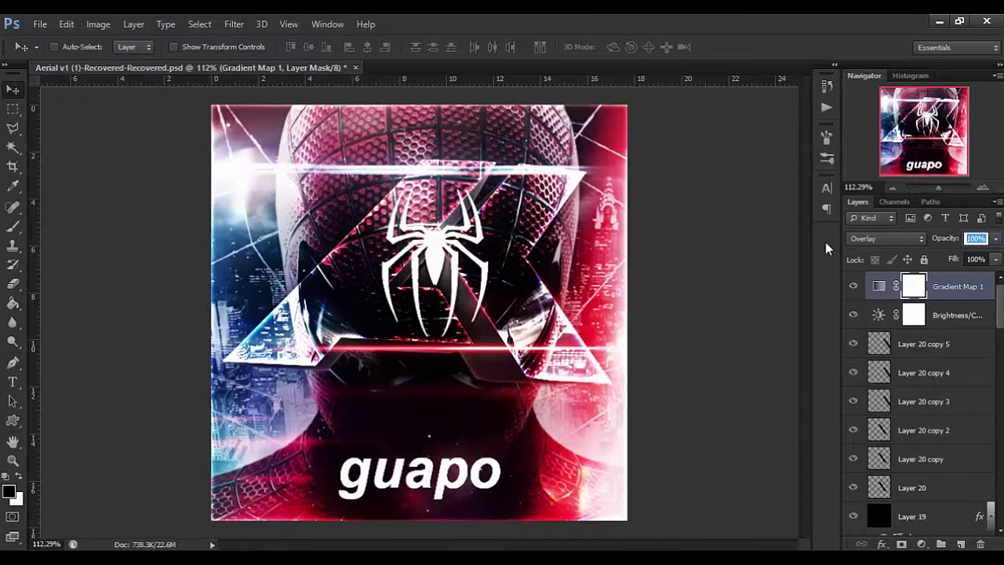
type("30")
key("Return")
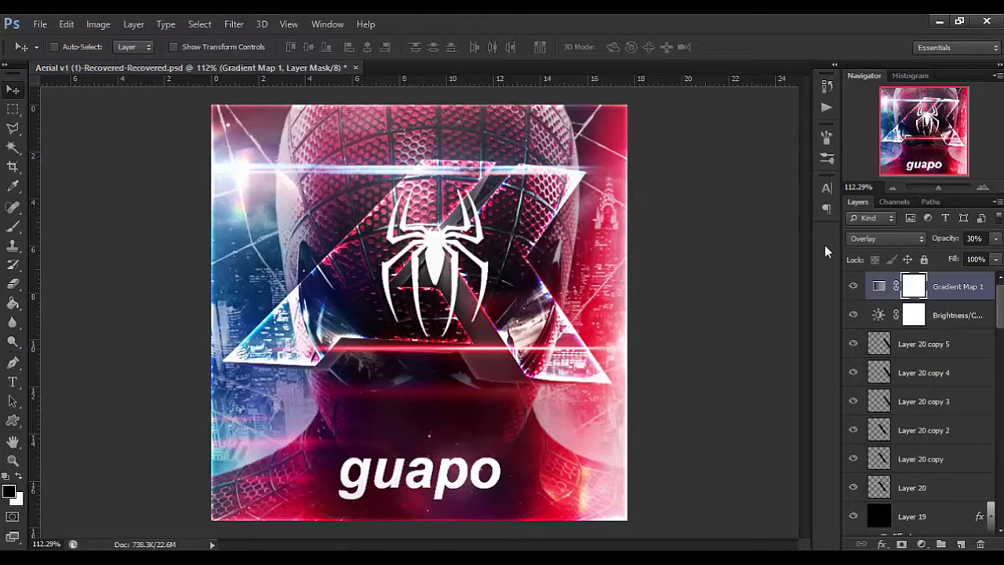
left_click_drag(956, 260, 889, 262)
Add a Vibrance adjustment layer above the Gradient Map with vibrance 10 and saturation 0.
left_click(920, 544)
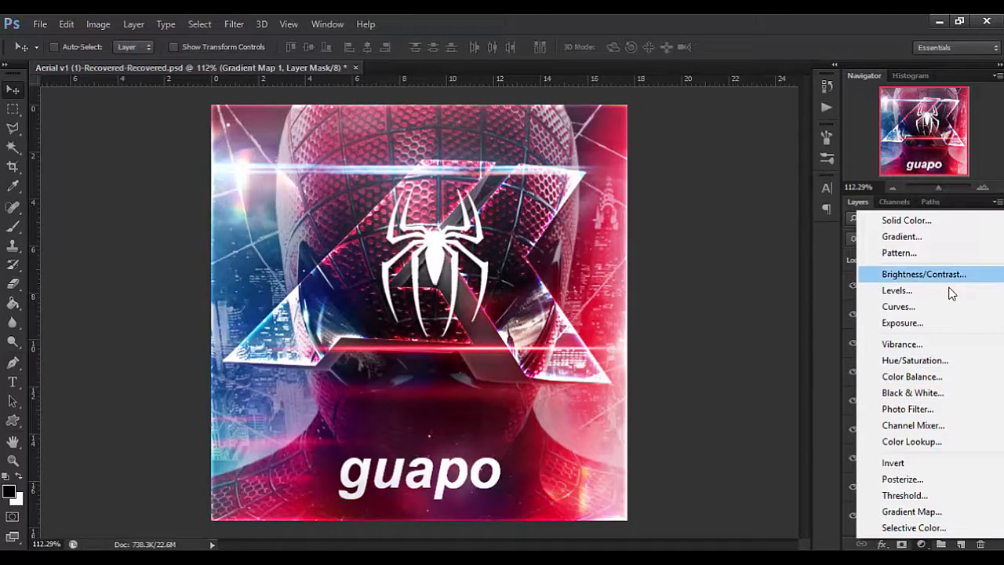
left_click(914, 344)
left_click_drag(712, 246, 770, 246)
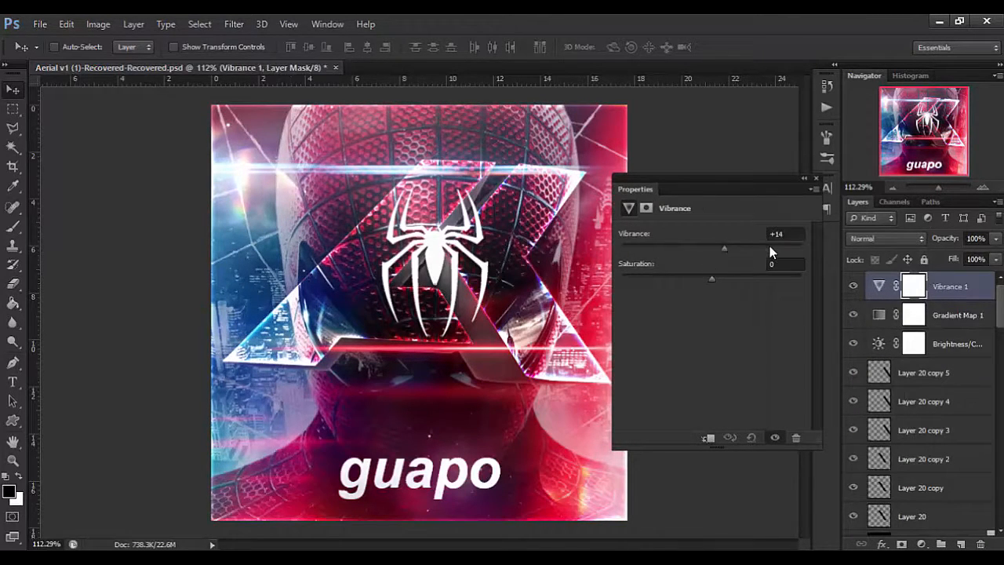
left_click_drag(764, 247, 715, 279)
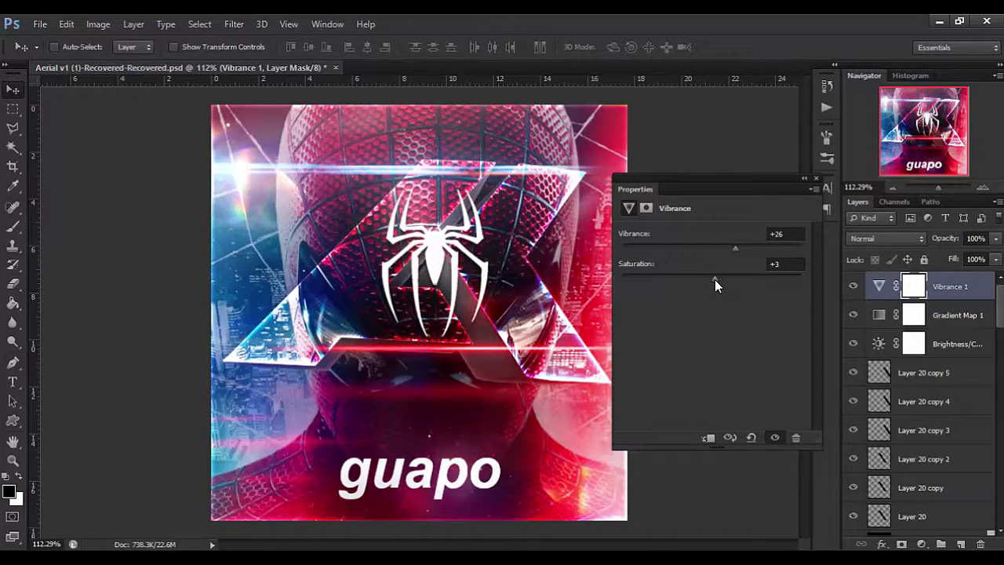
key("Tab")
key("Tab")
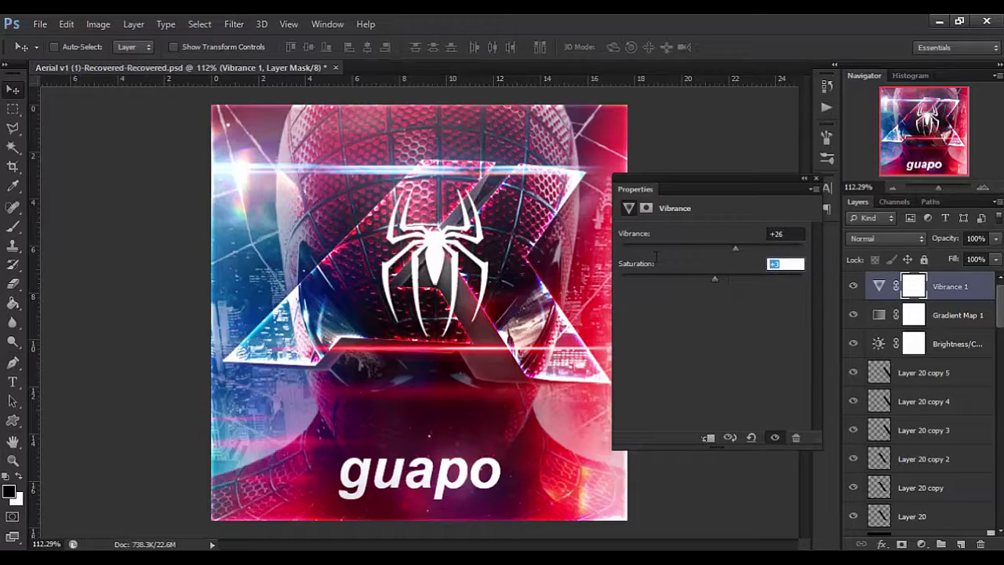
key("Return")
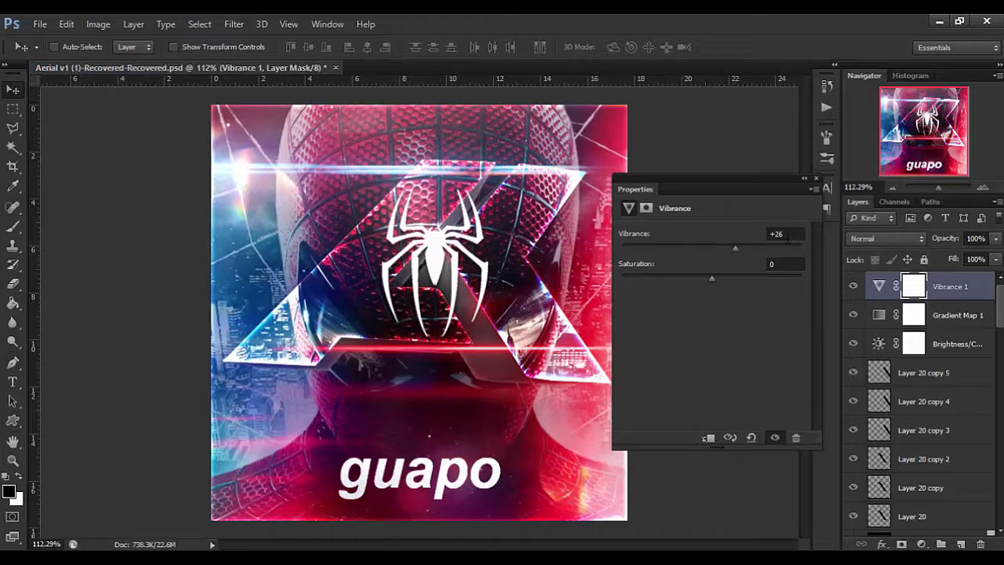
left_click(788, 237)
type("10")
key("Return")
left_click(816, 180)
left_click(878, 287)
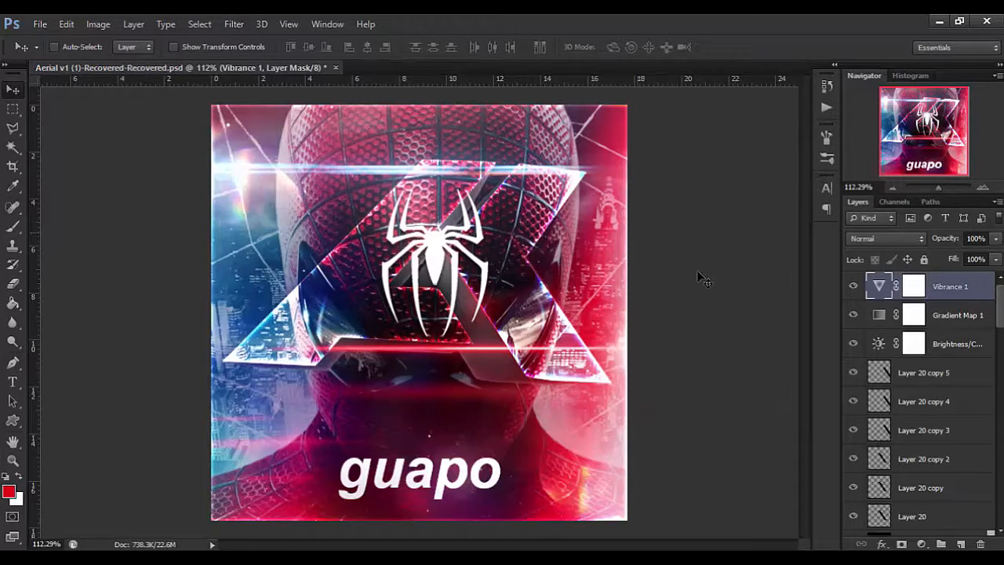
Copy the whole canvas merged, paste it as a new top layer, and duplicate that layer.
key("ctrl+a")
left_click(68, 23)
left_click(138, 127)
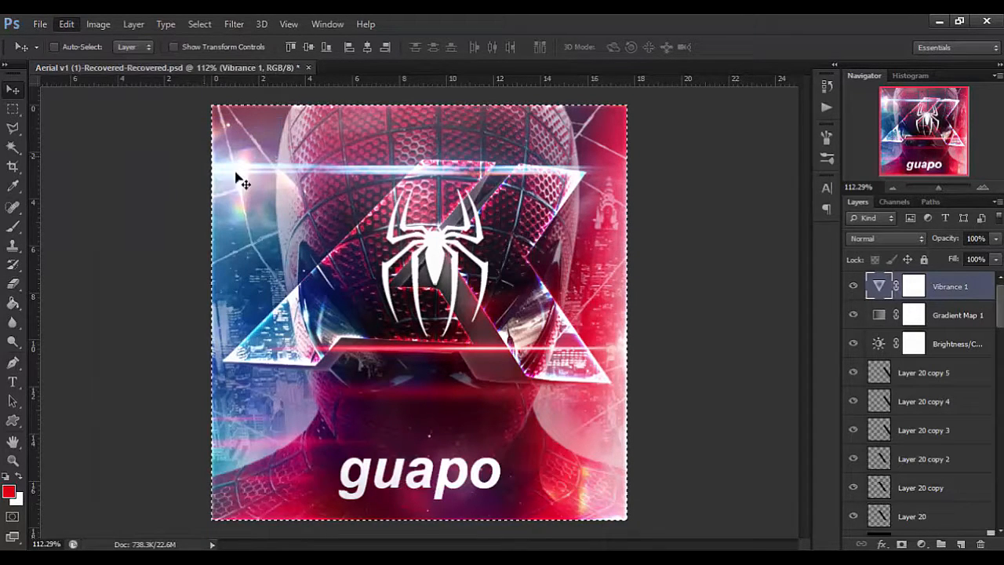
key("ctrl+v")
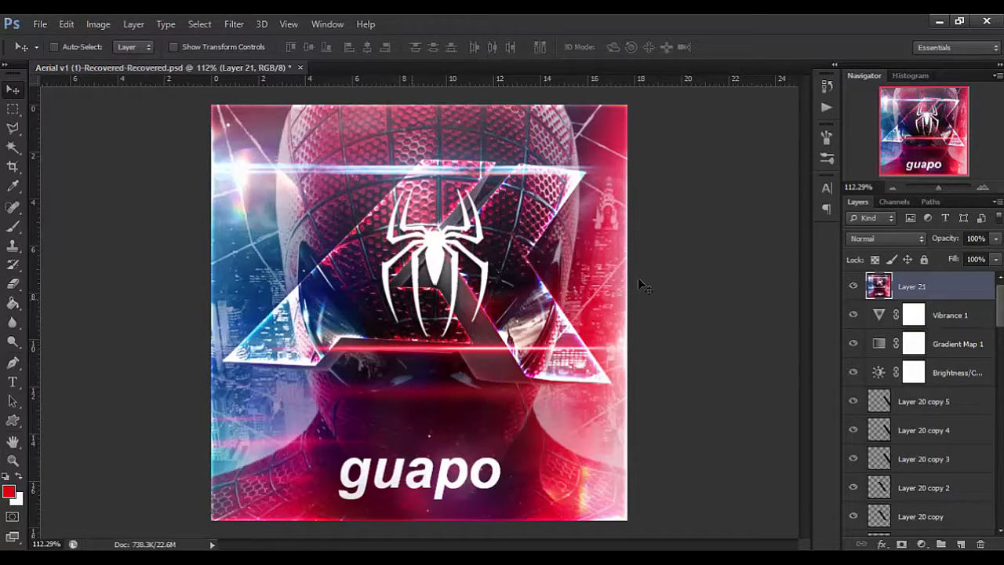
key("ctrl+j")
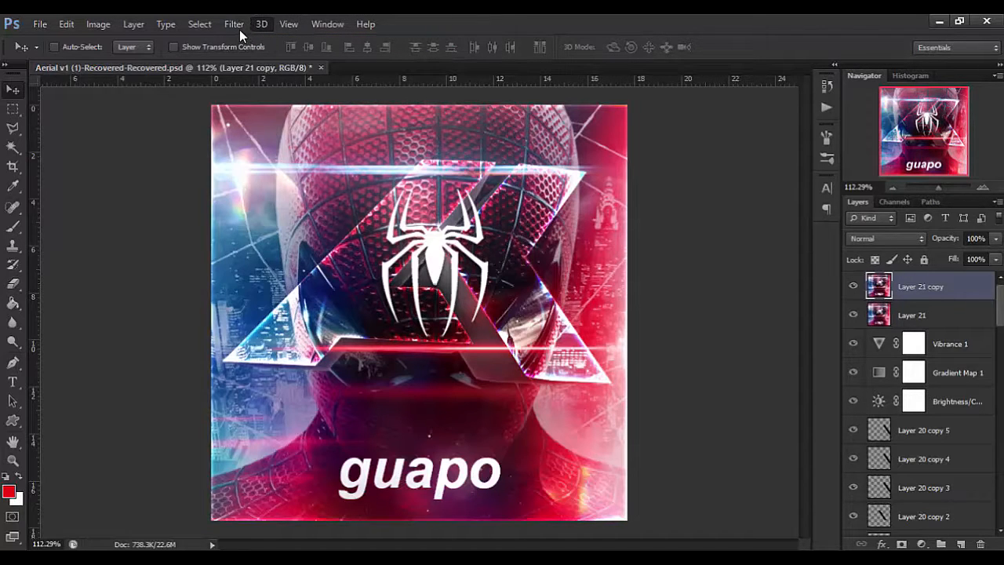
Open Liquify on Layer 21 copy and warp the logo's lower left tip downward into a wave with brush size 47.
key("ctrl+o")
key("Escape")
left_click(239, 29)
left_click(236, 124)
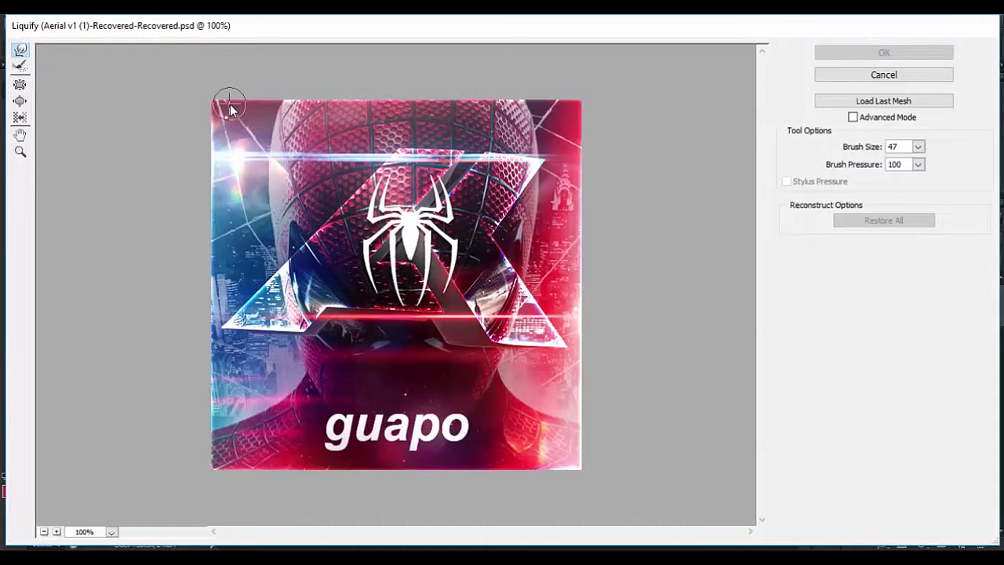
key("ctrl+plus")
key("ctrl+plus")
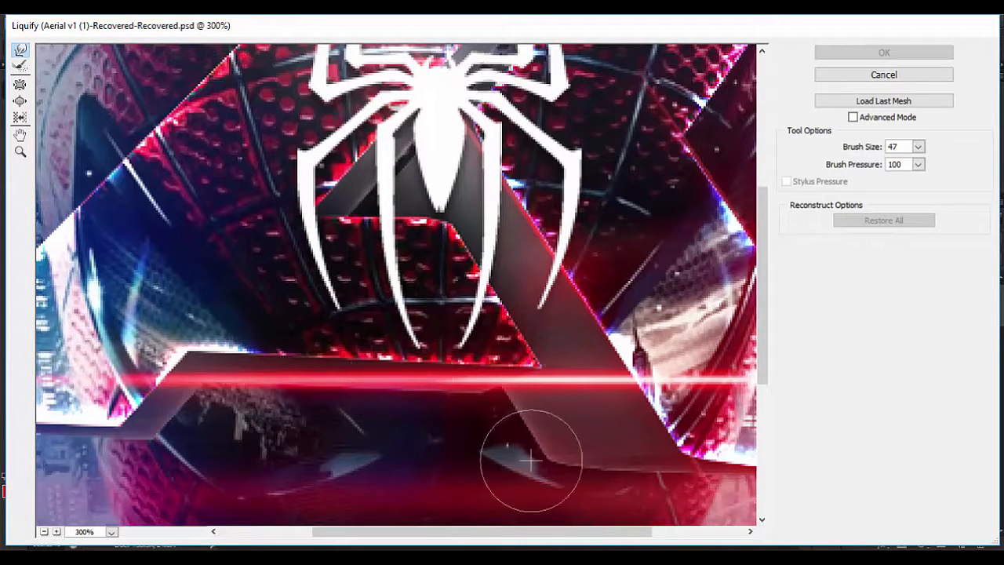
left_click_drag(588, 532, 444, 526)
mouse_move(167, 446)
left_mouse_down()
mouse_move(139, 402)
mouse_move(126, 448)
mouse_move(107, 429)
mouse_move(135, 440)
mouse_move(190, 426)
left_mouse_up()
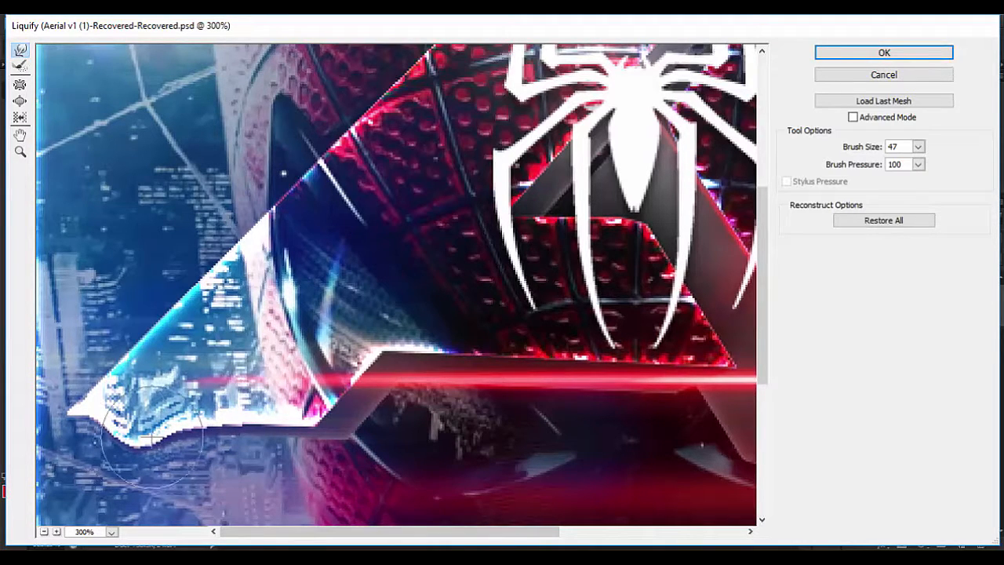
left_click_drag(91, 410, 95, 424)
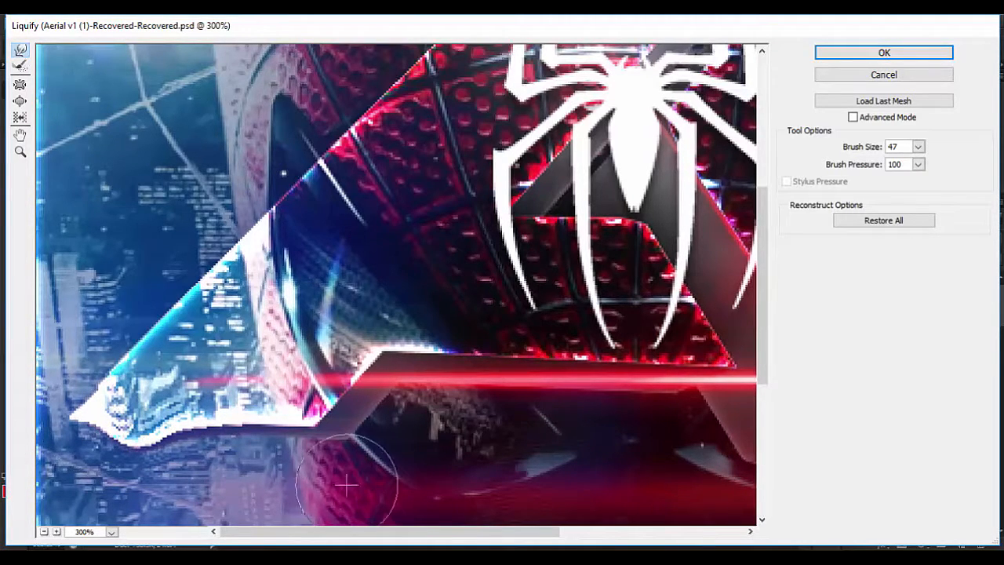
Warp the lower edge of the logo's right tip to match and apply the Liquify filter.
left_click_drag(430, 532, 616, 532)
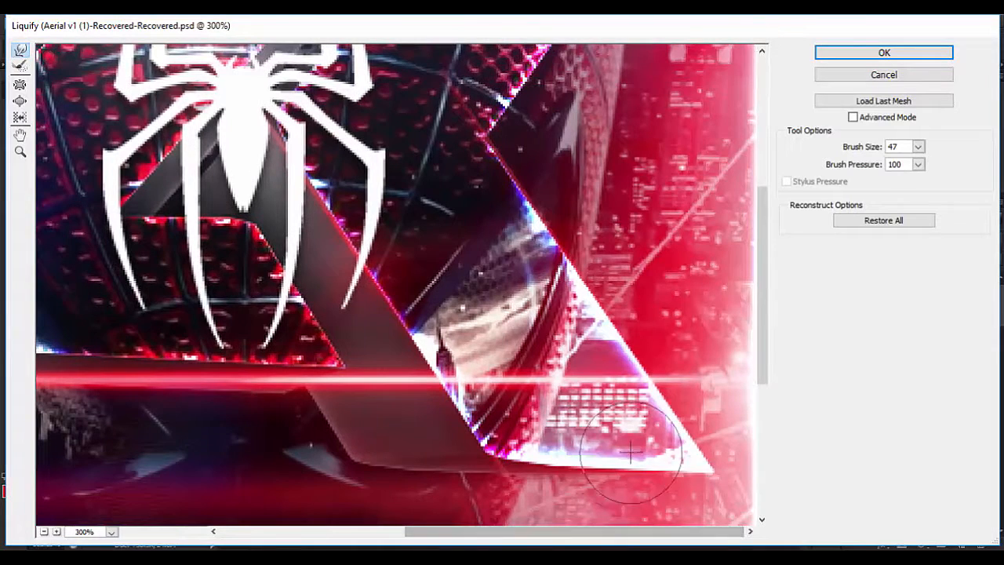
mouse_move(632, 451)
left_mouse_down()
mouse_move(656, 474)
mouse_move(701, 470)
mouse_move(719, 485)
mouse_move(663, 488)
mouse_move(641, 474)
mouse_move(590, 476)
mouse_move(561, 470)
left_mouse_up()
key("Return")
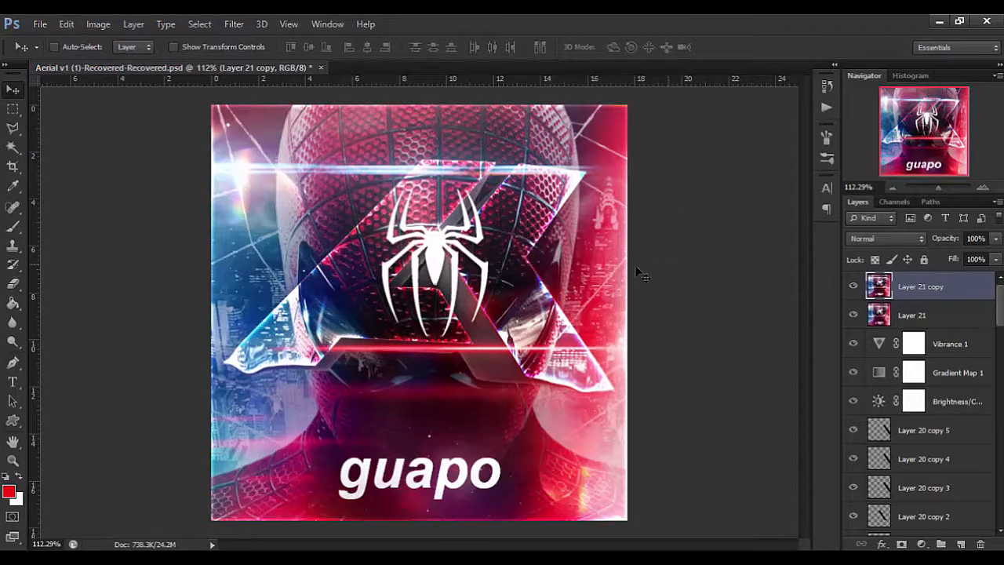
Duplicate the liquified layer twice and disable the red channel in the top copy's blending options.
key("ctrl+j")
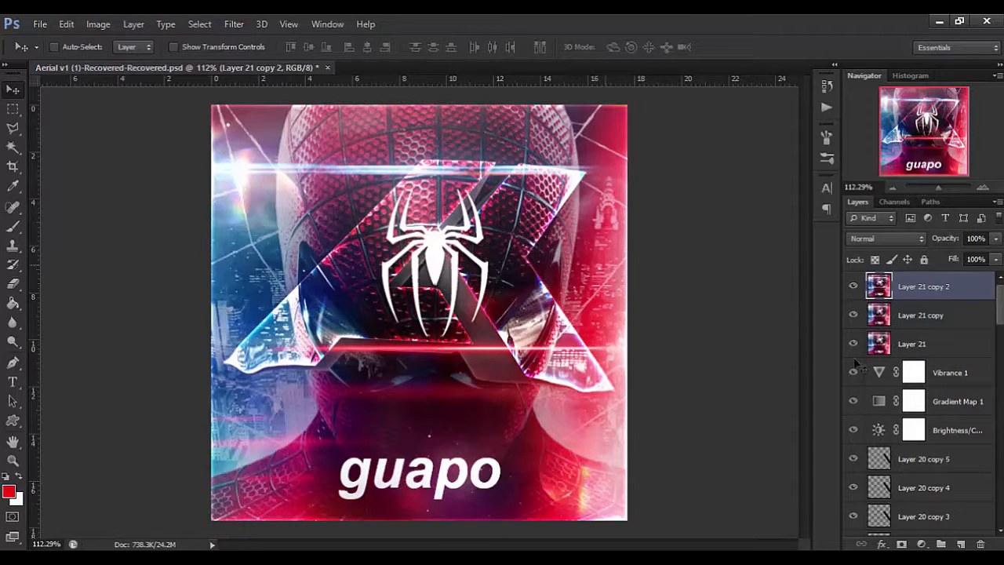
key("ctrl+j")
left_click(882, 544)
left_click(924, 366)
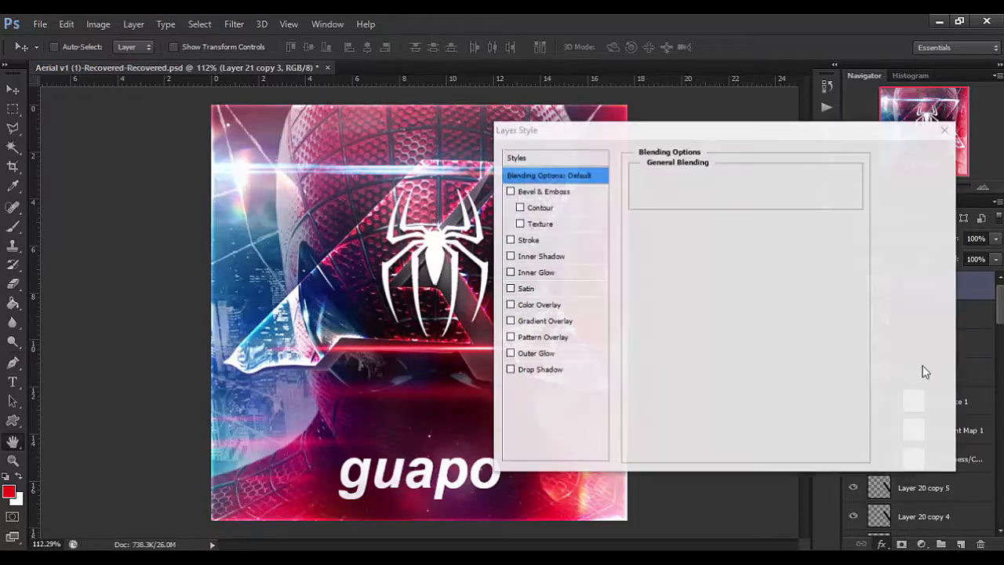
left_click(711, 248)
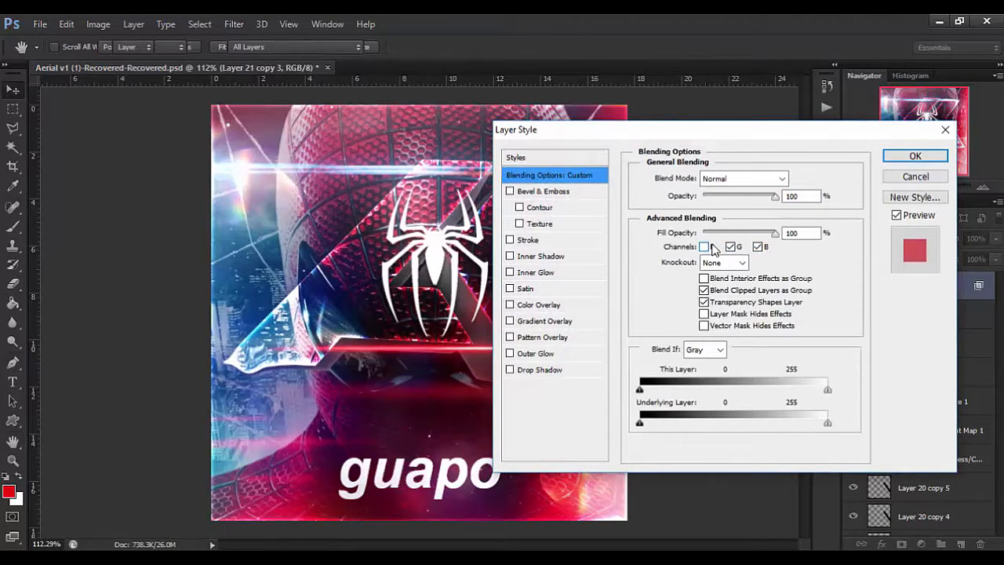
key("Return")
Nudge Layer 21 copy 3 slightly sideways to create a red and cyan colour fringe along the edges.
key("ctrl+plus")
key("ctrl+plus")
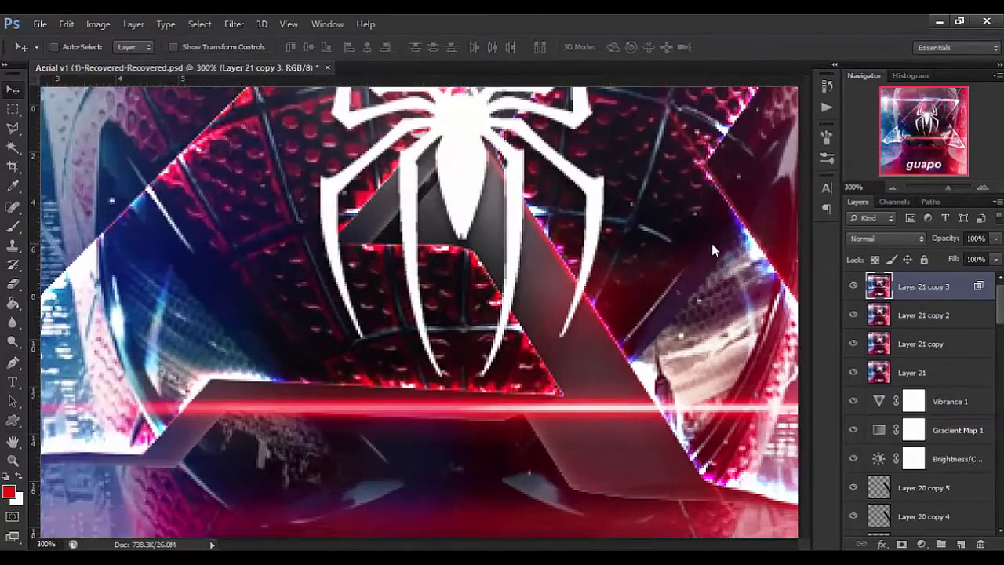
key("Left")
key("Left")
key("Left")
key("Right")
key("Right")
key("Left")
key("Right")
key("Right")
key("Right")
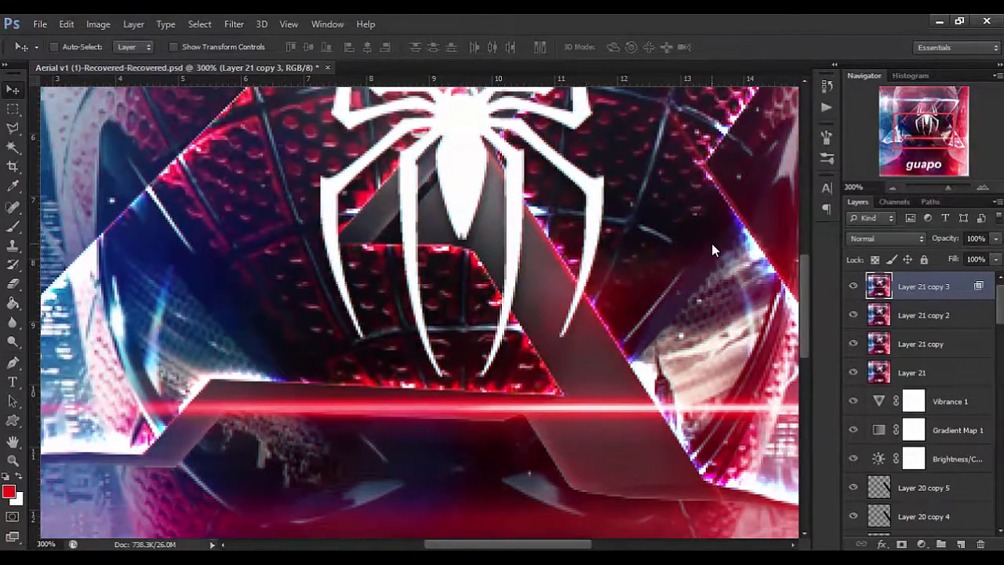
key("ctrl+minus")
key("ctrl+minus")
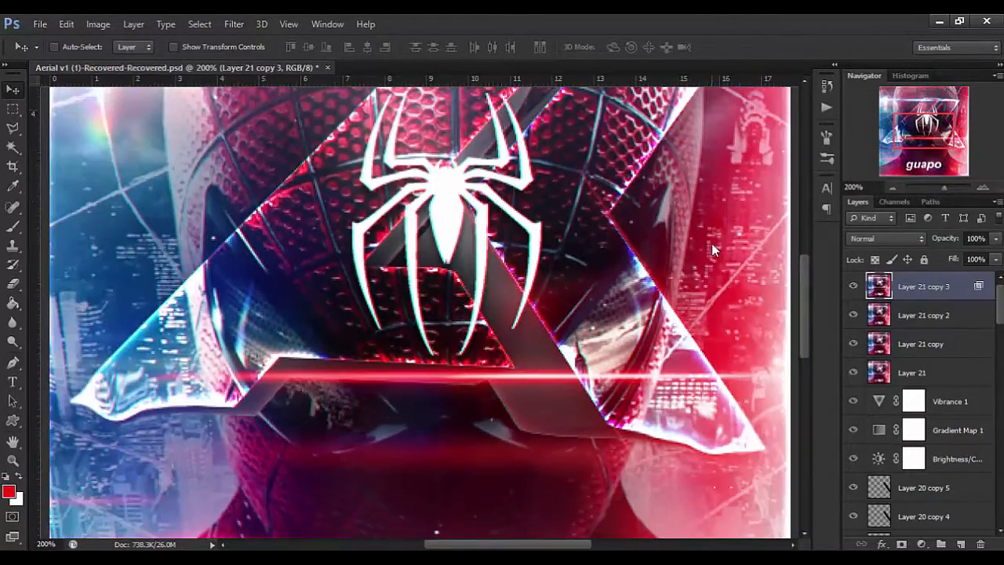
key("ctrl+plus")
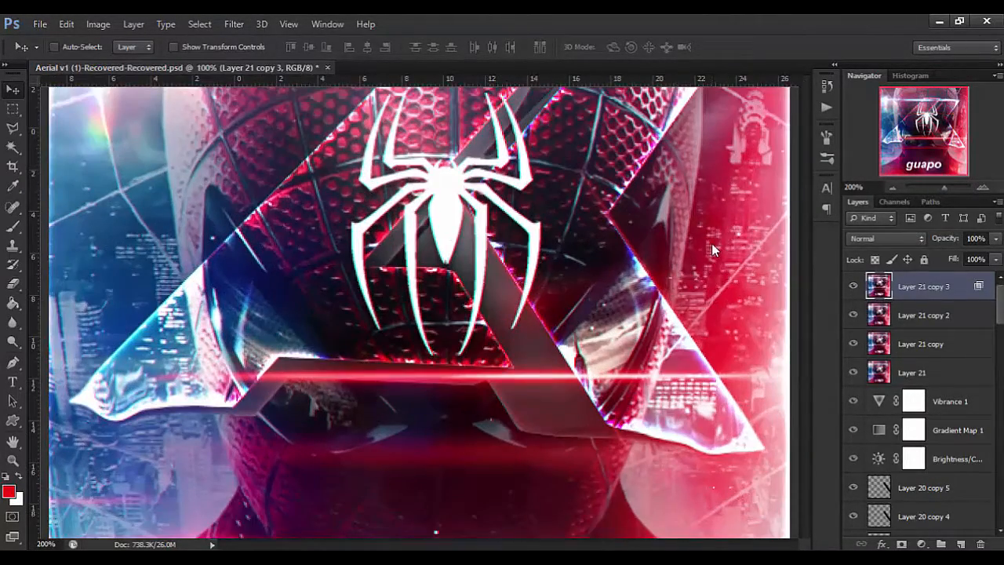
key("ctrl+0")
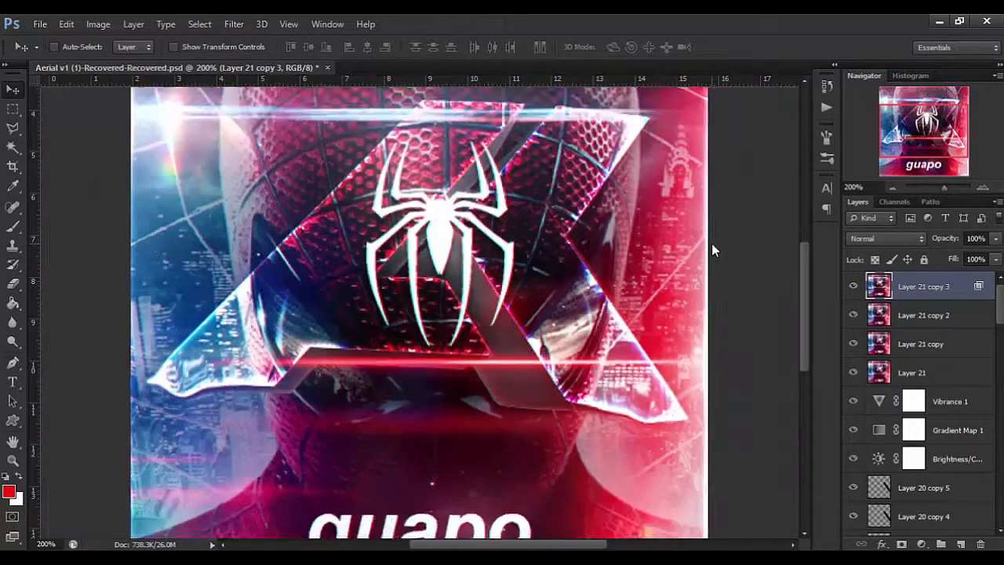